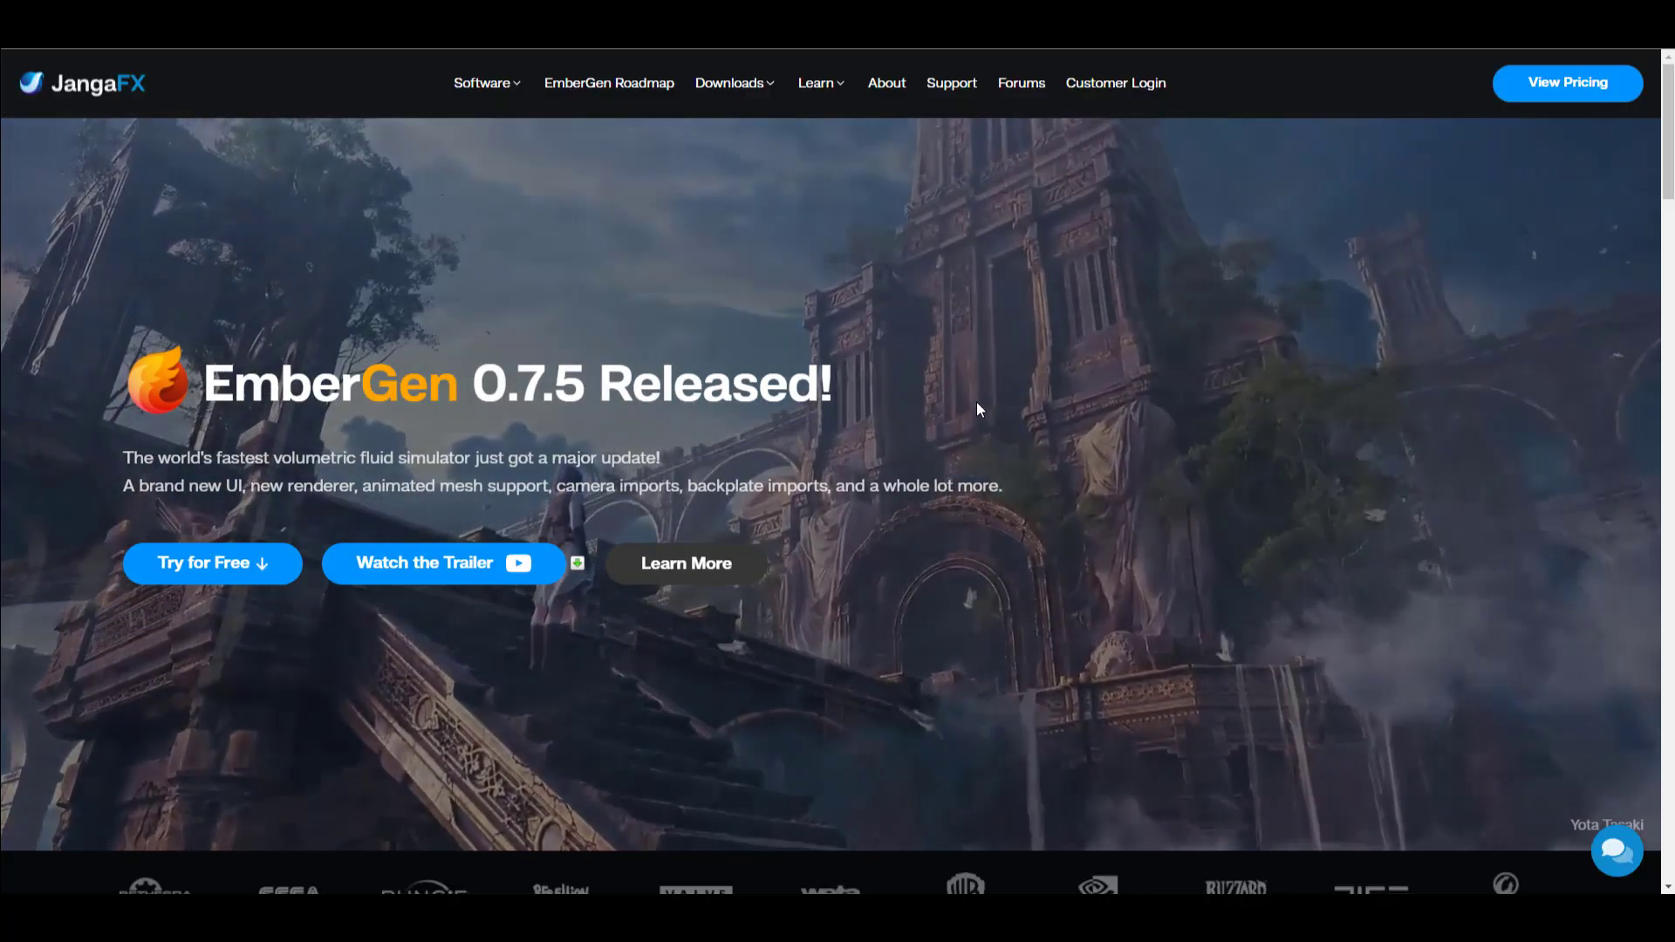
# - Scroll to the EmberGen section and choose Try for Free to reach the trial sign-up form
pyautogui.scroll(-8, 976, 401)
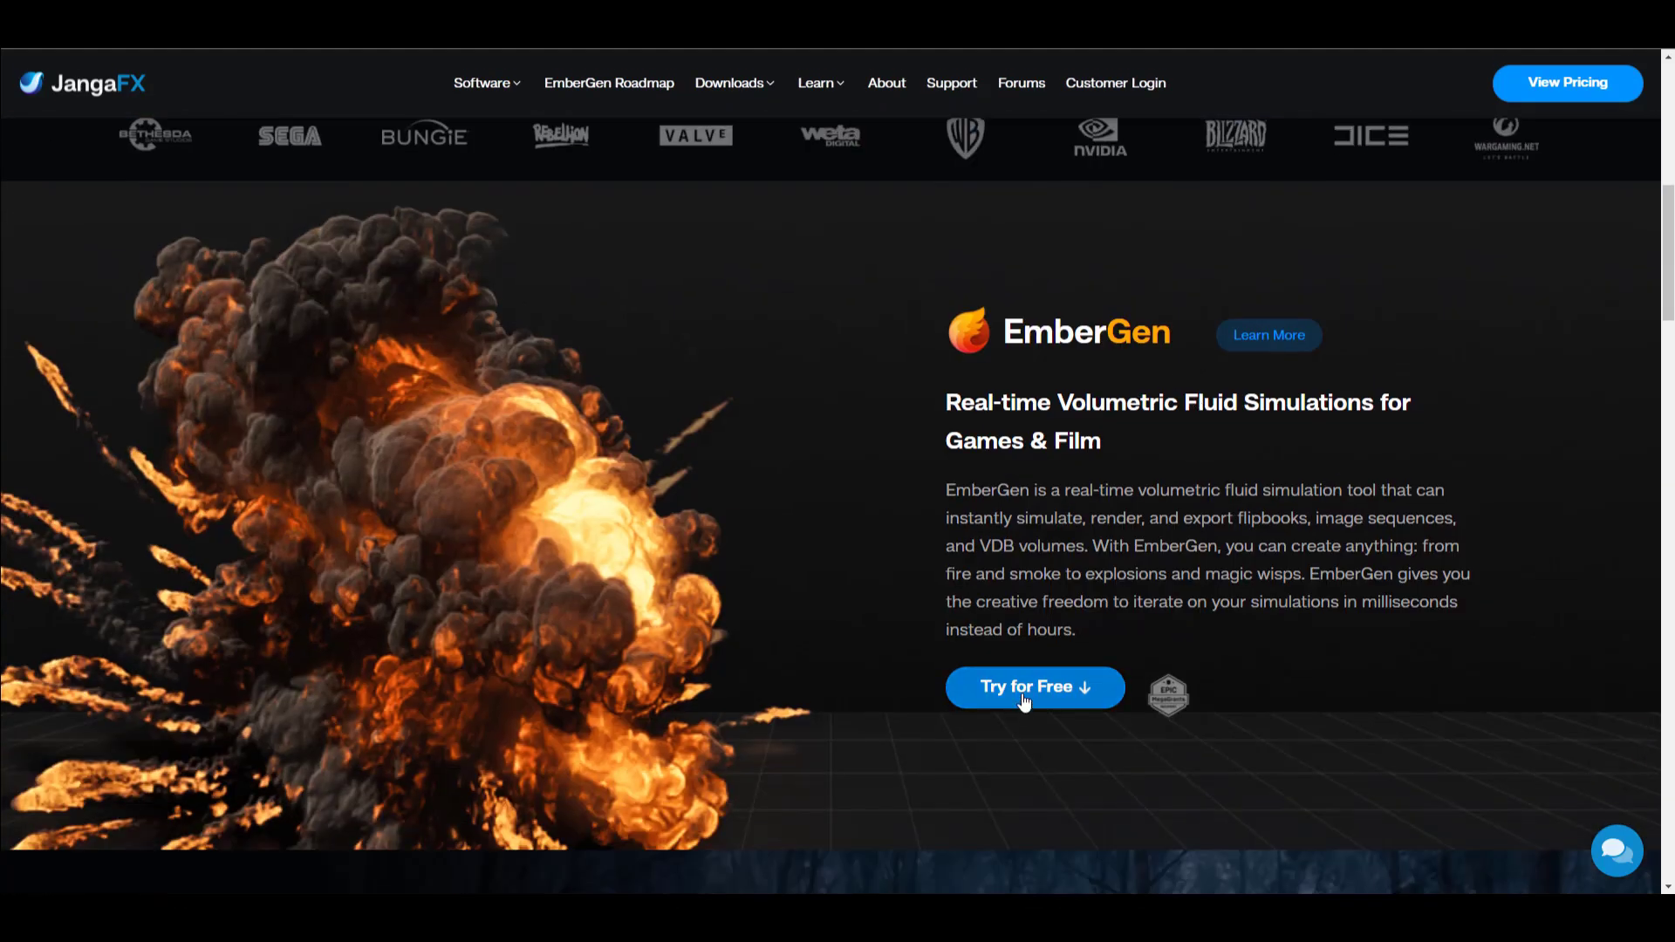
pyautogui.click(1023, 694)
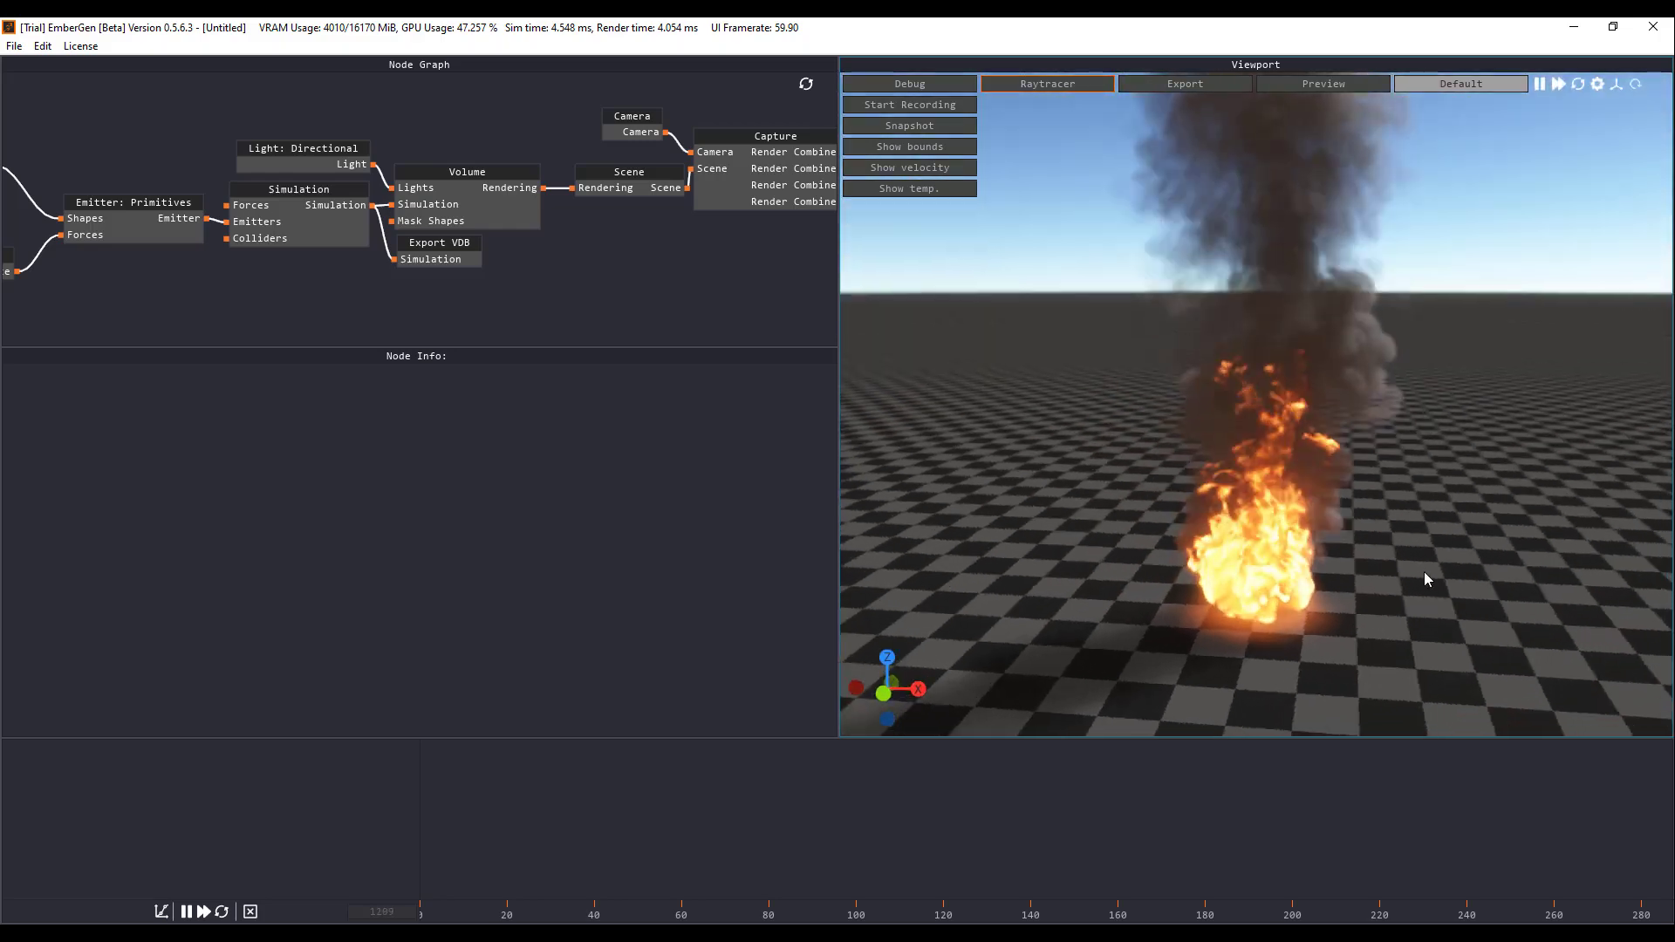
# - Orbit around the fire, inspect the Volume node's settings, and lower the camera closer to the flames
pyautogui.moveTo(1012, 598); pyautogui.dragTo(1251, 457)
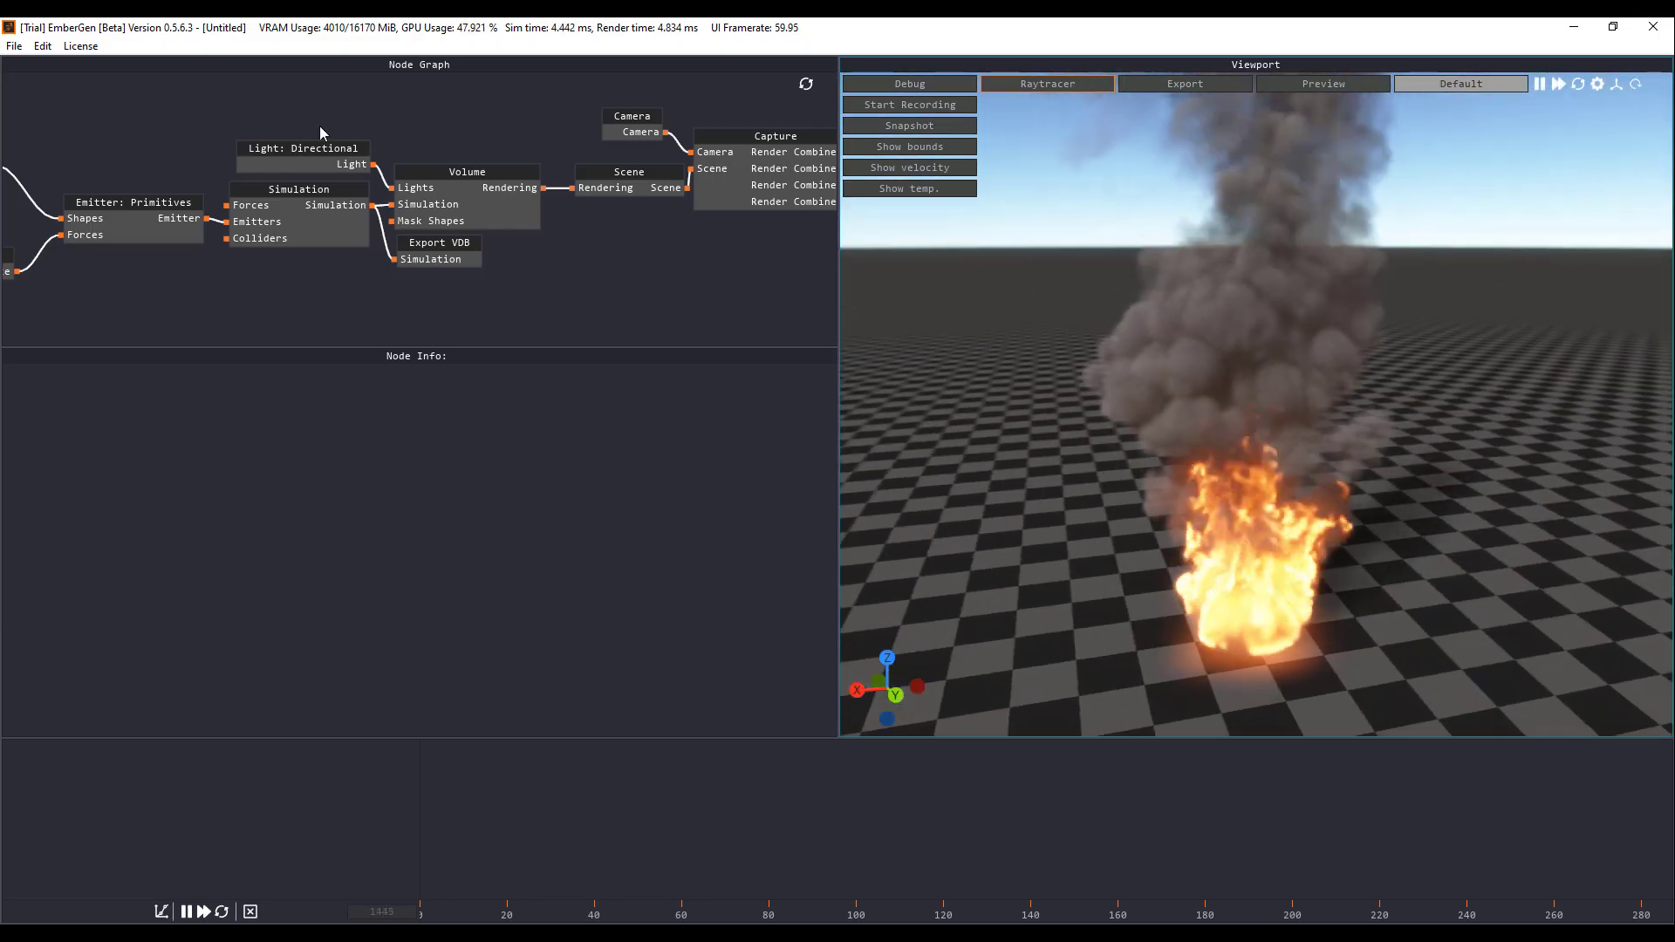
pyautogui.click(474, 173)
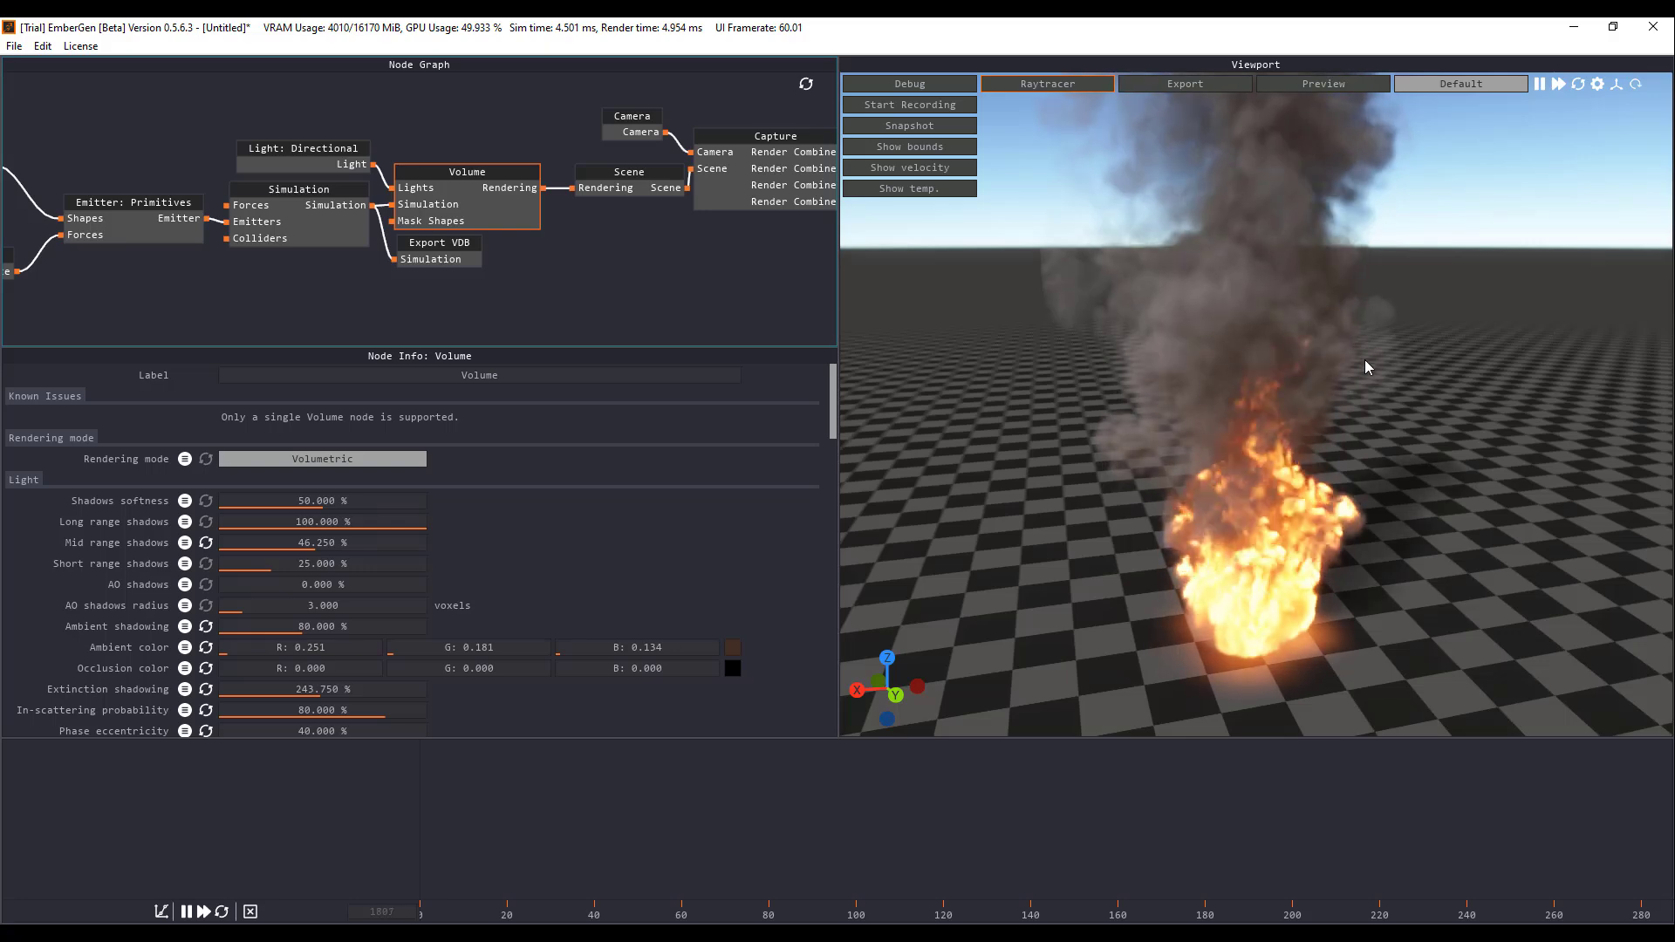
pyautogui.moveTo(1286, 493); pyautogui.dragTo(1259, 566)
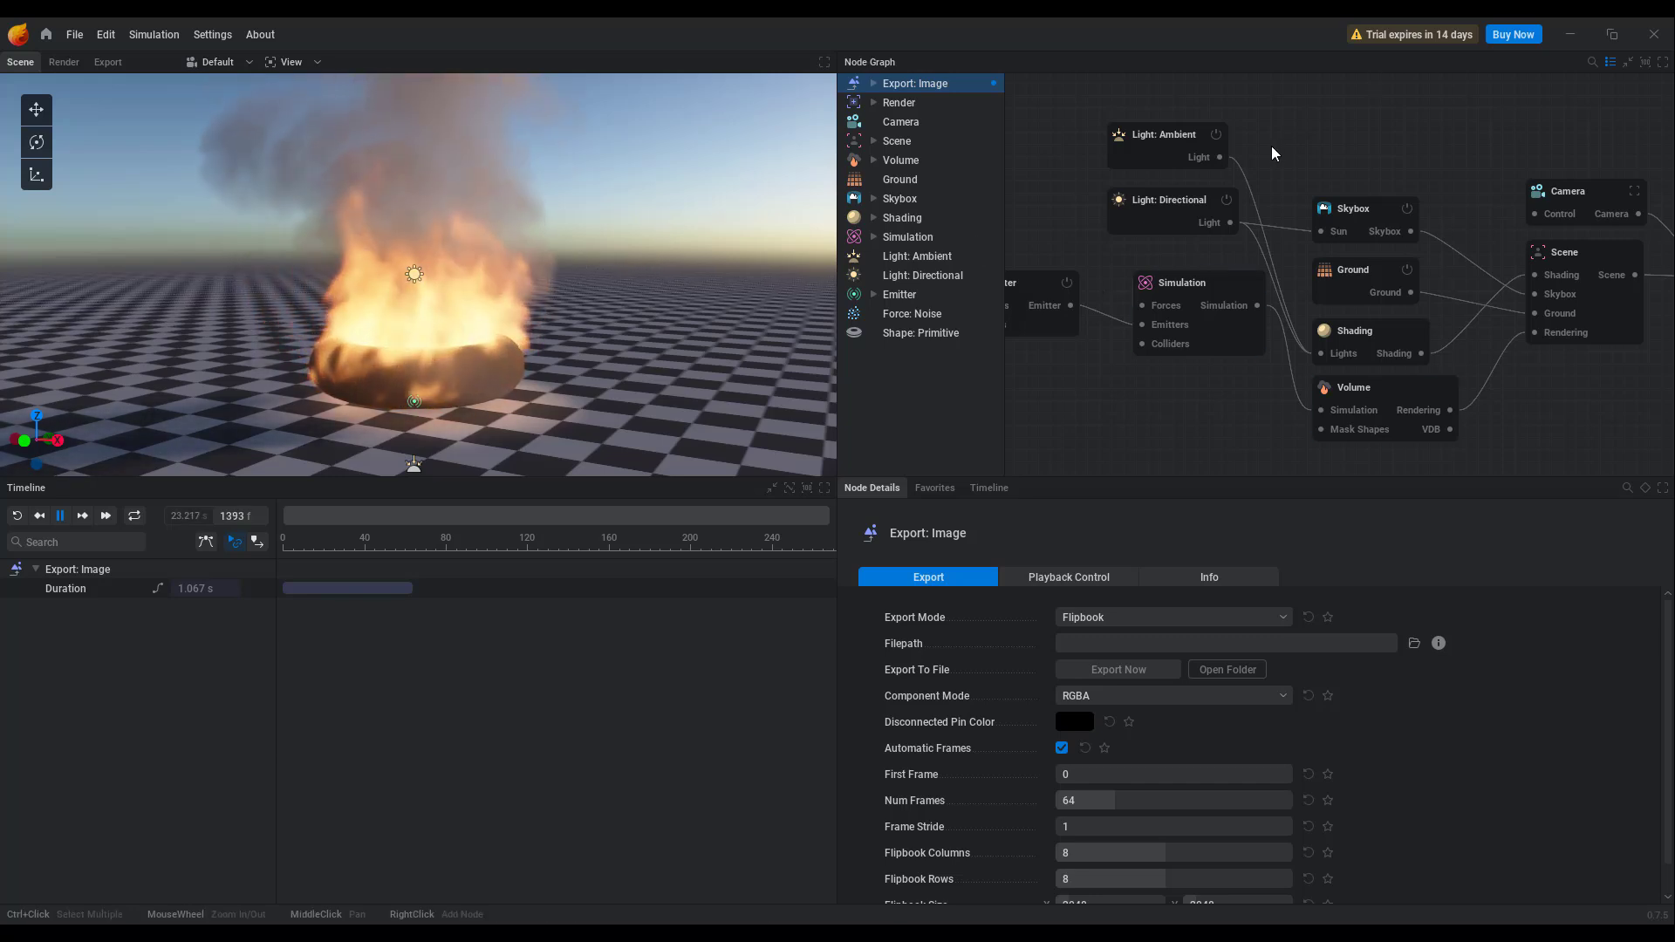
# - Pan and zoom the Node Graph to look over the Camera, Scene and Render nodes
pyautogui.scroll(-3, 1272, 157)
pyautogui.scroll(-2, 1274, 164)
pyautogui.scroll(2, 1336, 243)
pyautogui.moveTo(1336, 243); pyautogui.dragTo(1272, 416, button='middle')
pyautogui.scroll(5, 1206, 349)
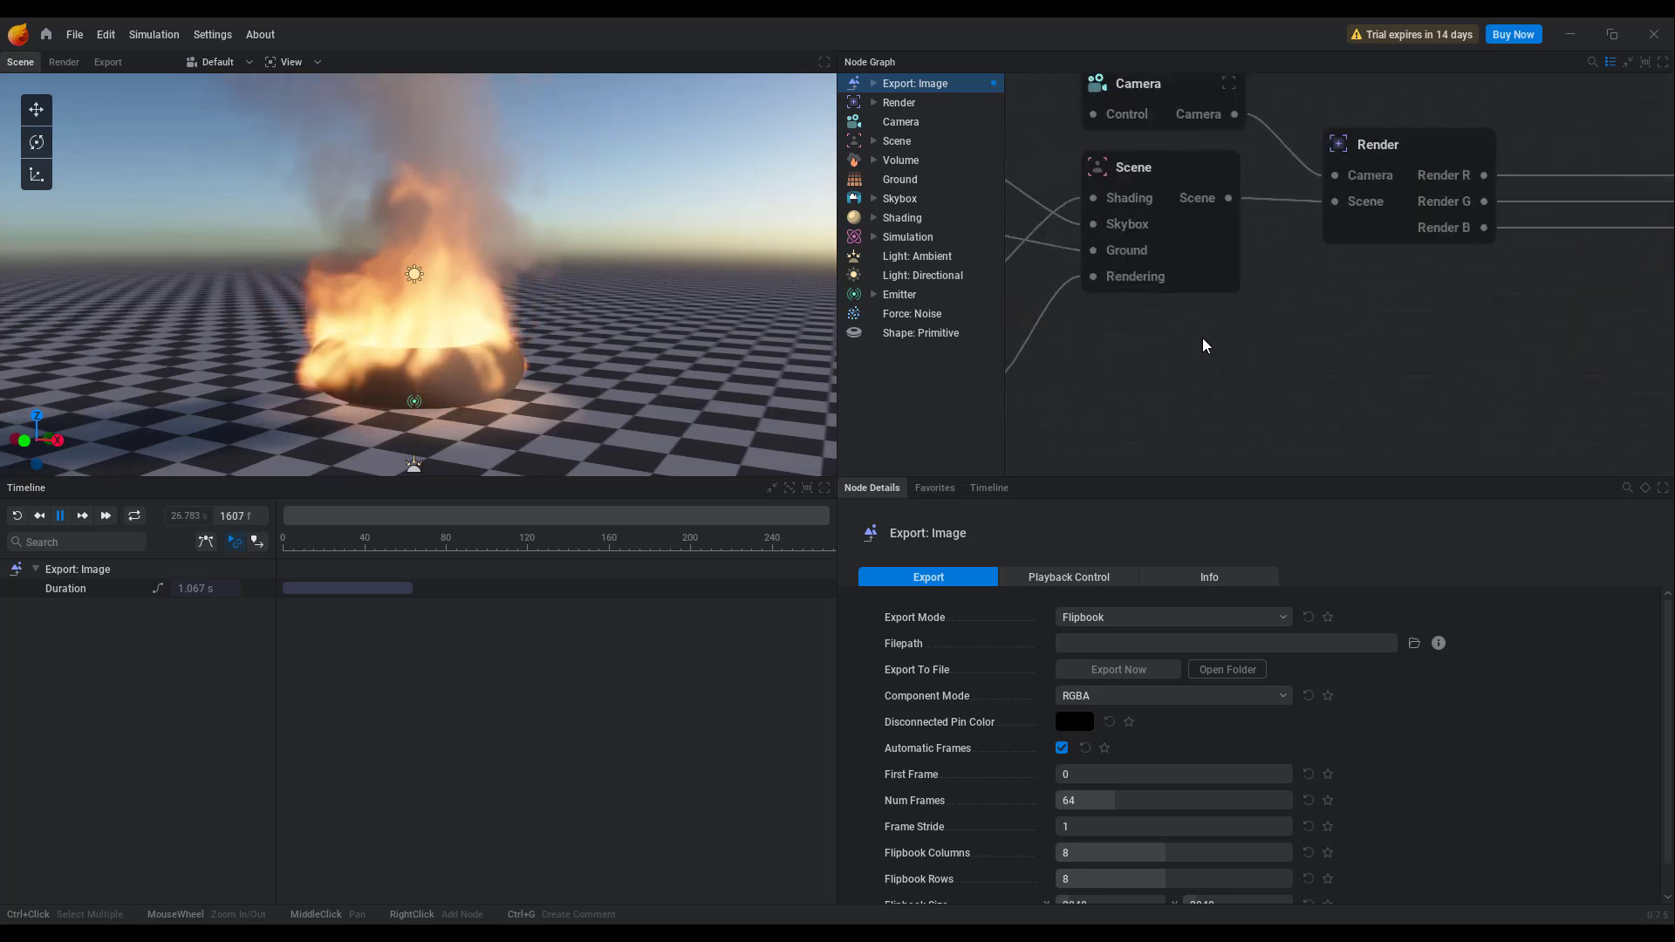
pyautogui.scroll(-3, 1202, 296)
pyautogui.moveTo(1202, 296); pyautogui.dragTo(1319, 367, button='middle')
# - Bring the whole node network into view and drag a wire from the Emitter's Shapes pin into empty space
pyautogui.scroll(3, 1224, 233)
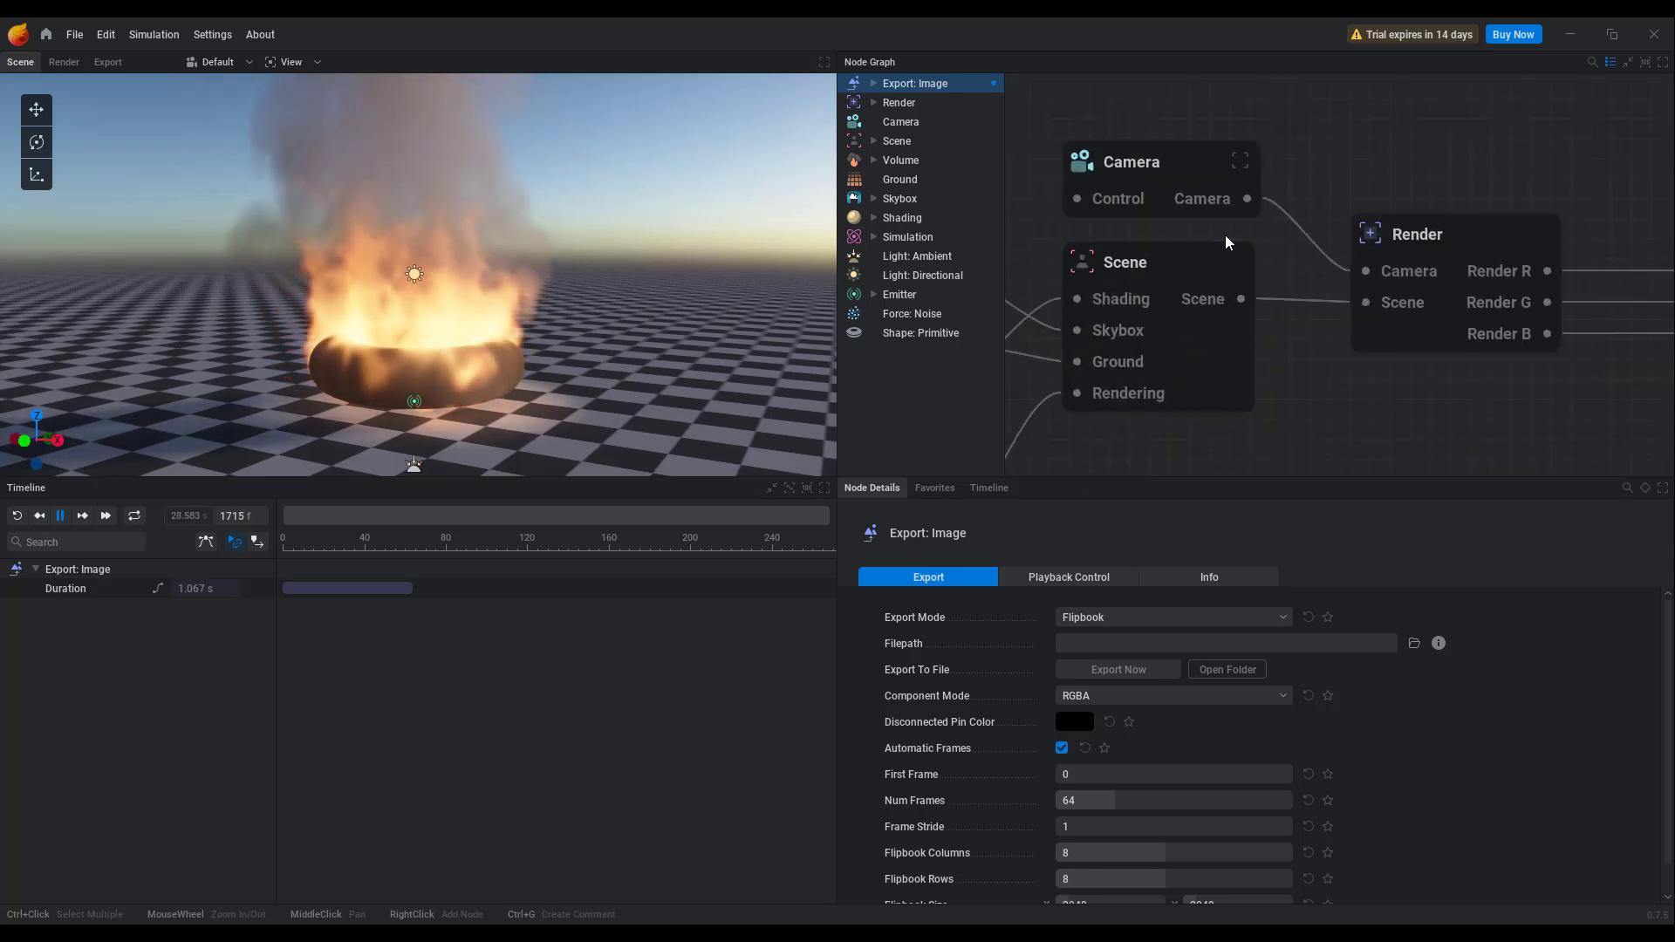
pyautogui.moveTo(1132, 474); pyautogui.dragTo(1357, 411, button='middle')
pyautogui.scroll(-2, 1465, 311)
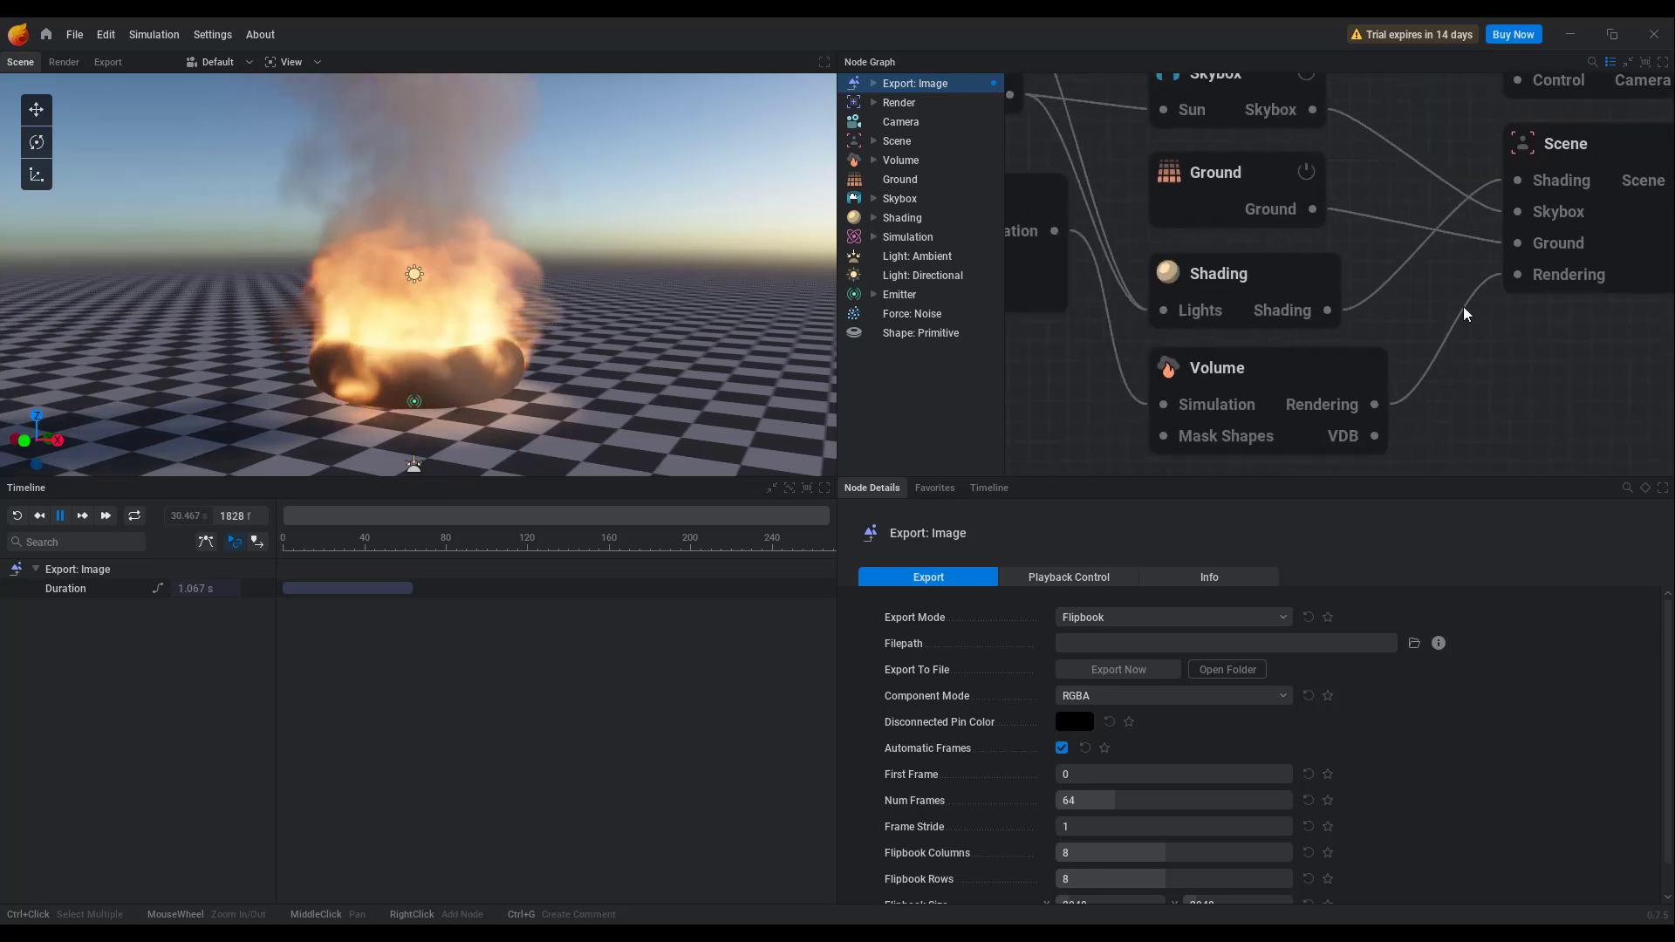
pyautogui.scroll(-3, 1107, 396)
pyautogui.moveTo(1107, 396); pyautogui.dragTo(1334, 421, button='middle')
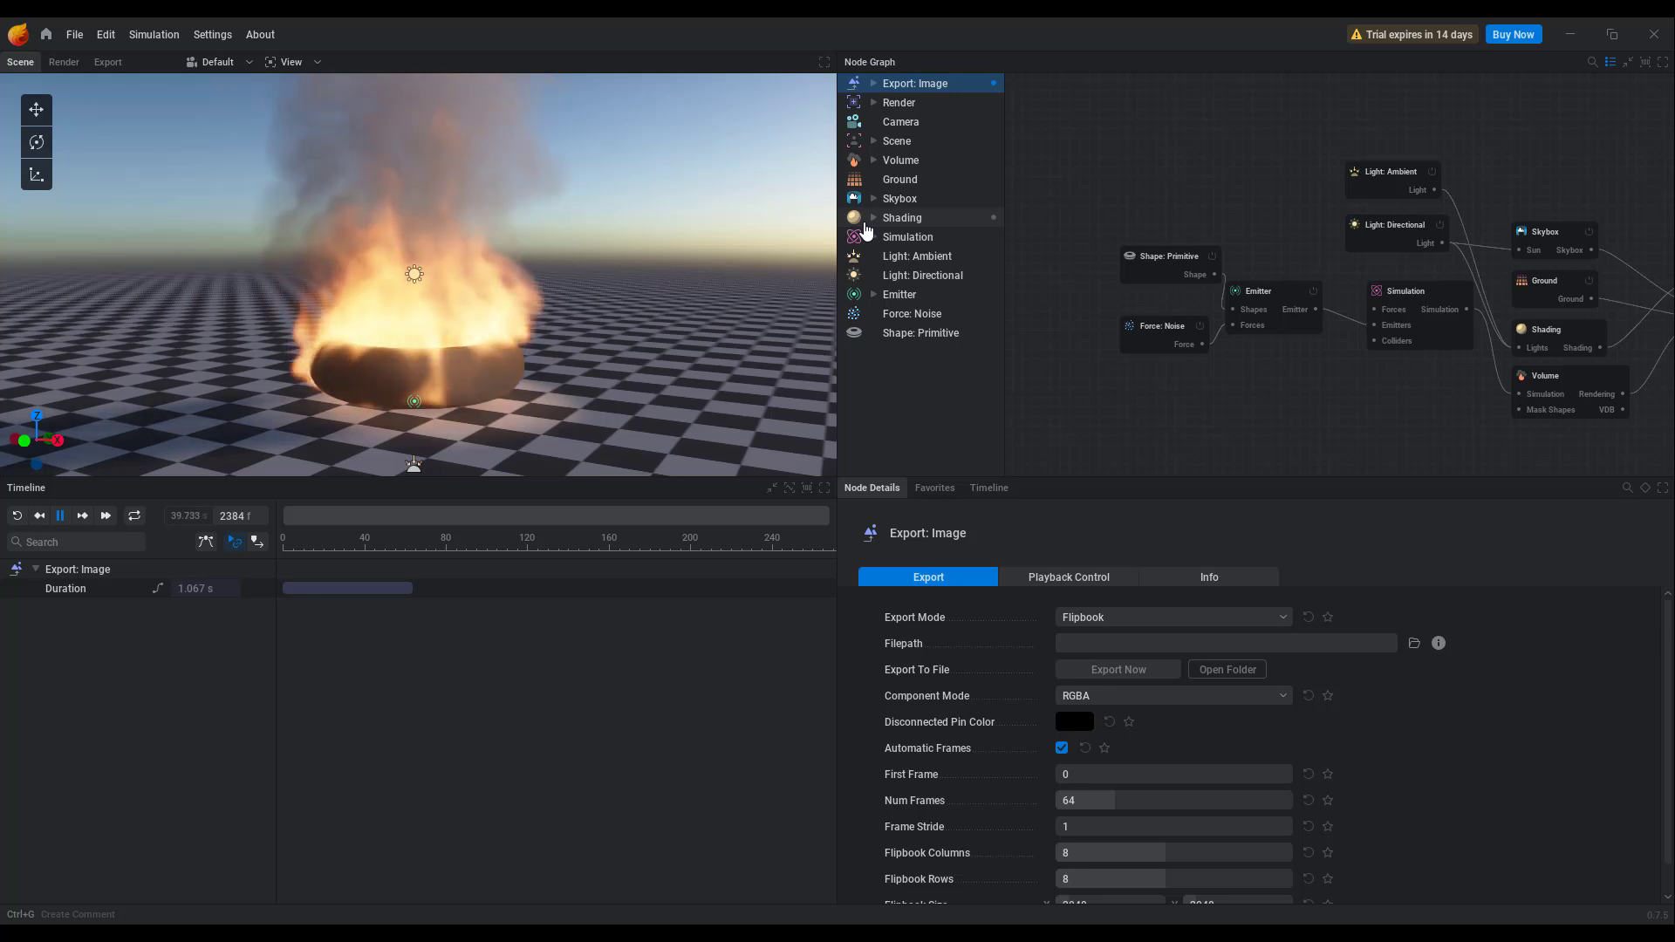
pyautogui.scroll(5, 1372, 219)
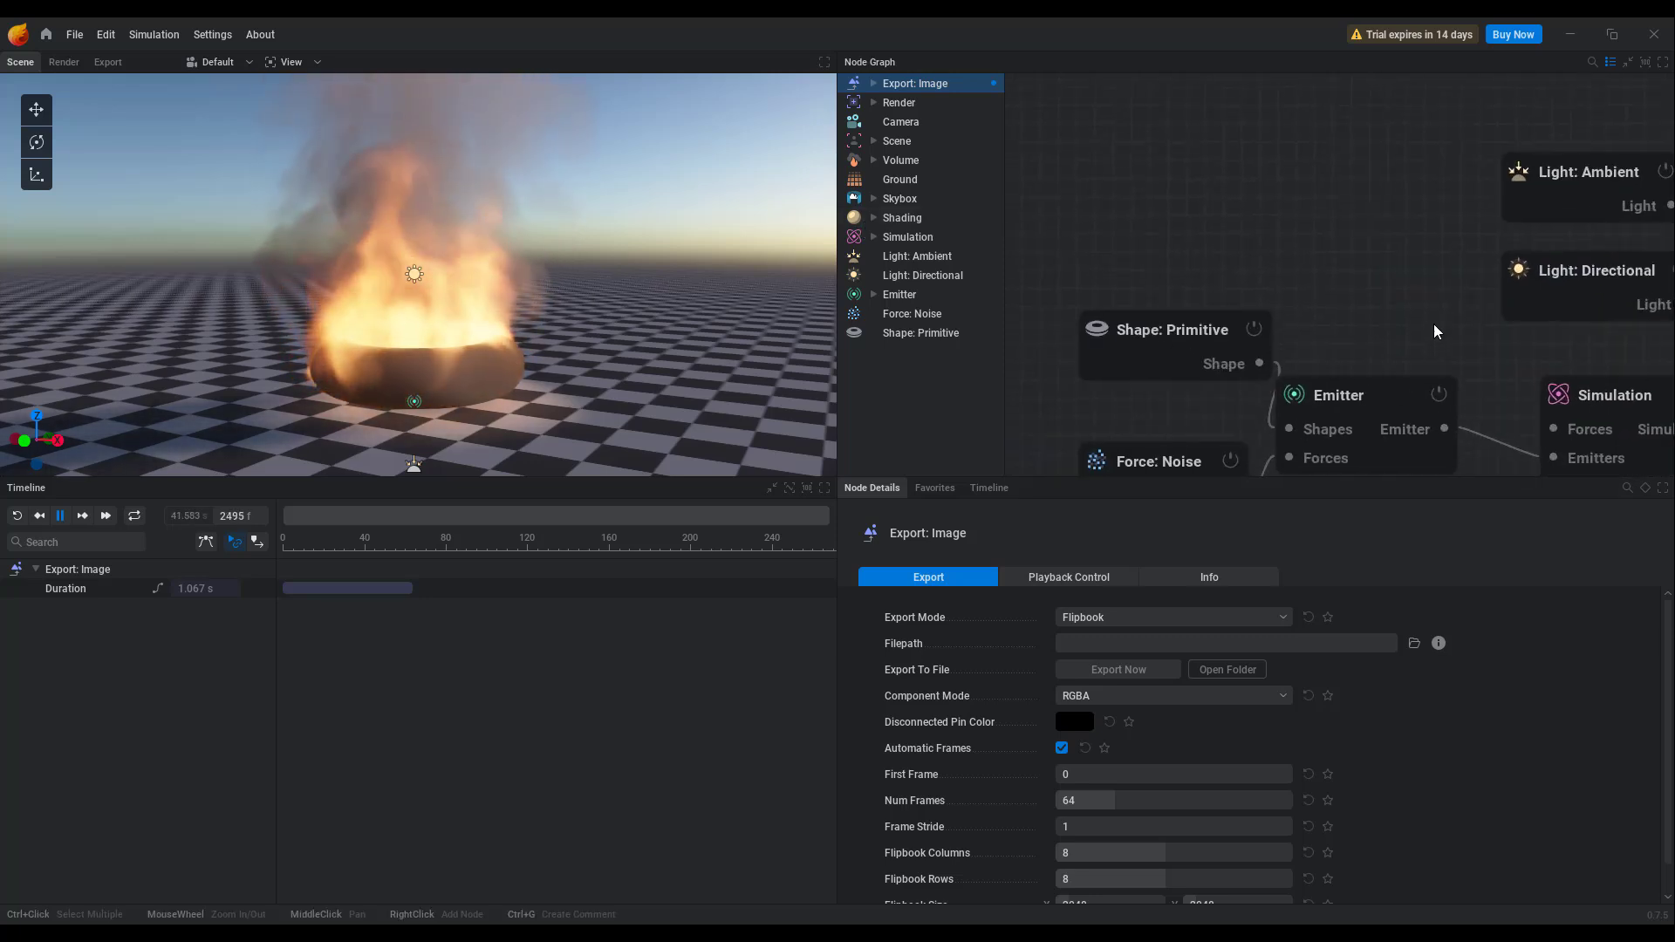
pyautogui.moveTo(1290, 427); pyautogui.dragTo(1168, 157)
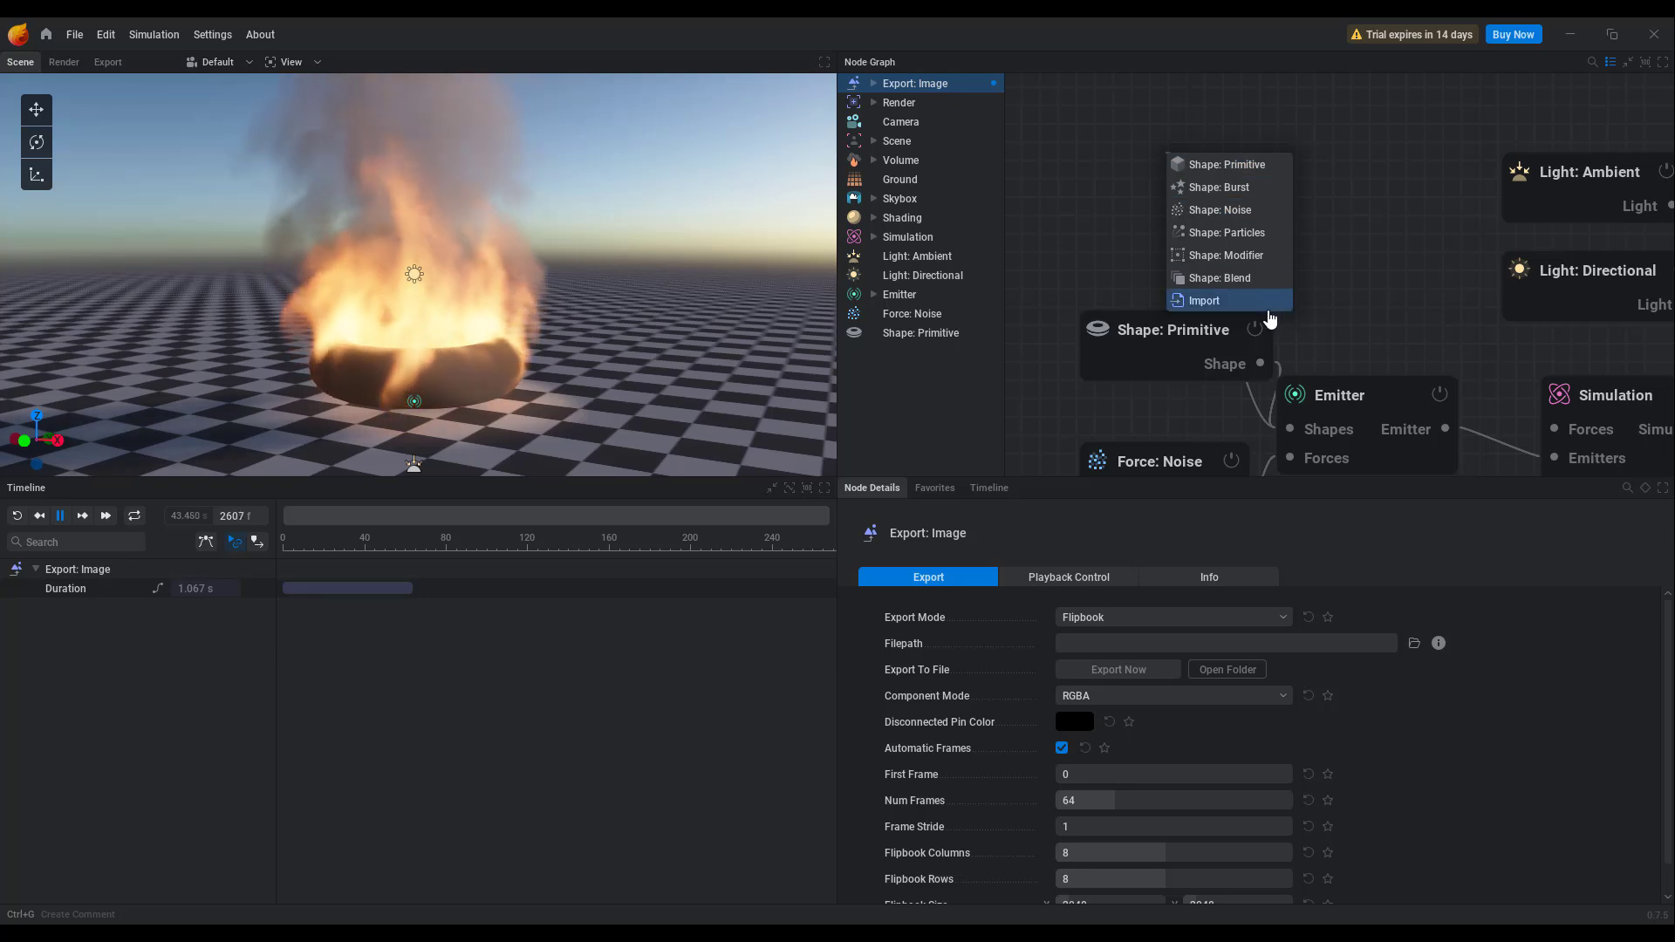
# - Add a Shape: Primitive node wired to the Emitter and check its 2.500 m sphere settings
pyautogui.click(1269, 170)
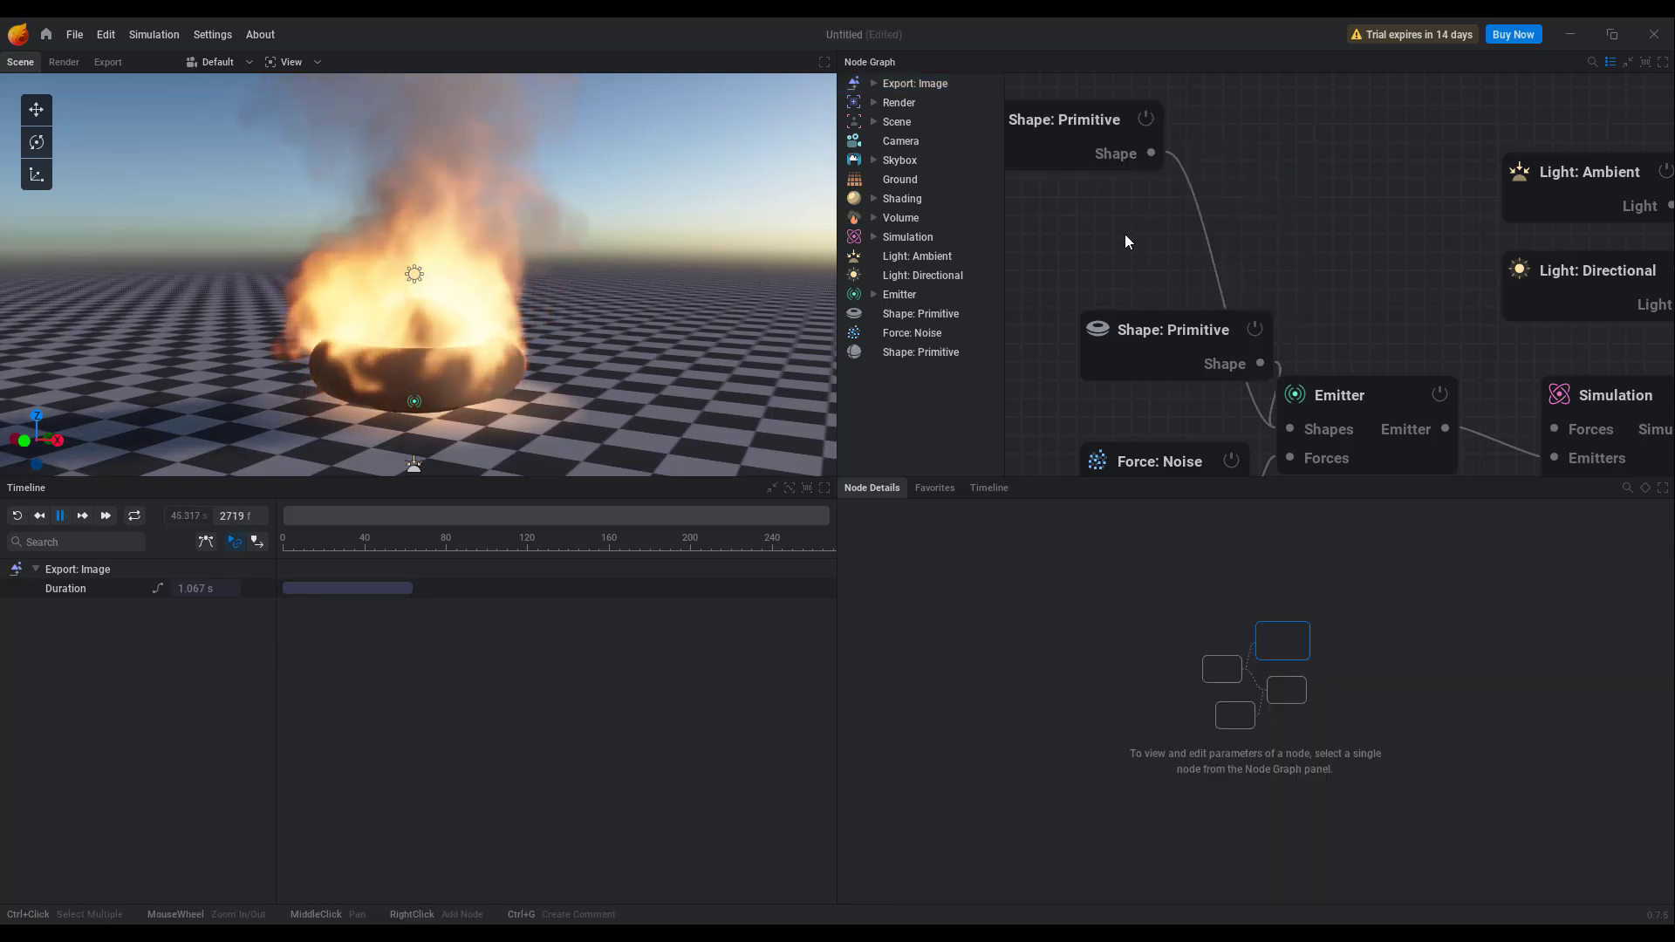
pyautogui.moveTo(1125, 241); pyautogui.dragTo(1274, 279, button='middle')
pyautogui.click(1195, 168)
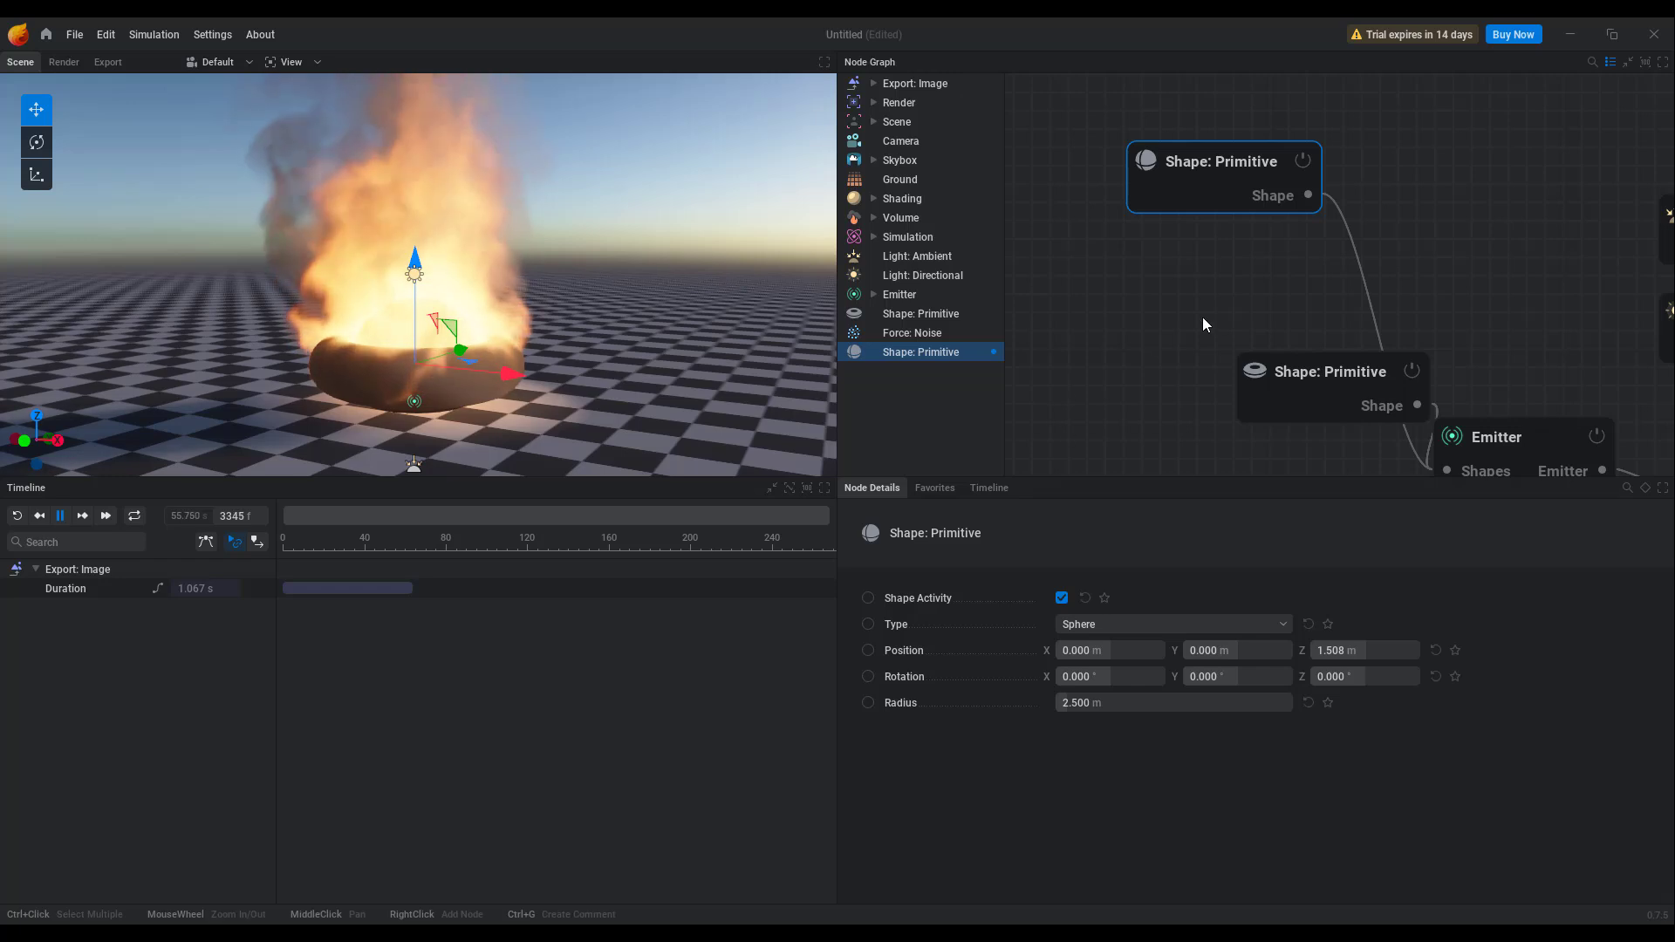
# - Pan toward the lighting nodes and inspect the Force: Noise settings
pyautogui.moveTo(1414, 312); pyautogui.dragTo(1073, 291, button='middle')
pyautogui.scroll(1, 1446, 252)
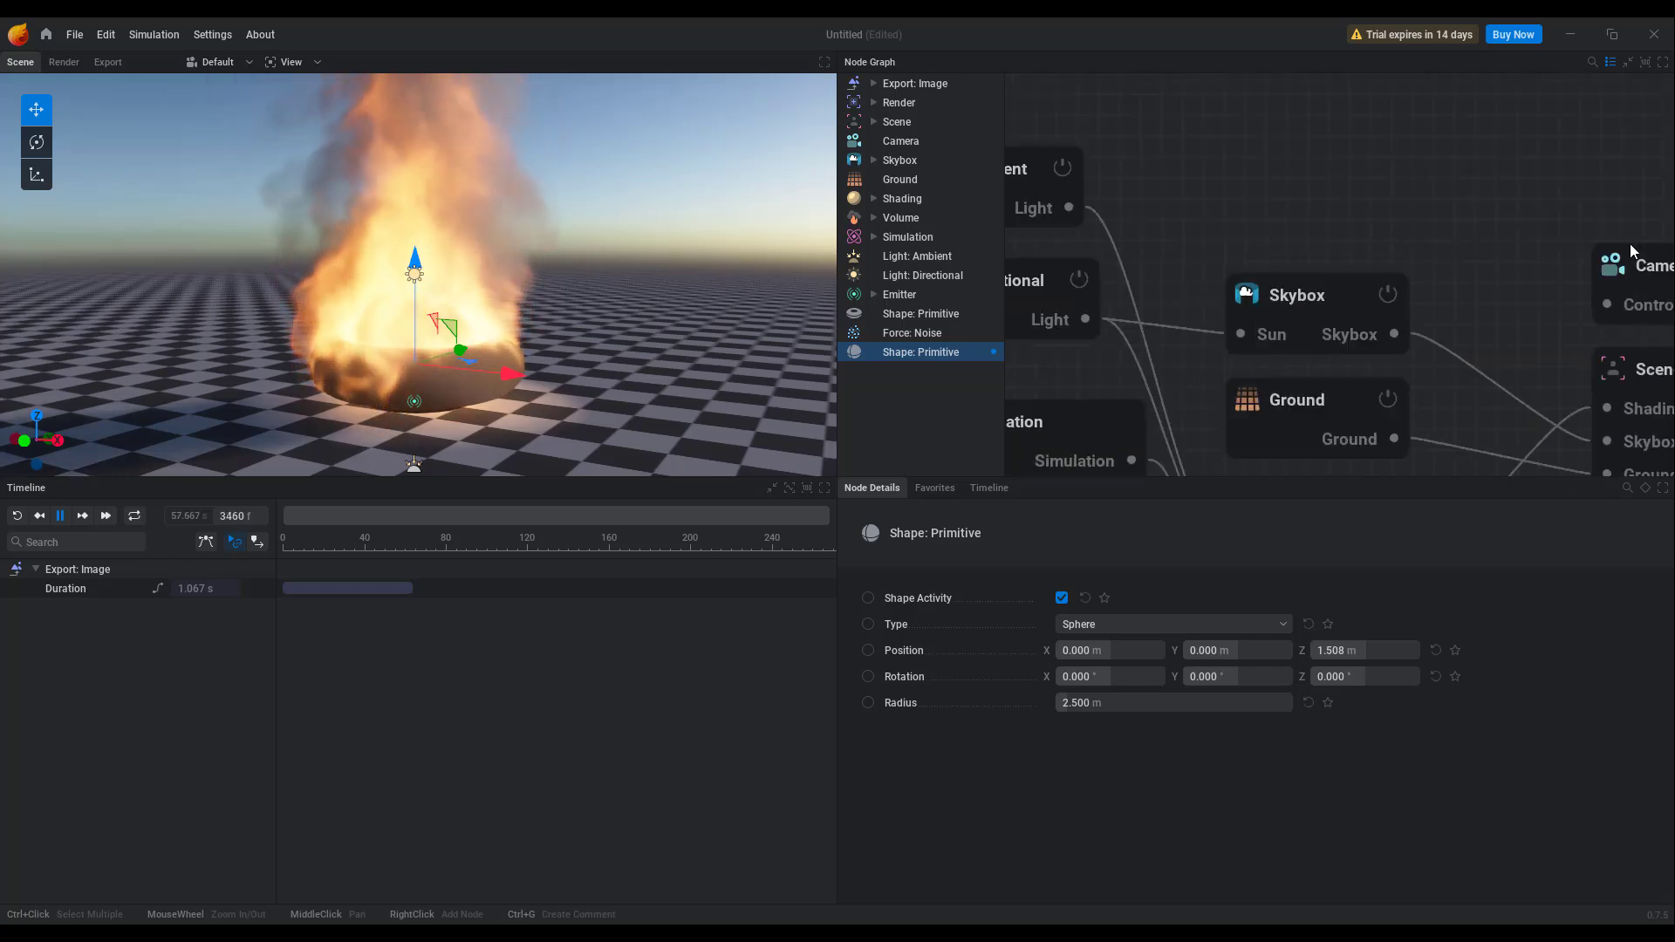
pyautogui.click(996, 334)
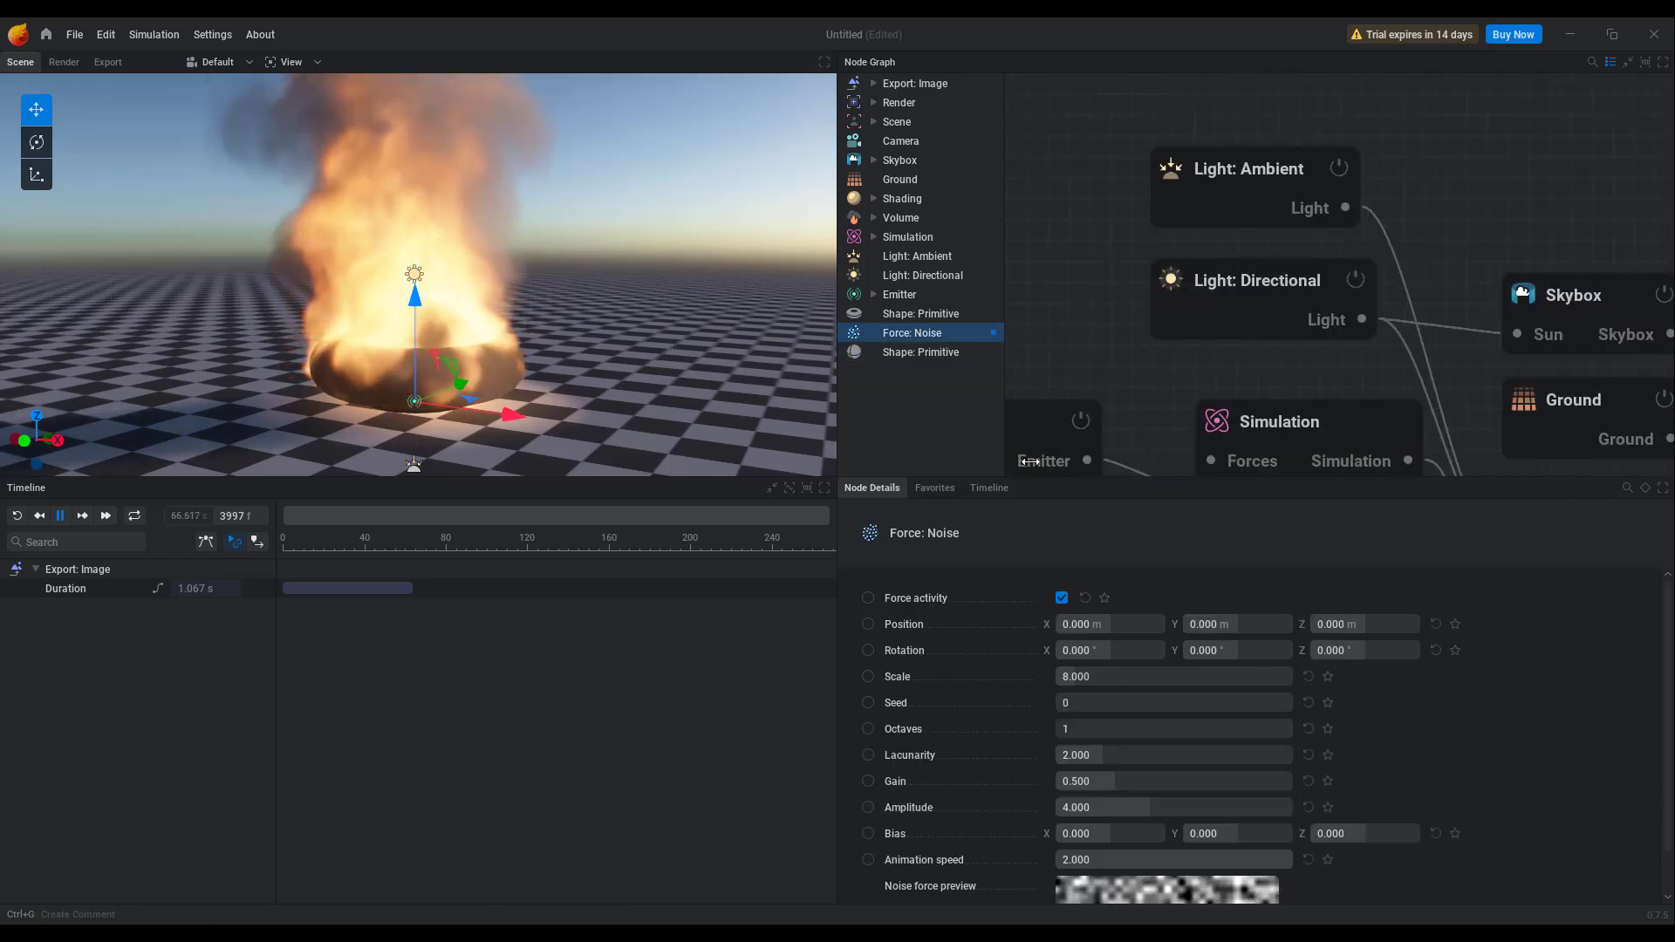
pyautogui.scroll(-2, 1092, 704)
pyautogui.scroll(2, 1092, 704)
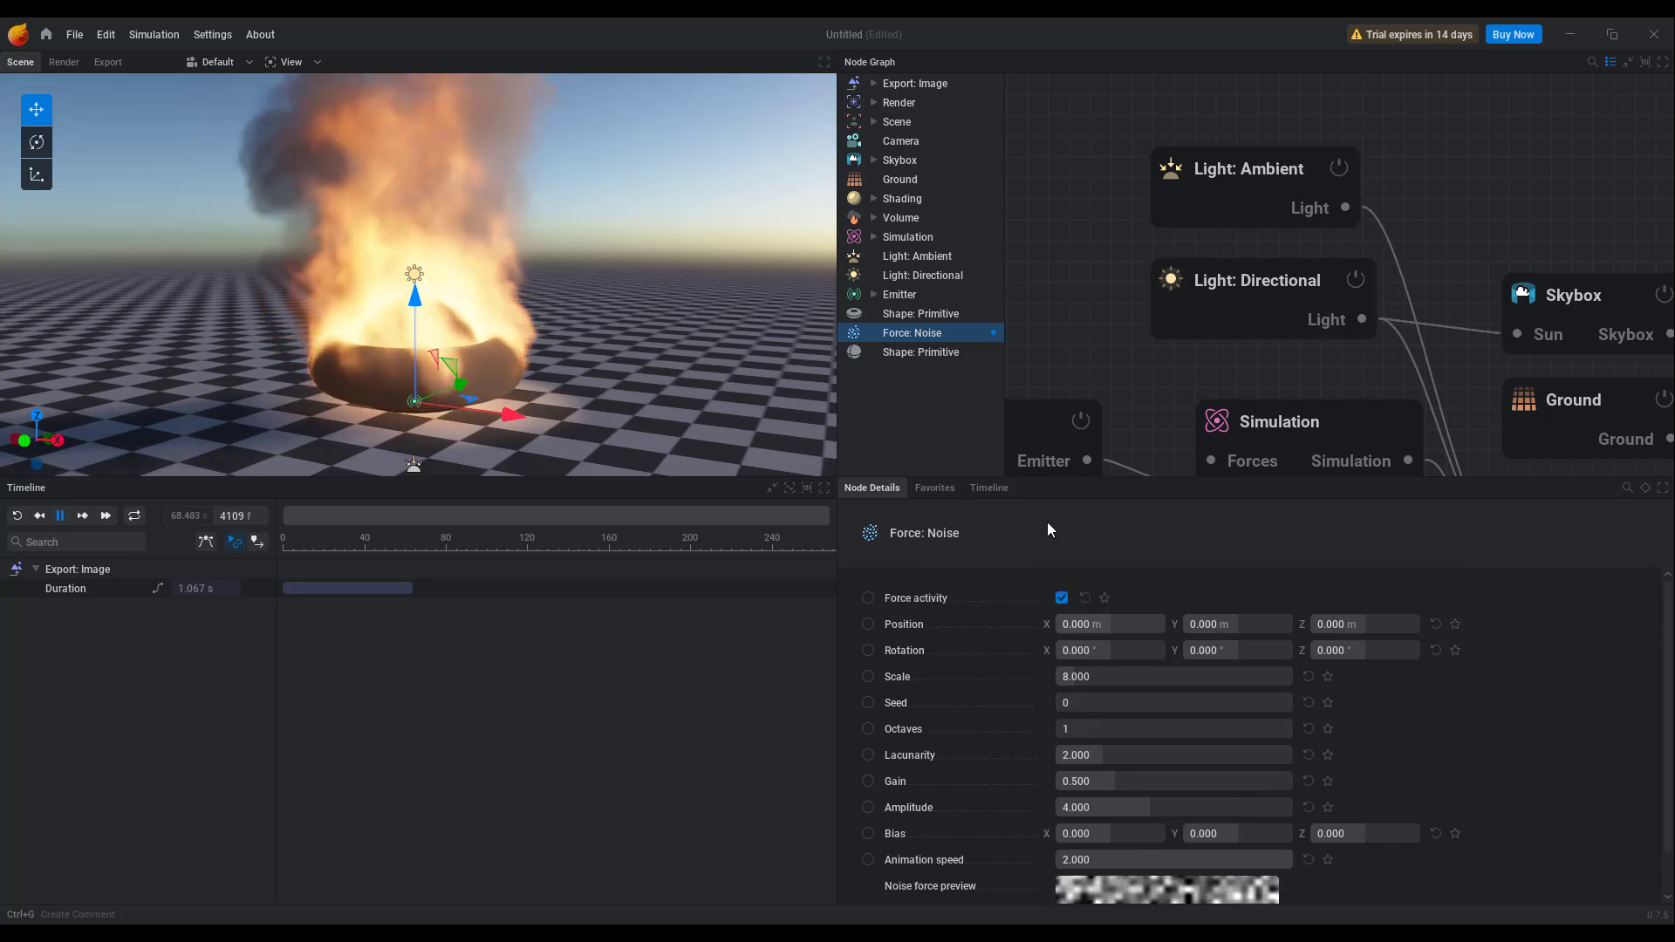
# - Look over the Light: Ambient and Ground settings, then show the still-empty Favorites list
pyautogui.click(996, 258)
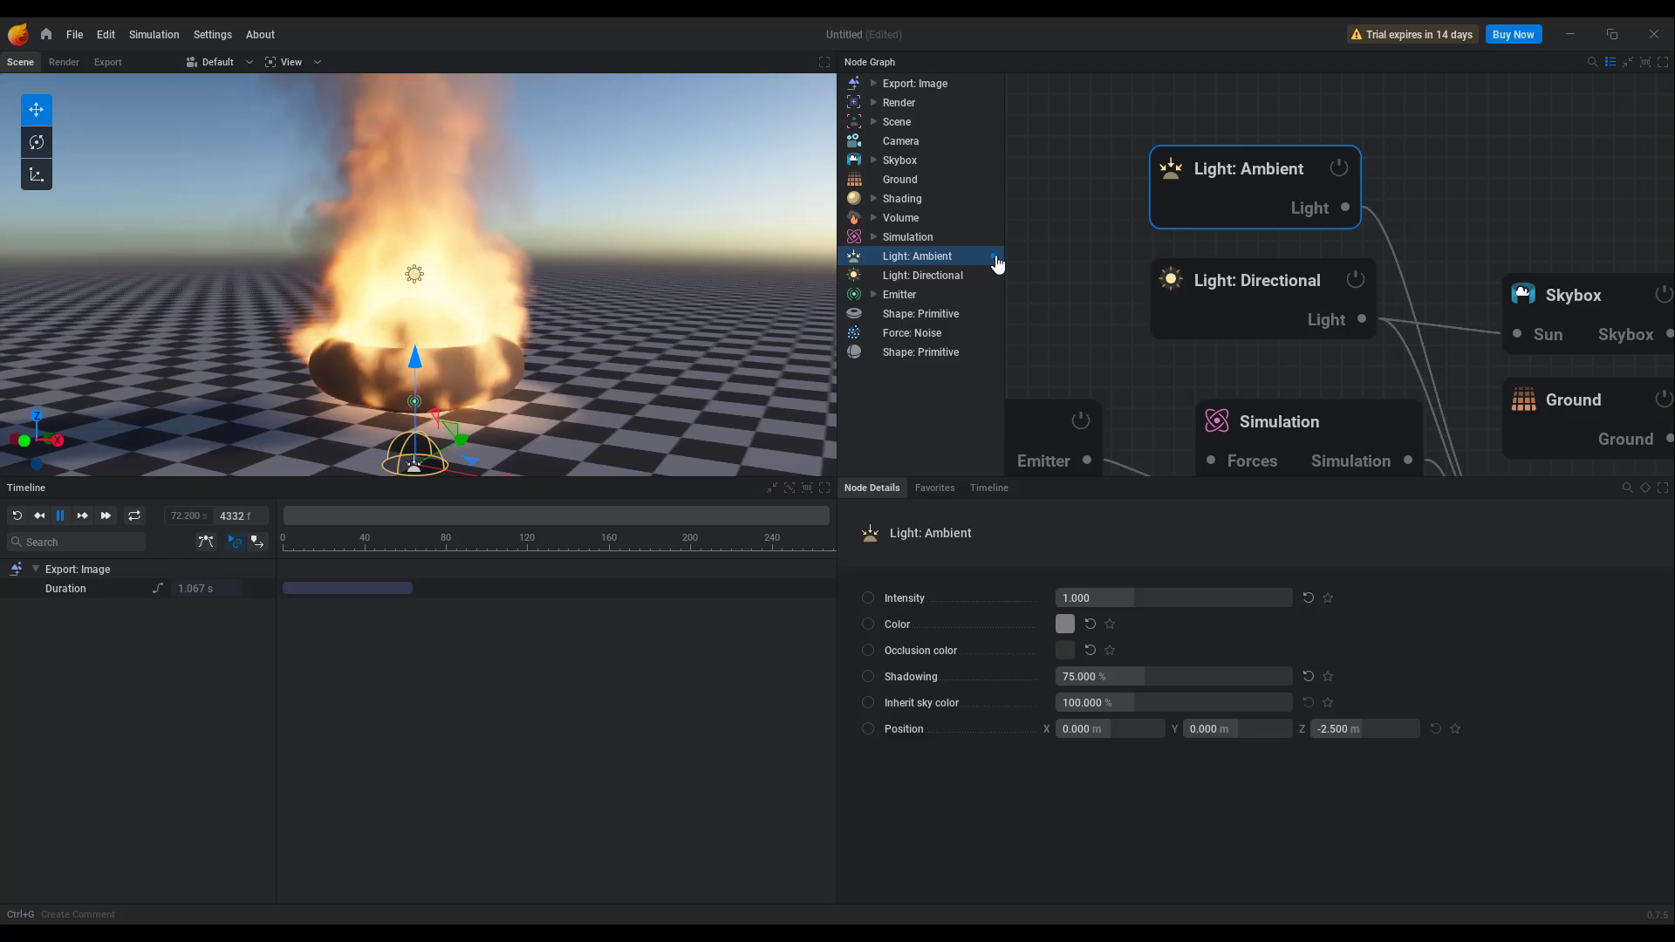
pyautogui.click(994, 184)
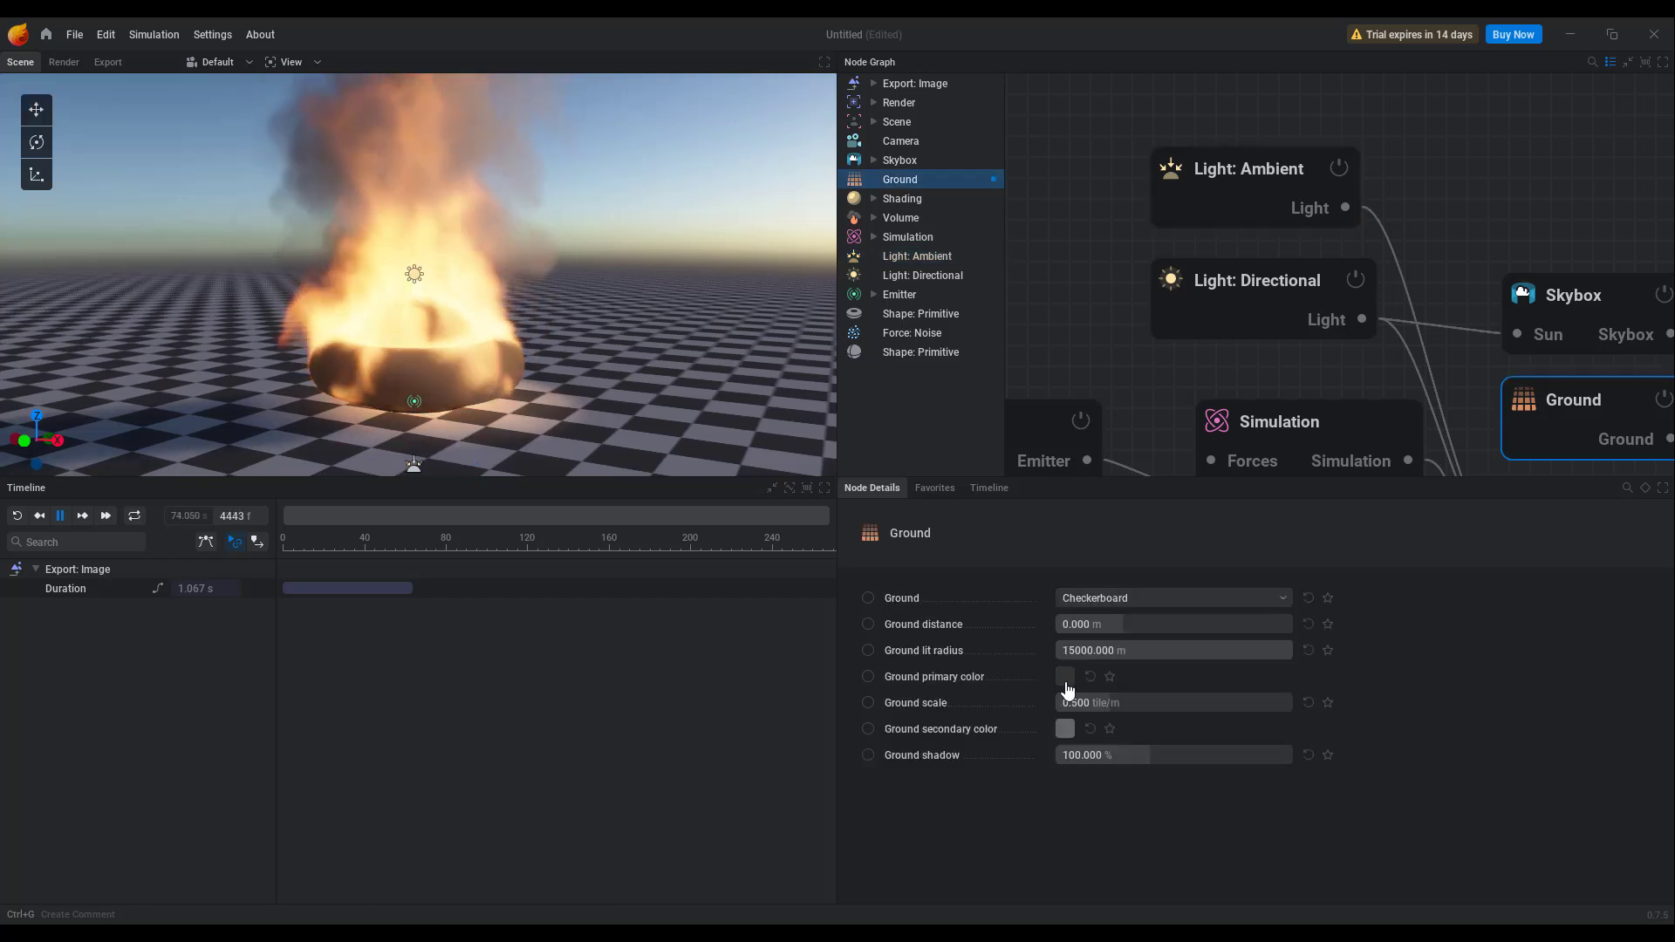
pyautogui.scroll(-5, 1264, 263)
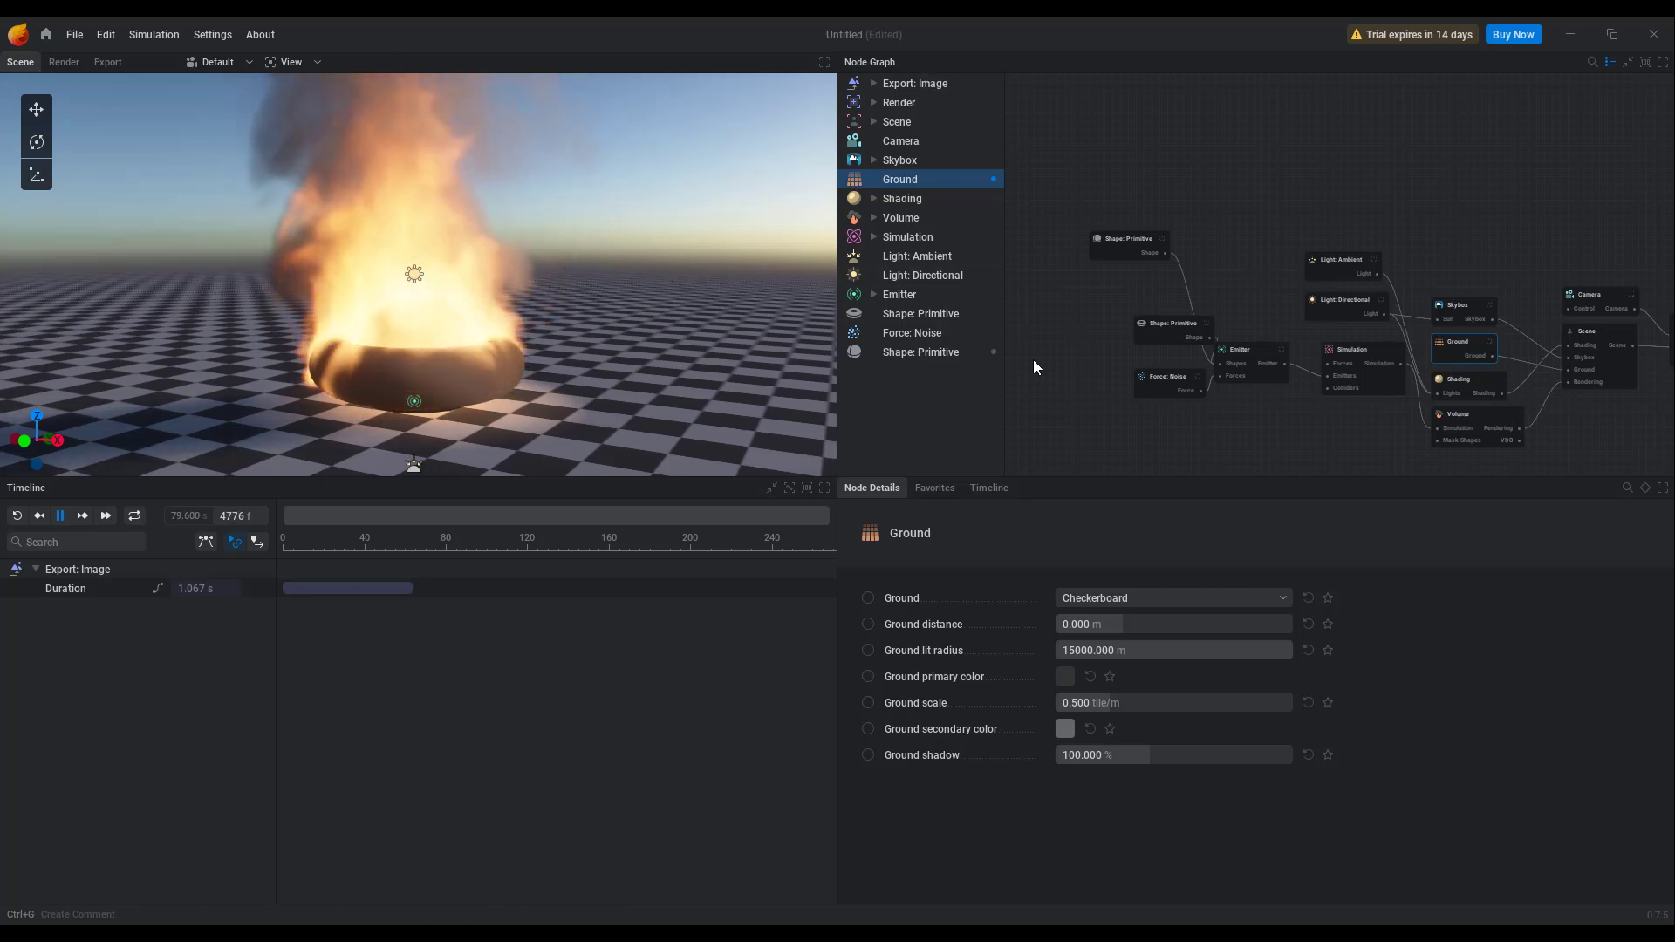
pyautogui.scroll(5, 1106, 364)
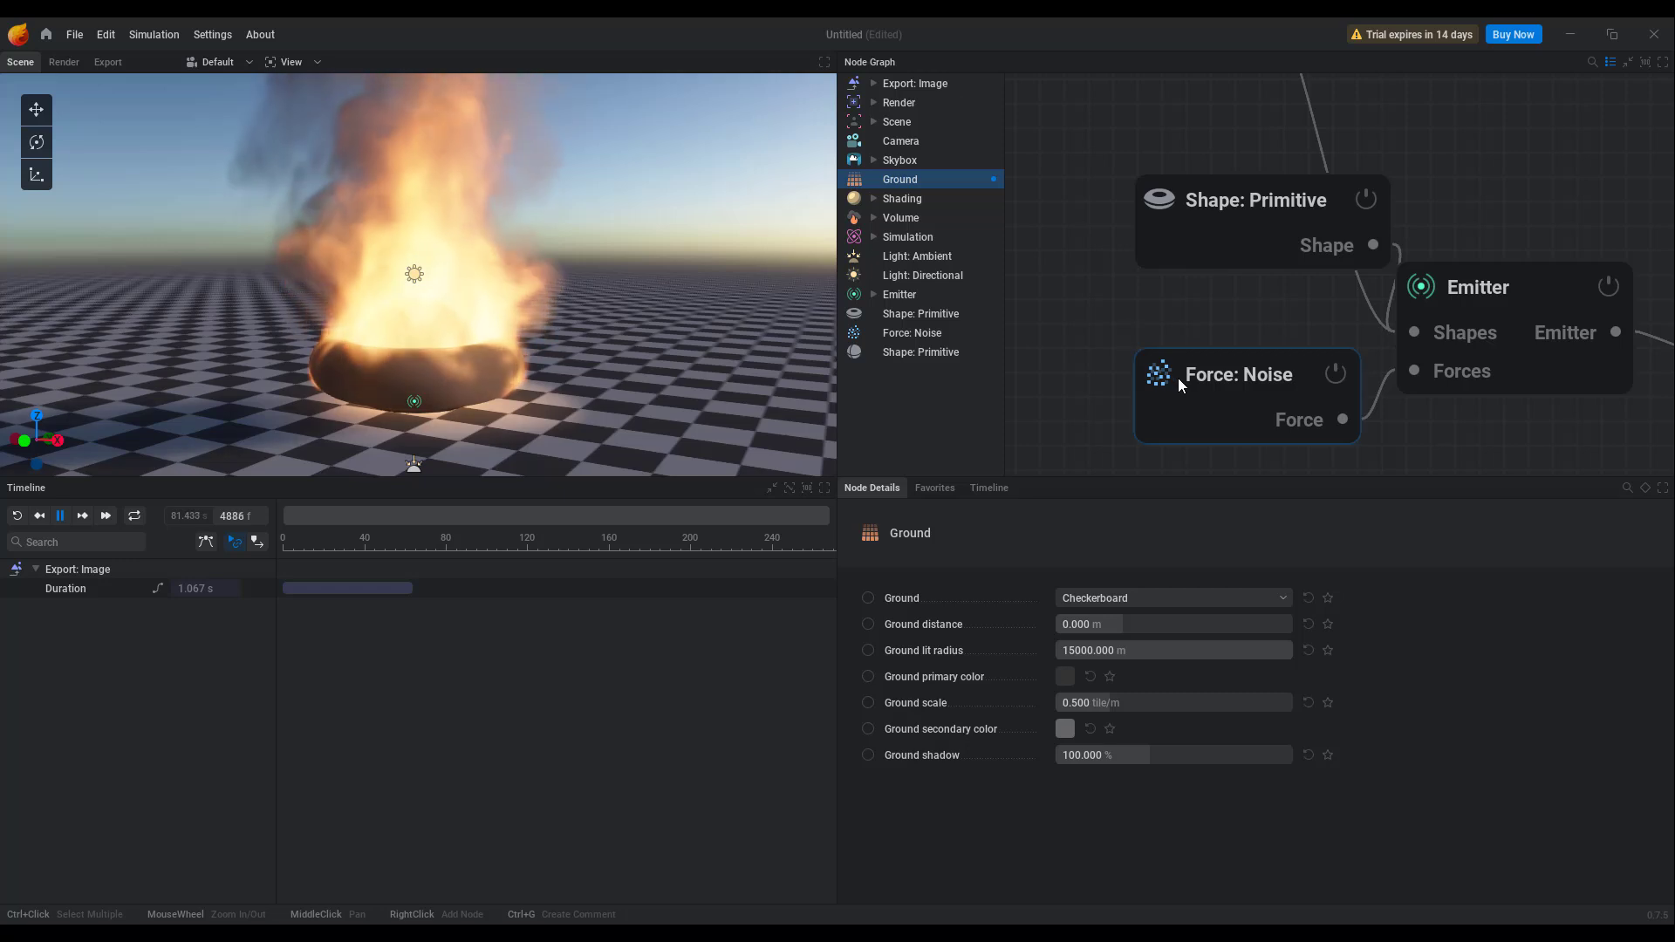
pyautogui.moveTo(1097, 273); pyautogui.dragTo(1113, 319, button='middle')
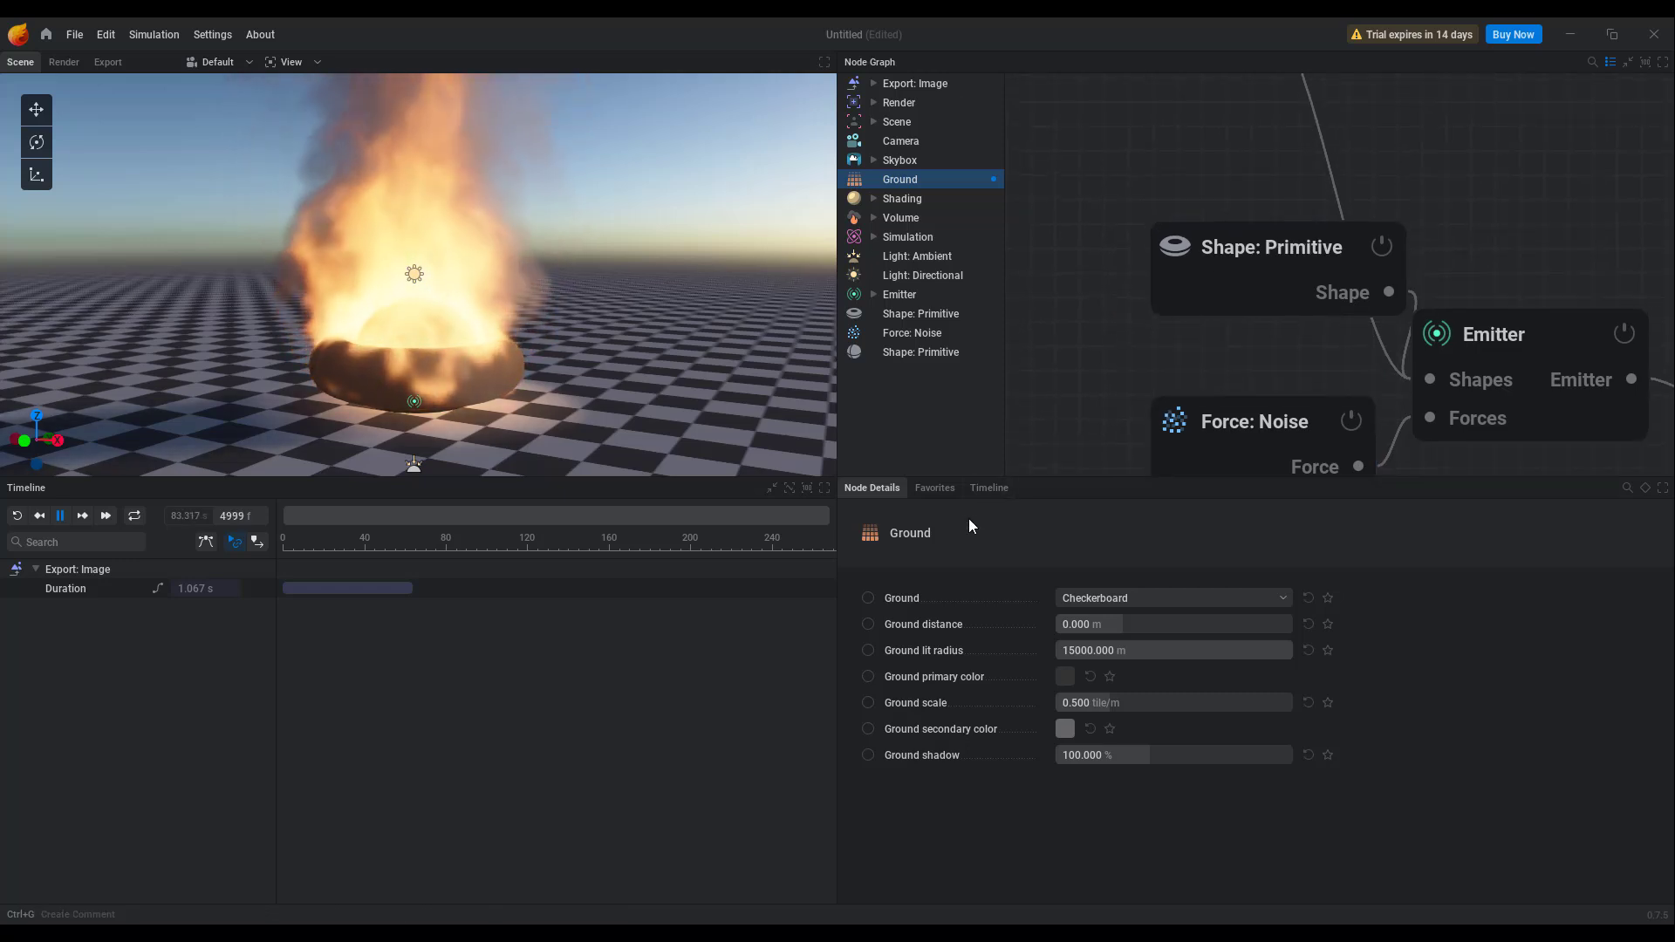
pyautogui.click(930, 489)
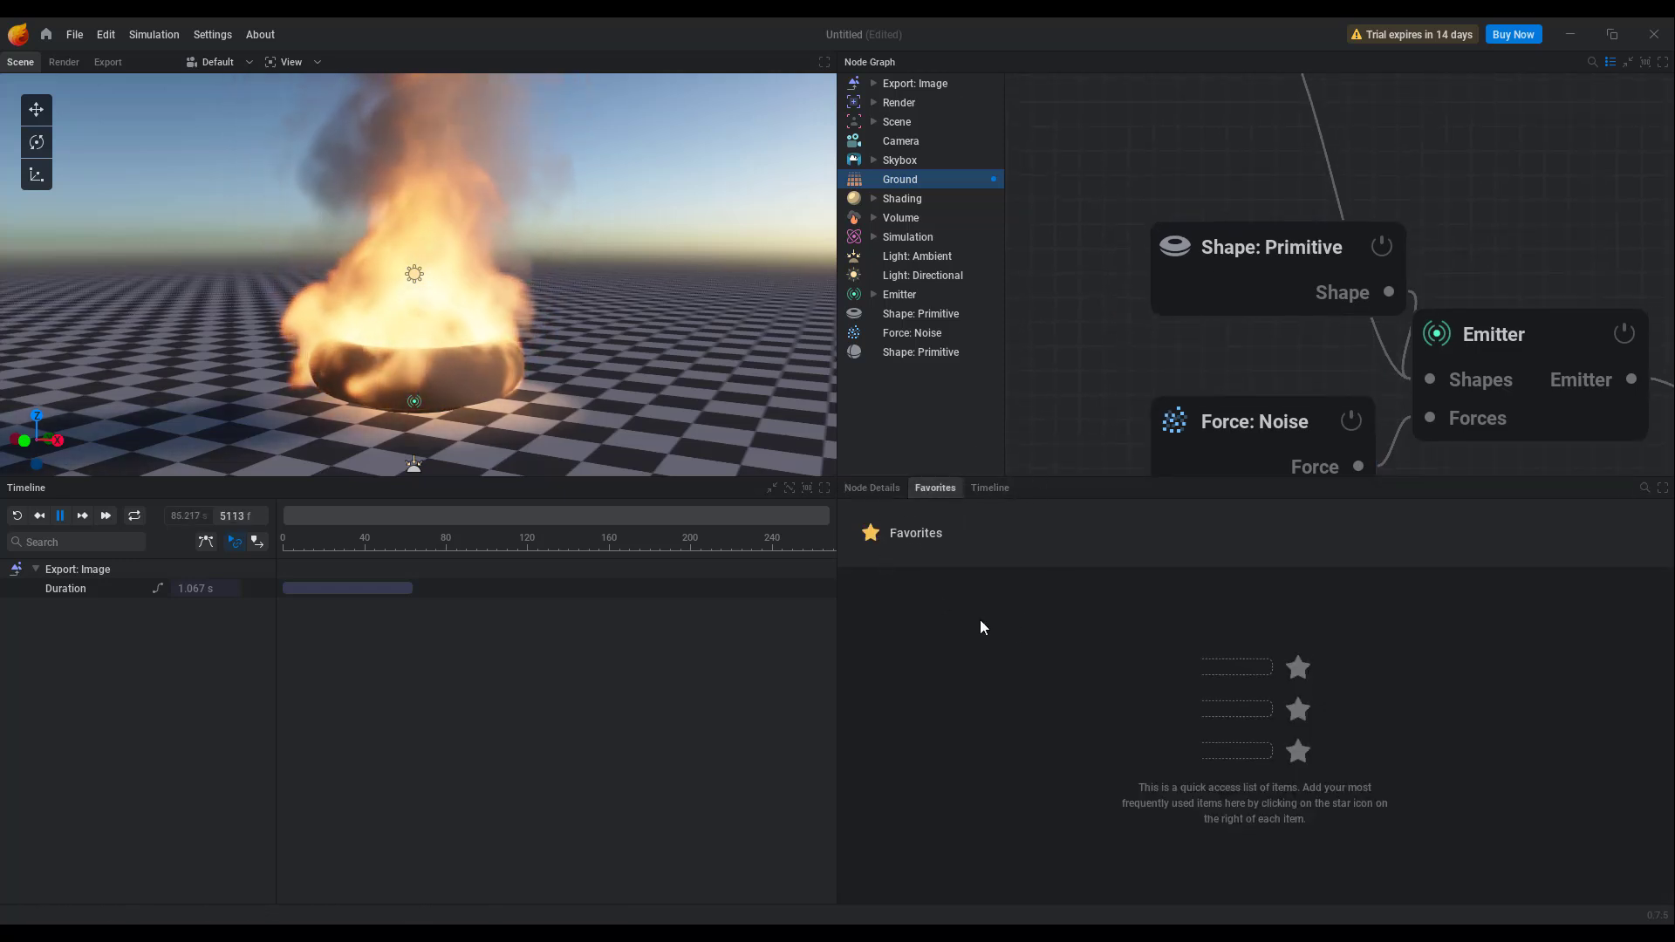
# - Star the torus Shape: Primitive node's Shape Activity setting and confirm it appears under Favorites
pyautogui.moveTo(1256, 275); pyautogui.dragTo(1088, 267)
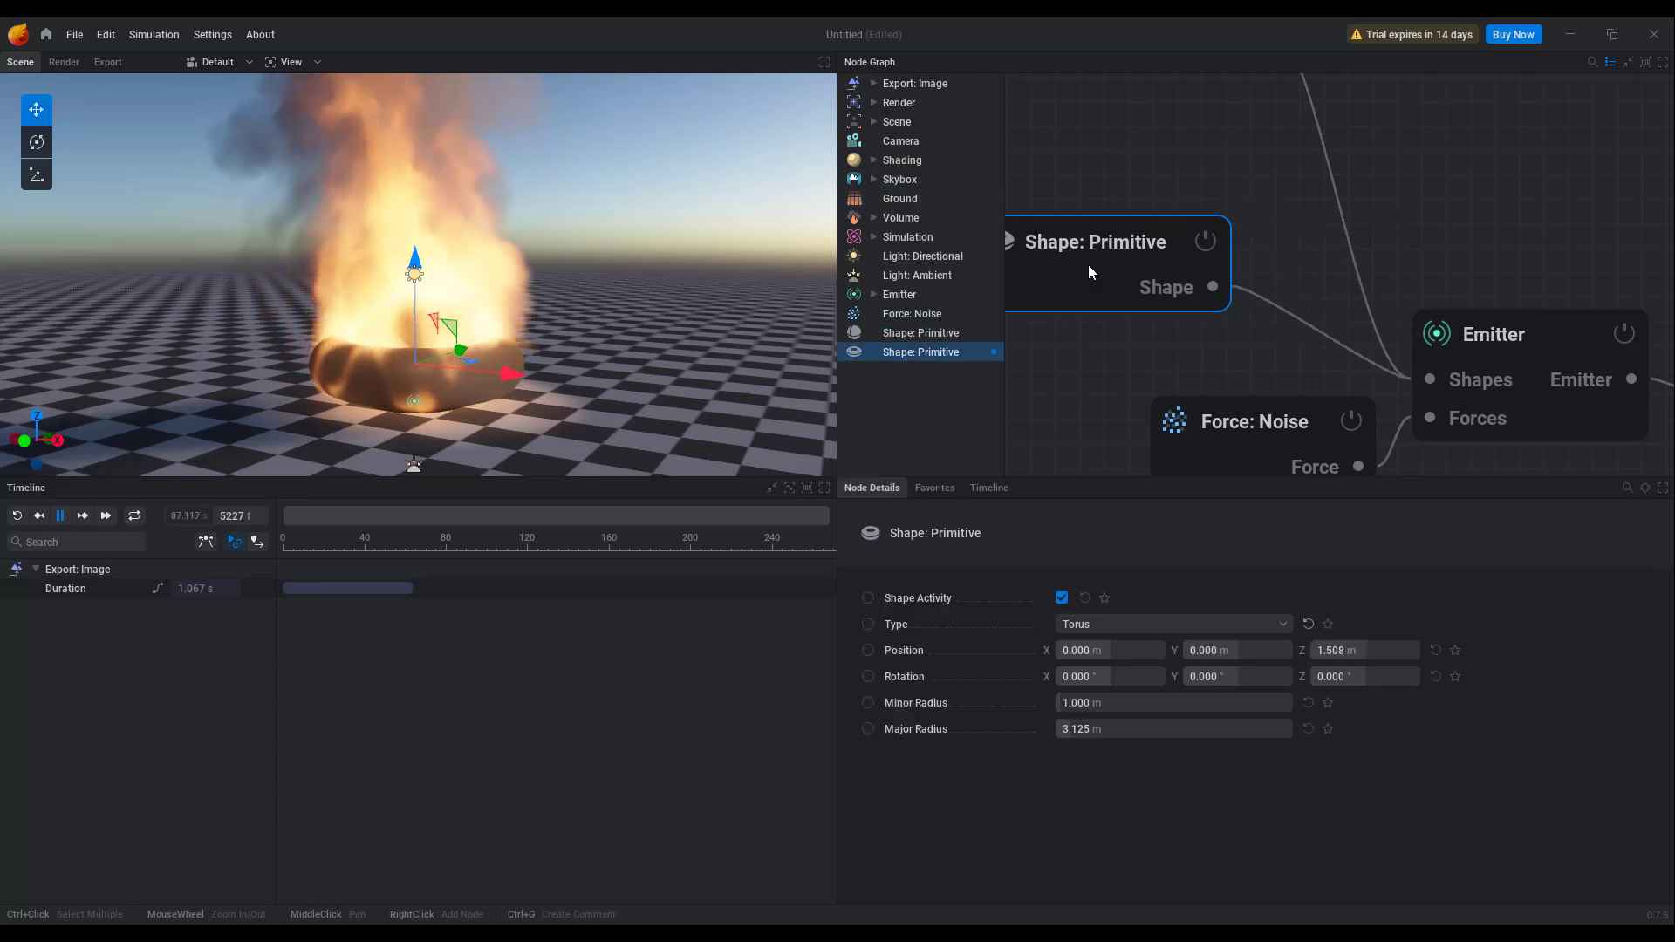
pyautogui.press('f')
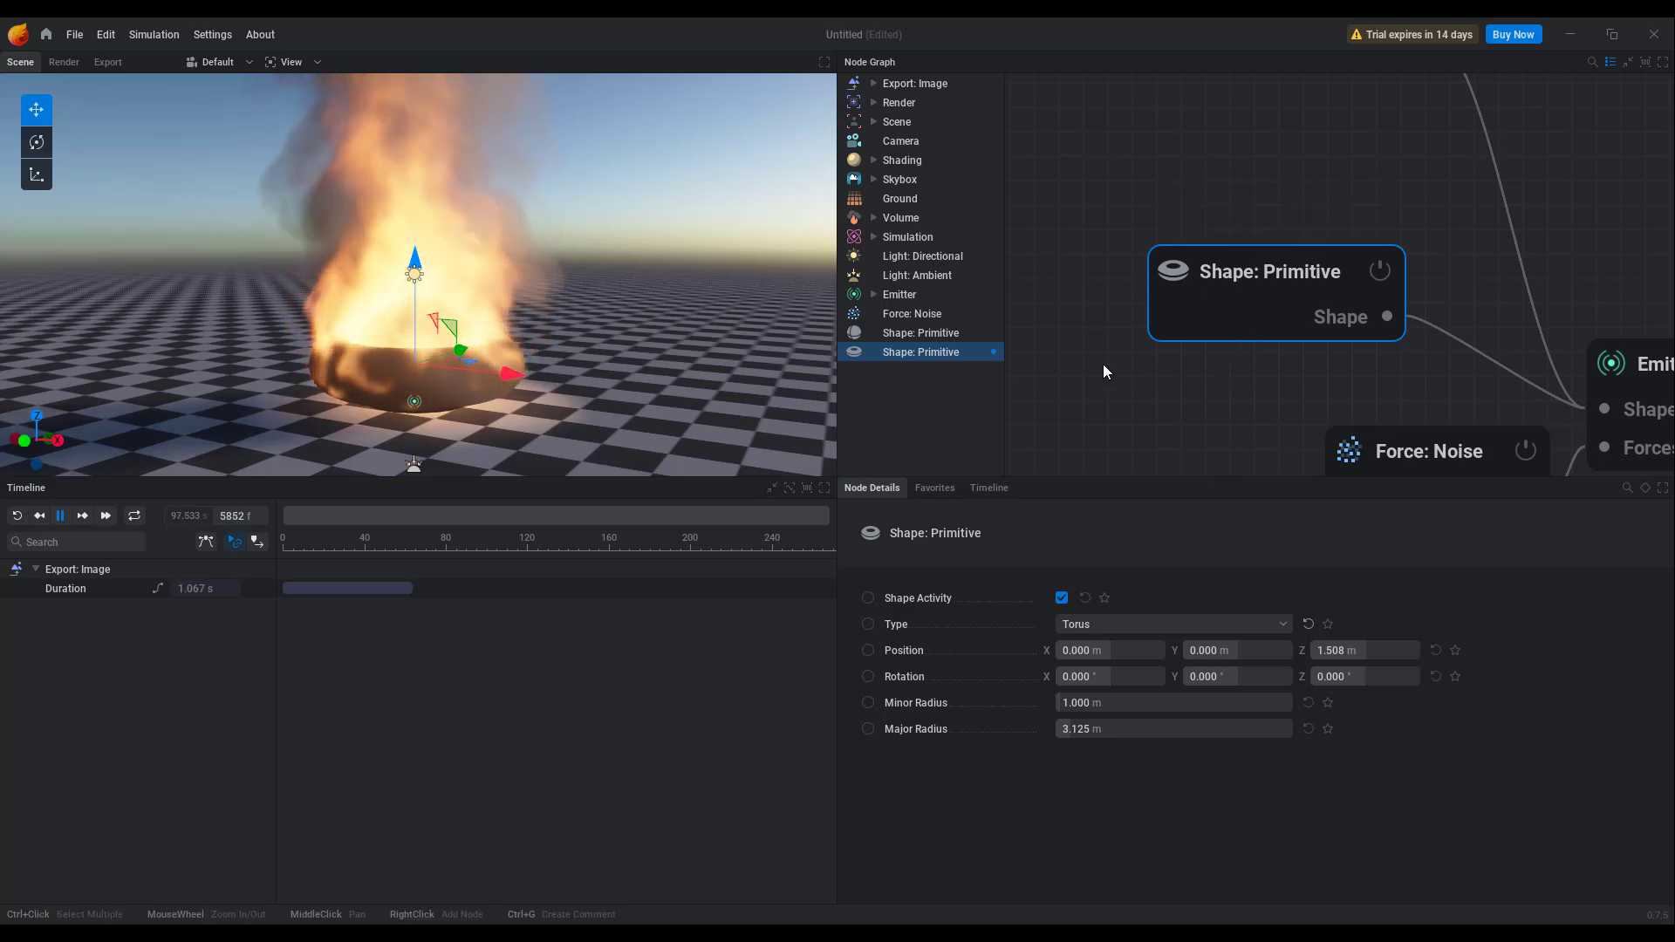
pyautogui.moveTo(1278, 338); pyautogui.dragTo(1253, 281)
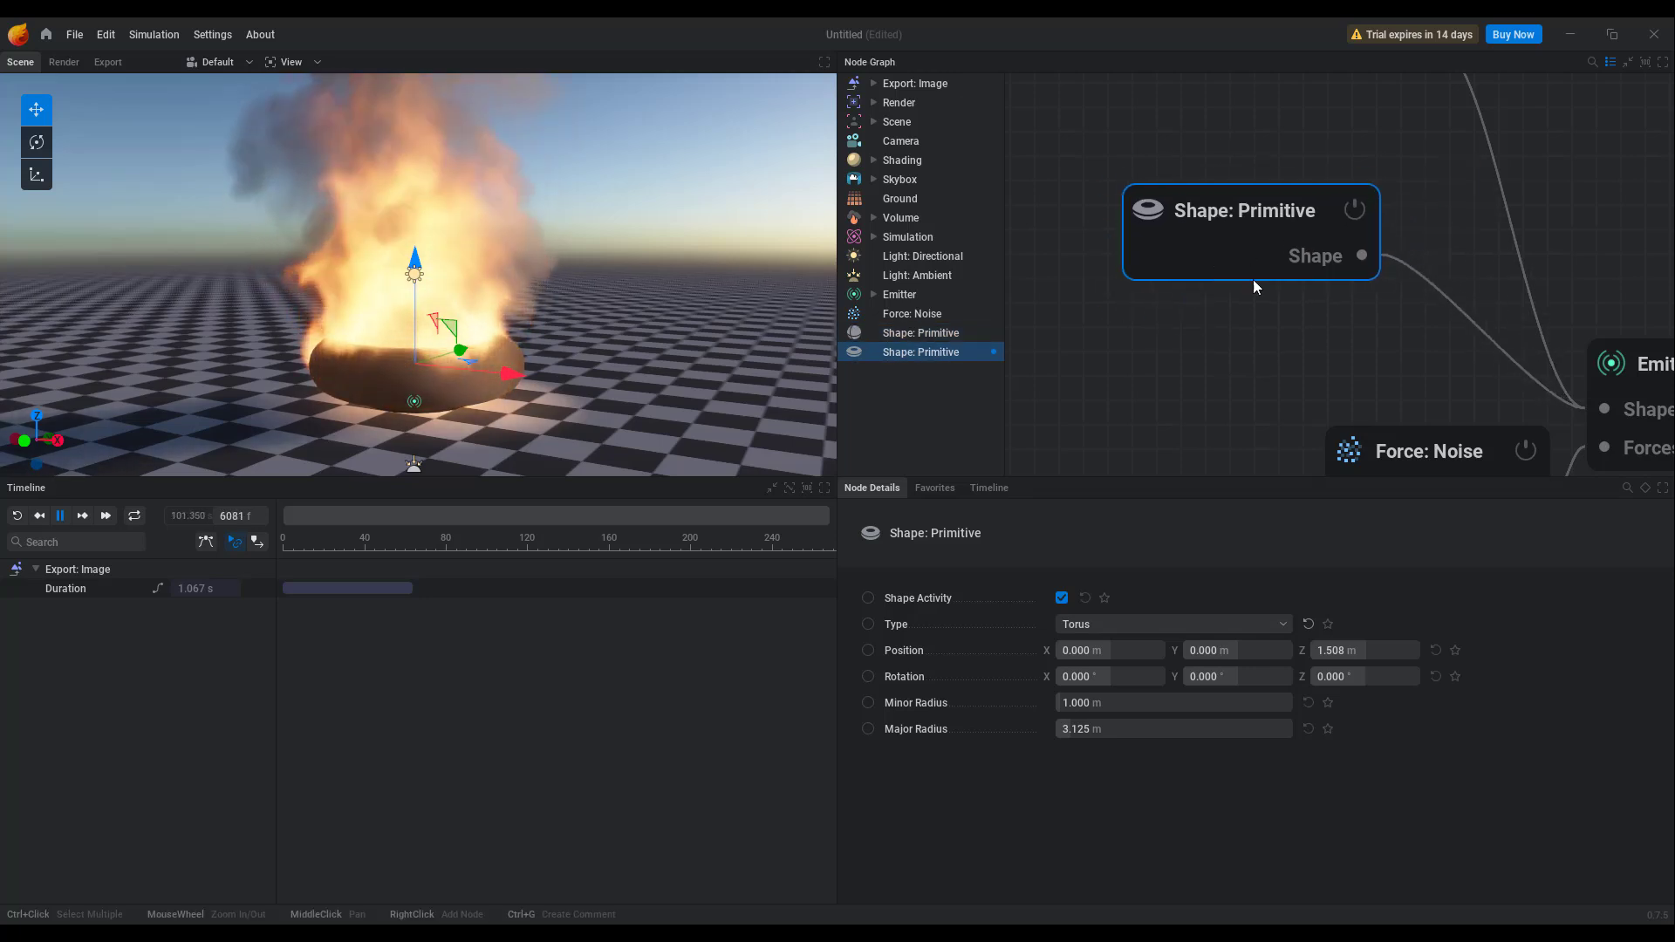
pyautogui.click(1104, 598)
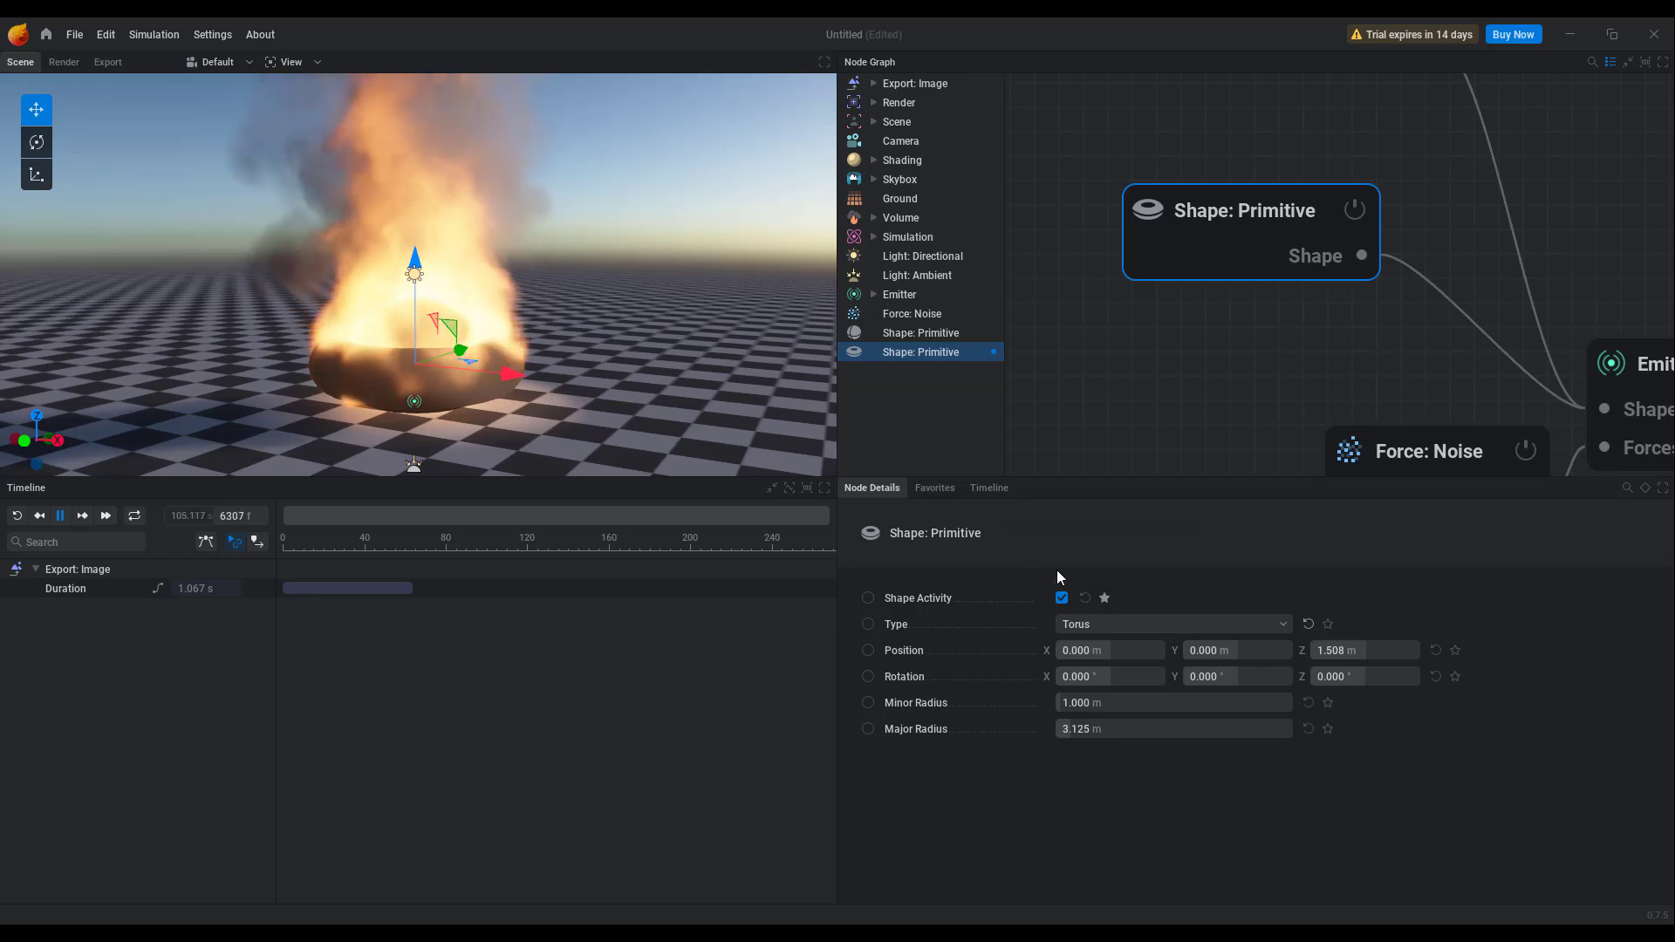
pyautogui.click(936, 488)
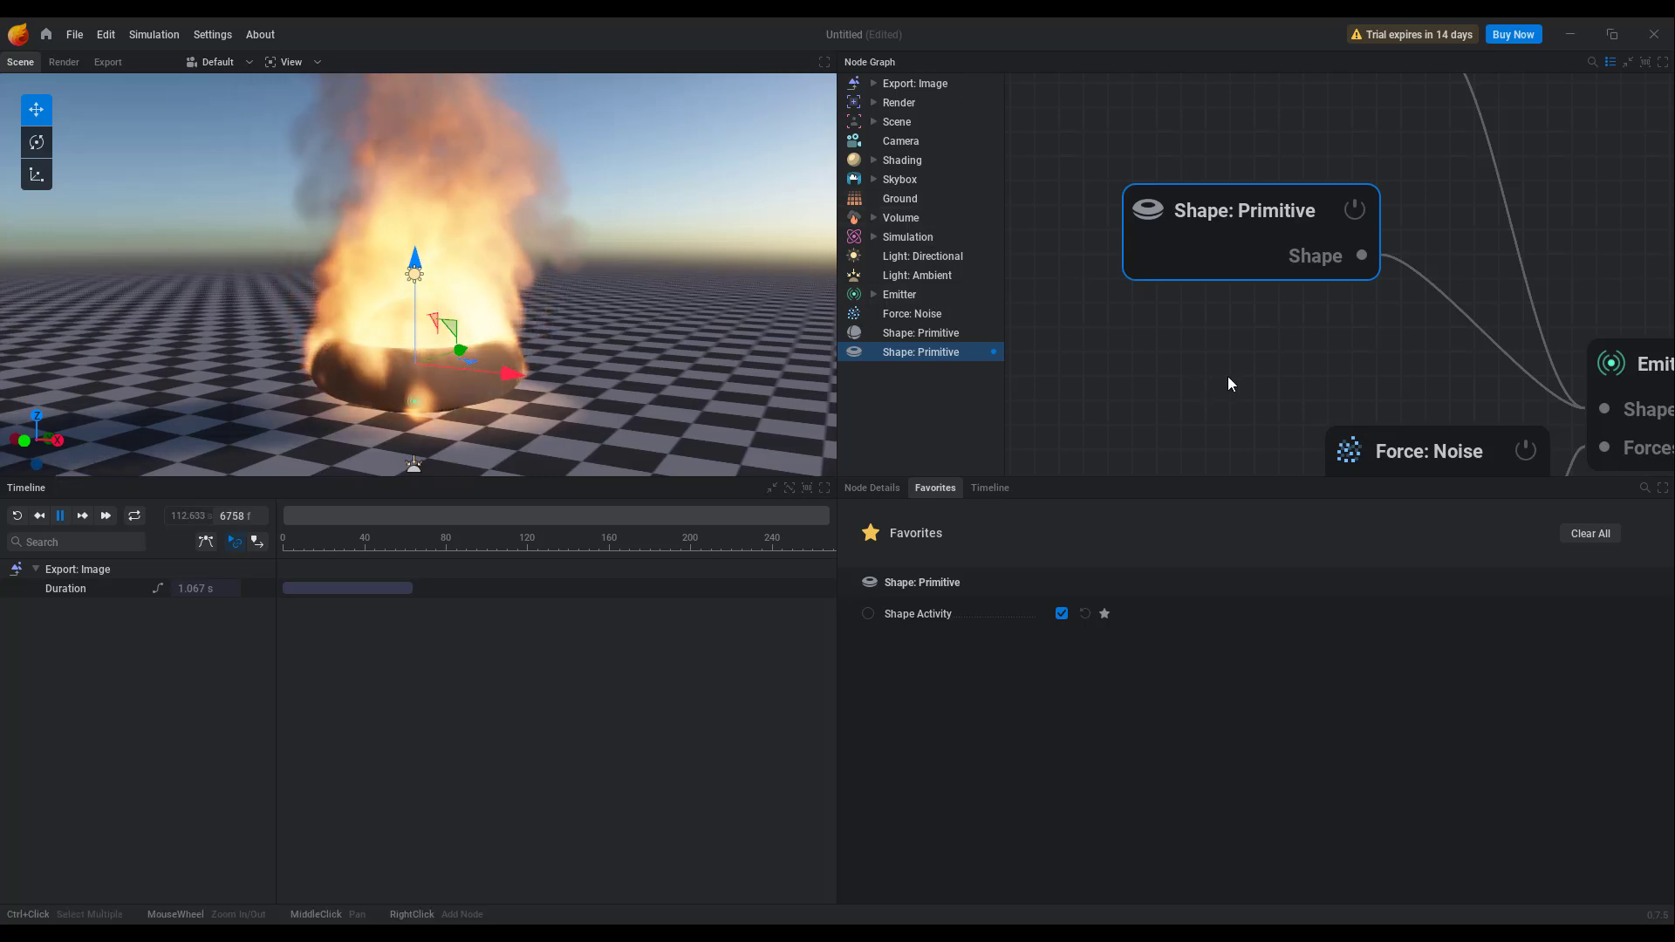
pyautogui.scroll(-2, 314, 273)
pyautogui.scroll(2, 314, 274)
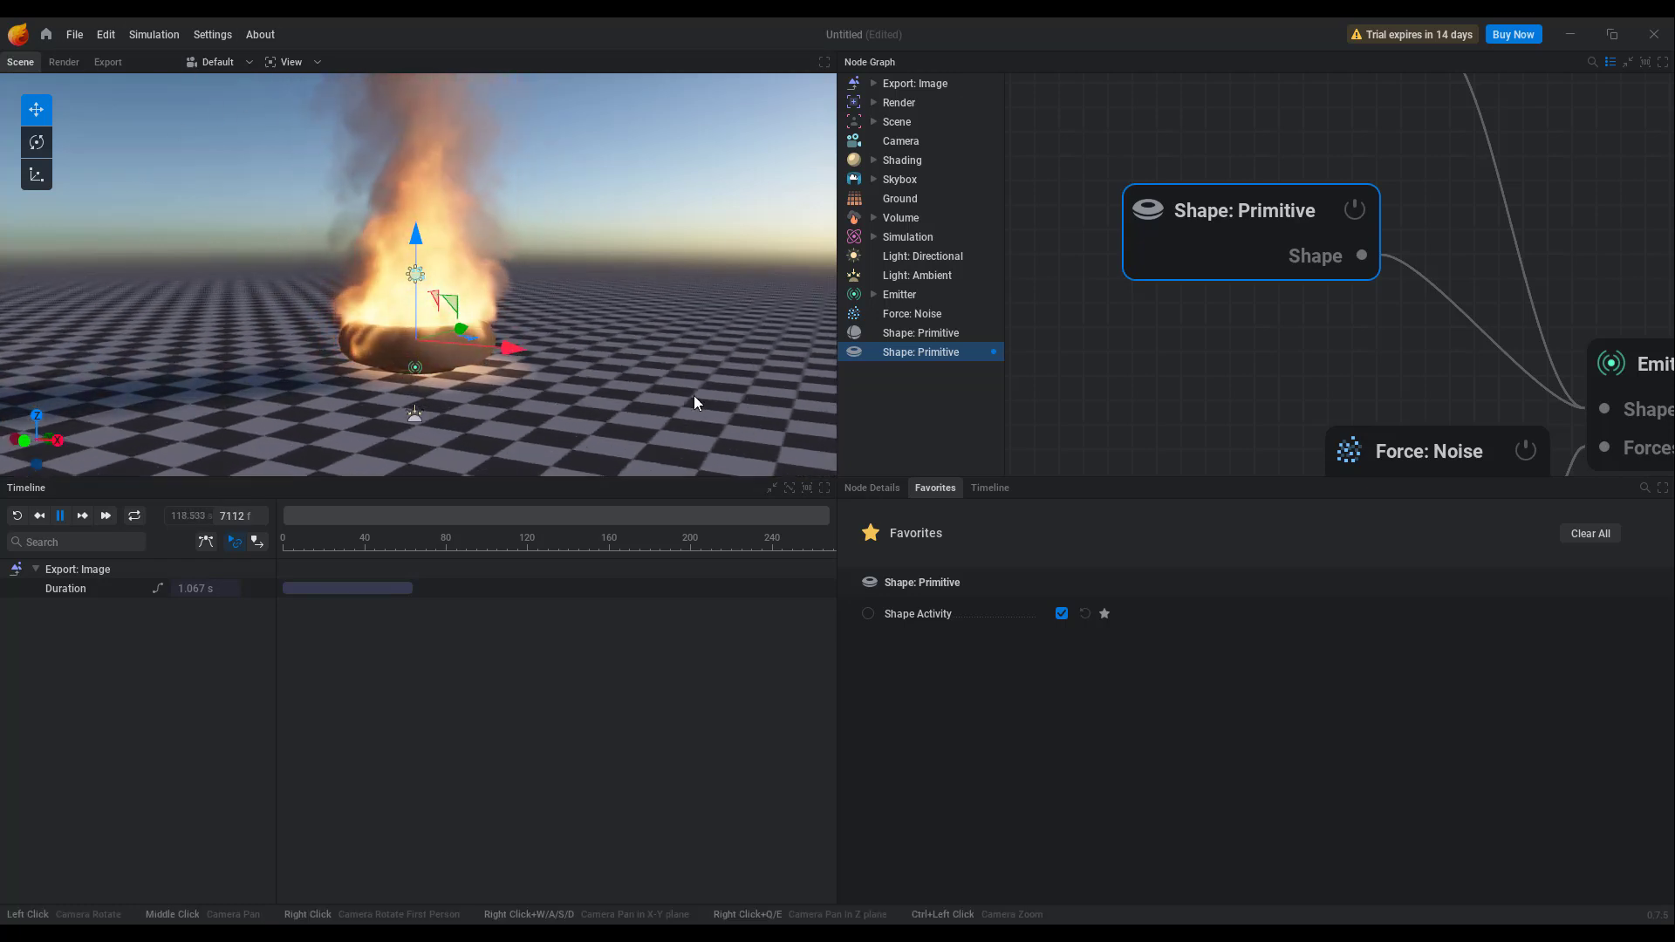
pyautogui.moveTo(515, 342); pyautogui.dragTo(626, 317, button='middle')
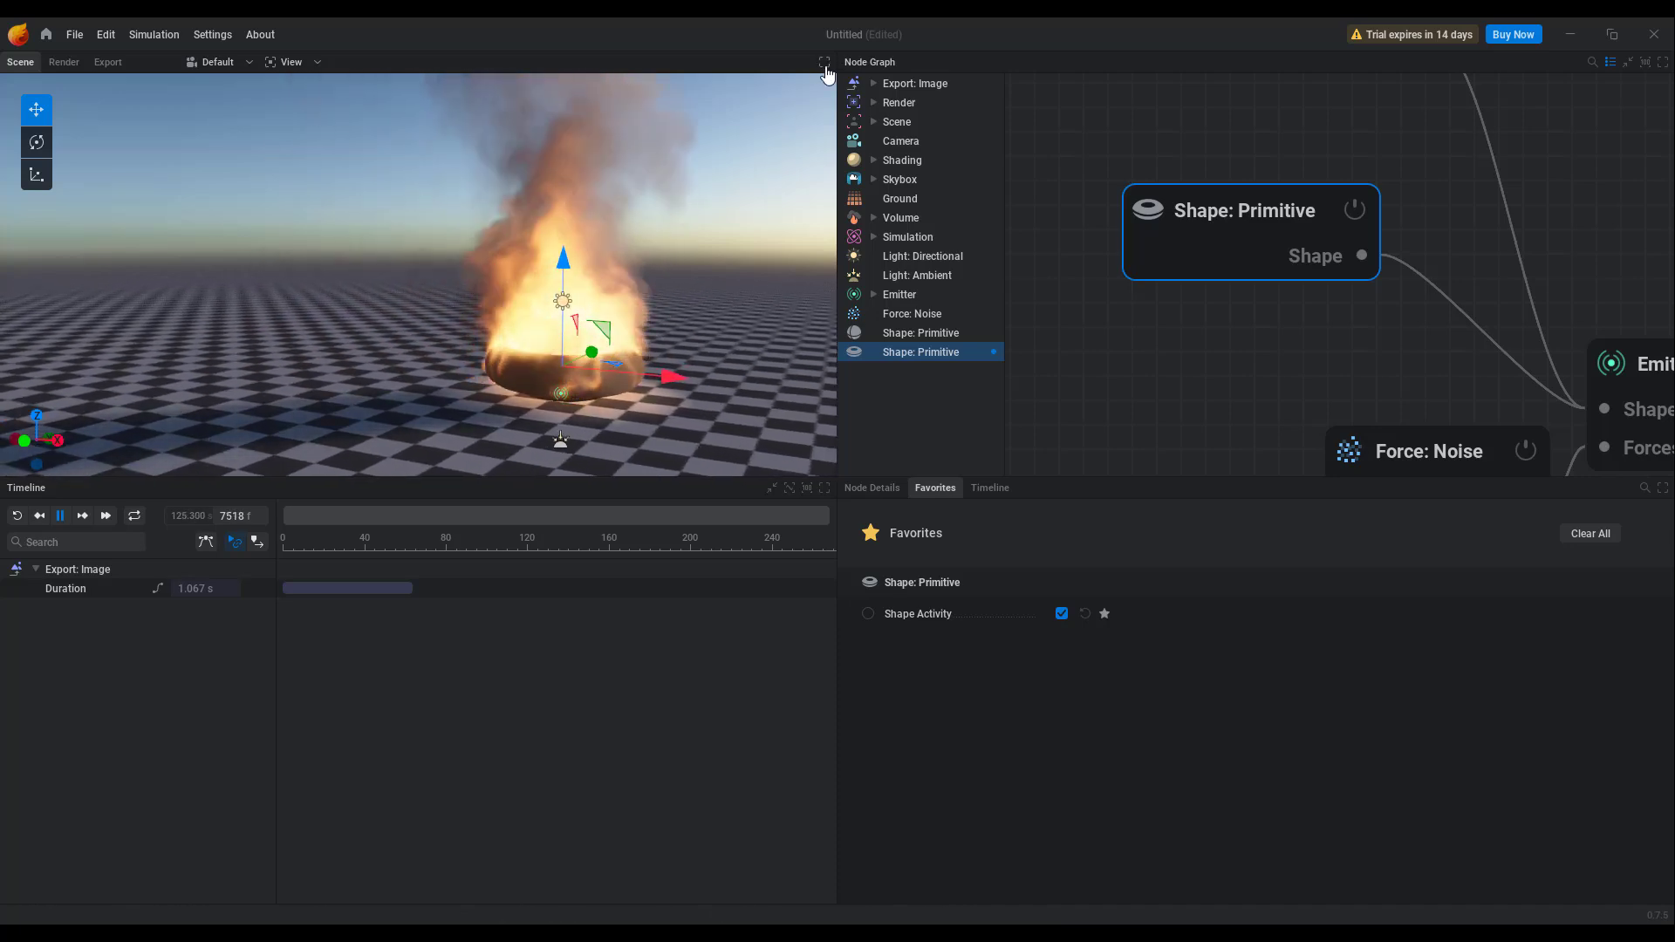
pyautogui.click(824, 63)
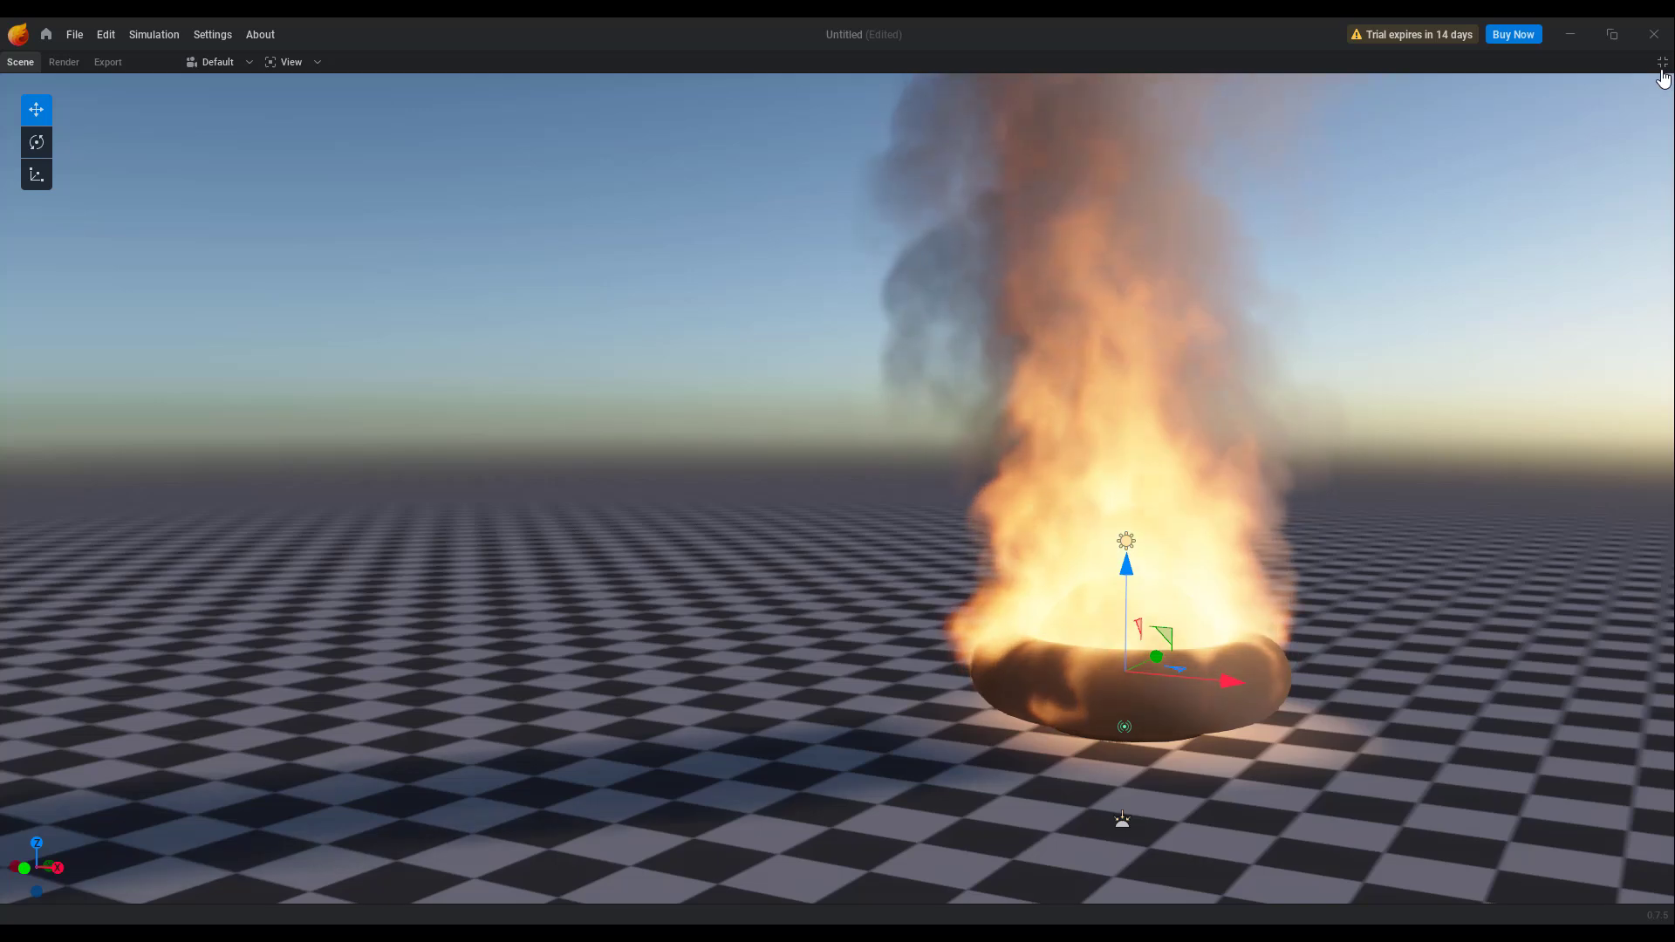
pyautogui.click(1664, 66)
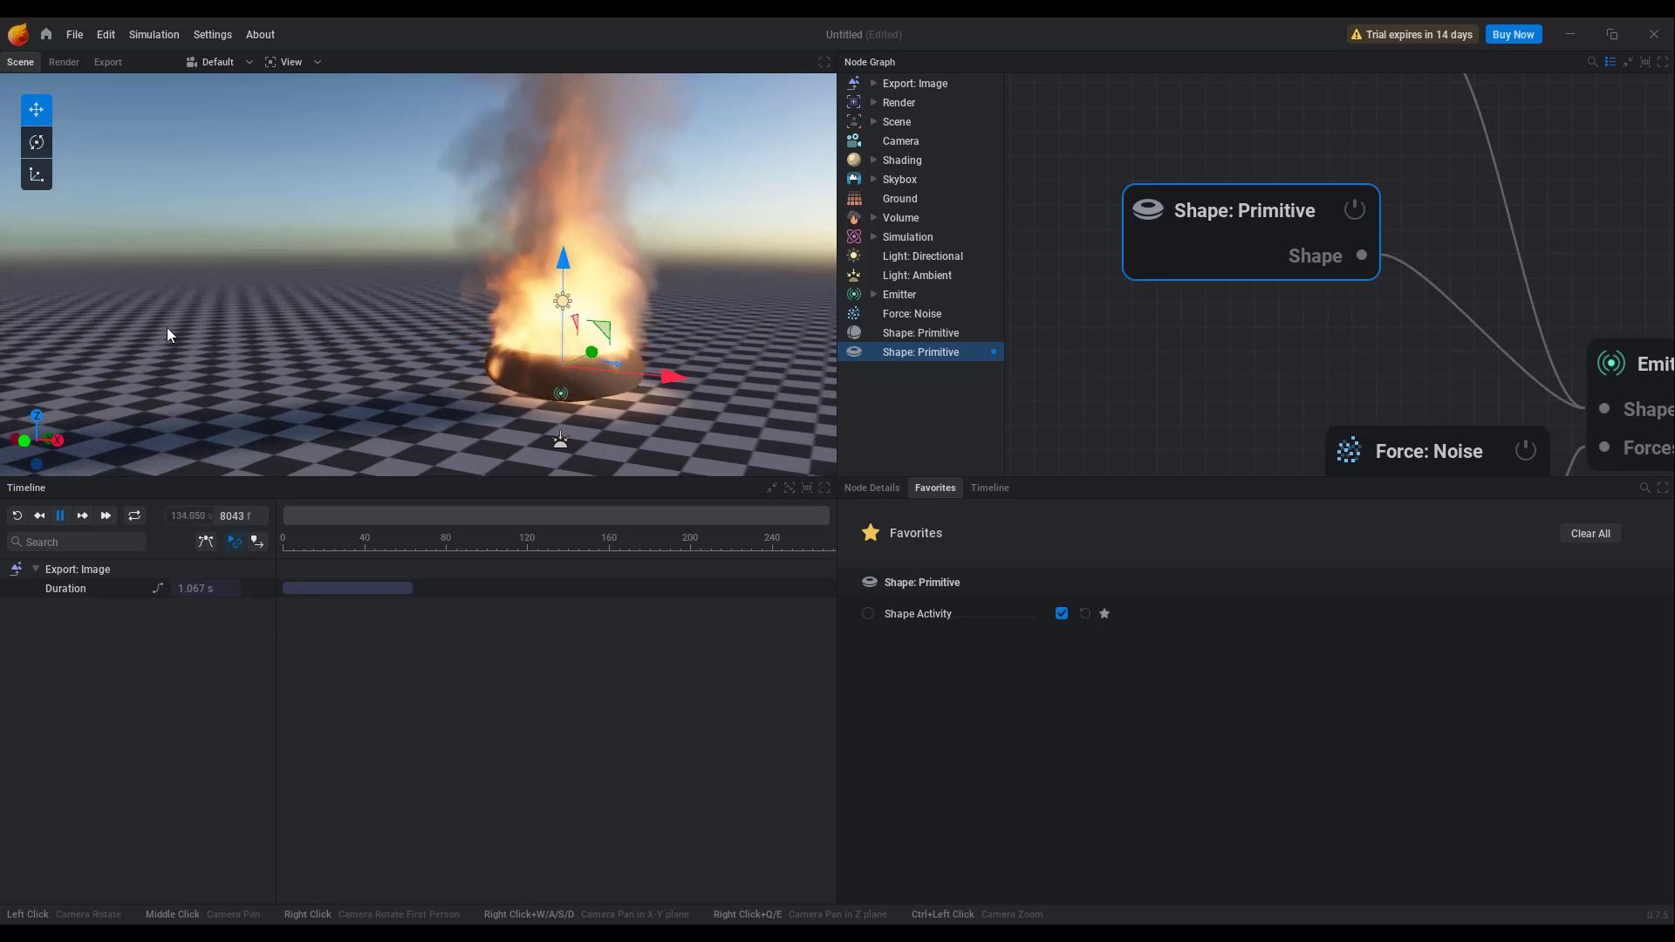
# - Switch the manipulator from rotation to scaling and orbit down to a low horizon angle
pyautogui.click(36, 143)
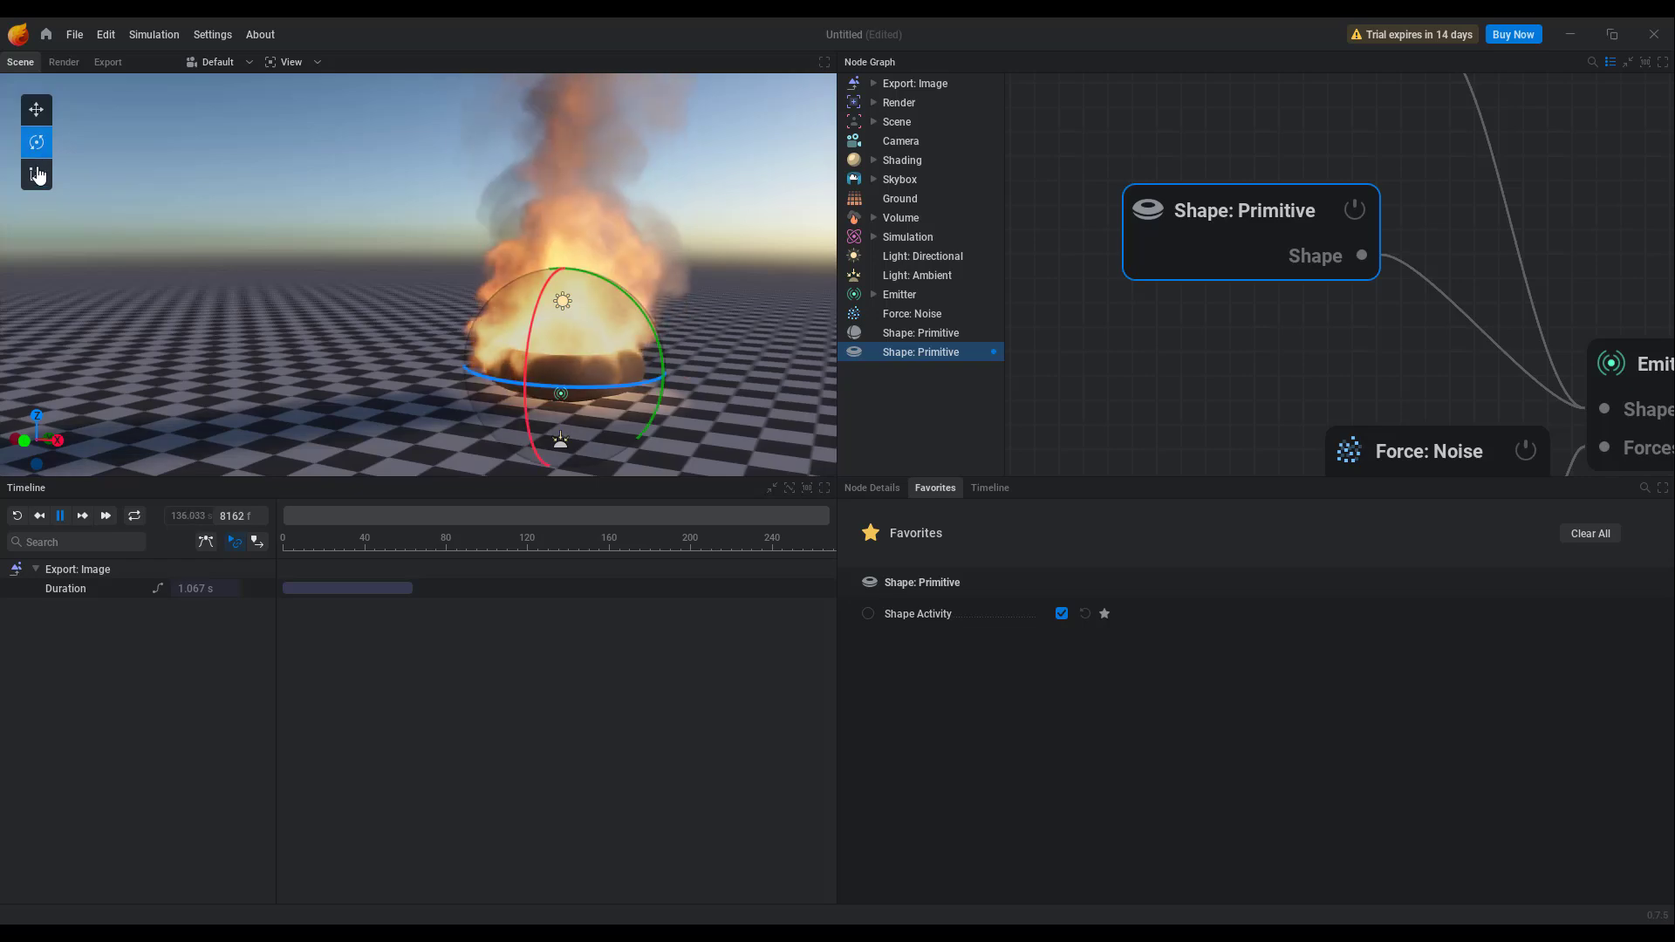
pyautogui.click(37, 176)
pyautogui.moveTo(199, 371); pyautogui.dragTo(72, 381)
pyautogui.moveTo(296, 365); pyautogui.dragTo(419, 328)
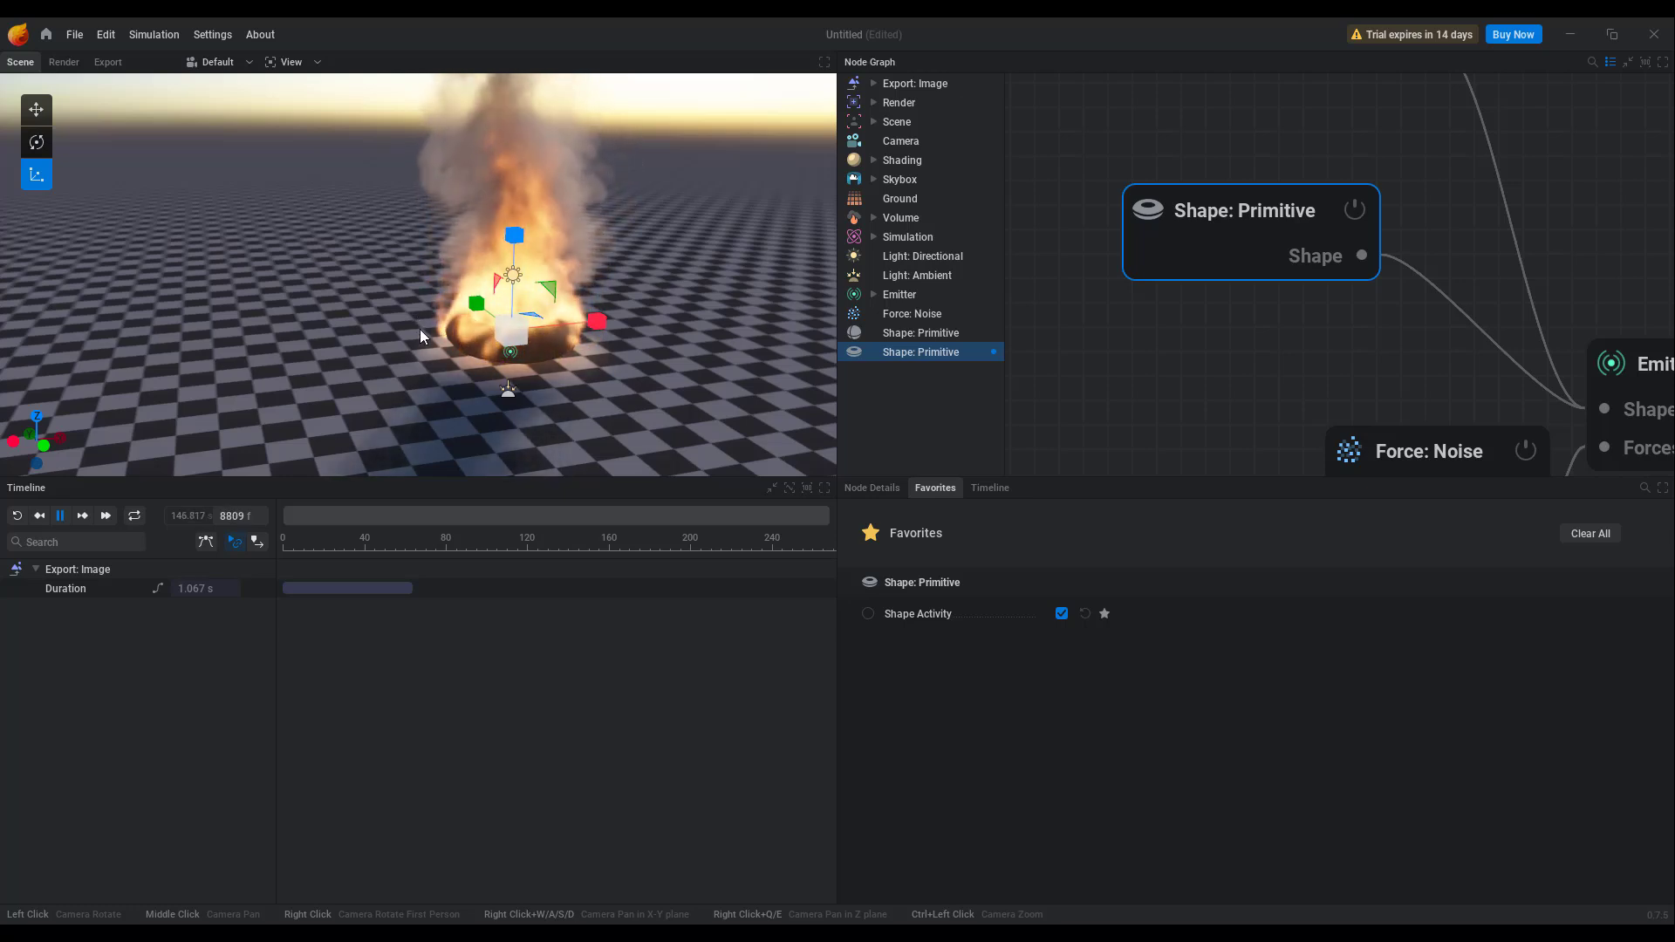
# - View the scene through Camera 1 and orbit it to look from above
pyautogui.click(220, 63)
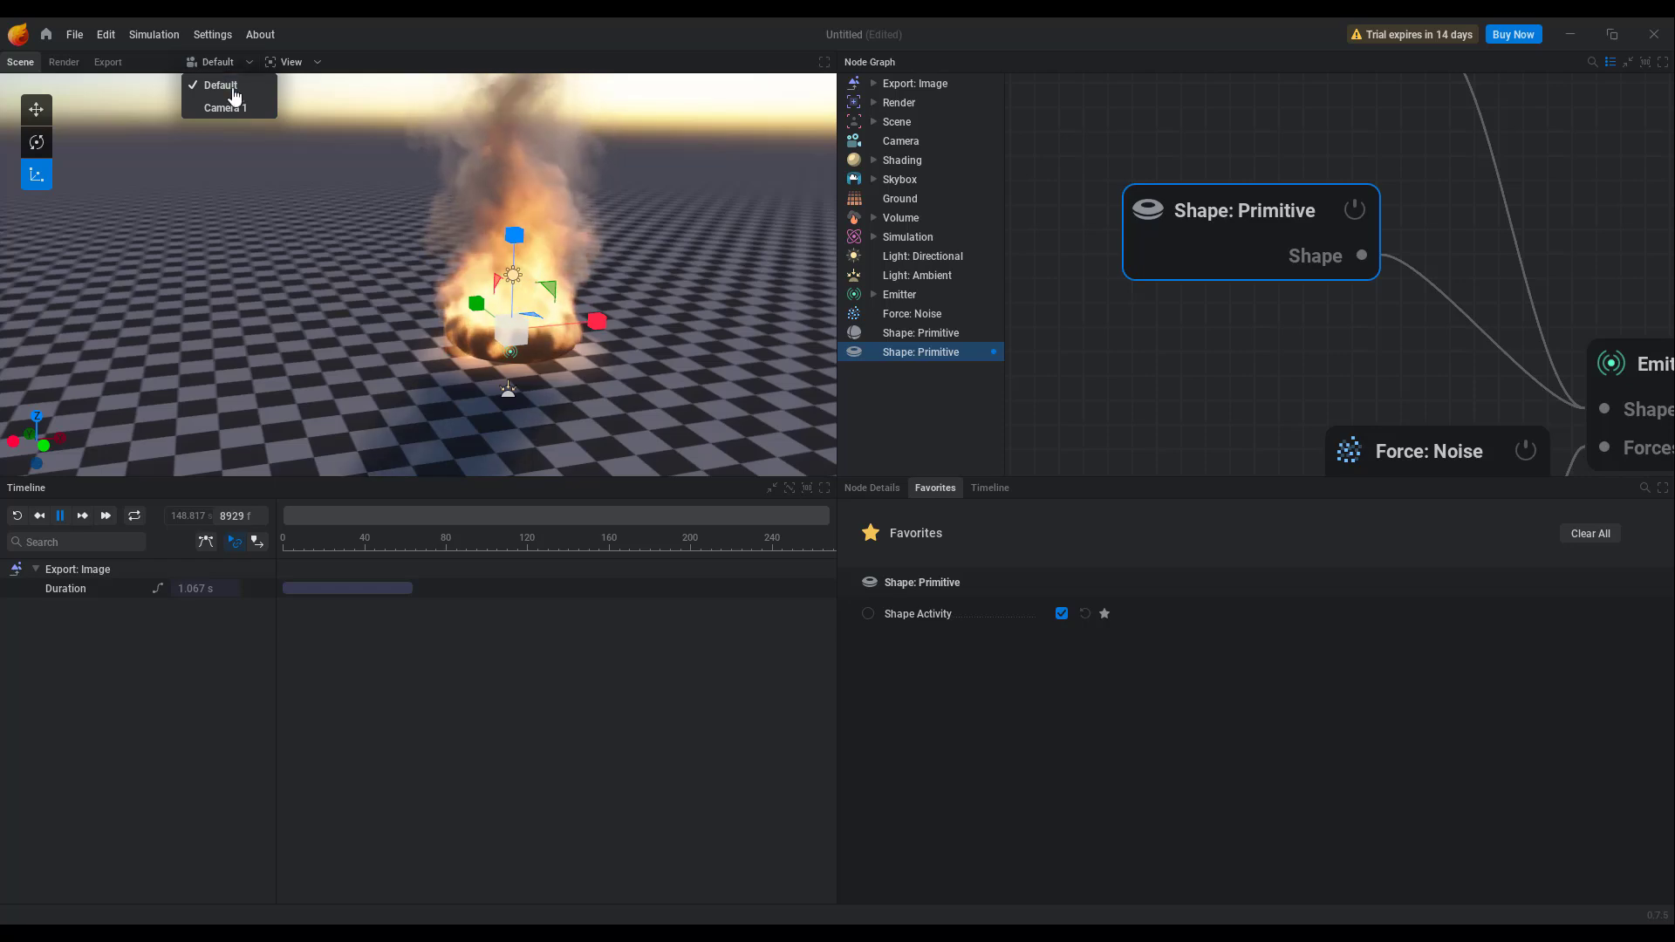
pyautogui.click(234, 105)
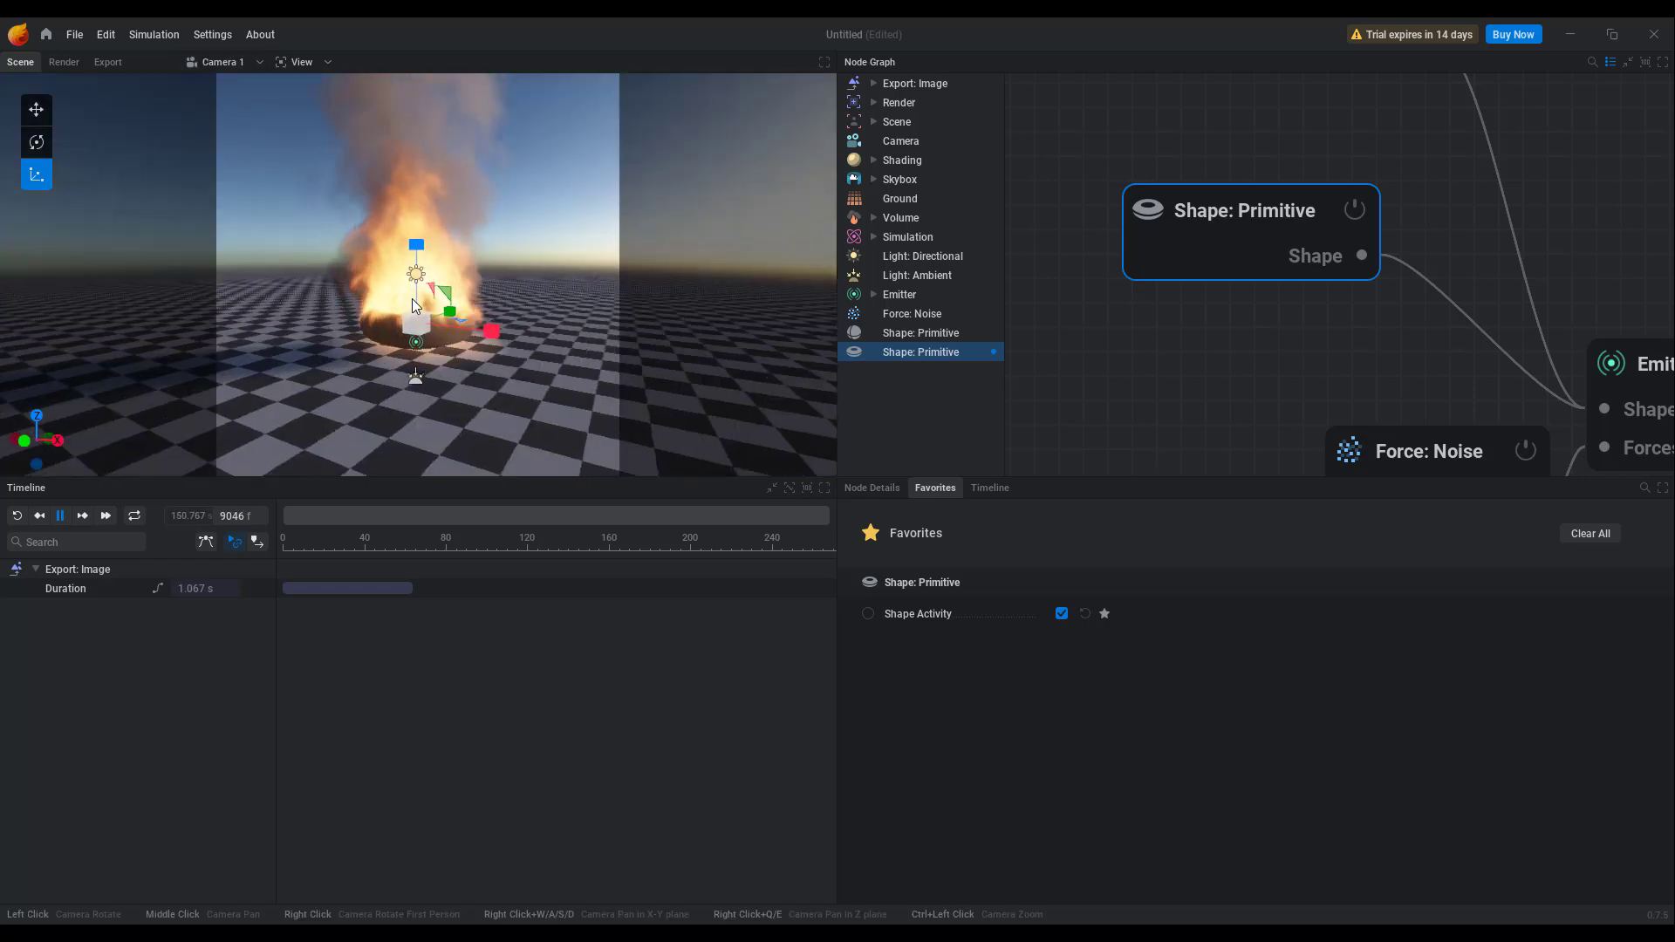
pyautogui.scroll(5, 411, 298)
pyautogui.moveTo(548, 307); pyautogui.dragTo(526, 326)
pyautogui.click(226, 63)
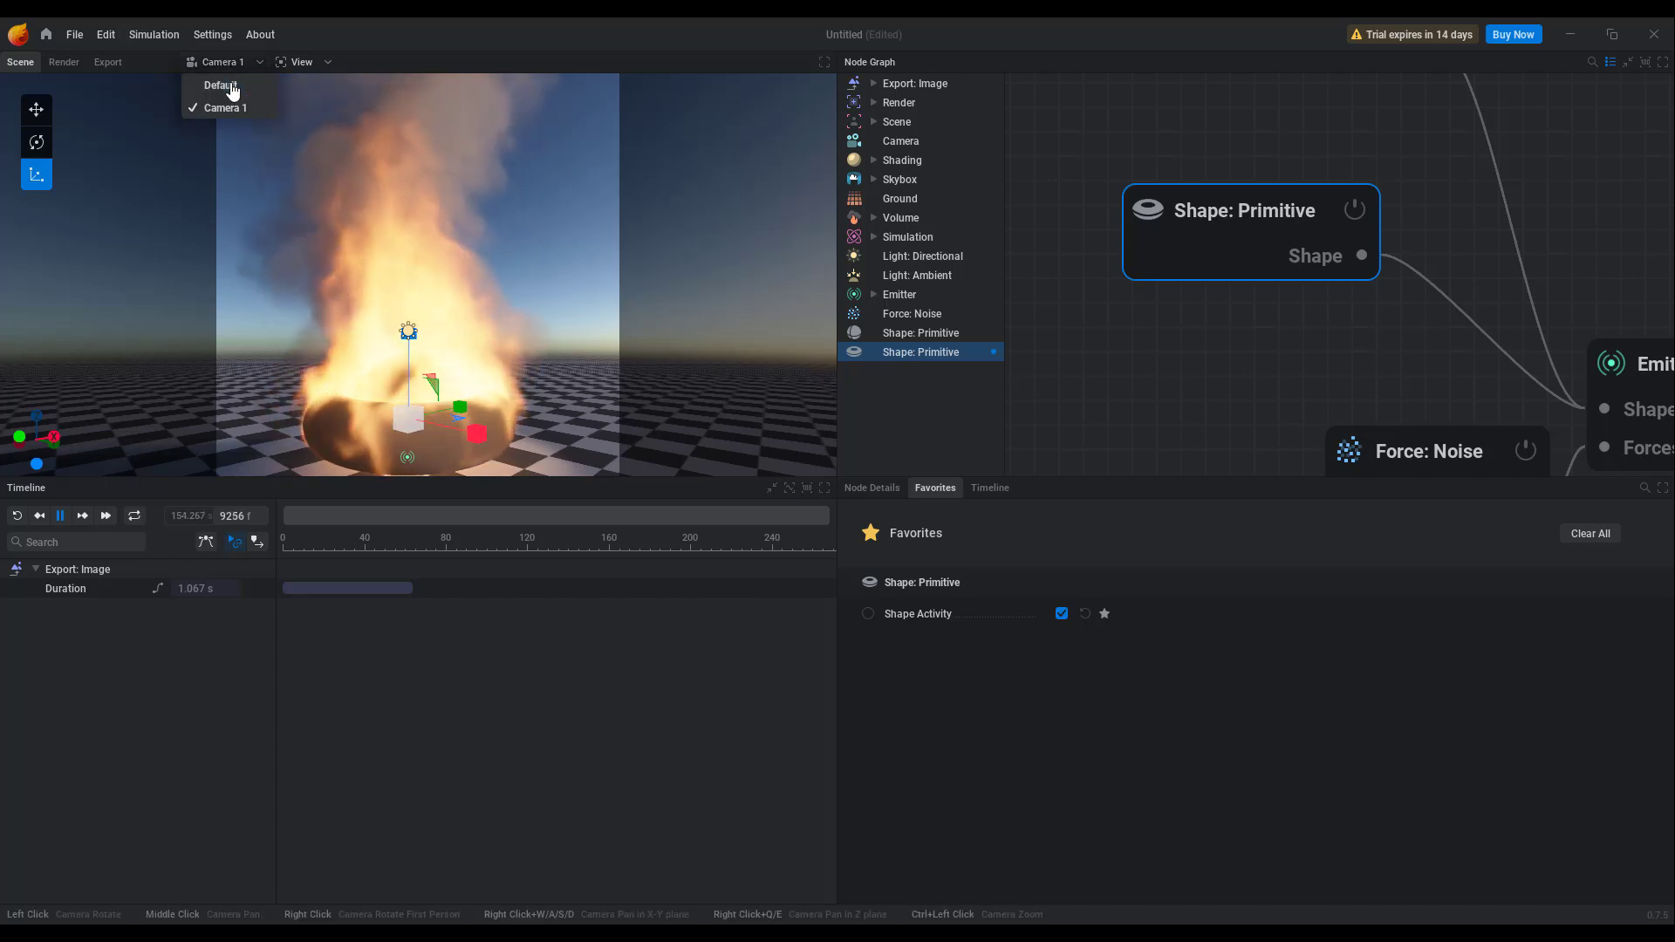
pyautogui.click(232, 85)
# - Keep the viewport on Camera 1 and bring the whole node network into view
pyautogui.click(232, 63)
pyautogui.click(227, 104)
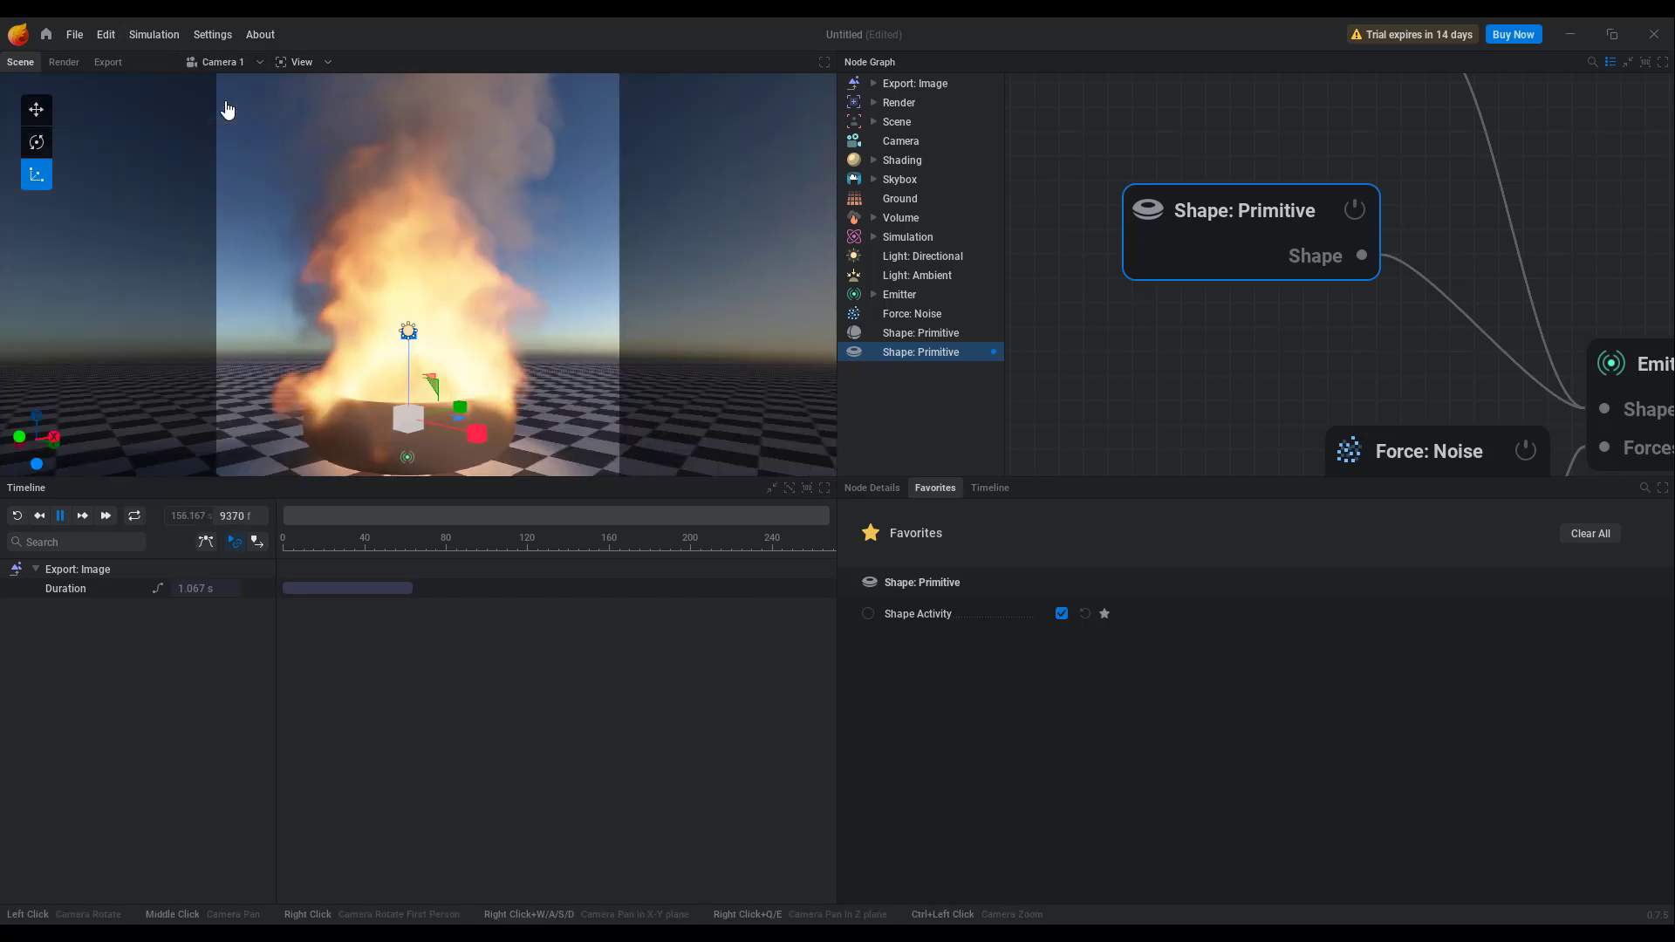
pyautogui.scroll(-5, 1420, 358)
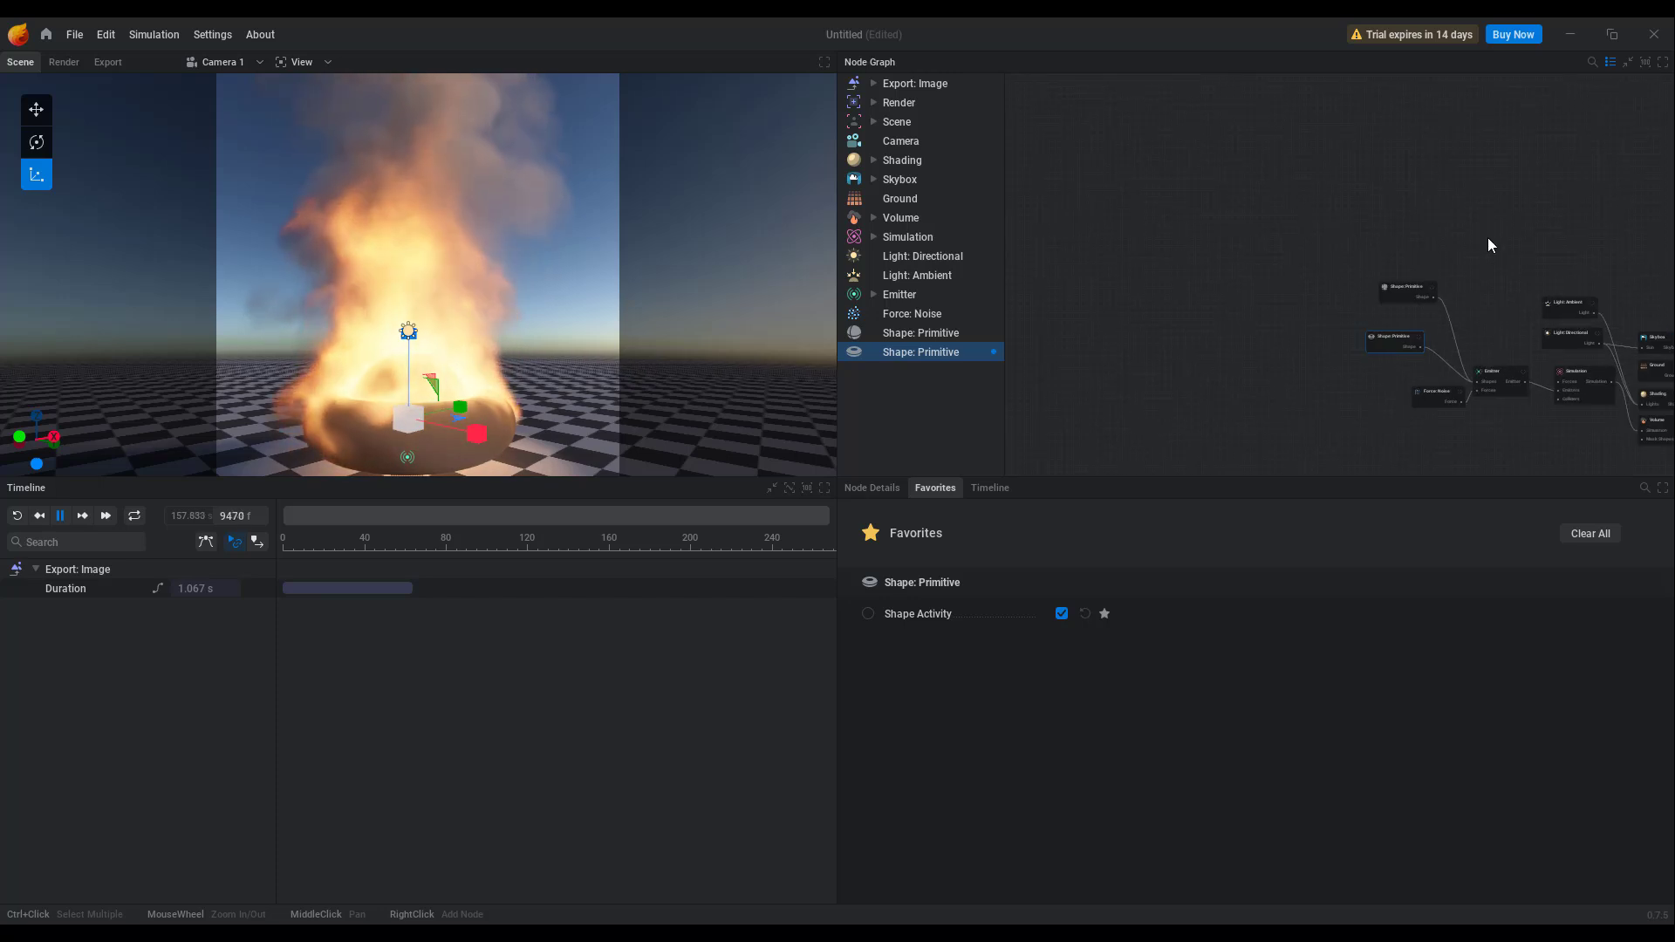
pyautogui.moveTo(1488, 237); pyautogui.dragTo(1196, 192, button='middle')
pyautogui.scroll(6, 1379, 227)
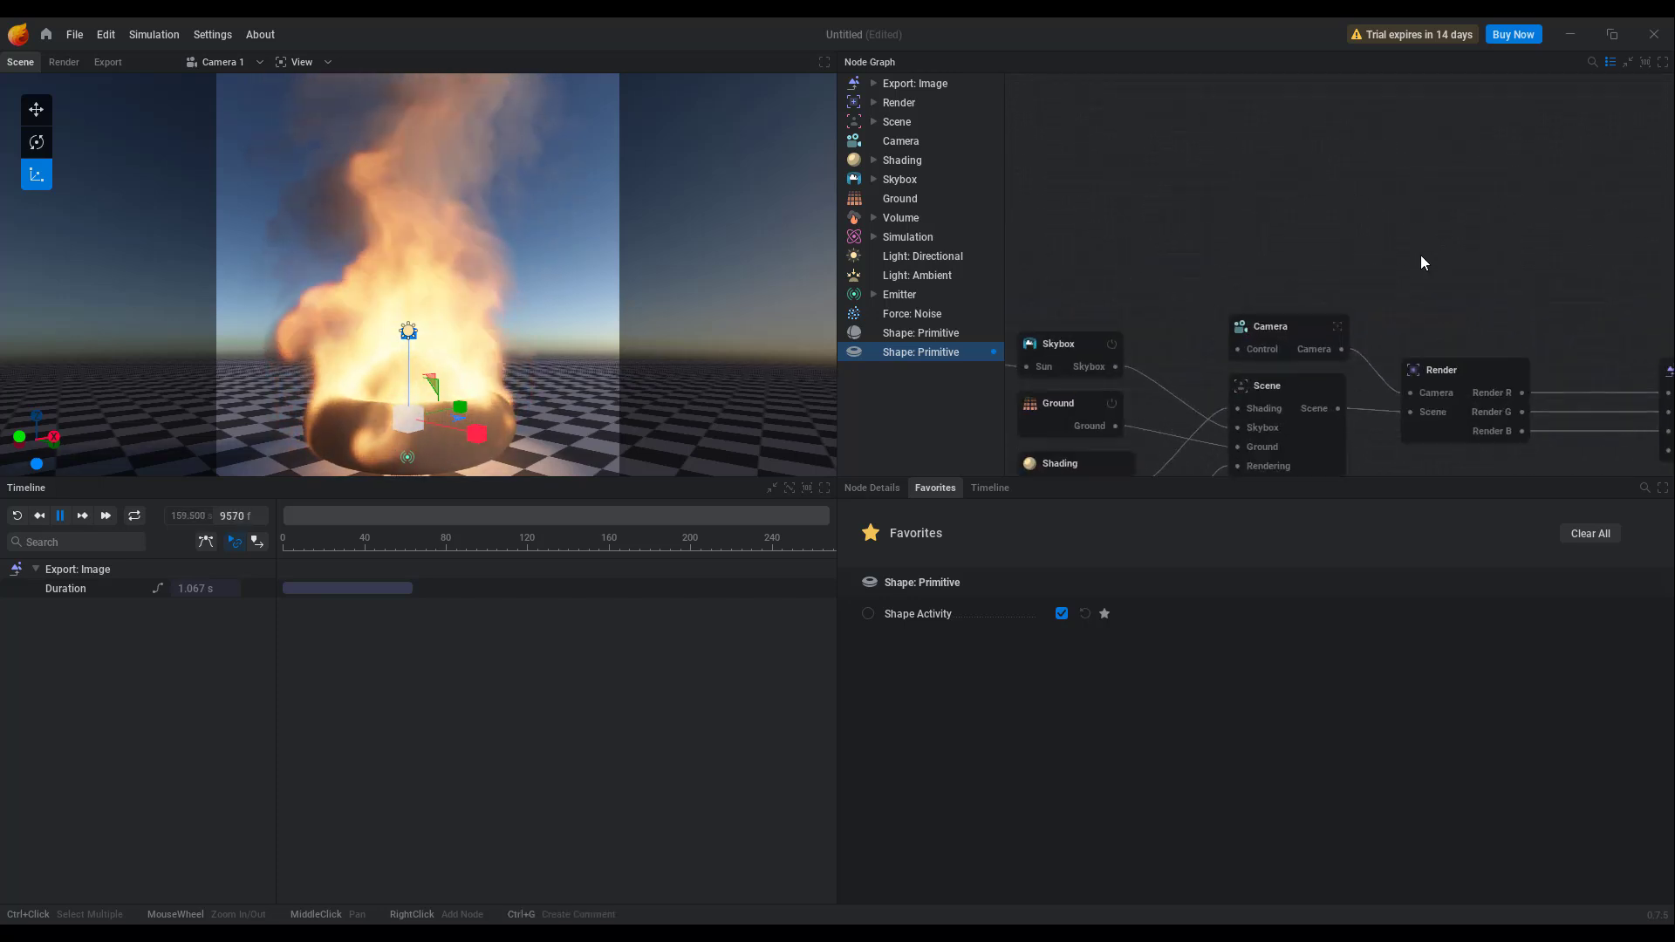
# - Add a Camera node from the right-click menu and wire it into Render's Camera input
pyautogui.rightClick(1188, 163)
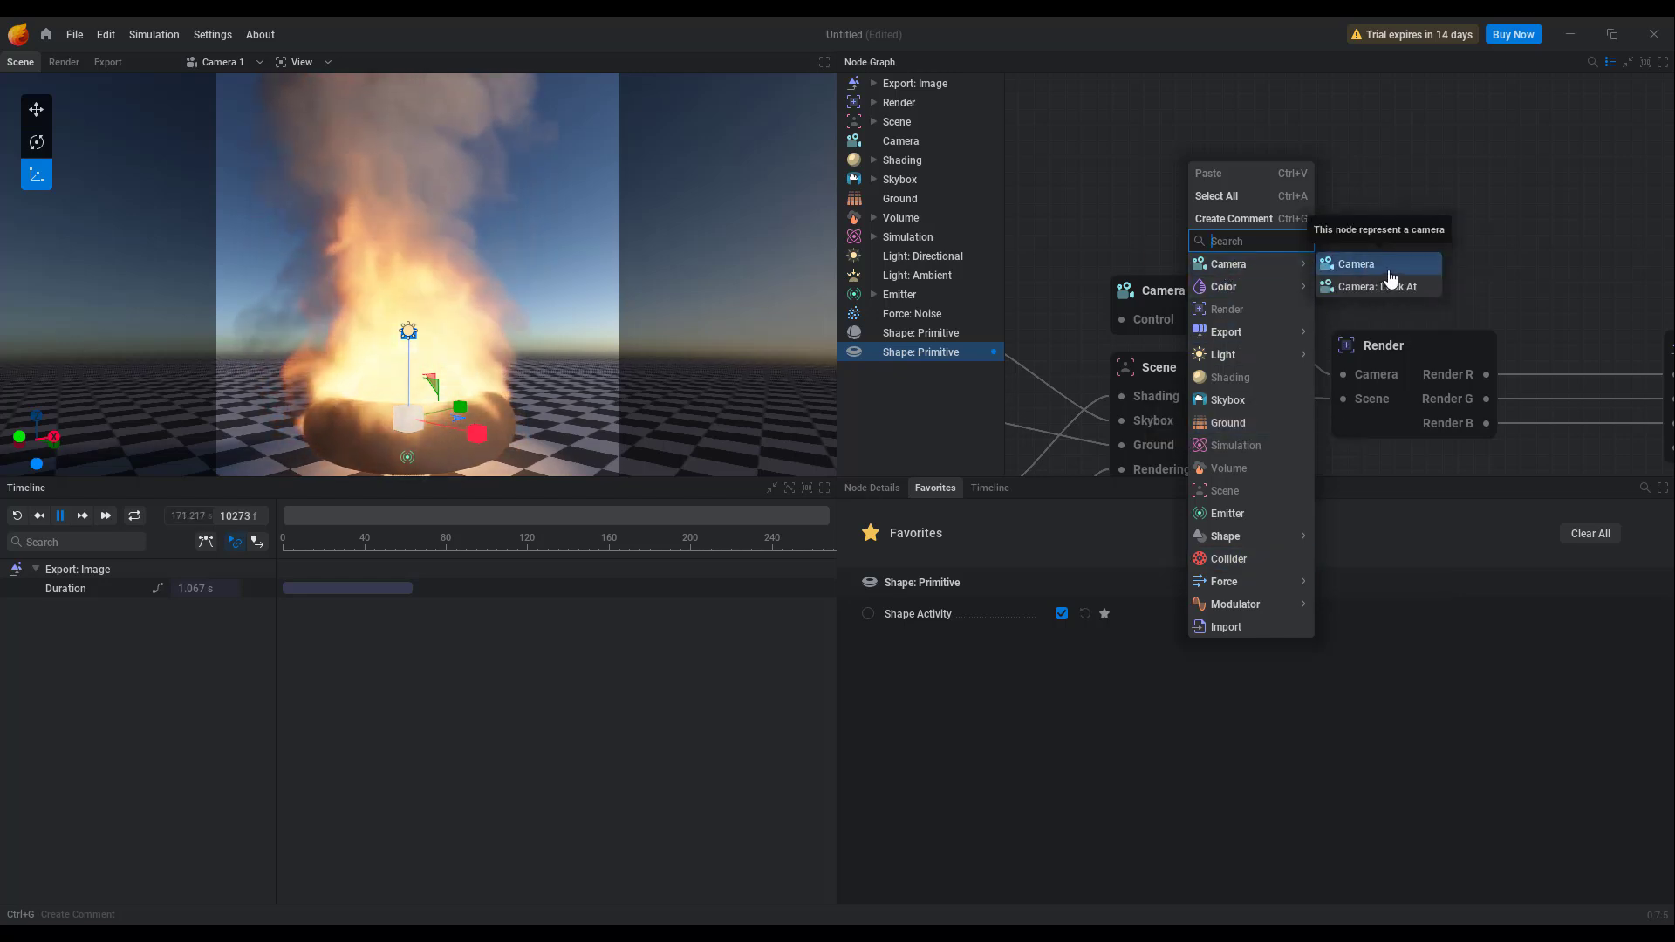
pyautogui.click(1389, 270)
pyautogui.click(1401, 187)
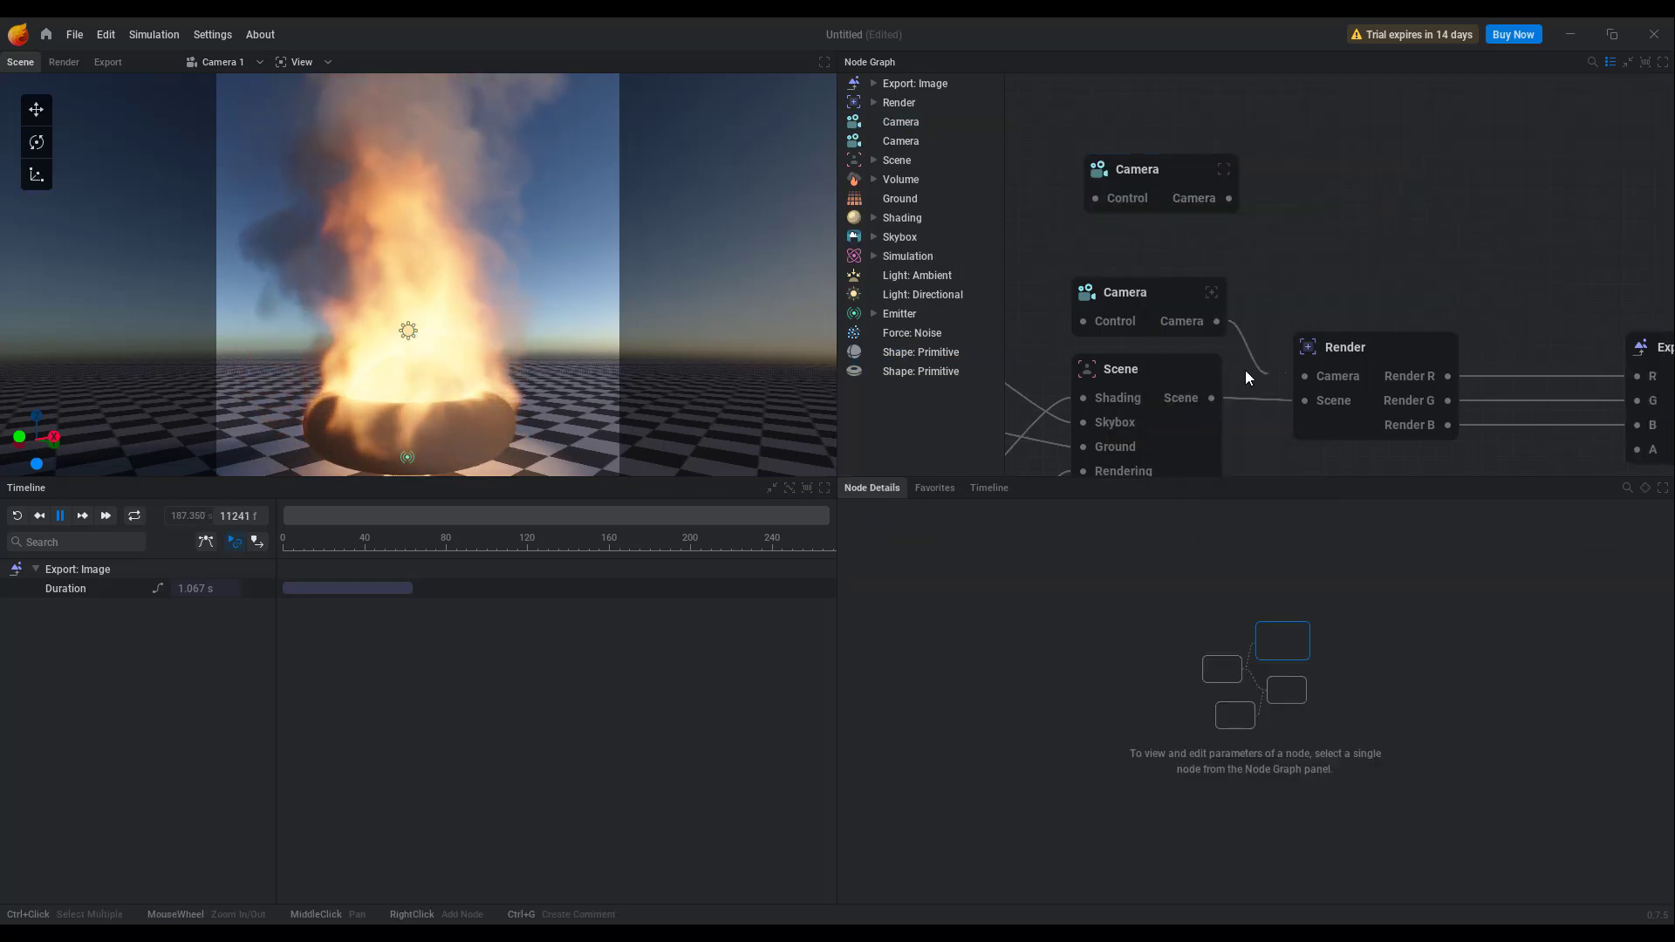
pyautogui.moveTo(1228, 198); pyautogui.dragTo(1309, 382)
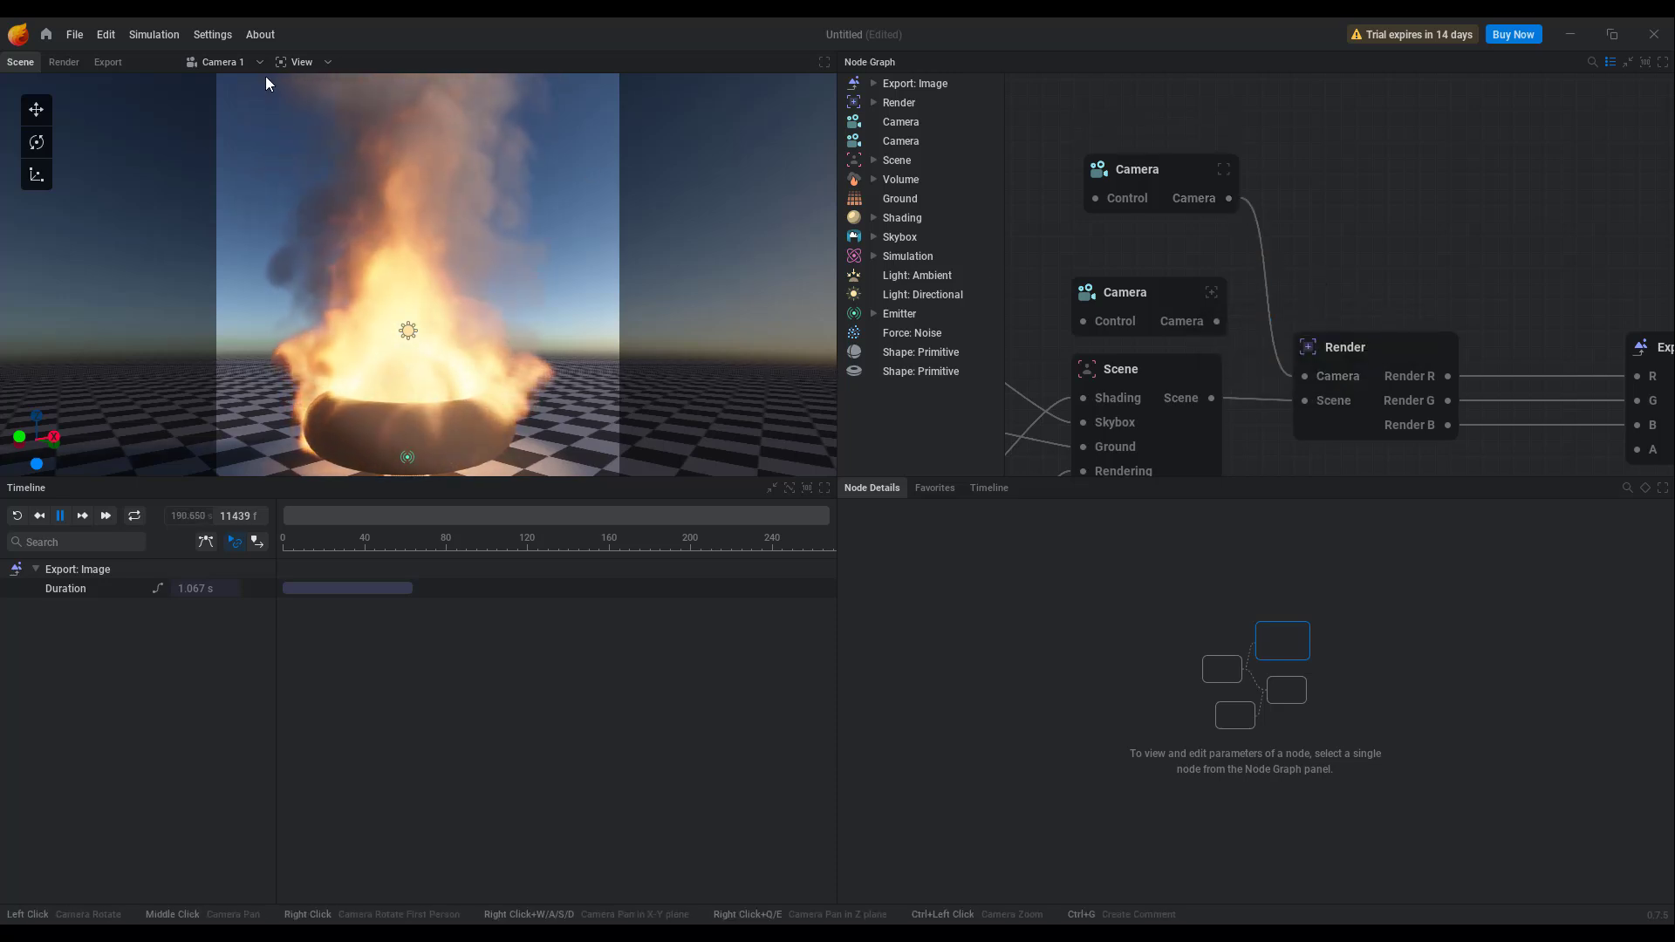
# - Look through Camera 2 and move it in close to frame the fire's base
pyautogui.click(237, 61)
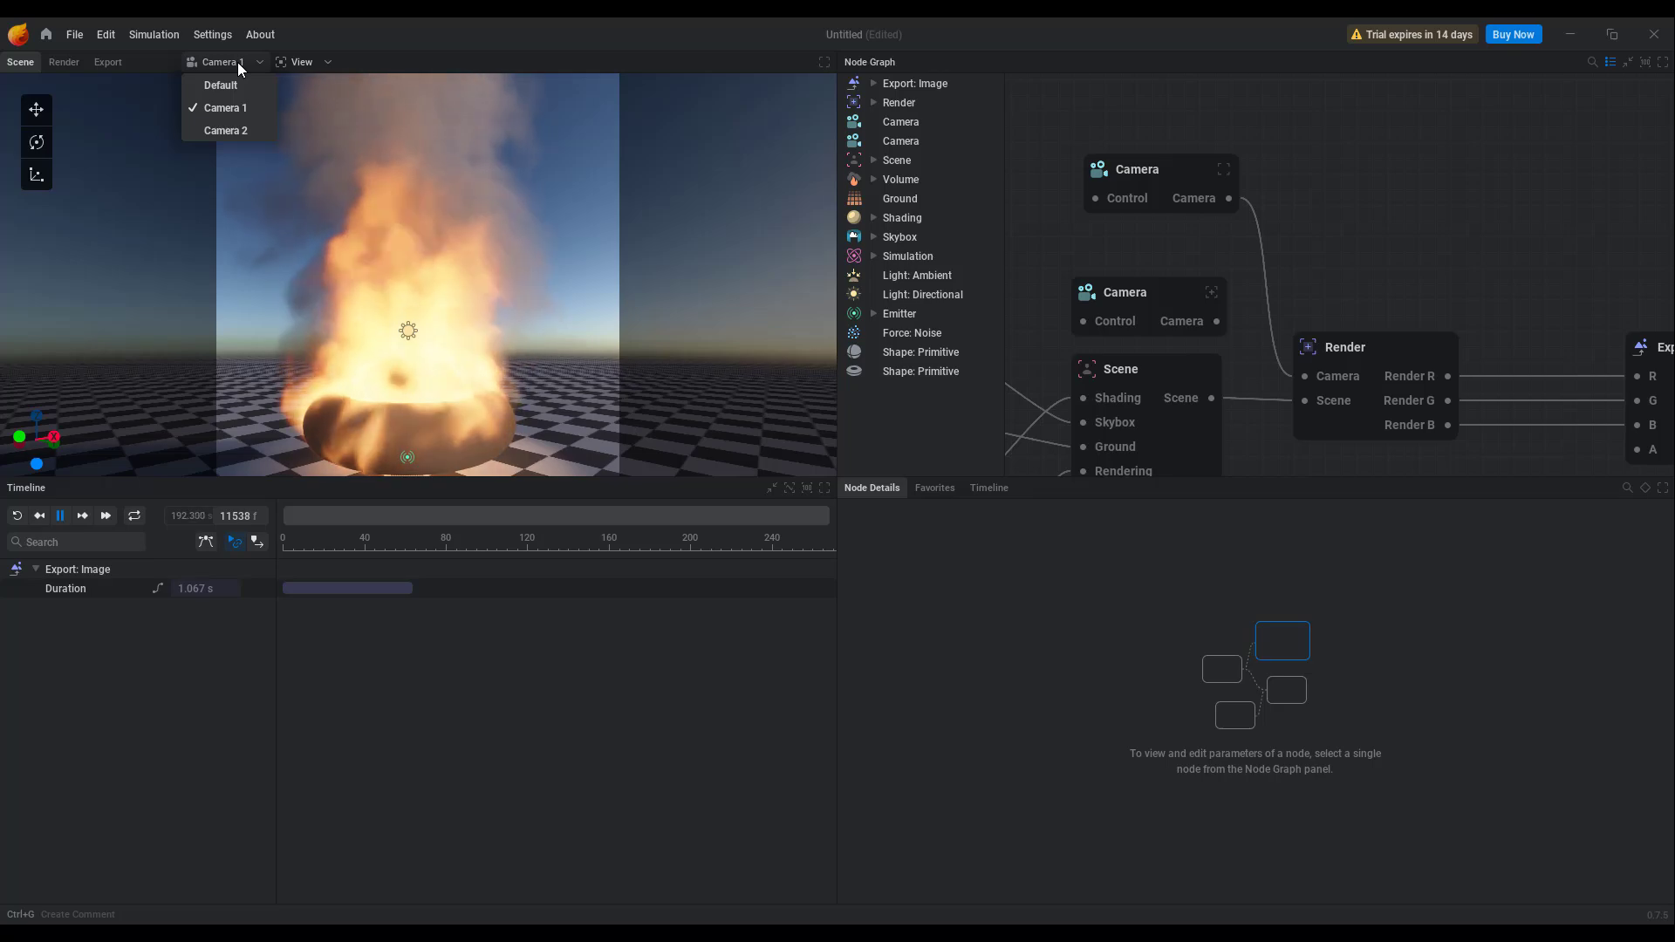
pyautogui.click(238, 130)
pyautogui.moveTo(358, 223); pyautogui.dragTo(450, 228)
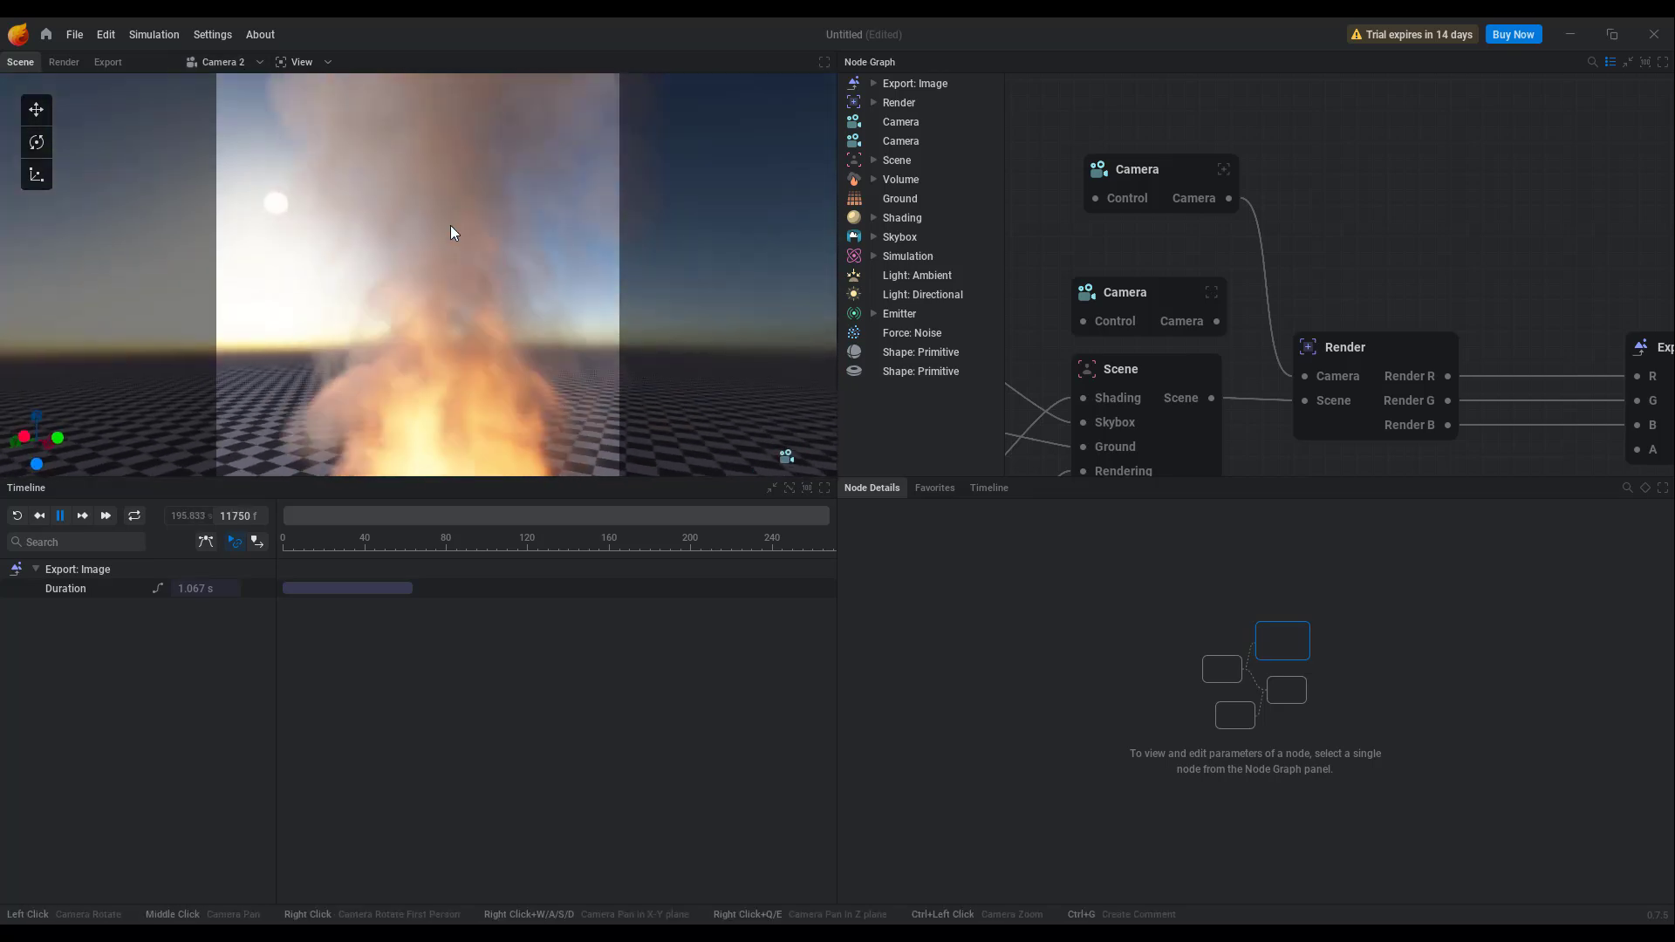
pyautogui.moveTo(364, 138); pyautogui.dragTo(424, 170)
# - Compare with Camera 1, then return to the Default camera at a level angle
pyautogui.click(242, 63)
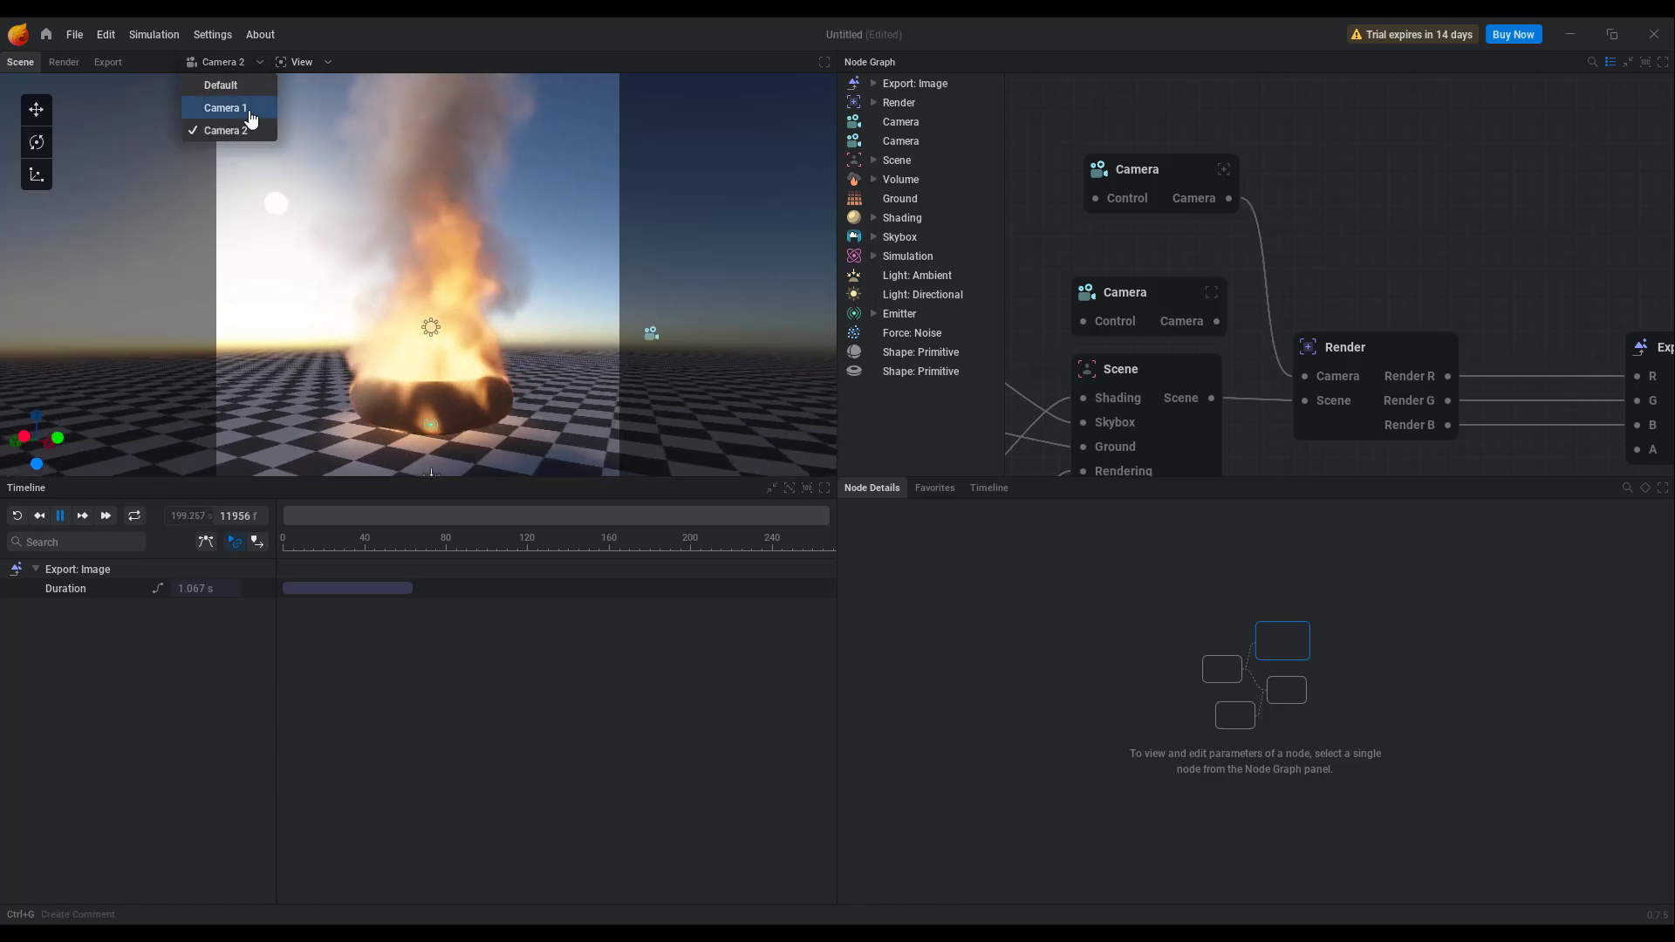
pyautogui.click(246, 103)
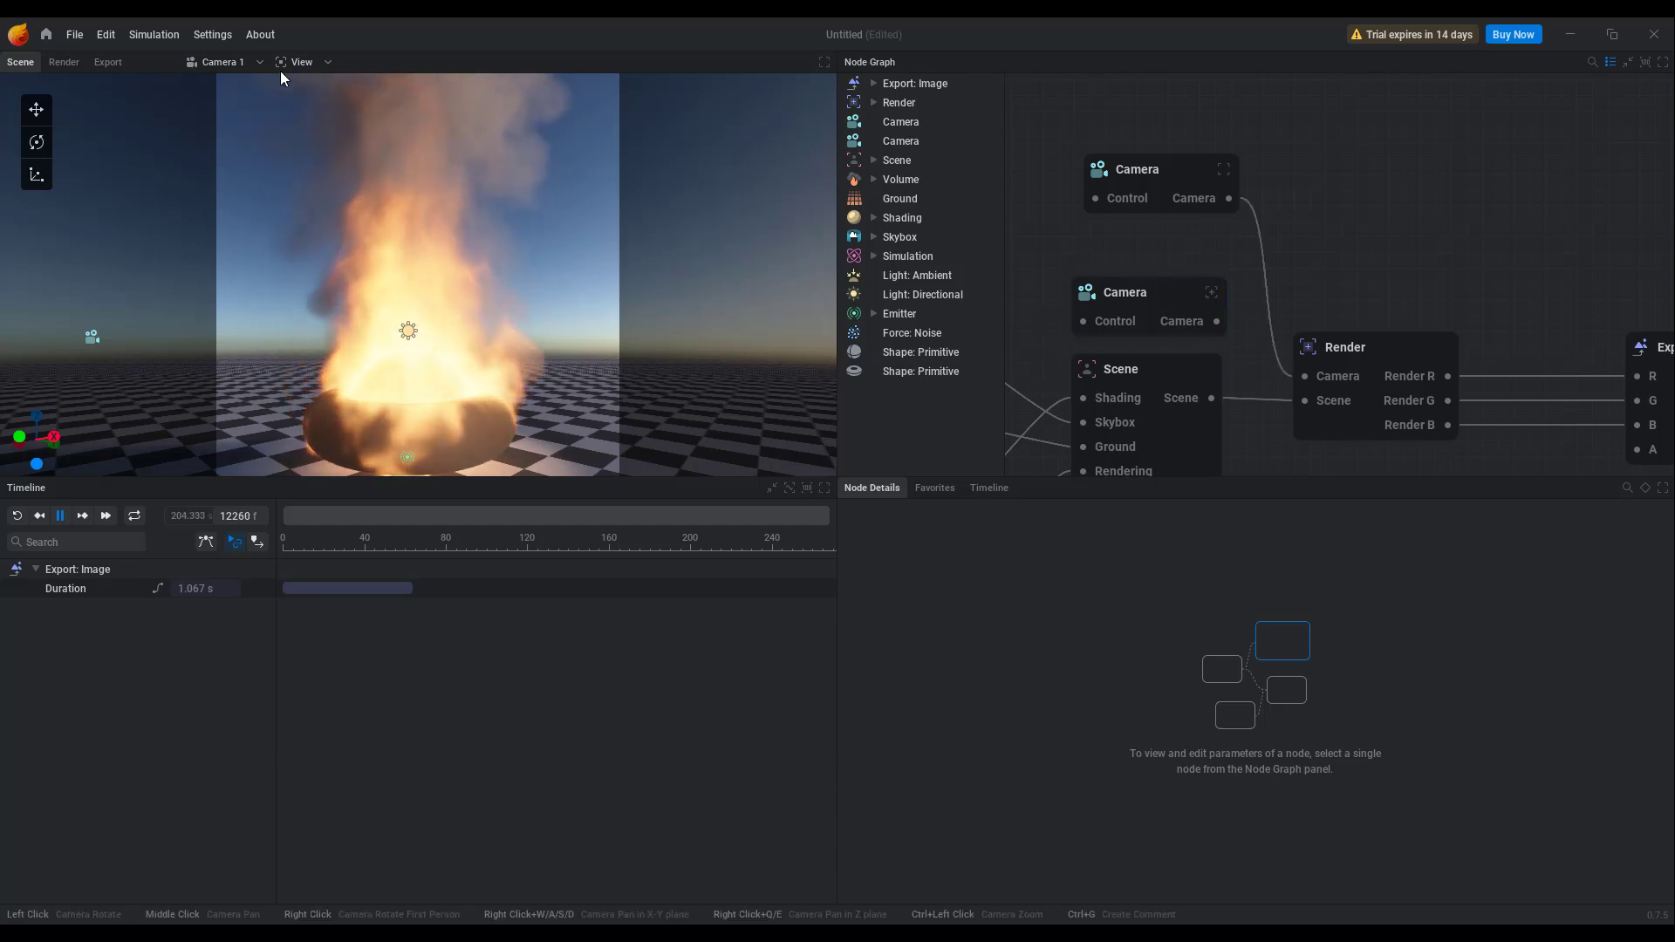
pyautogui.click(227, 63)
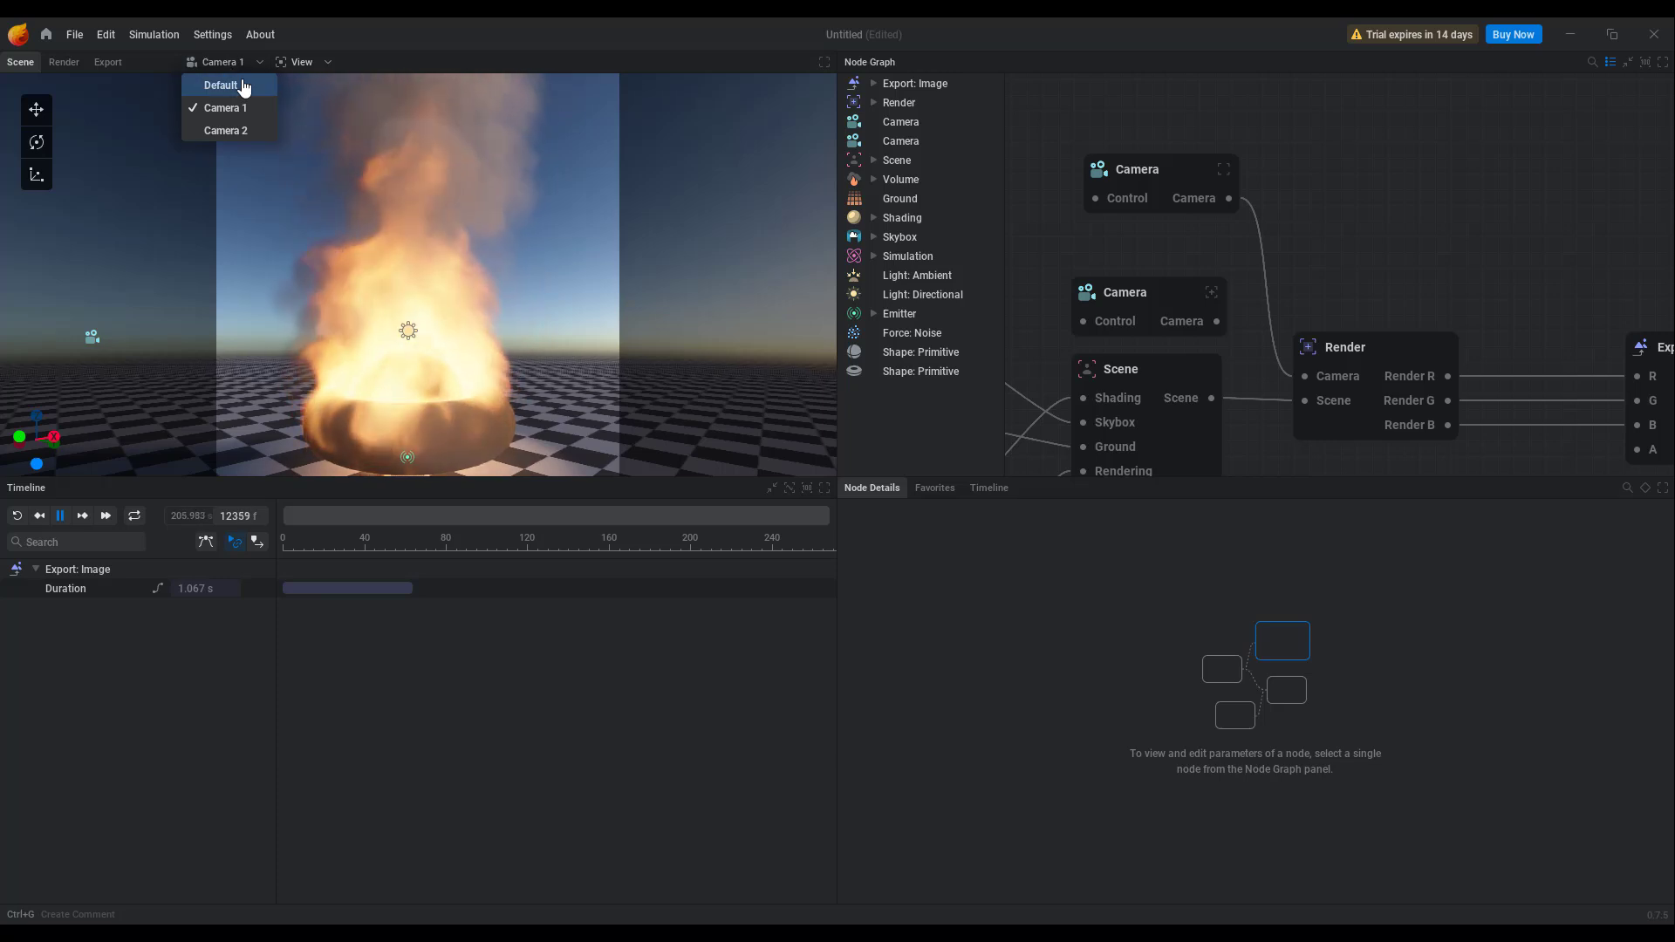
pyautogui.click(220, 86)
pyautogui.moveTo(270, 120); pyautogui.dragTo(415, 260)
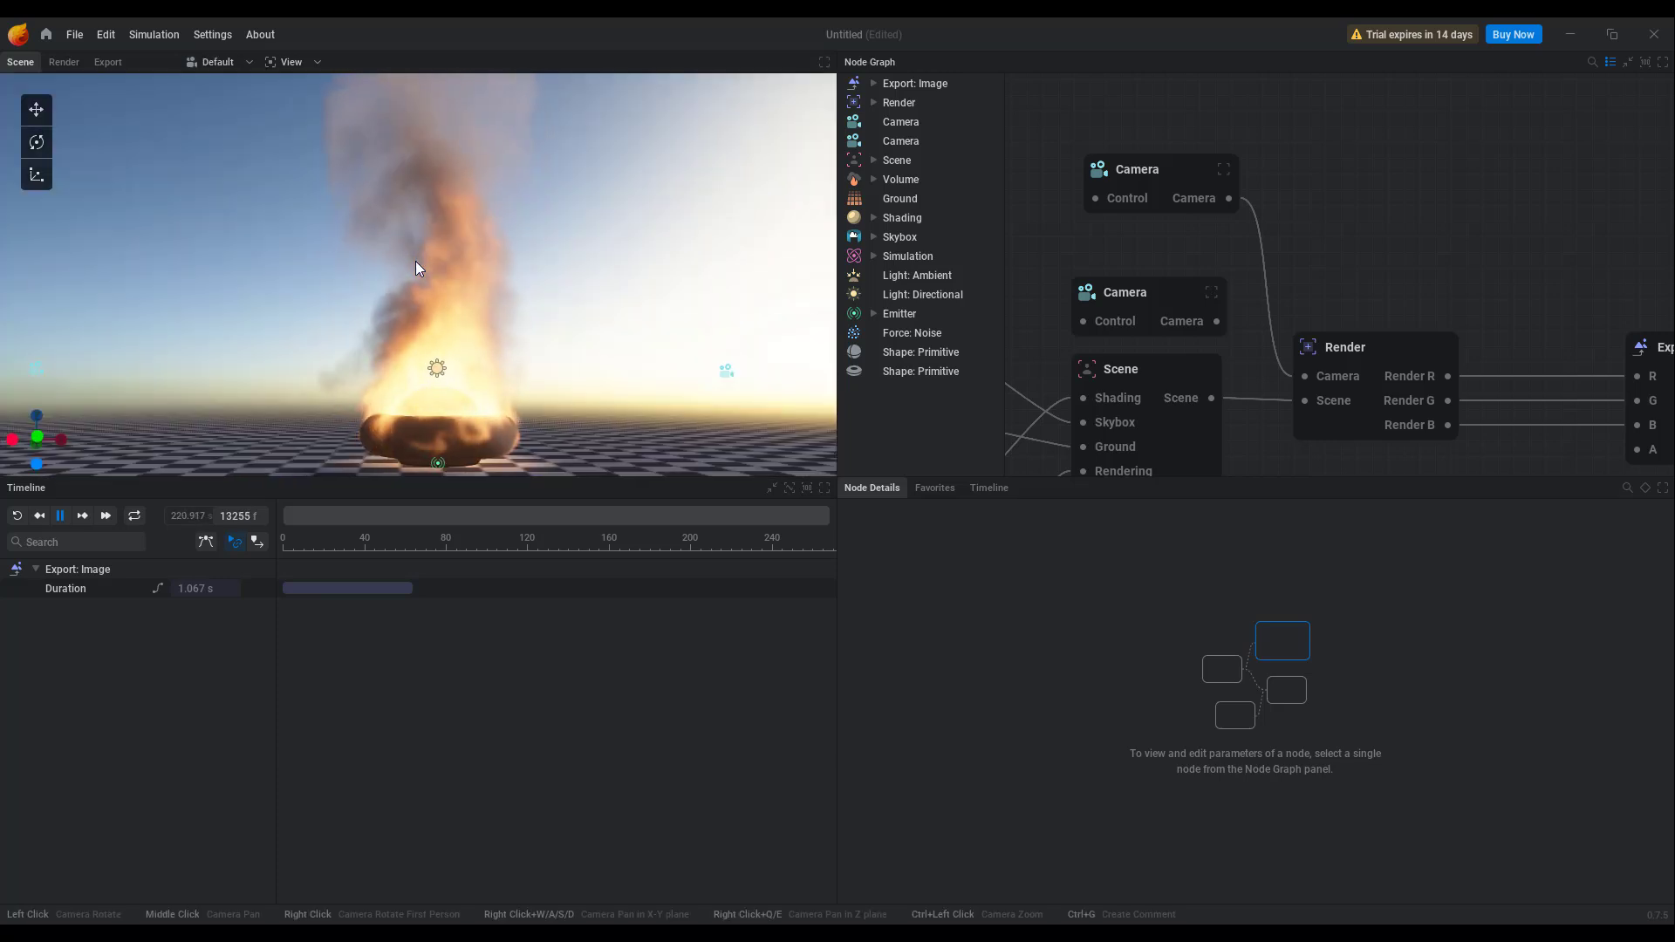
pyautogui.click(291, 62)
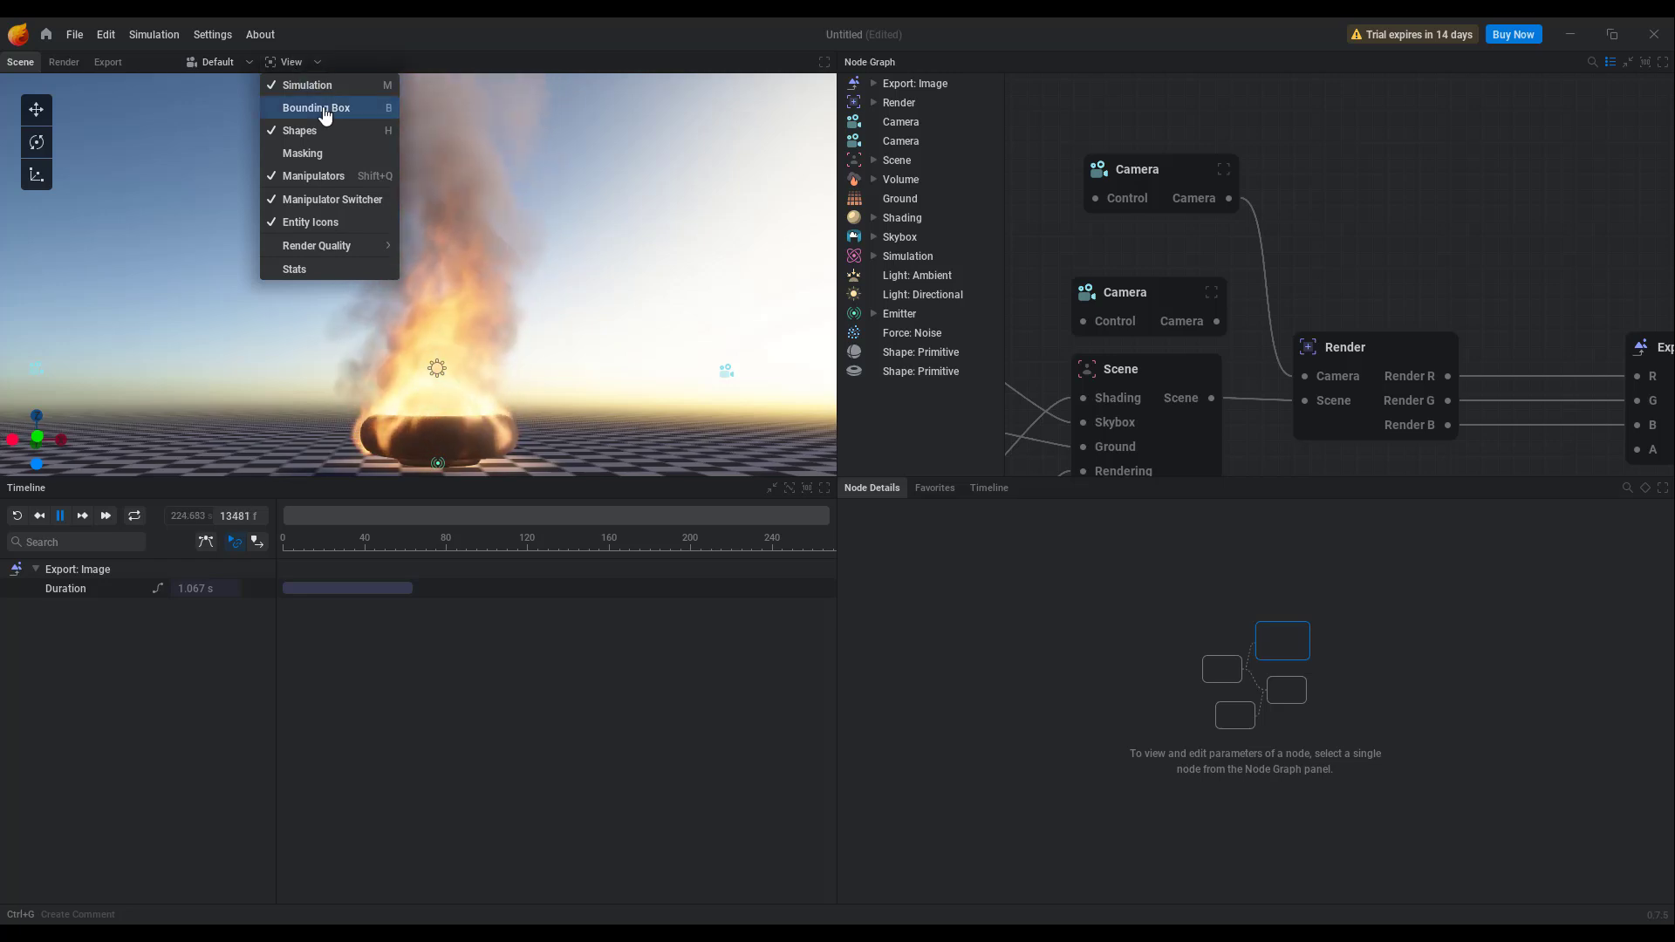
pyautogui.click(324, 115)
pyautogui.moveTo(636, 344); pyautogui.dragTo(329, 88)
pyautogui.click(293, 62)
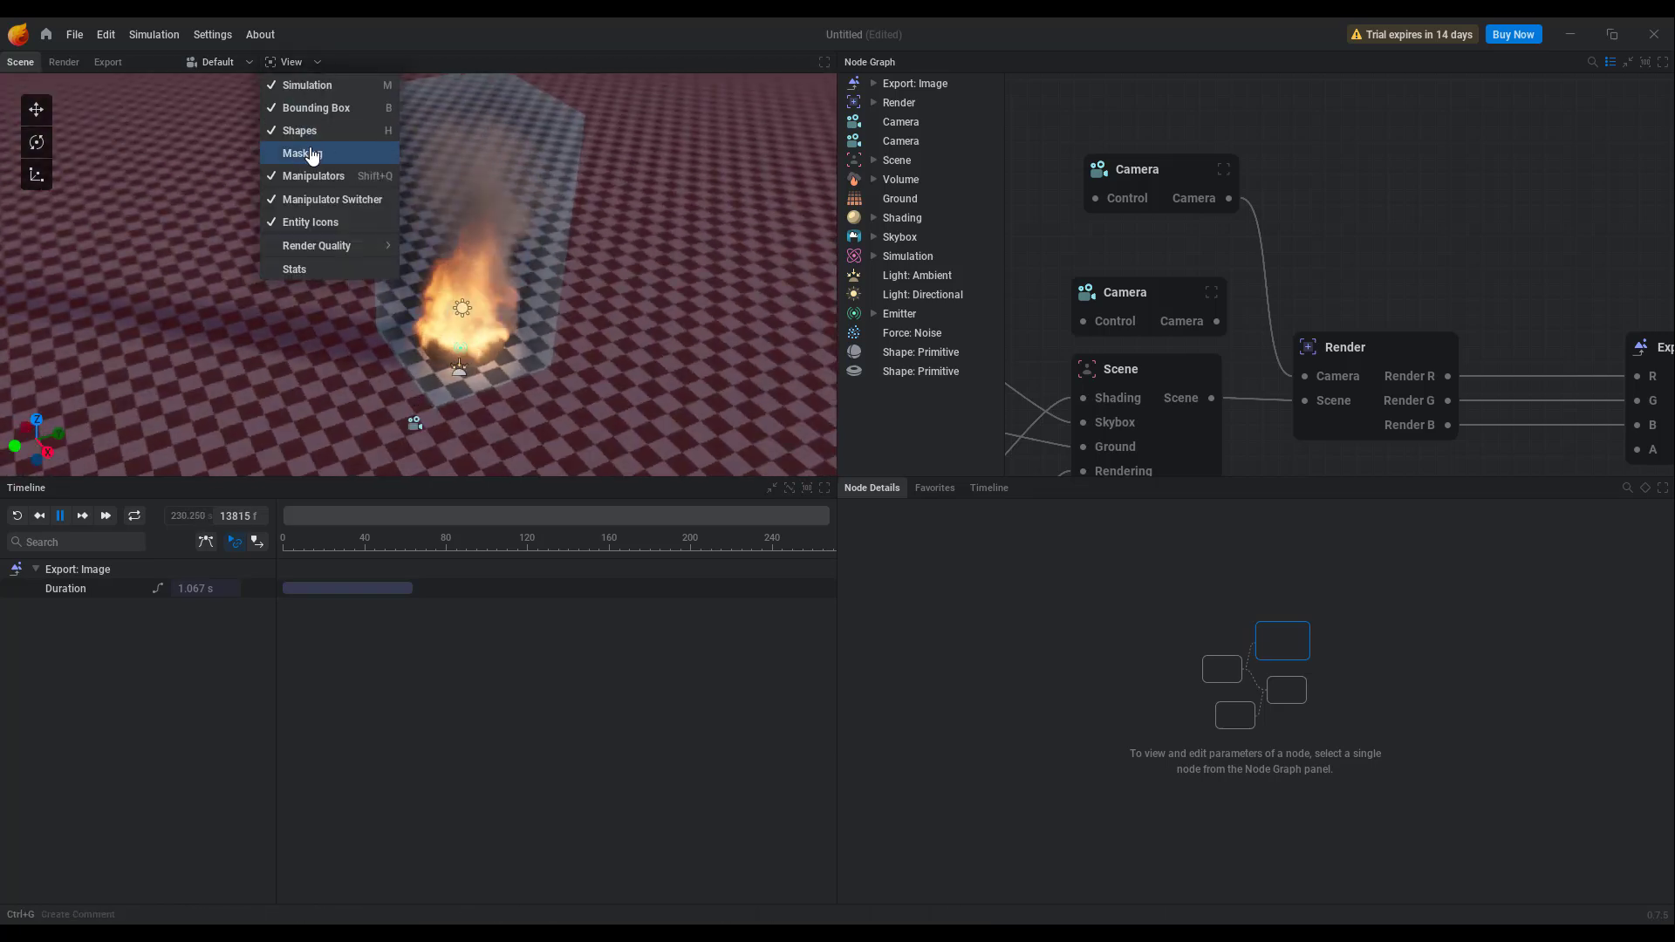
pyautogui.click(305, 154)
pyautogui.click(293, 60)
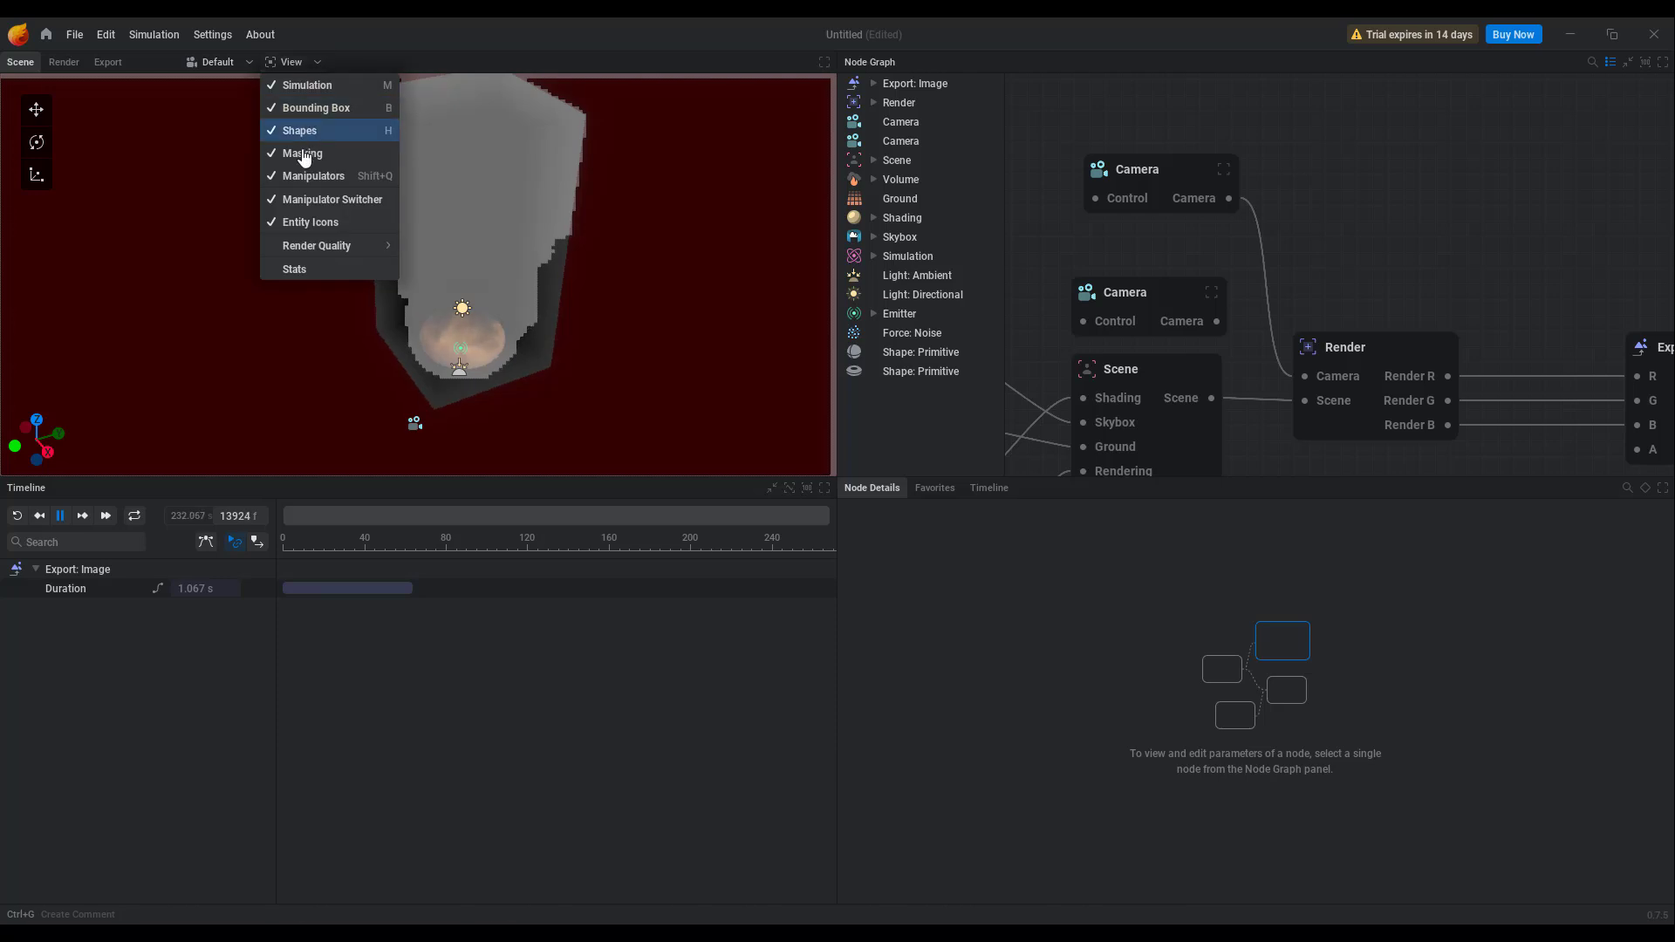
pyautogui.click(305, 154)
pyautogui.click(289, 61)
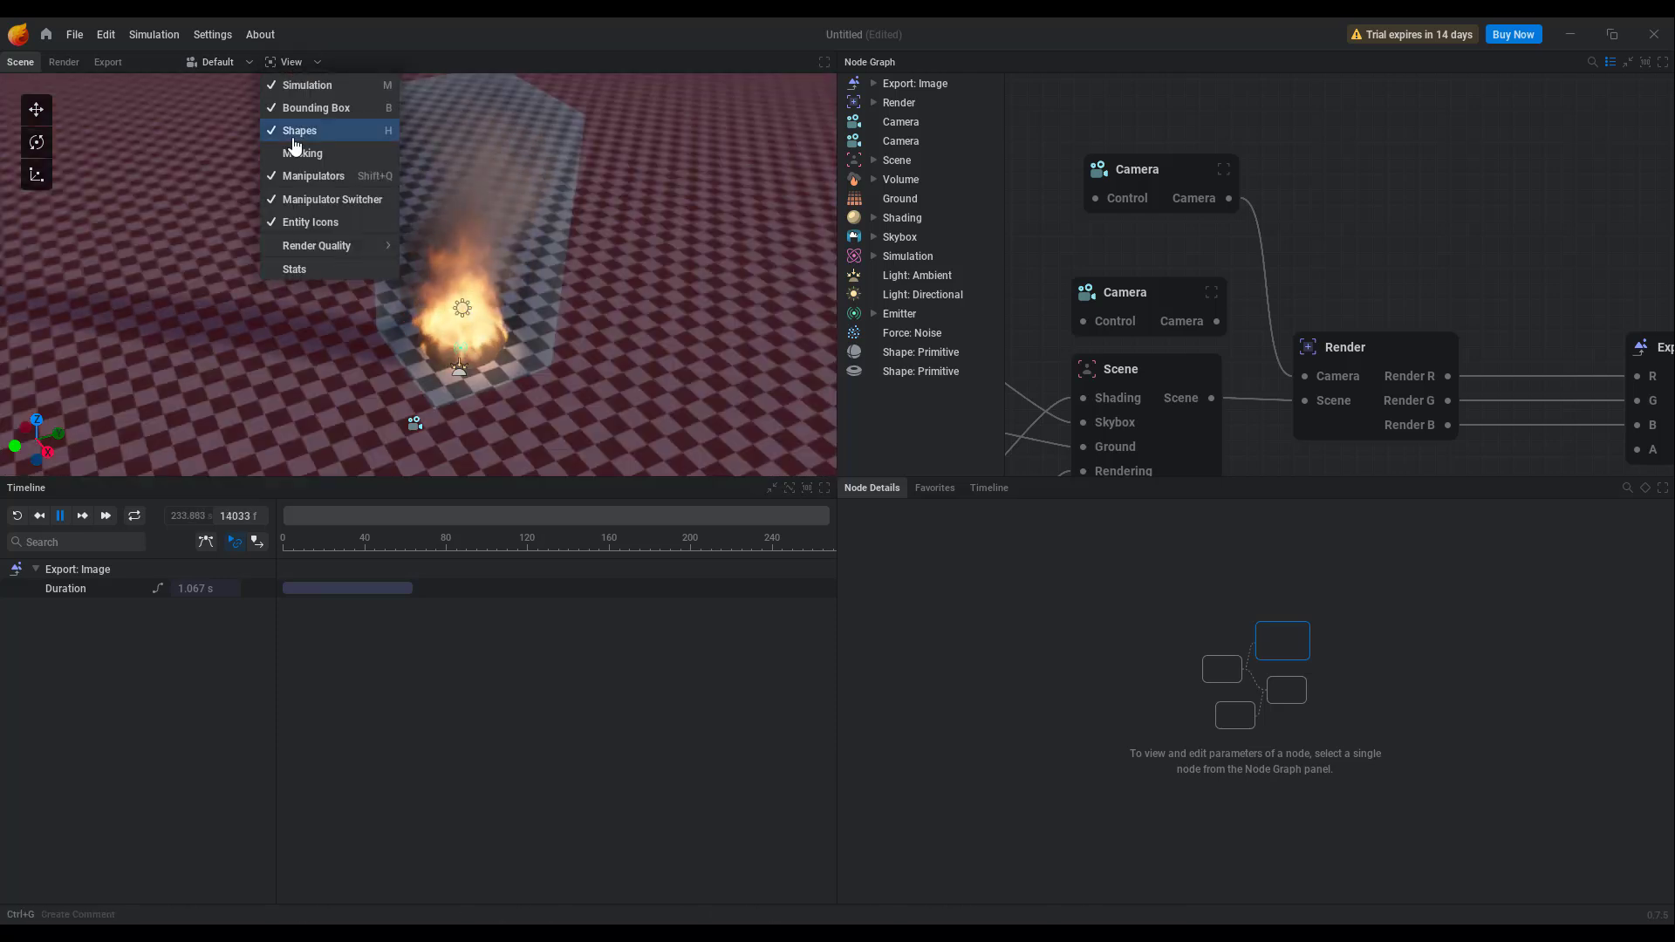
pyautogui.click(295, 103)
pyautogui.click(291, 62)
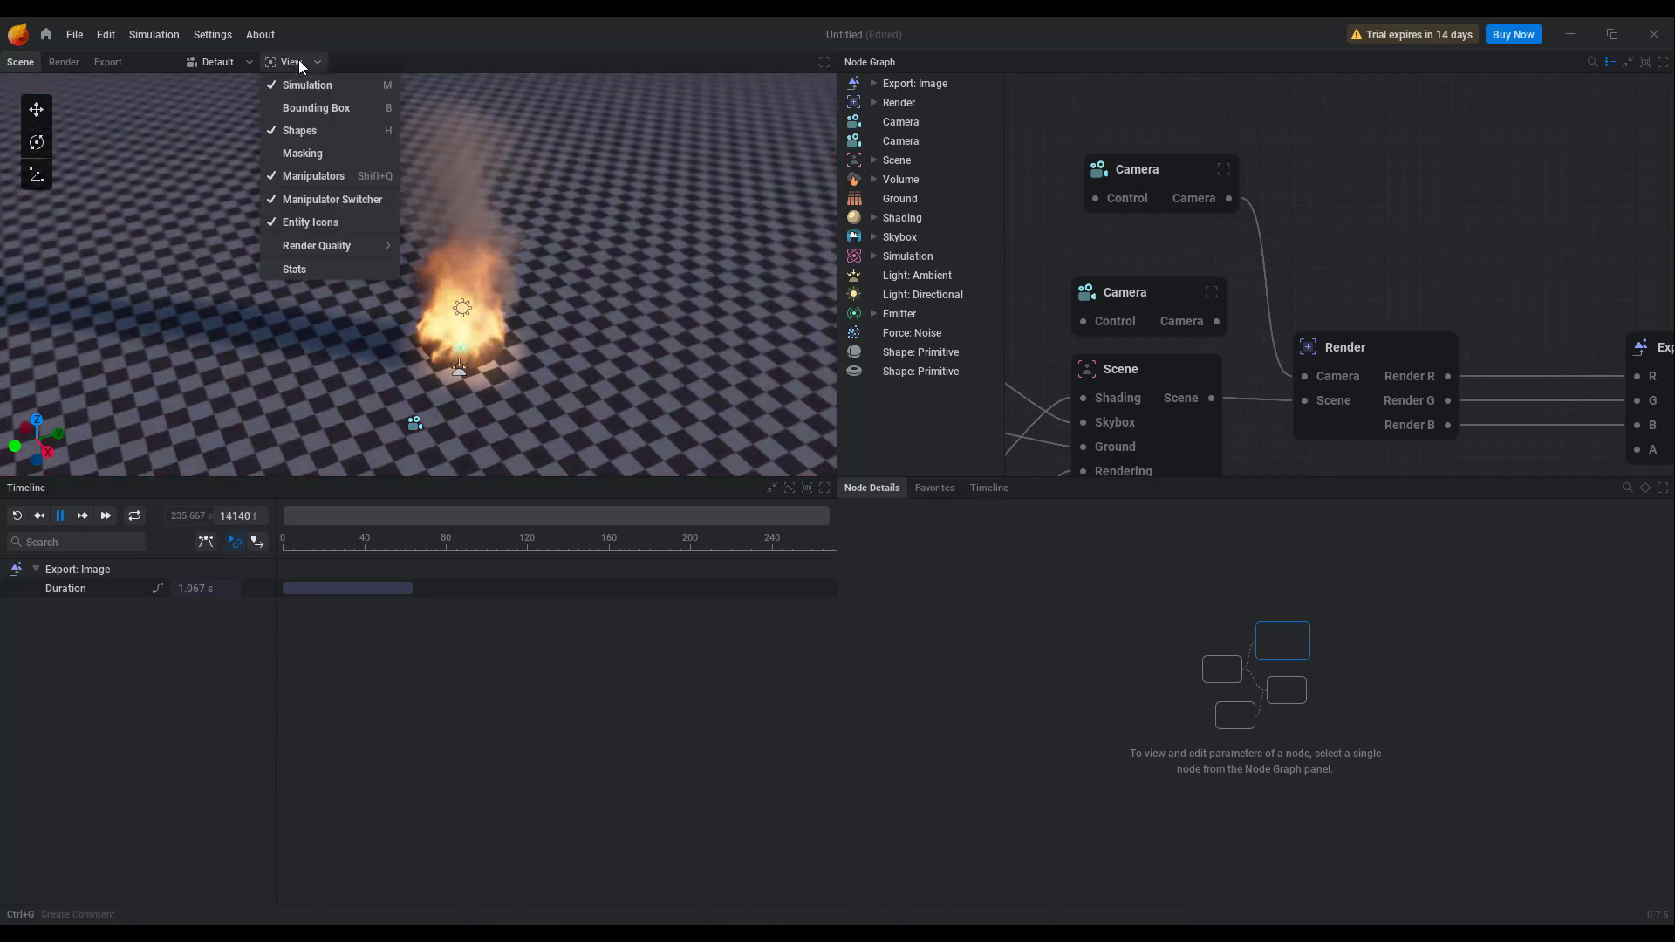
pyautogui.click(329, 269)
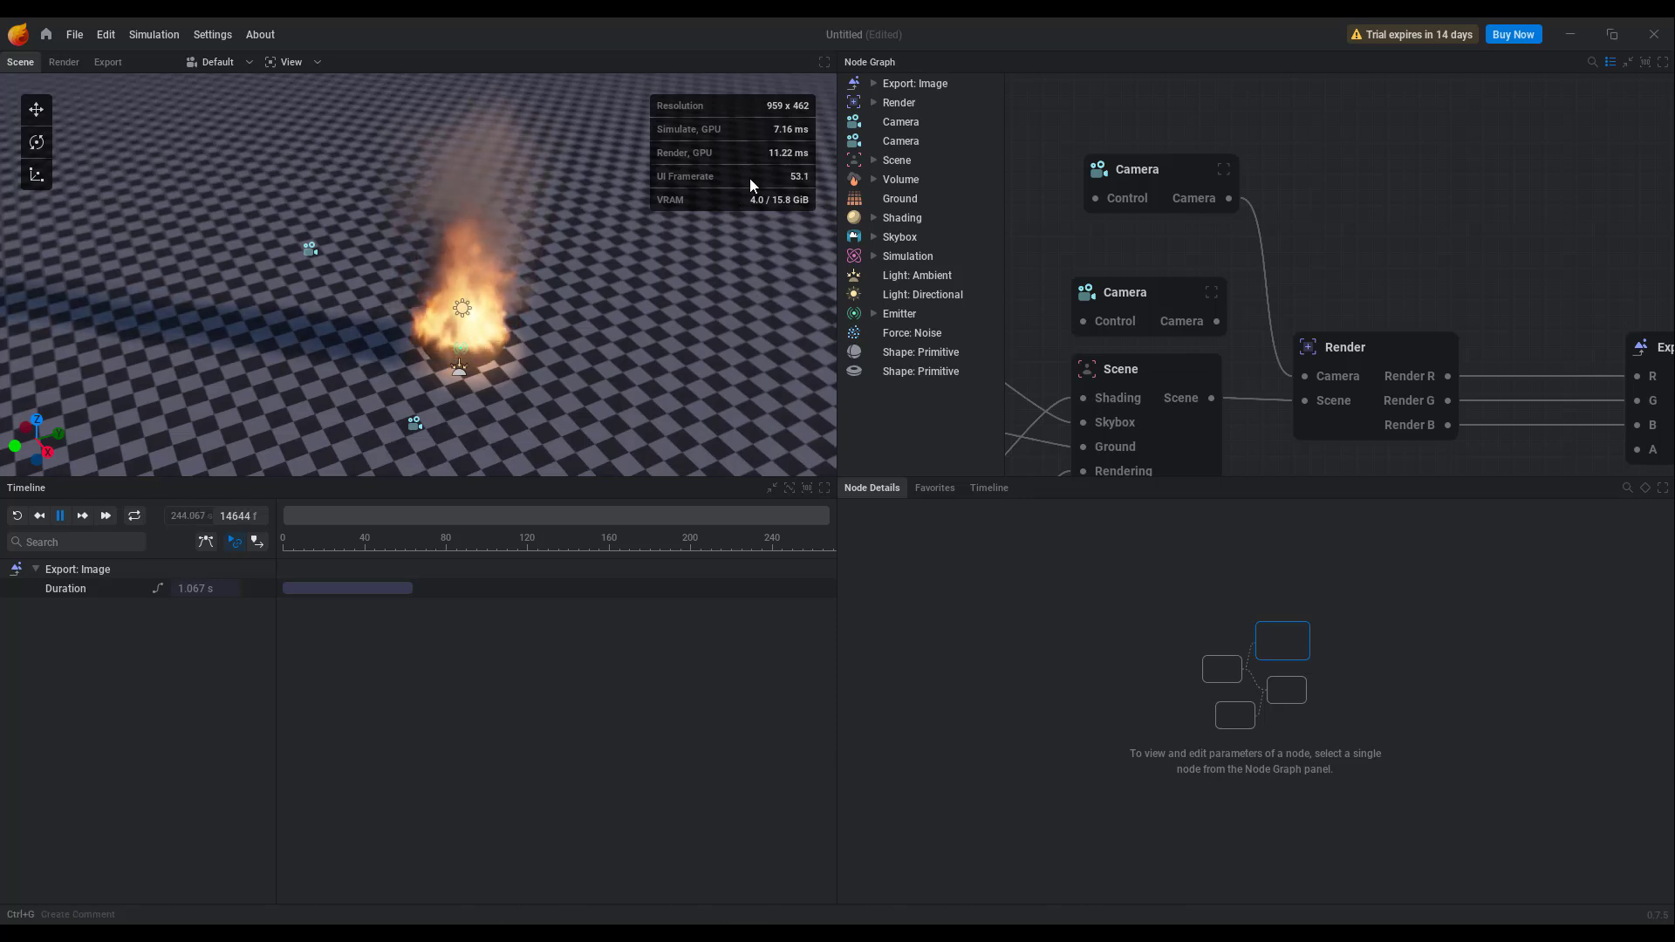
pyautogui.scroll(3, 469, 342)
pyautogui.moveTo(470, 342); pyautogui.dragTo(569, 290)
pyautogui.click(292, 62)
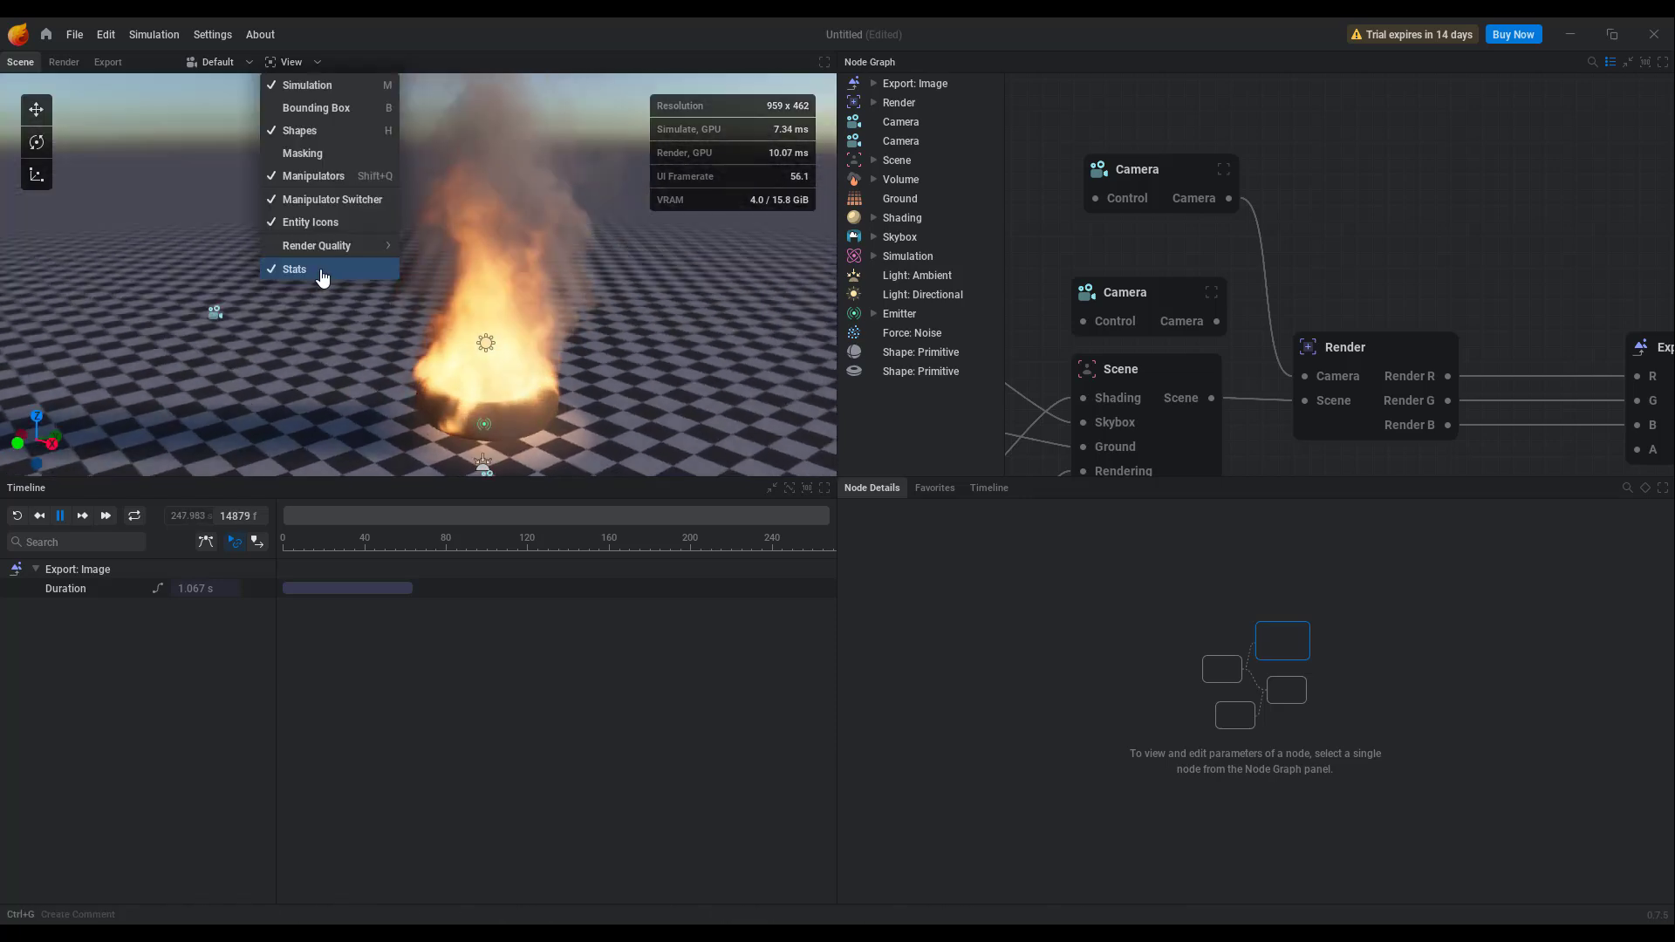
pyautogui.click(321, 272)
pyautogui.moveTo(321, 273); pyautogui.dragTo(515, 281)
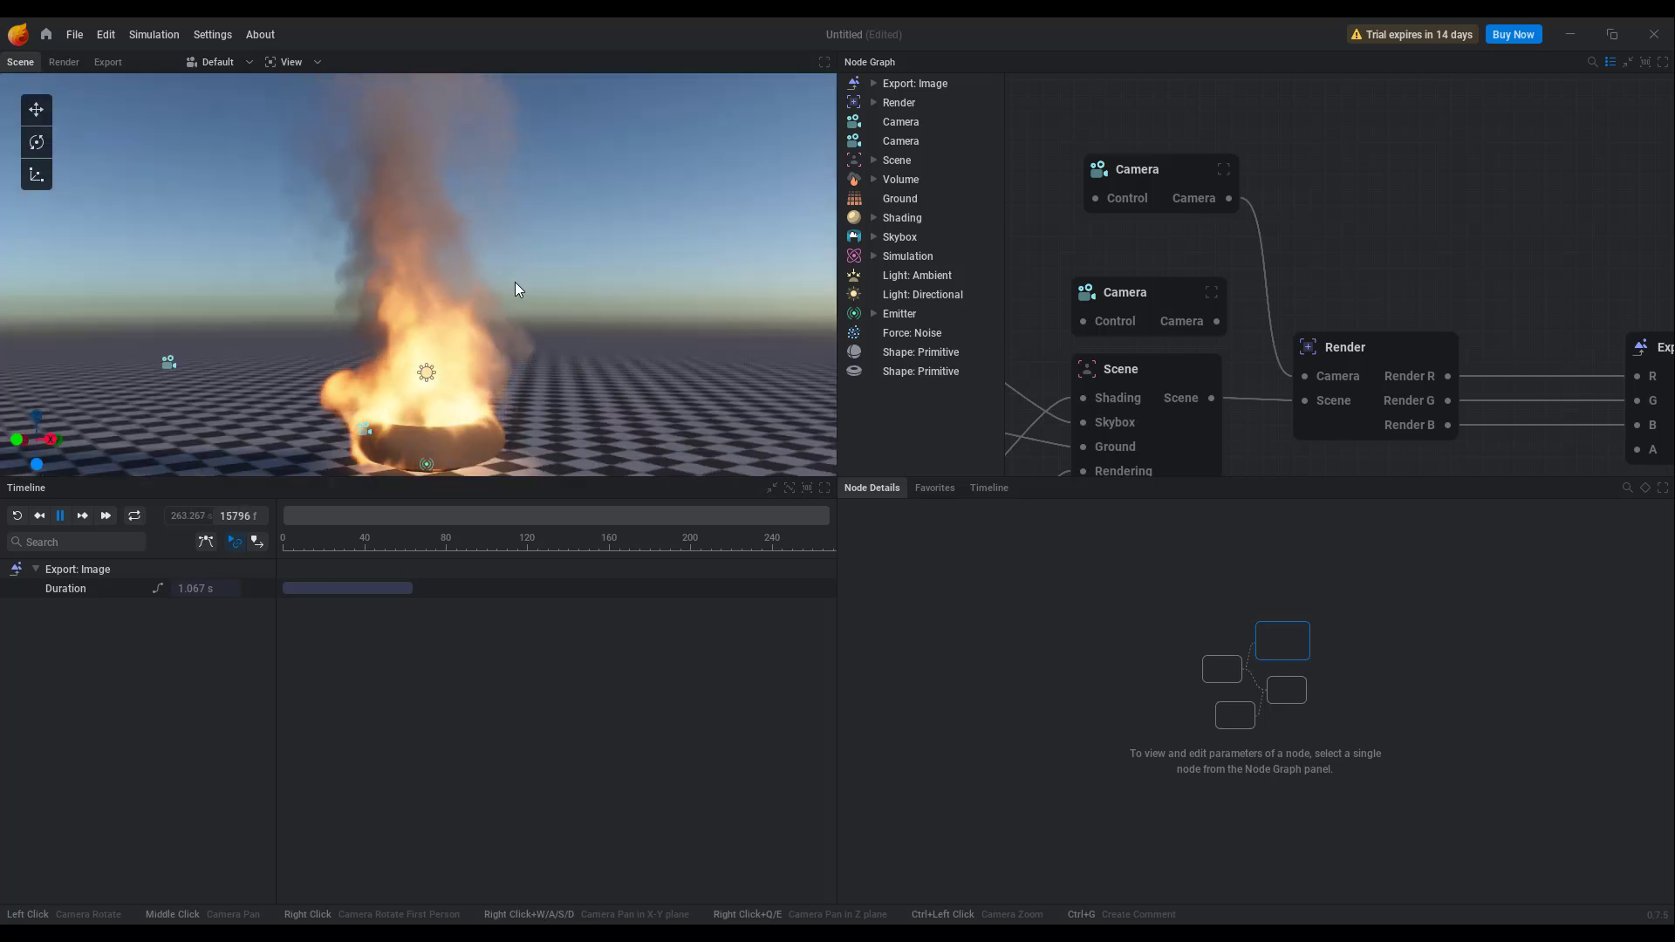
# - Drag the timeline range end handle to set the playback end, then reset and replay the fire simulation
pyautogui.click(17, 516)
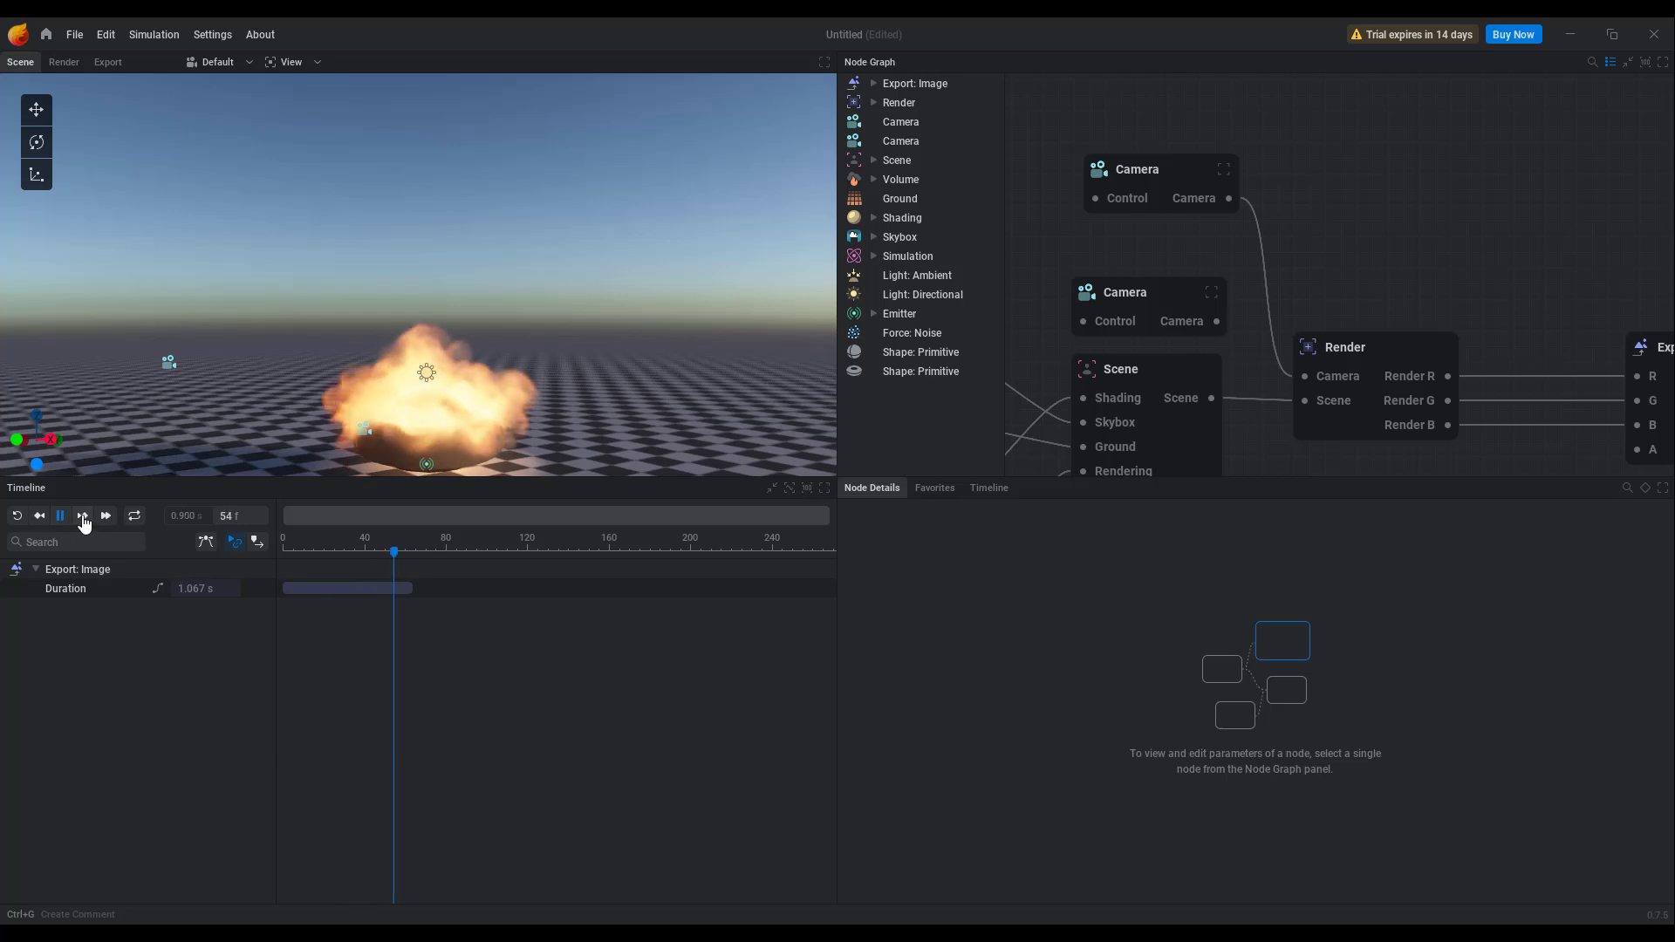
pyautogui.click(60, 516)
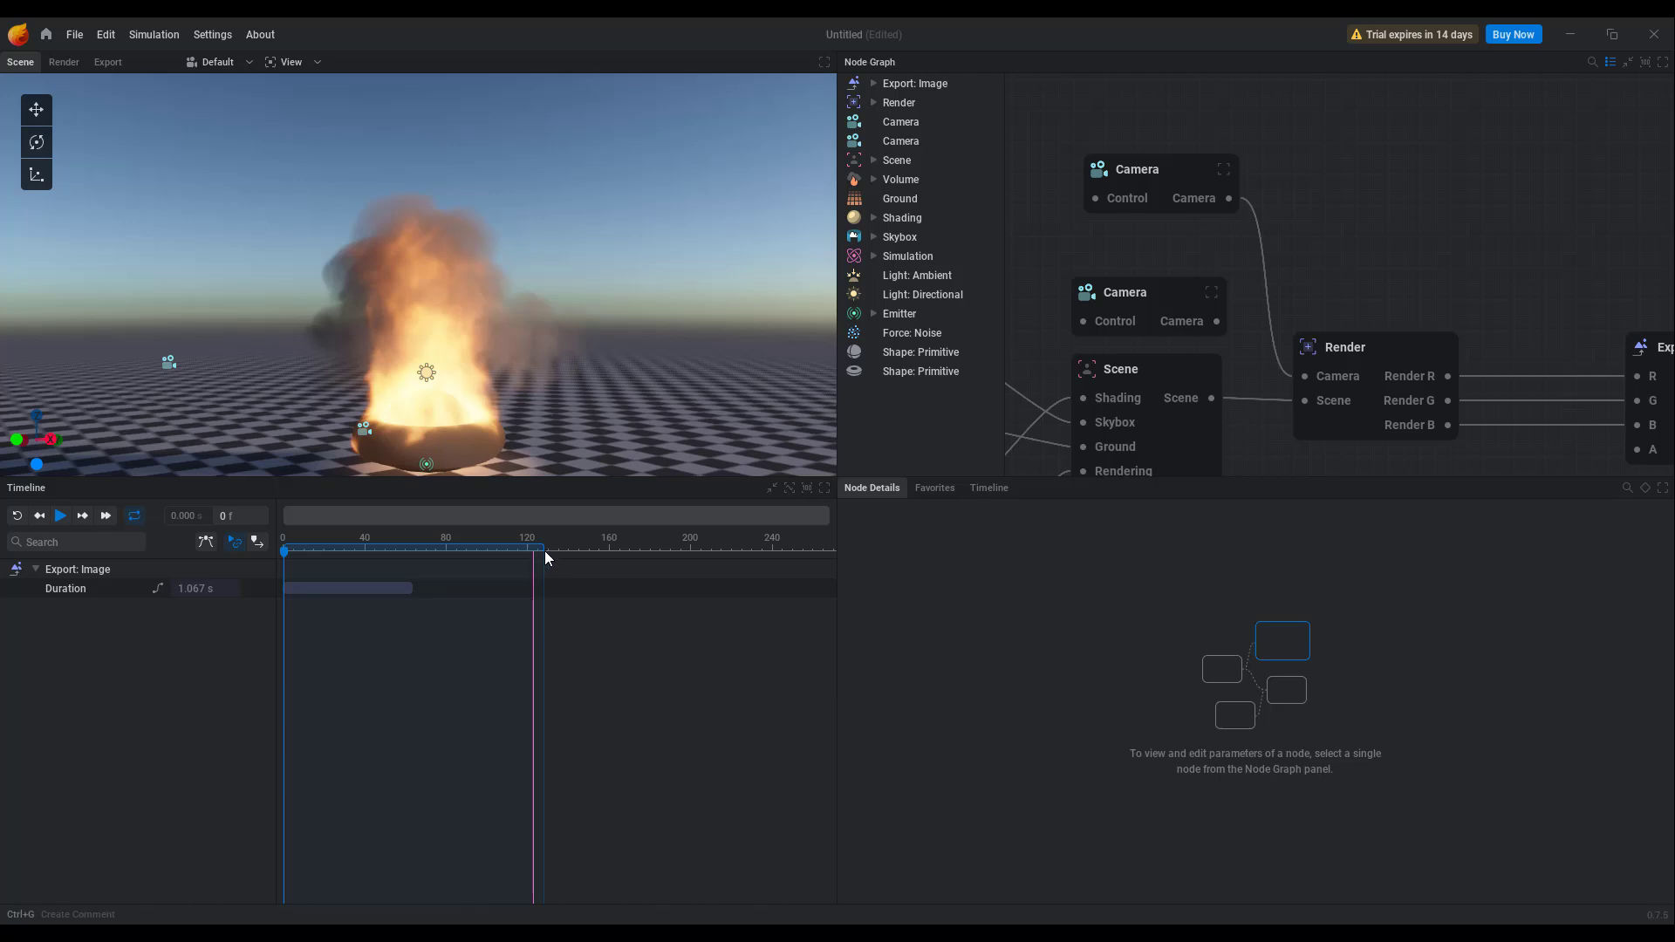
pyautogui.moveTo(361, 558); pyautogui.dragTo(482, 560)
pyautogui.moveTo(726, 559); pyautogui.dragTo(665, 564)
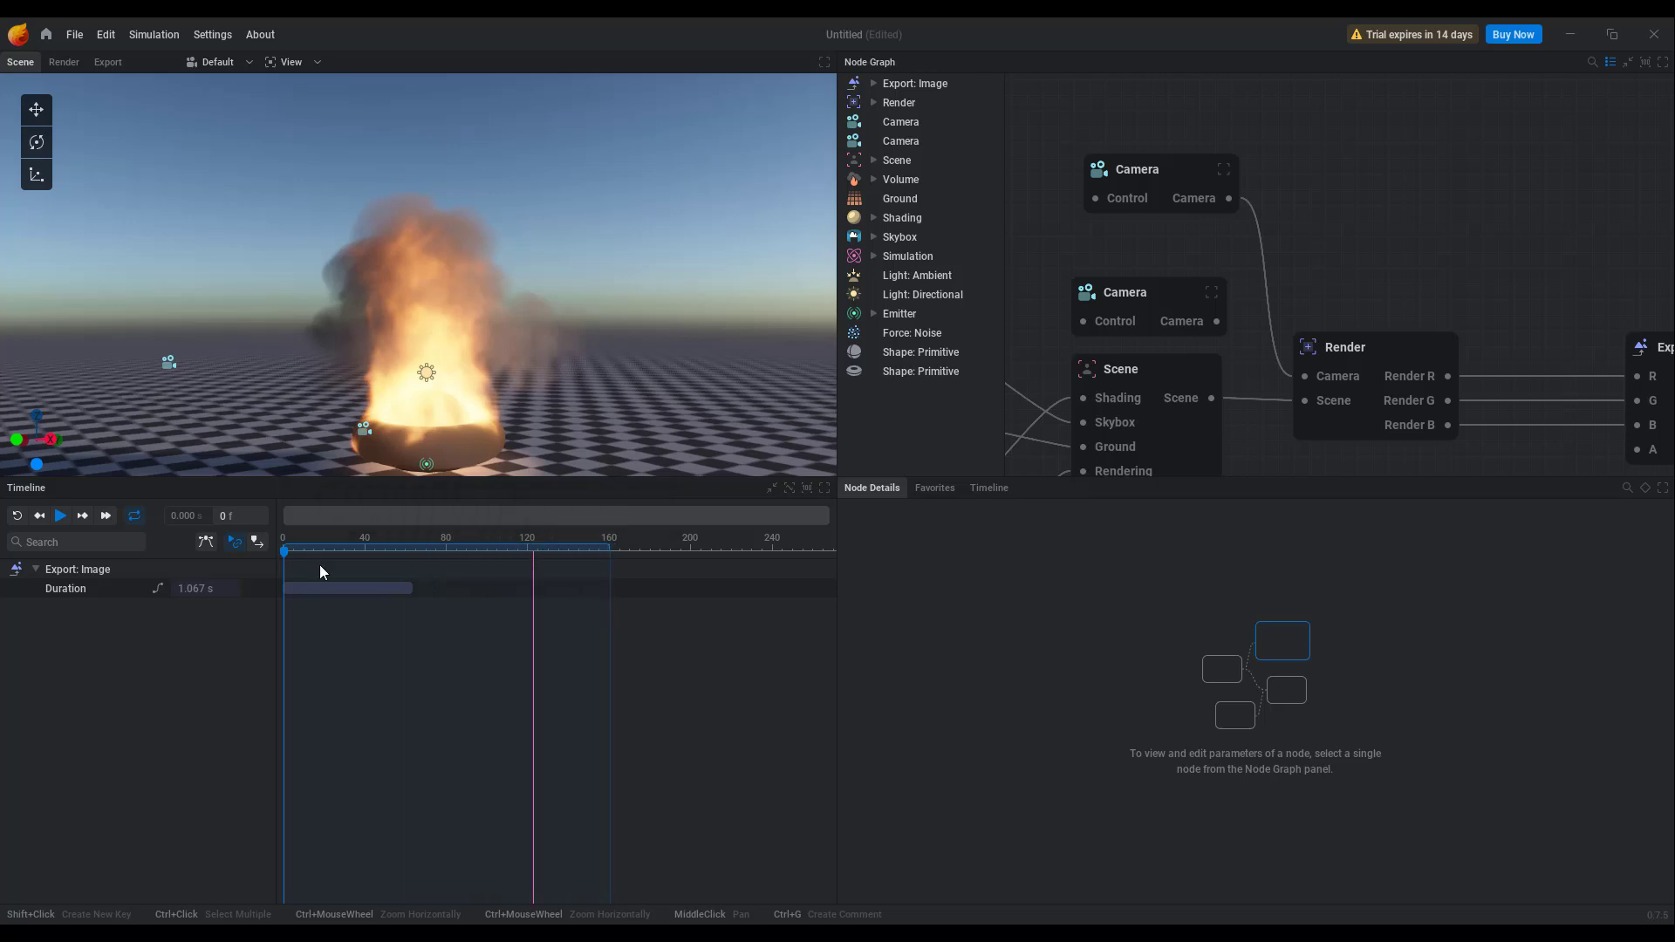
pyautogui.click(16, 517)
pyautogui.click(61, 516)
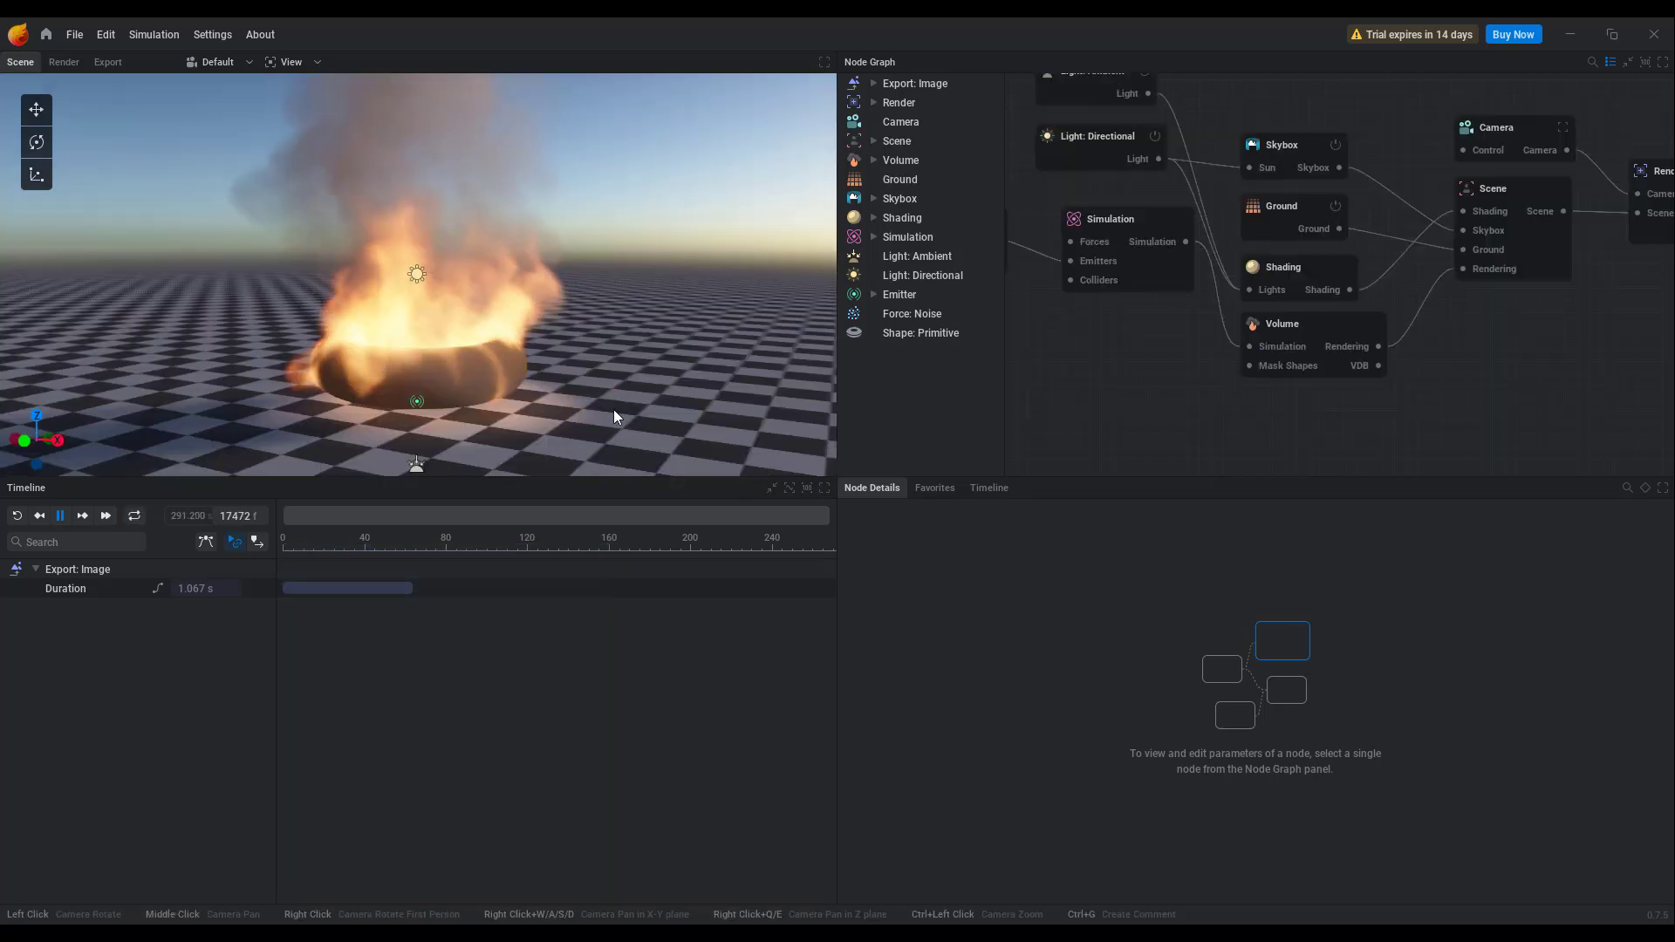
# - Orbit closer to the torus fire and select the Volume node to show its Node Details
pyautogui.scroll(-3, 548, 337)
pyautogui.scroll(5, 530, 284)
pyautogui.moveTo(546, 270); pyautogui.dragTo(544, 260)
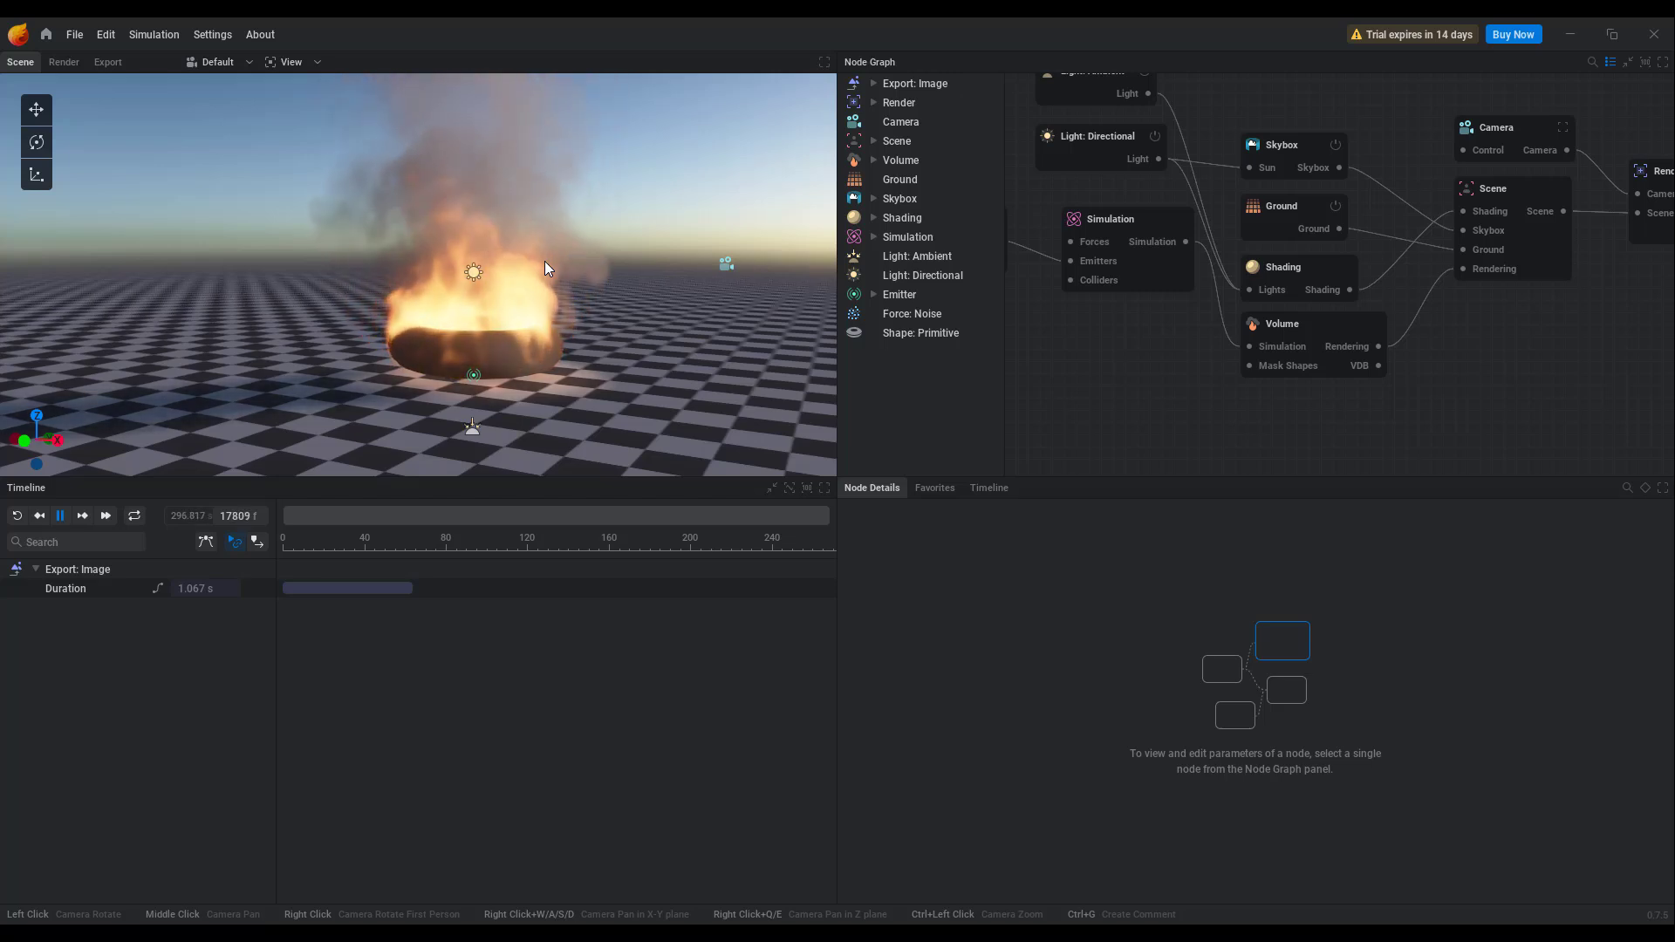
pyautogui.moveTo(544, 279); pyautogui.dragTo(520, 314)
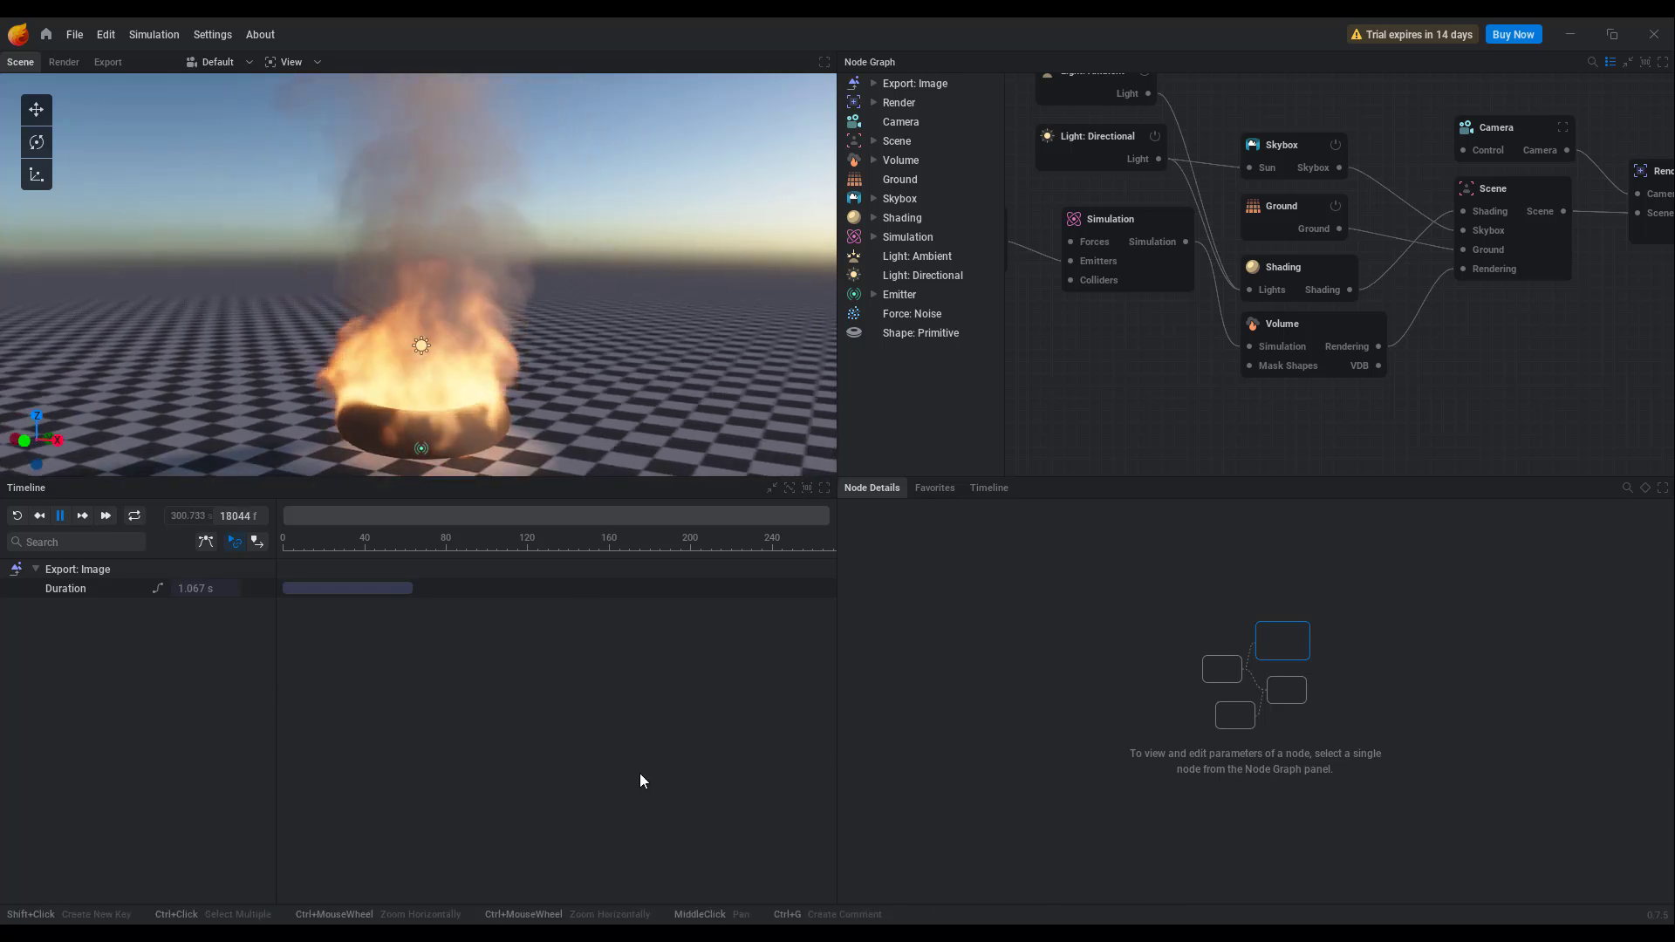
pyautogui.moveTo(1458, 408); pyautogui.dragTo(1382, 392, button='middle')
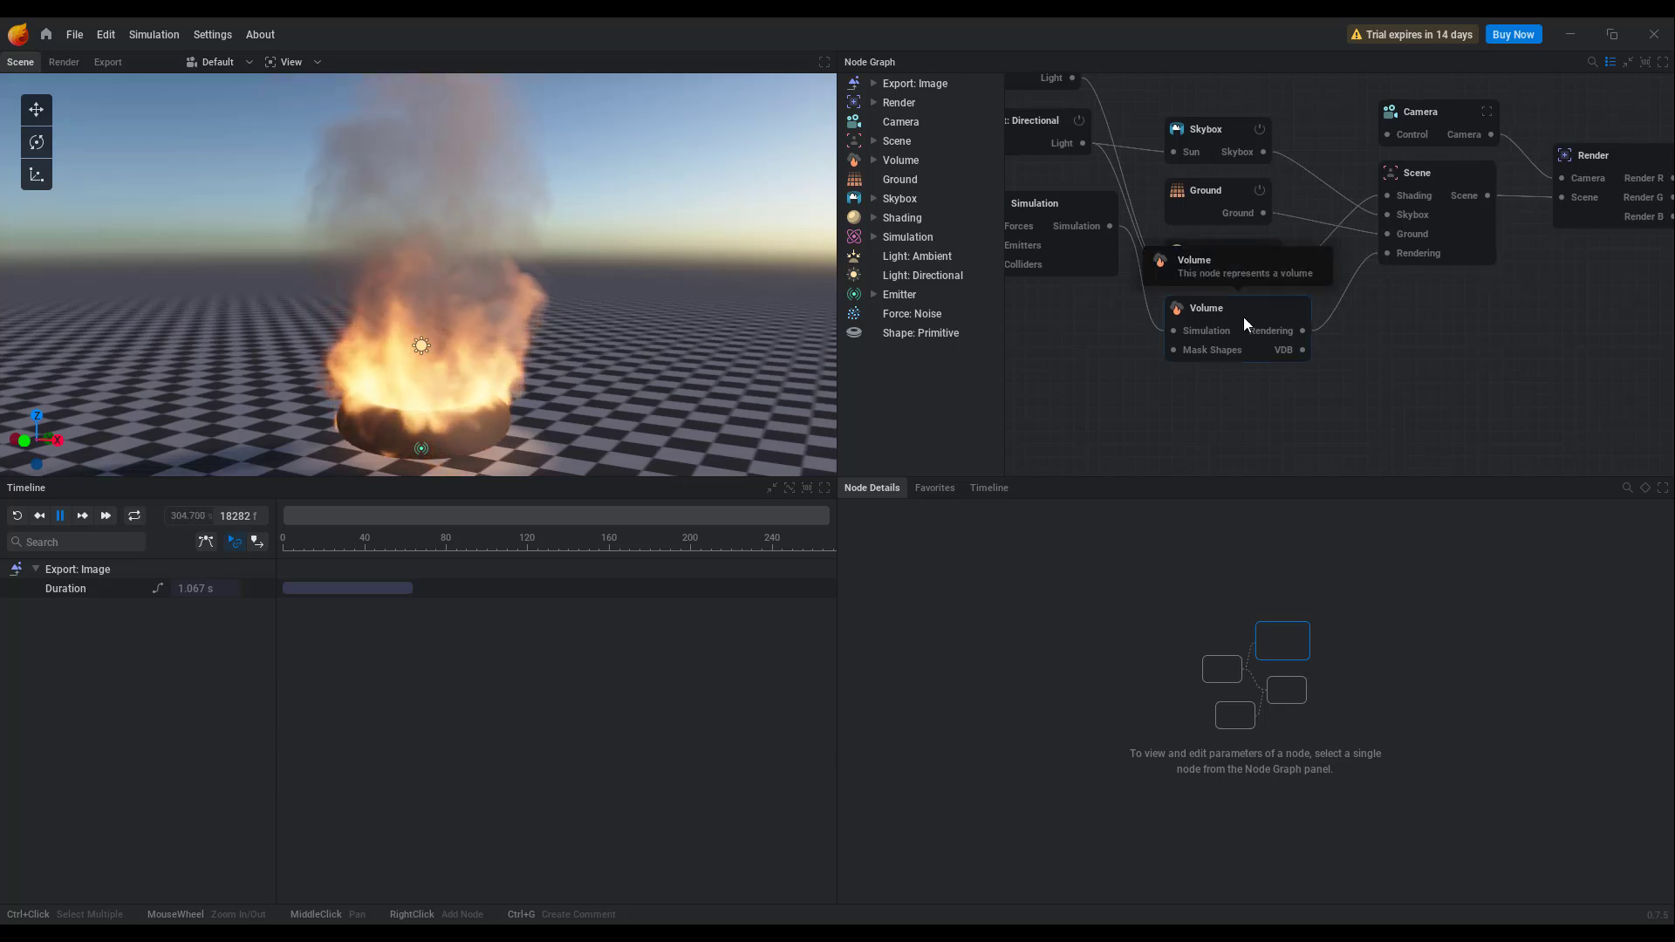
pyautogui.click(1243, 317)
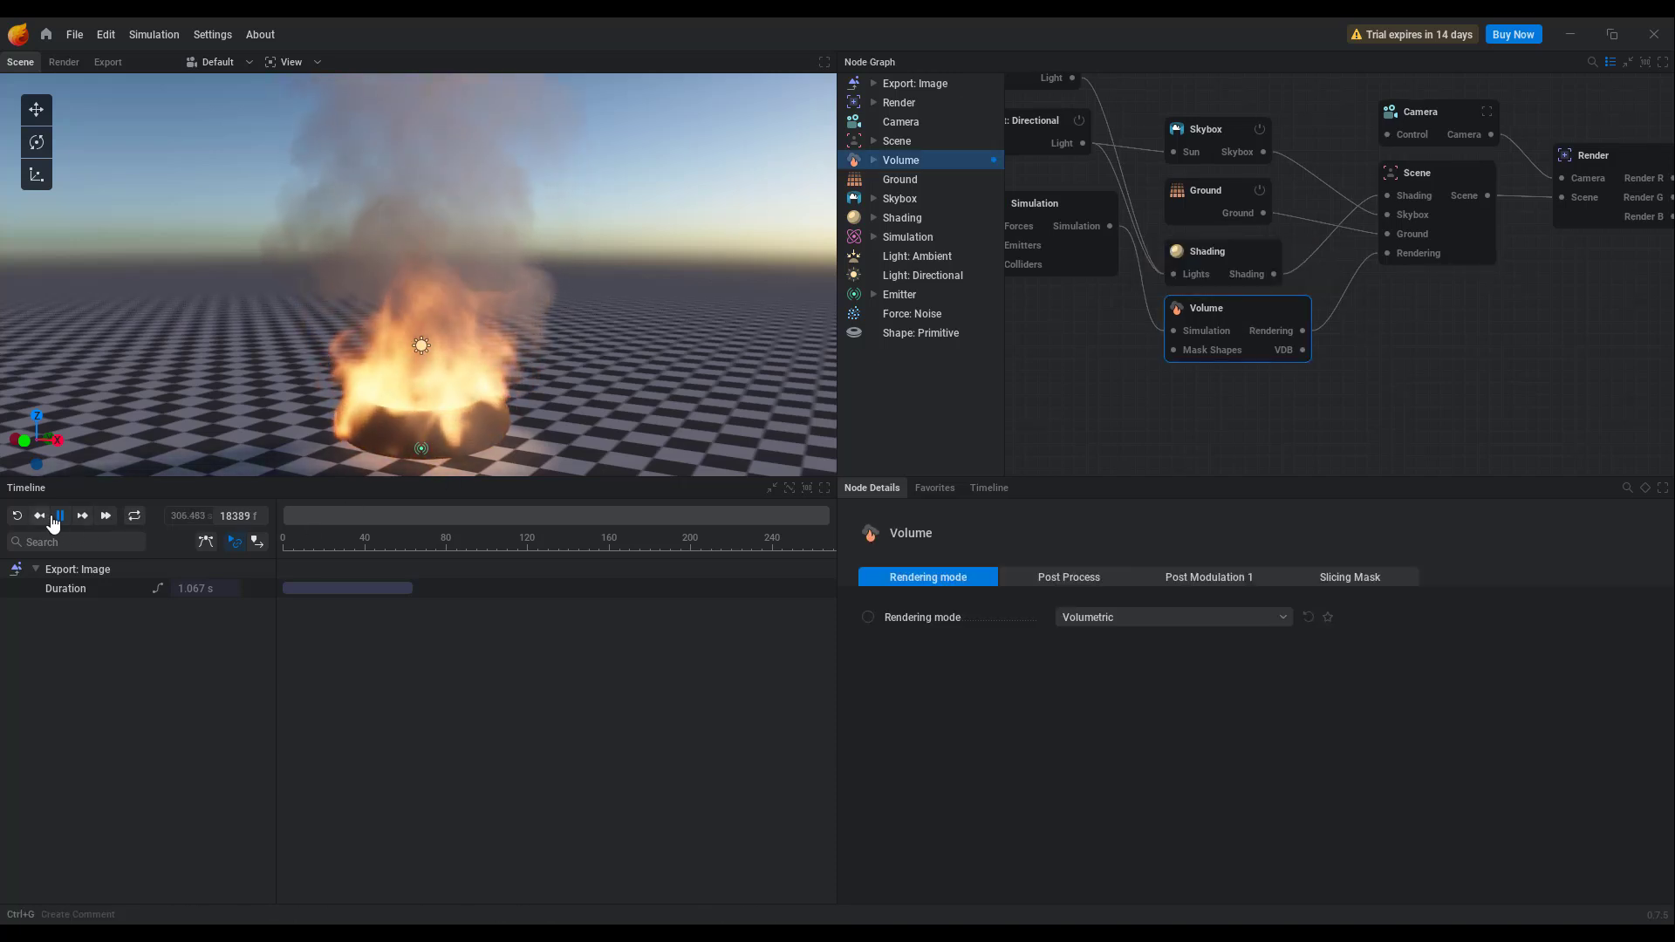
# - Replay the simulation from frame 0 and render the volume as Particles Experimental
pyautogui.click(17, 516)
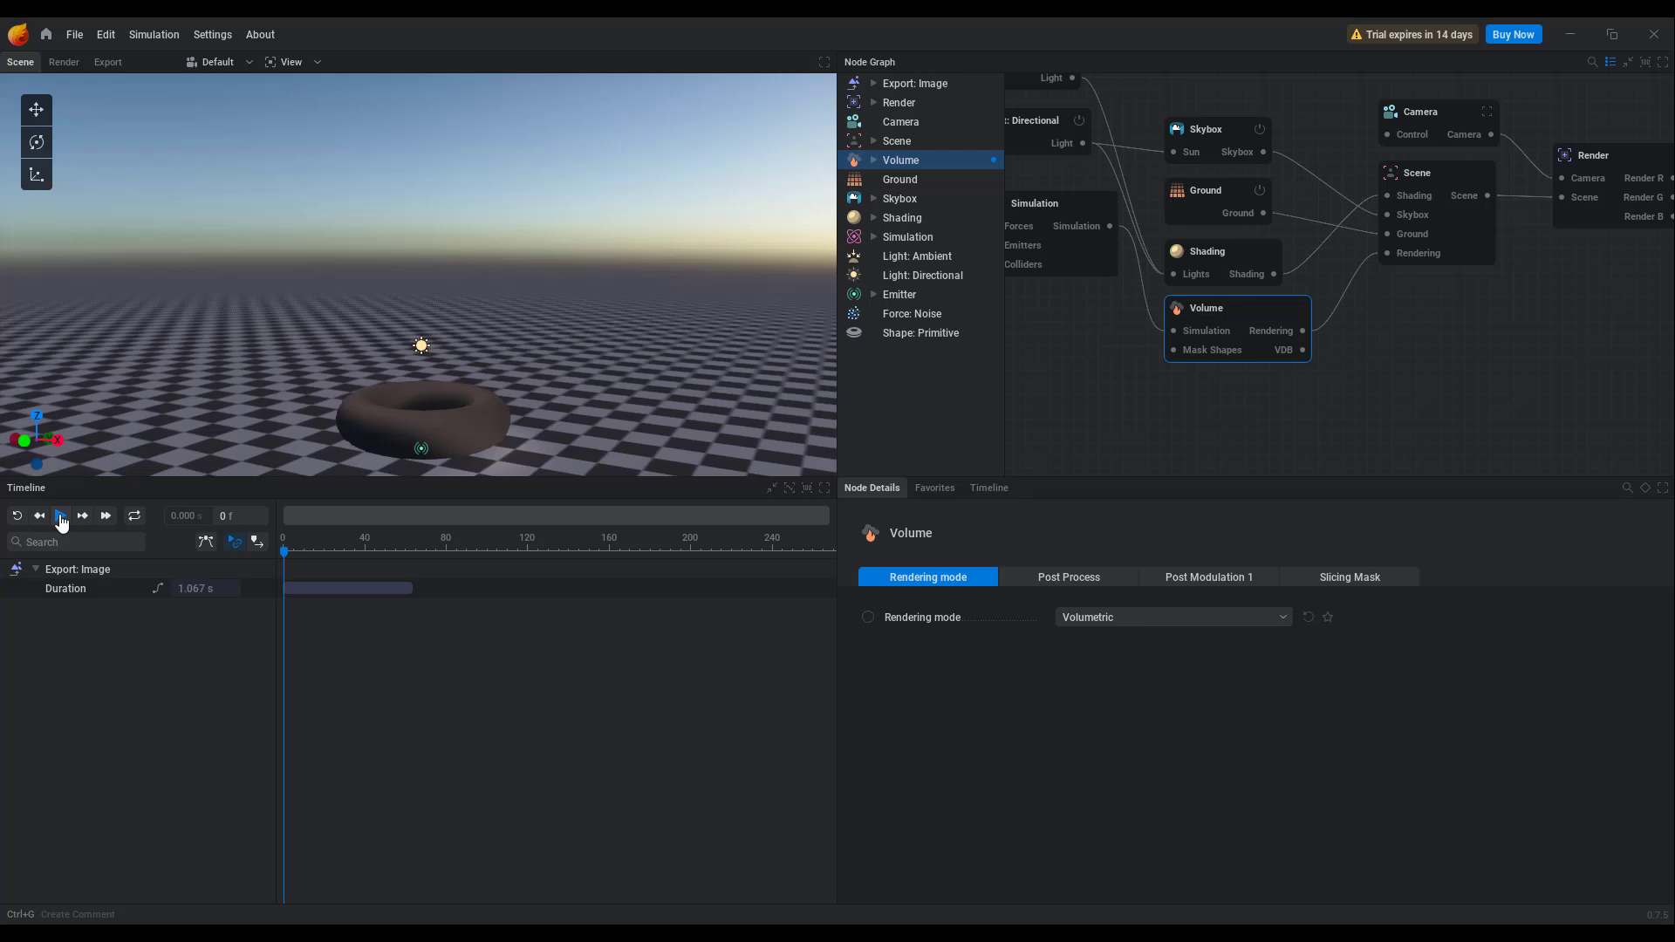
pyautogui.click(61, 517)
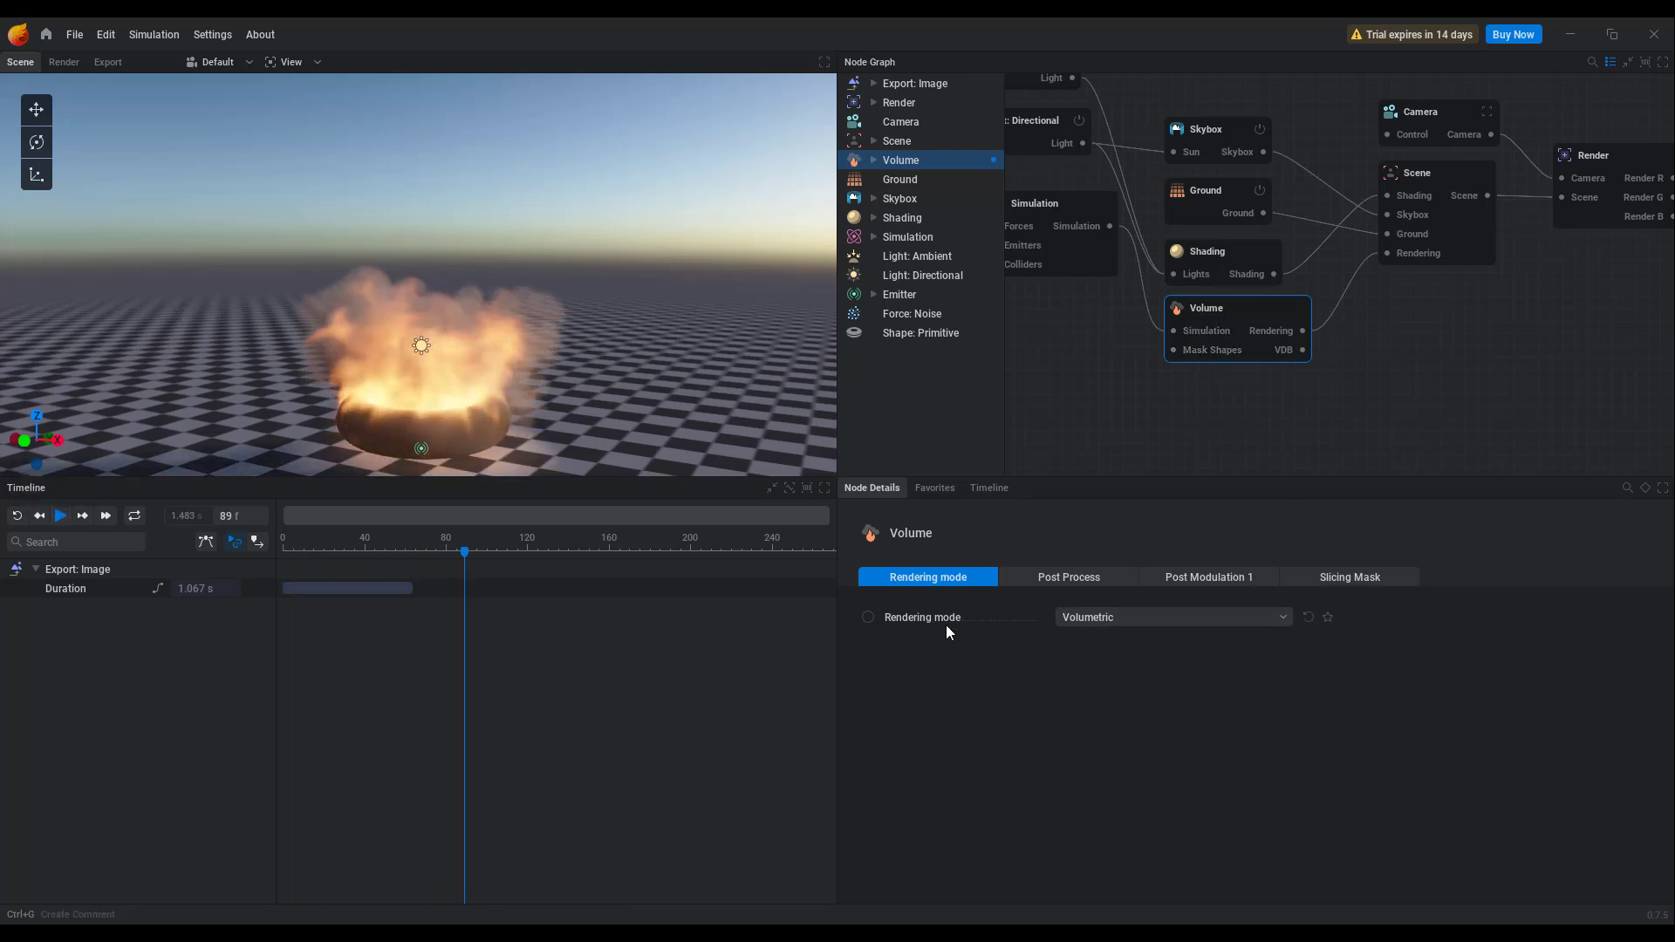
pyautogui.moveTo(945, 624)
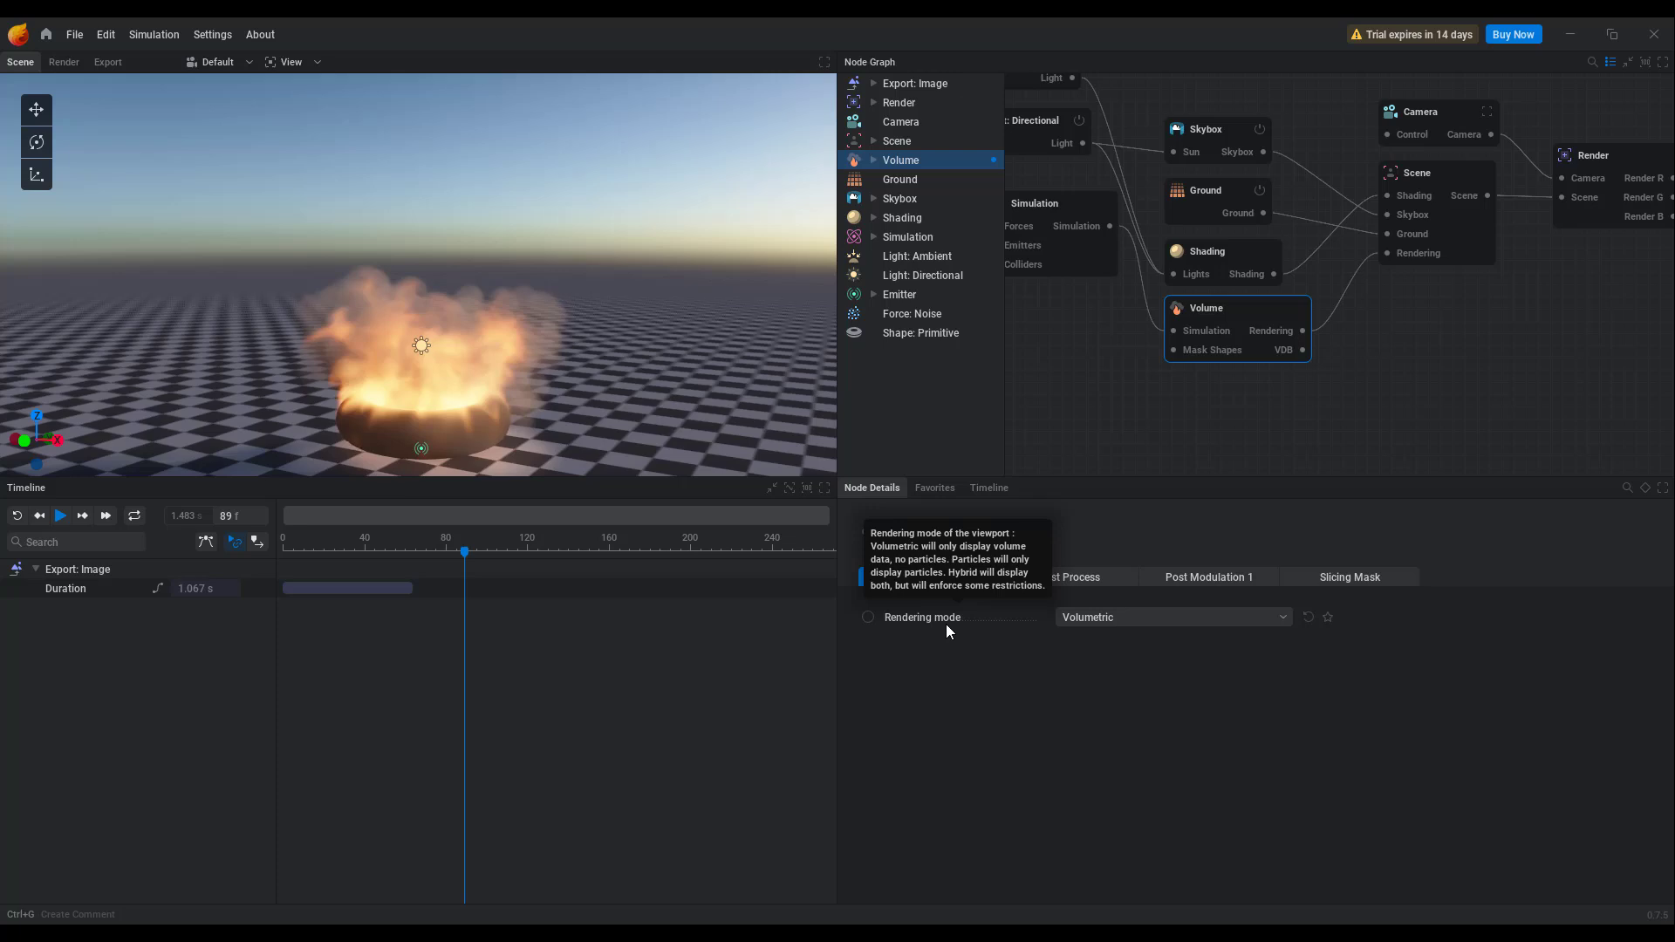
pyautogui.click(1178, 619)
pyautogui.click(1121, 665)
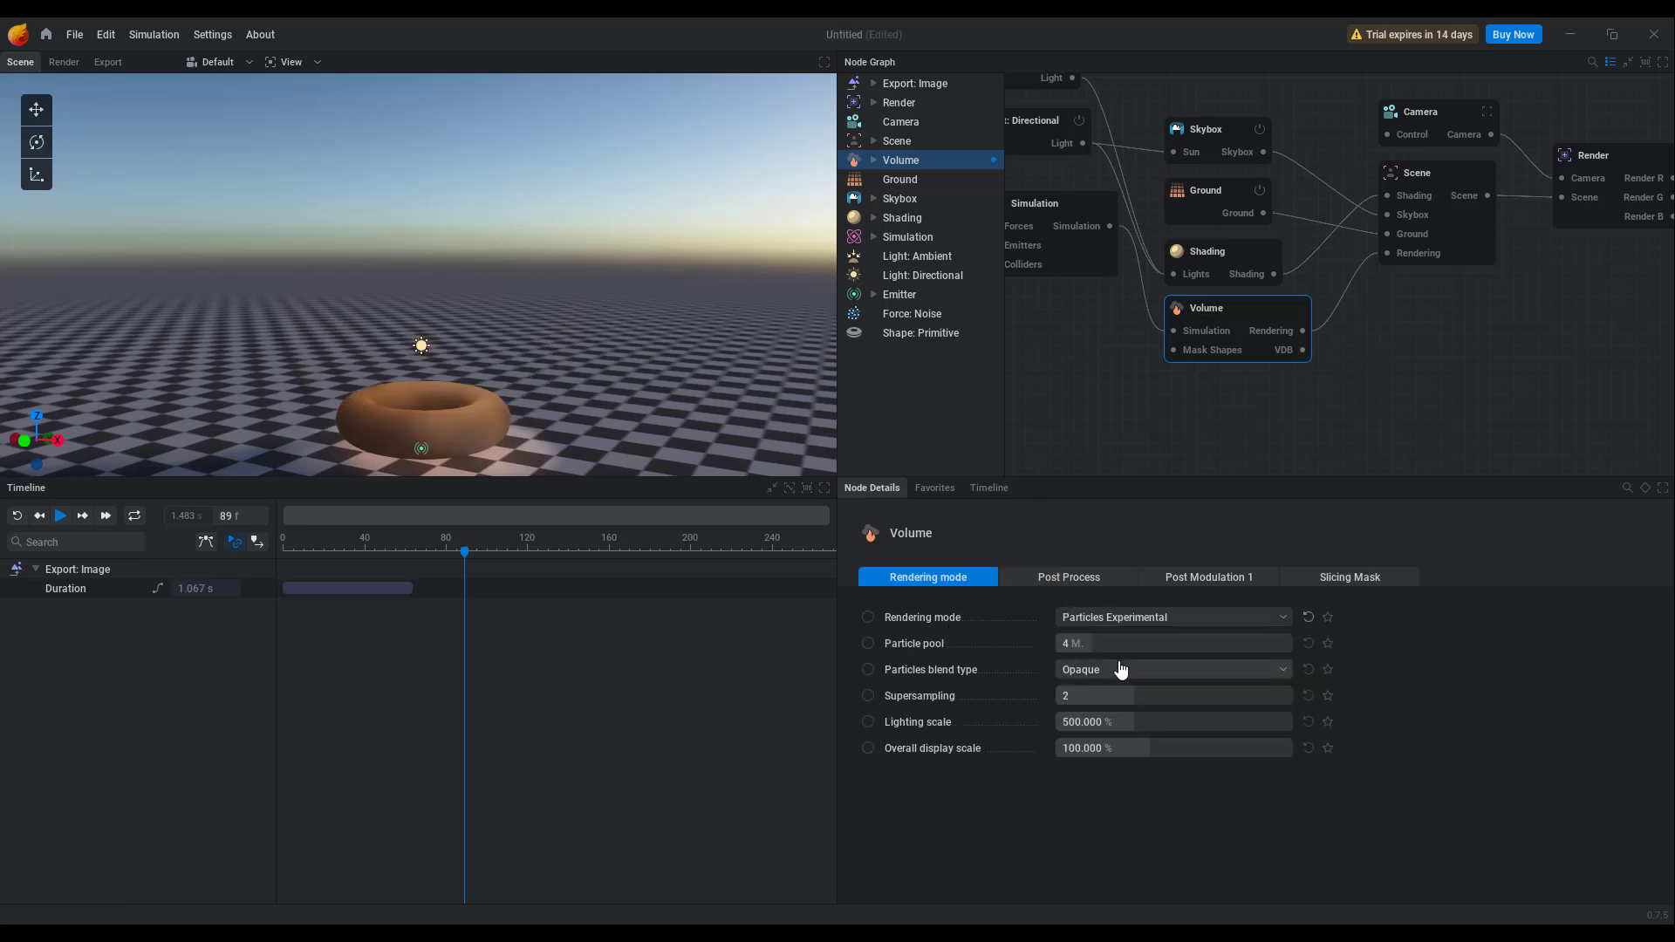
# - Switch the volume rendering mode to Hybrid Experimental and show the Post Process tab
pyautogui.click(1148, 619)
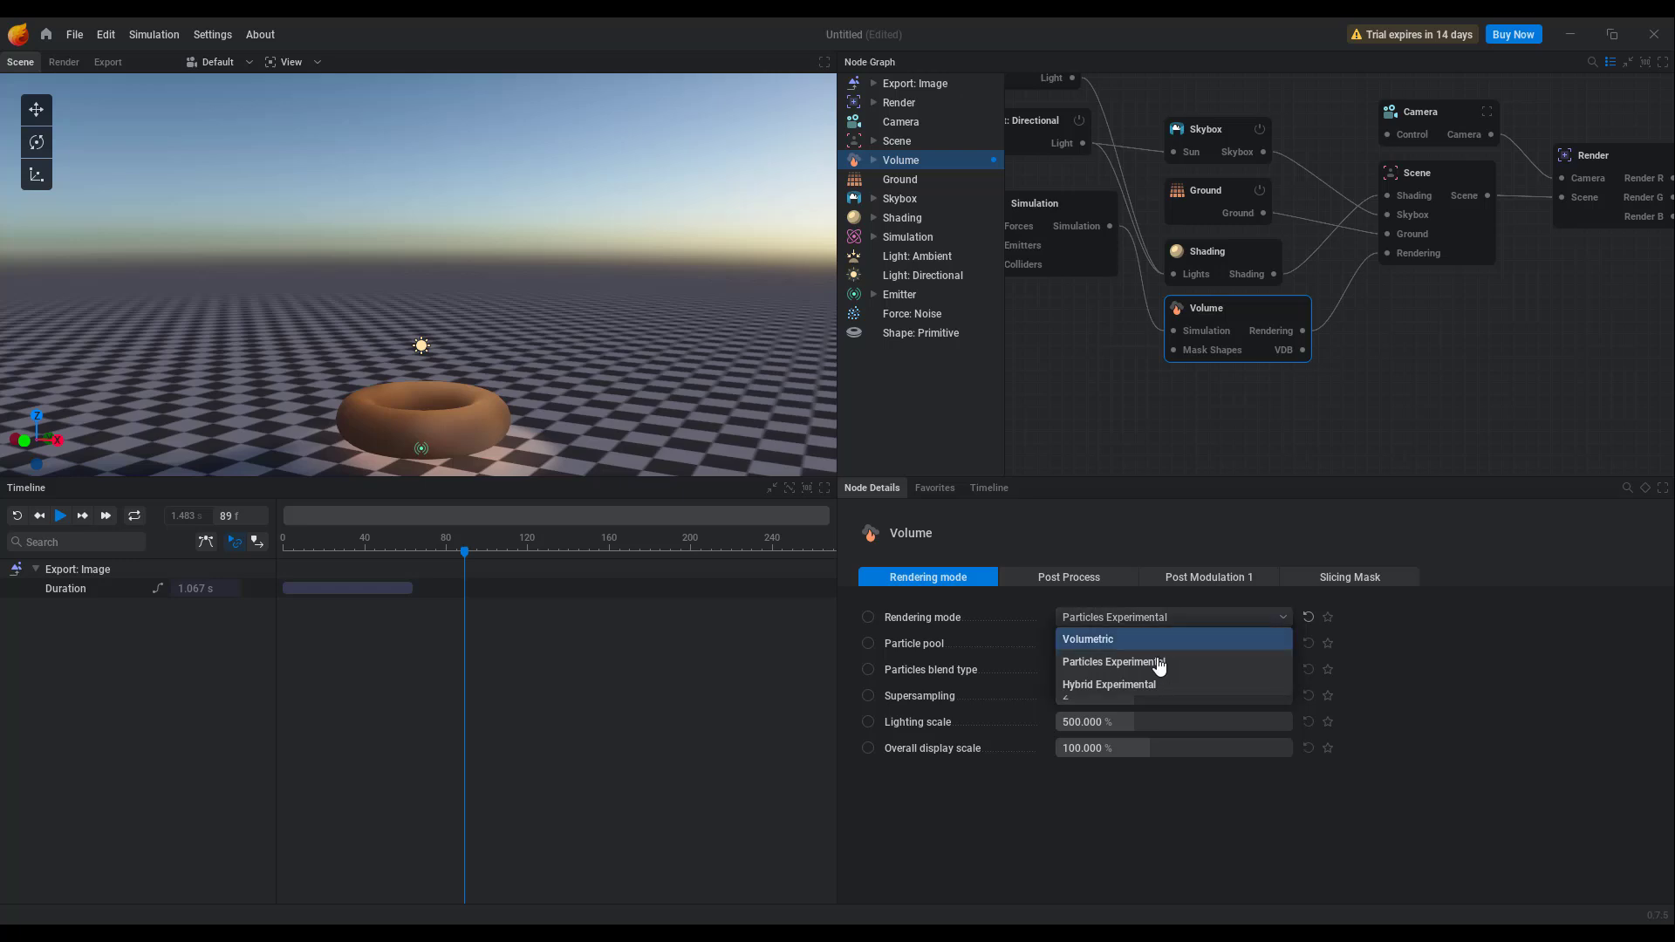
pyautogui.click(82, 516)
pyautogui.moveTo(427, 395); pyautogui.dragTo(514, 397)
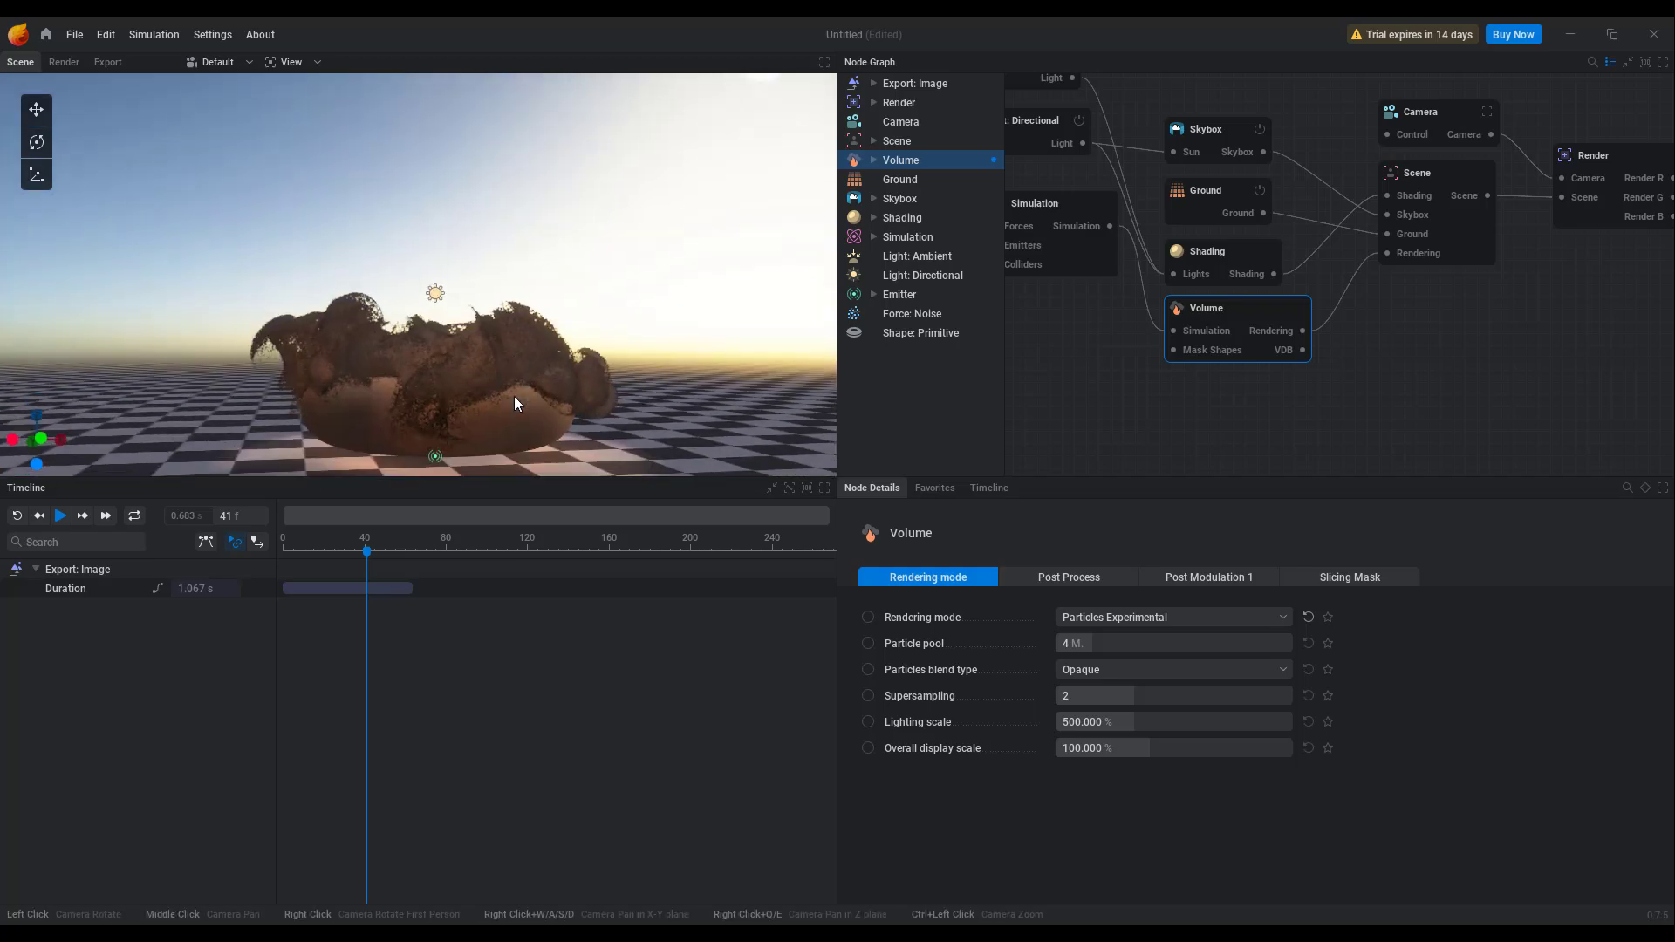
pyautogui.click(1081, 684)
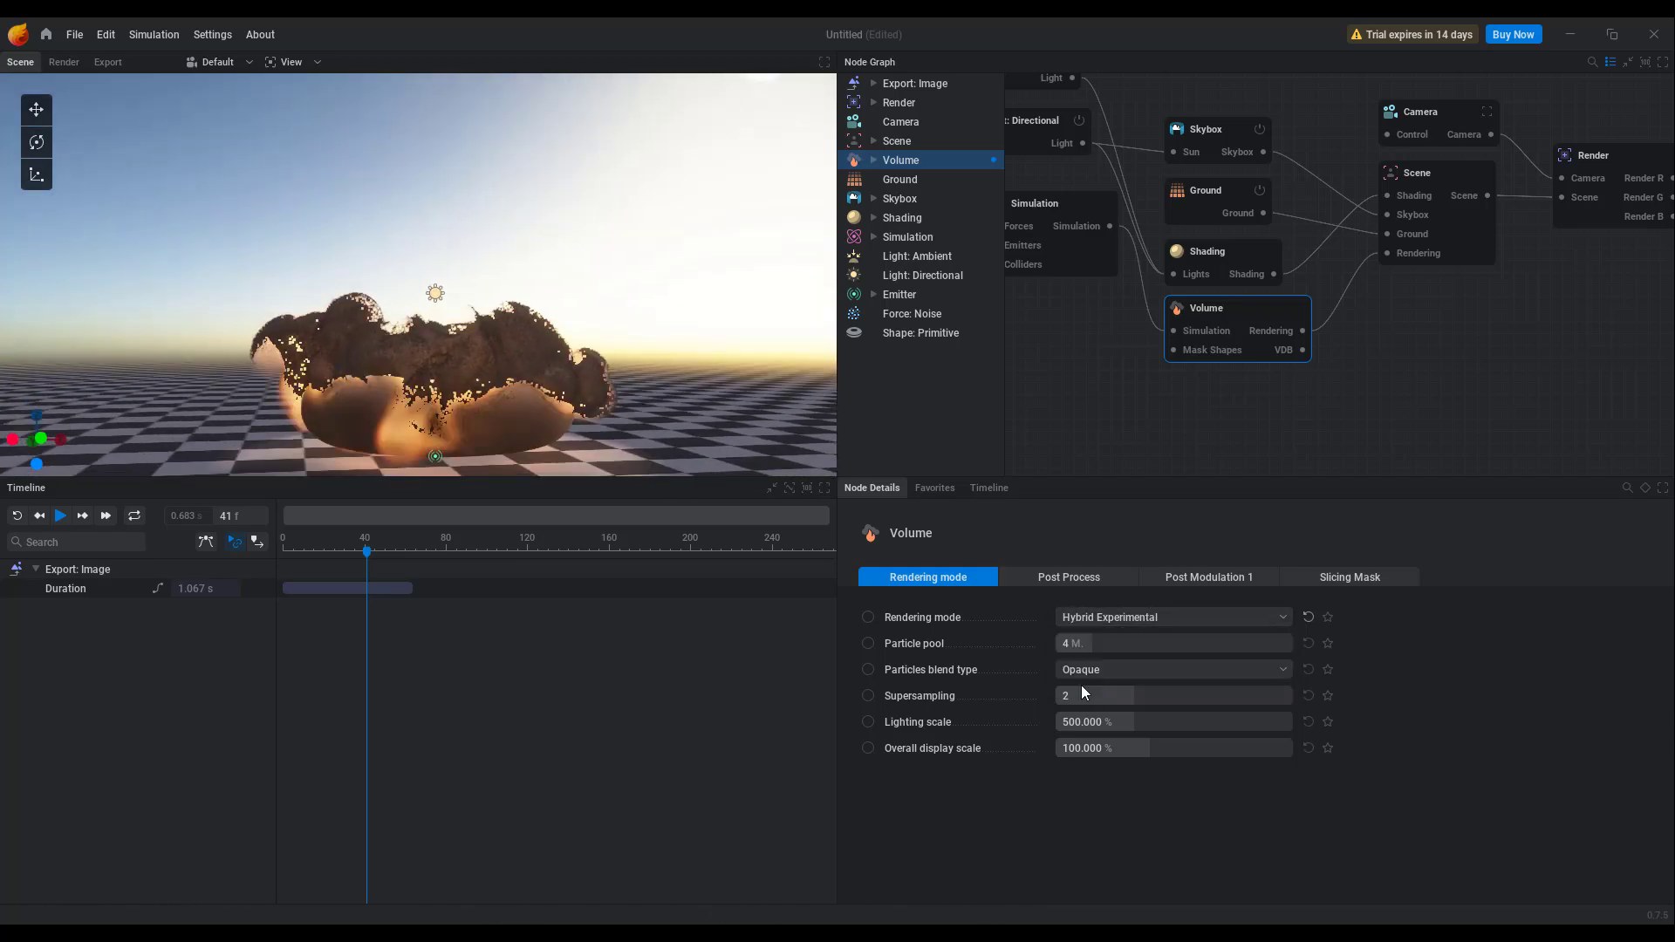
pyautogui.moveTo(291, 398); pyautogui.dragTo(589, 440)
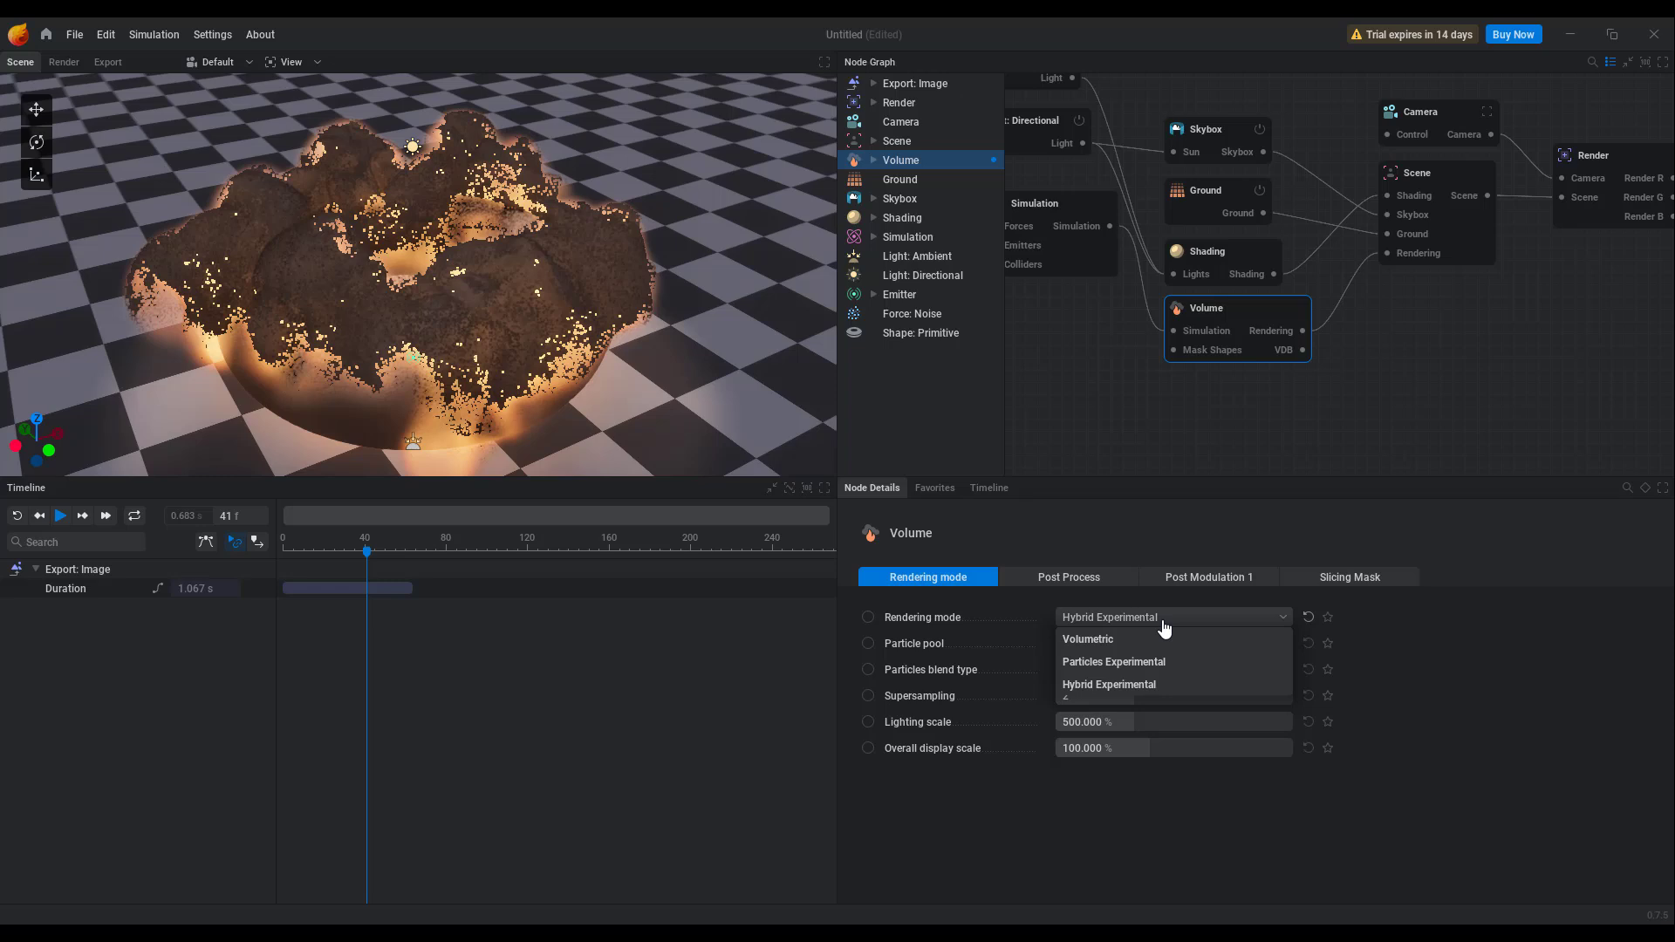
pyautogui.click(1113, 593)
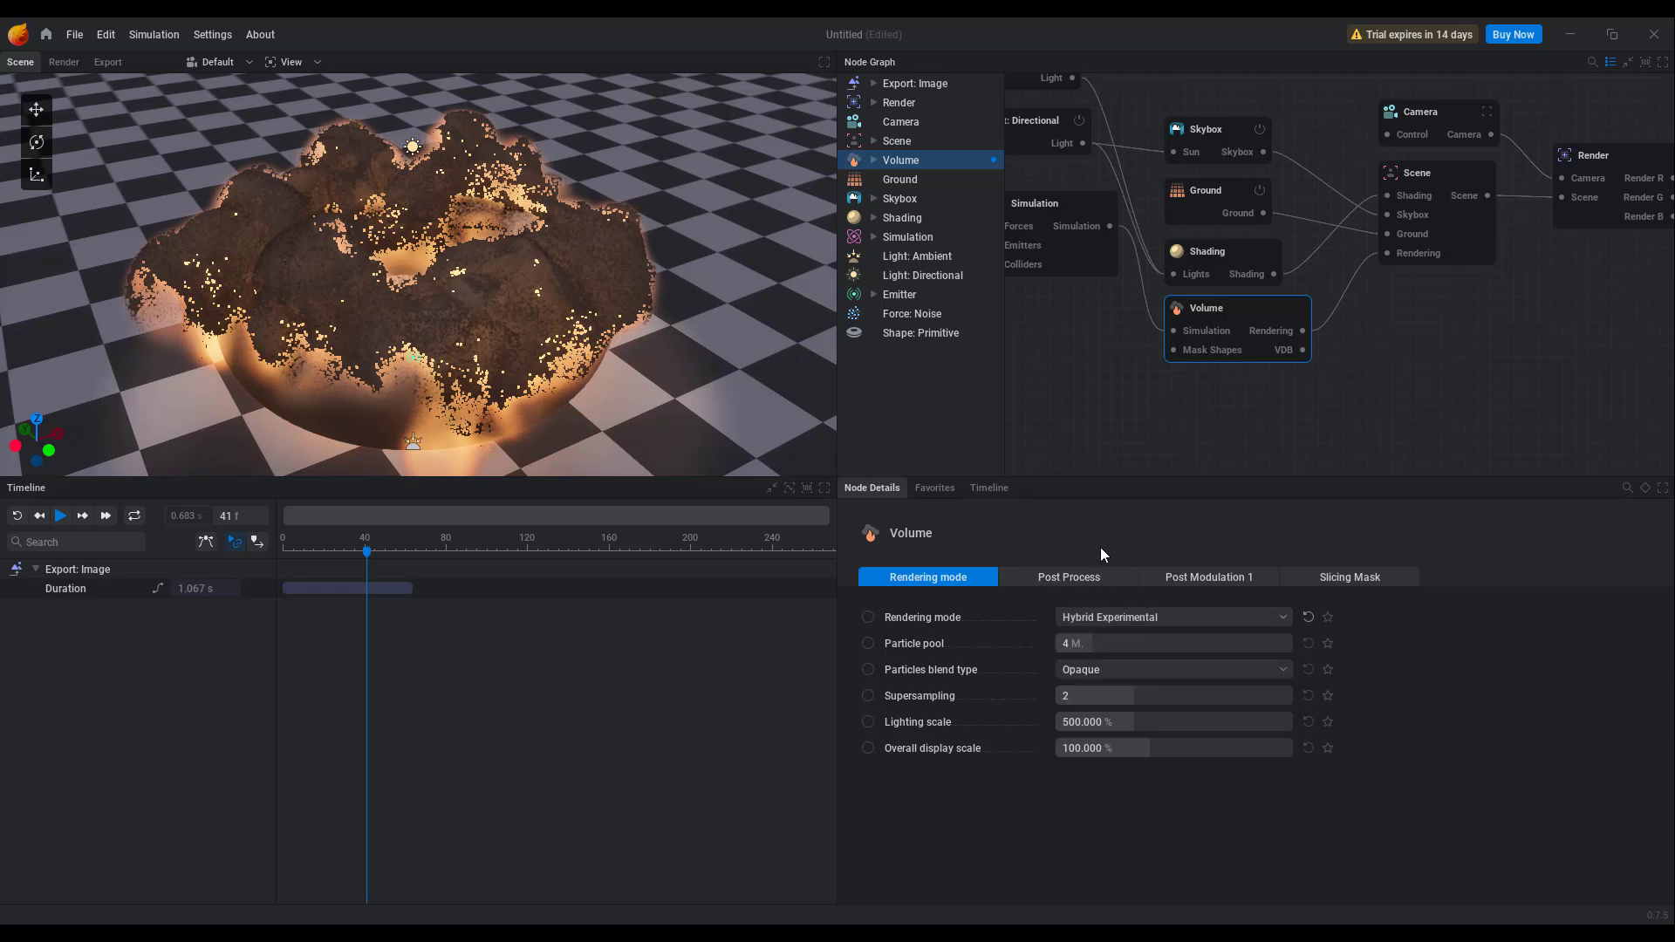
pyautogui.click(1084, 581)
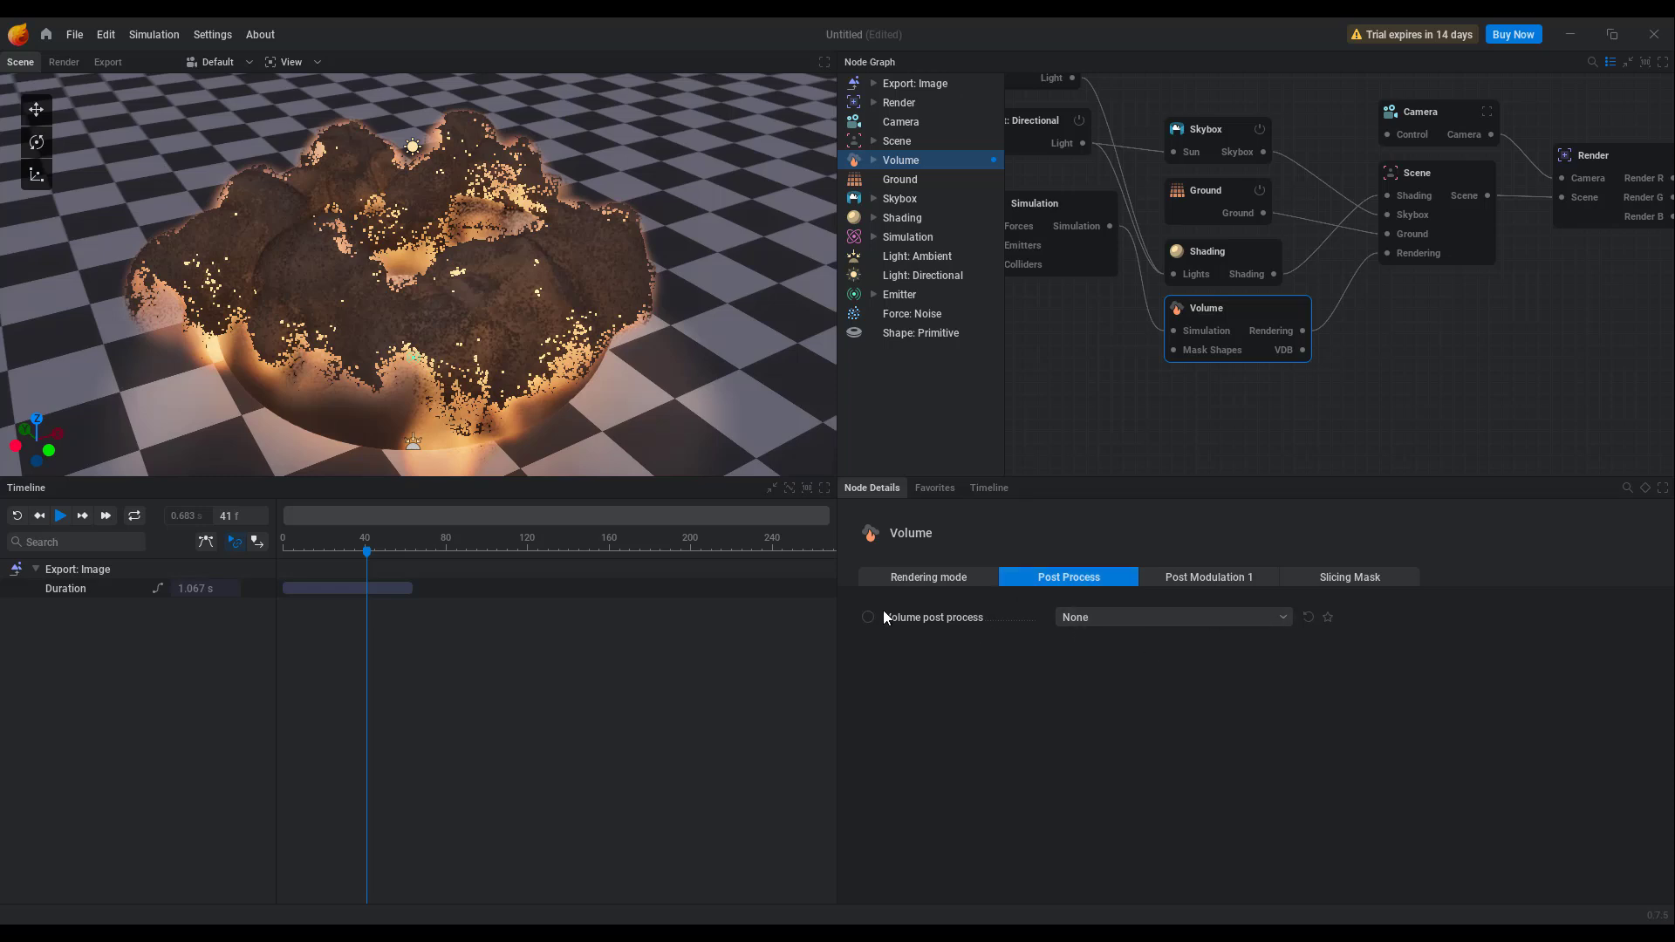
# - Apply Motion Blur with Gaussian smoke and temperature styles, then replay from frame 0
pyautogui.click(1132, 621)
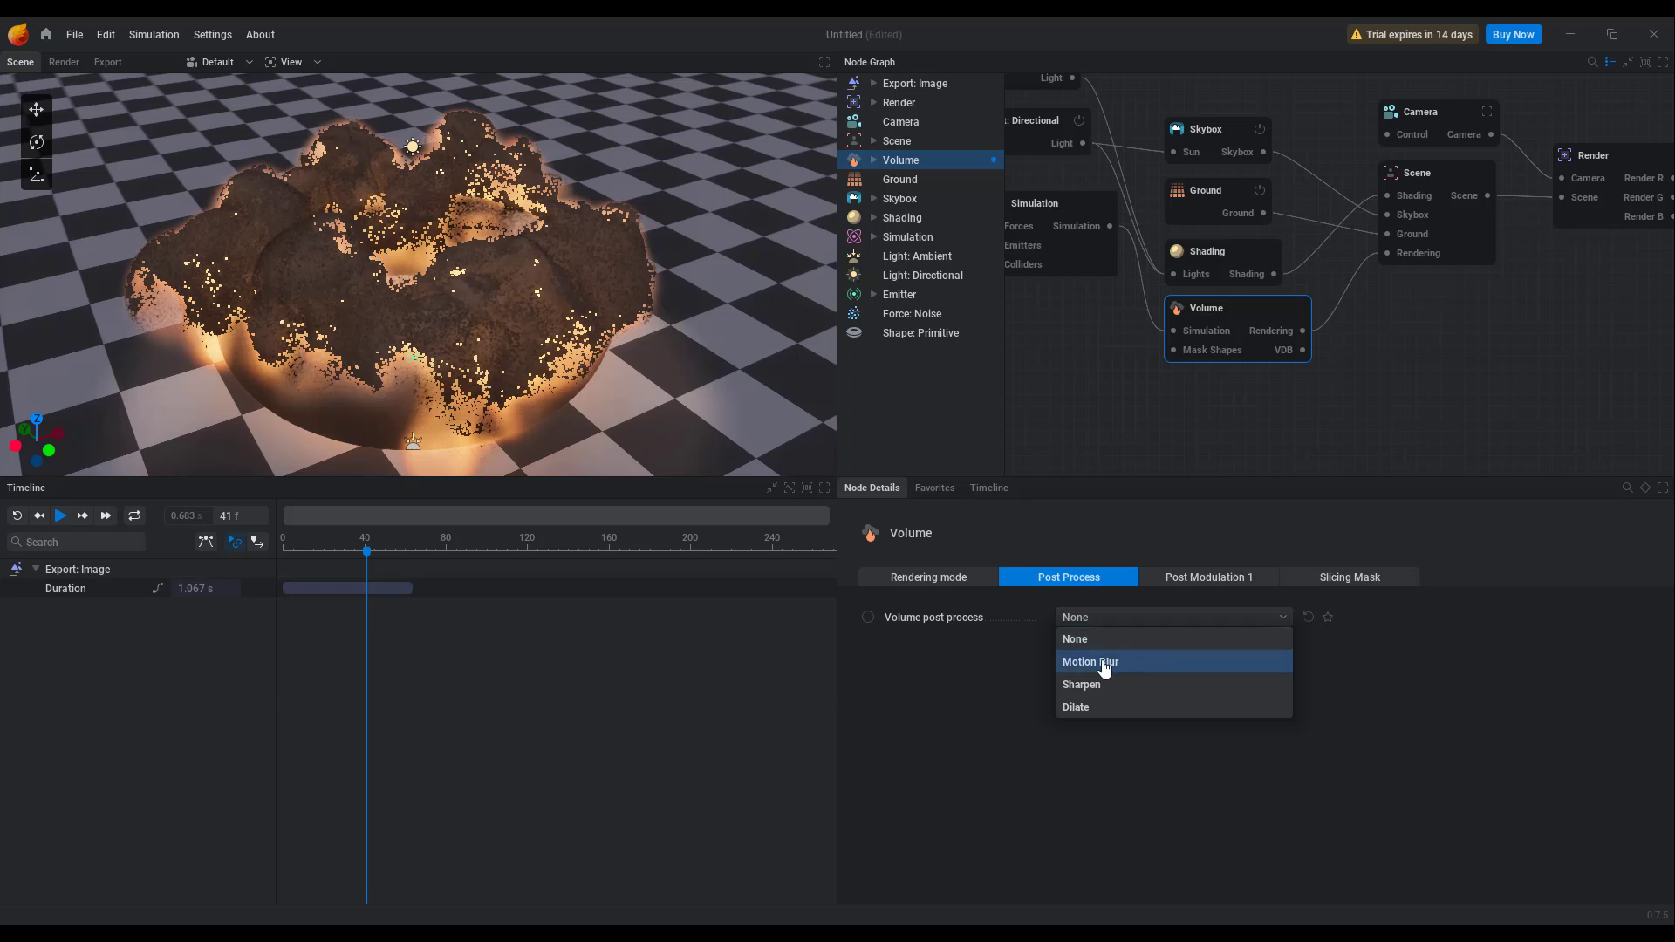
pyautogui.click(1104, 665)
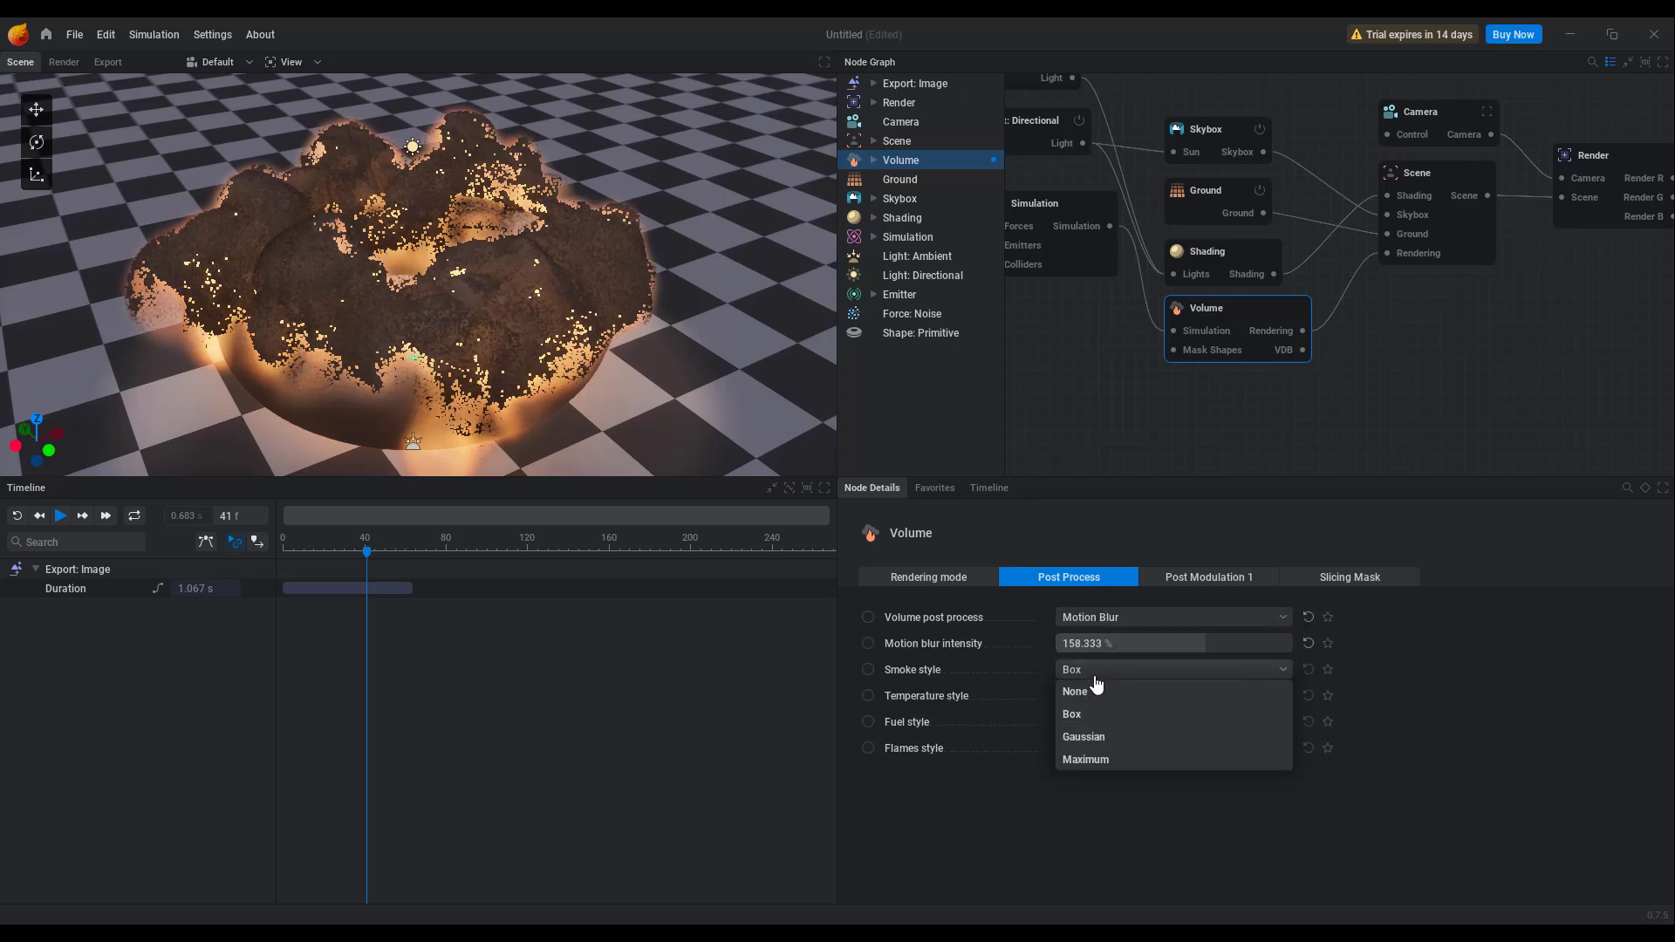
pyautogui.click(1092, 738)
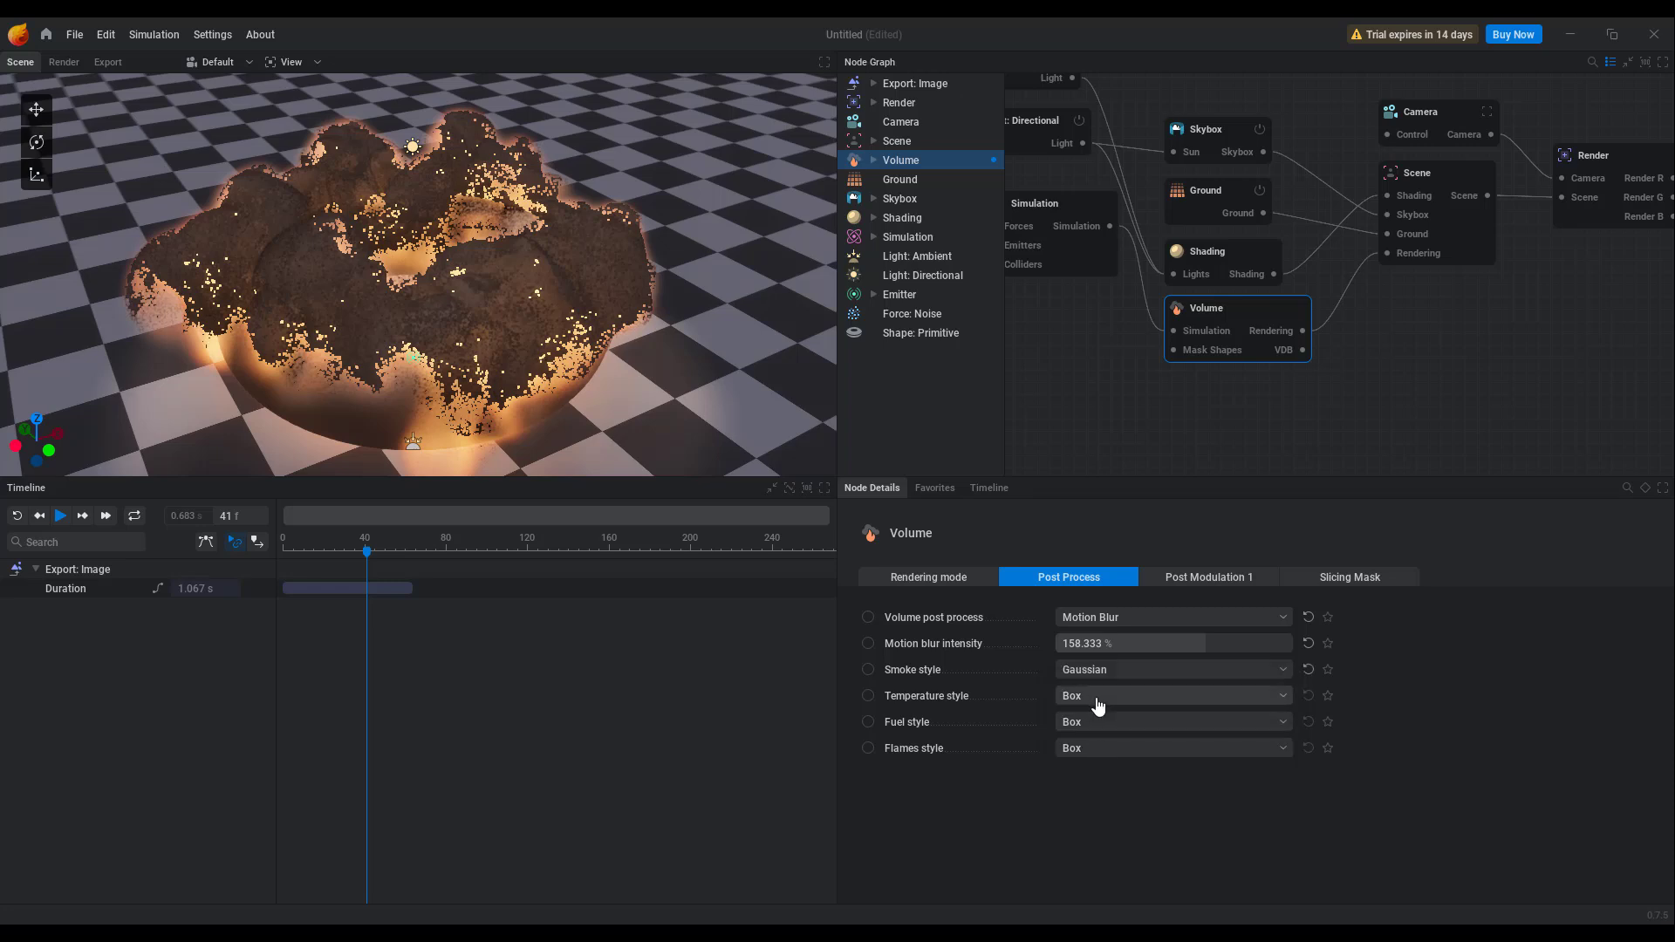
pyautogui.click(1097, 695)
pyautogui.click(1114, 765)
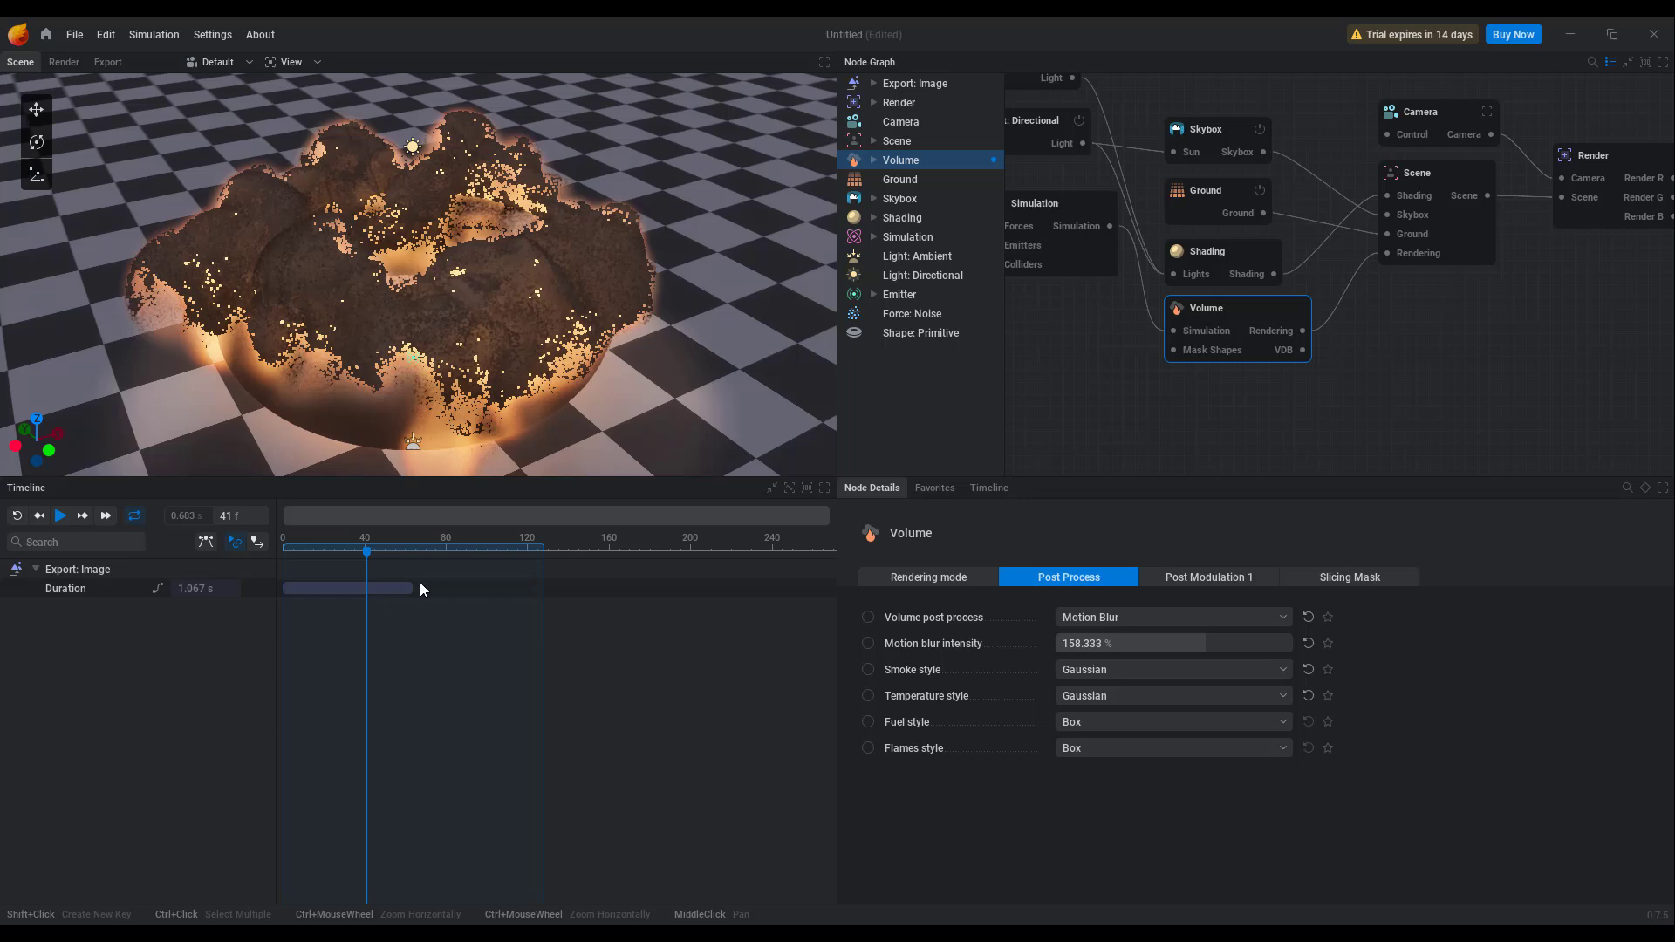
pyautogui.click(36, 517)
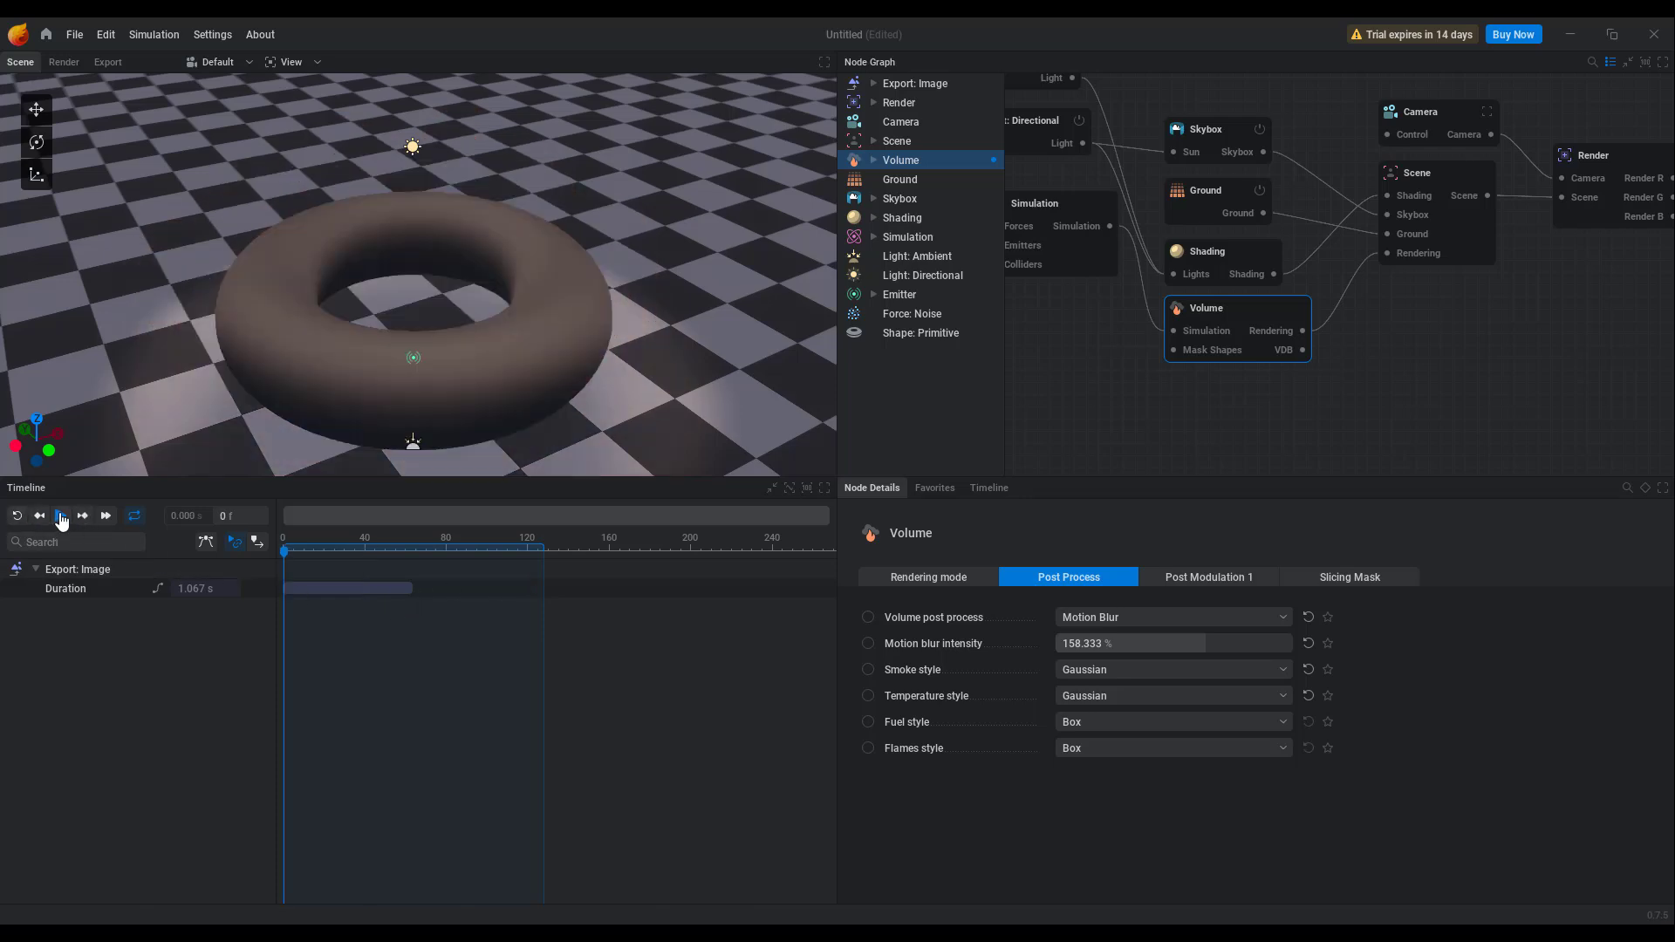
pyautogui.click(60, 516)
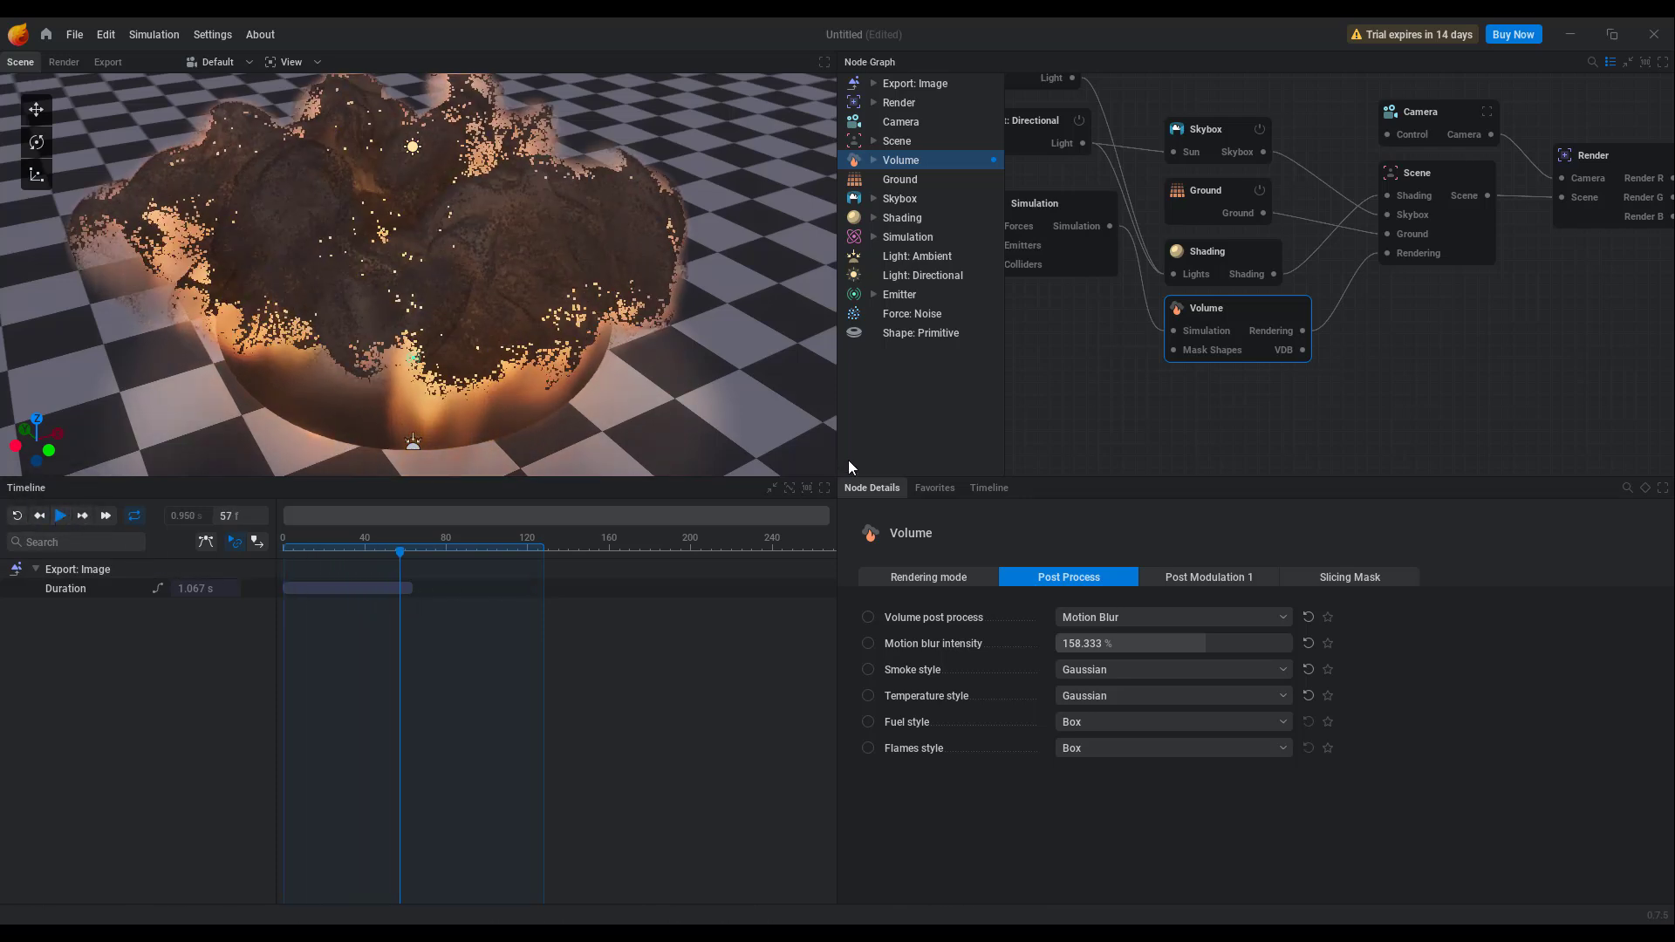
# - Preview the Sharpen and then Dilate volume post process effects on the fire
pyautogui.click(1164, 620)
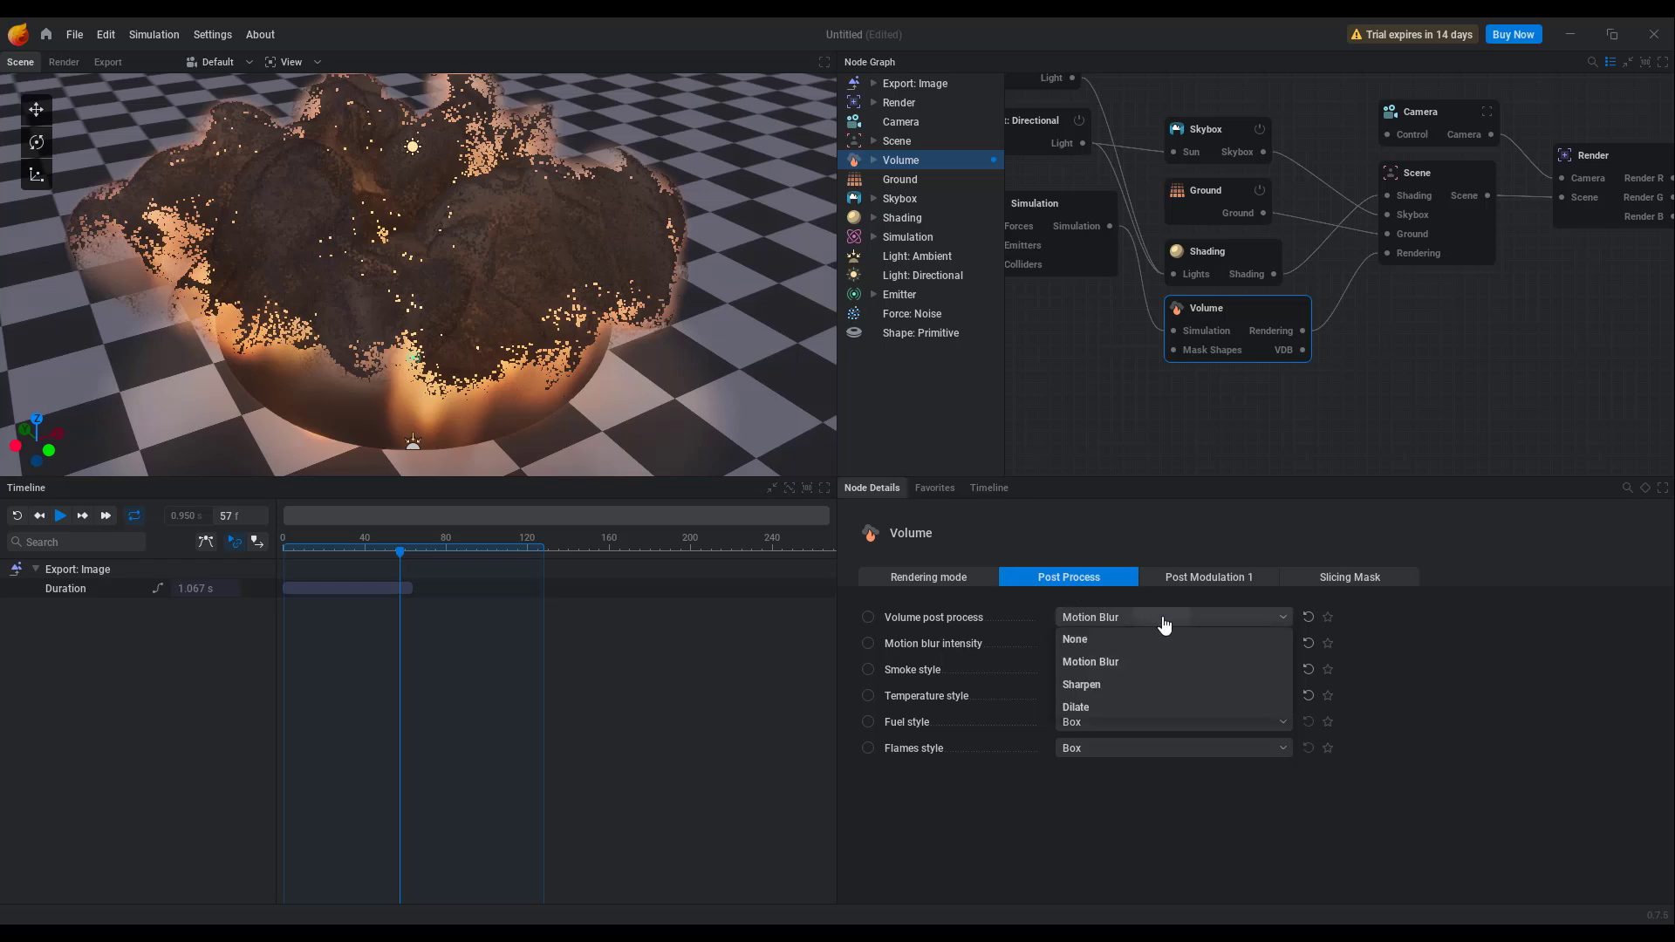
pyautogui.click(1100, 685)
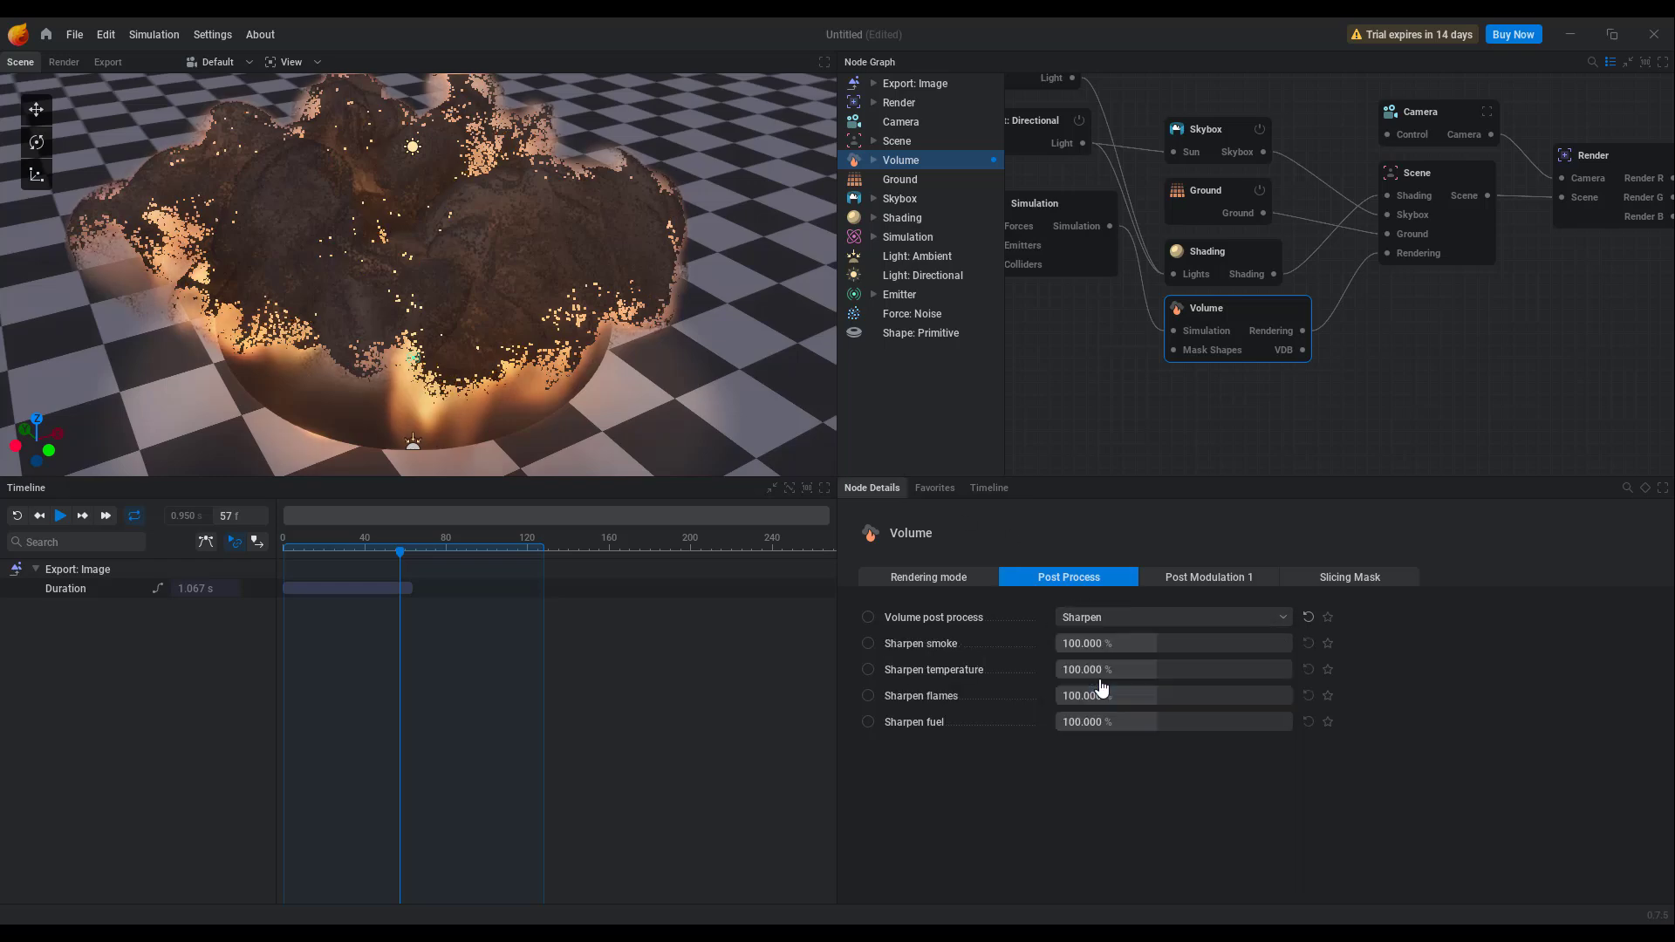
pyautogui.moveTo(534, 301); pyautogui.dragTo(472, 260)
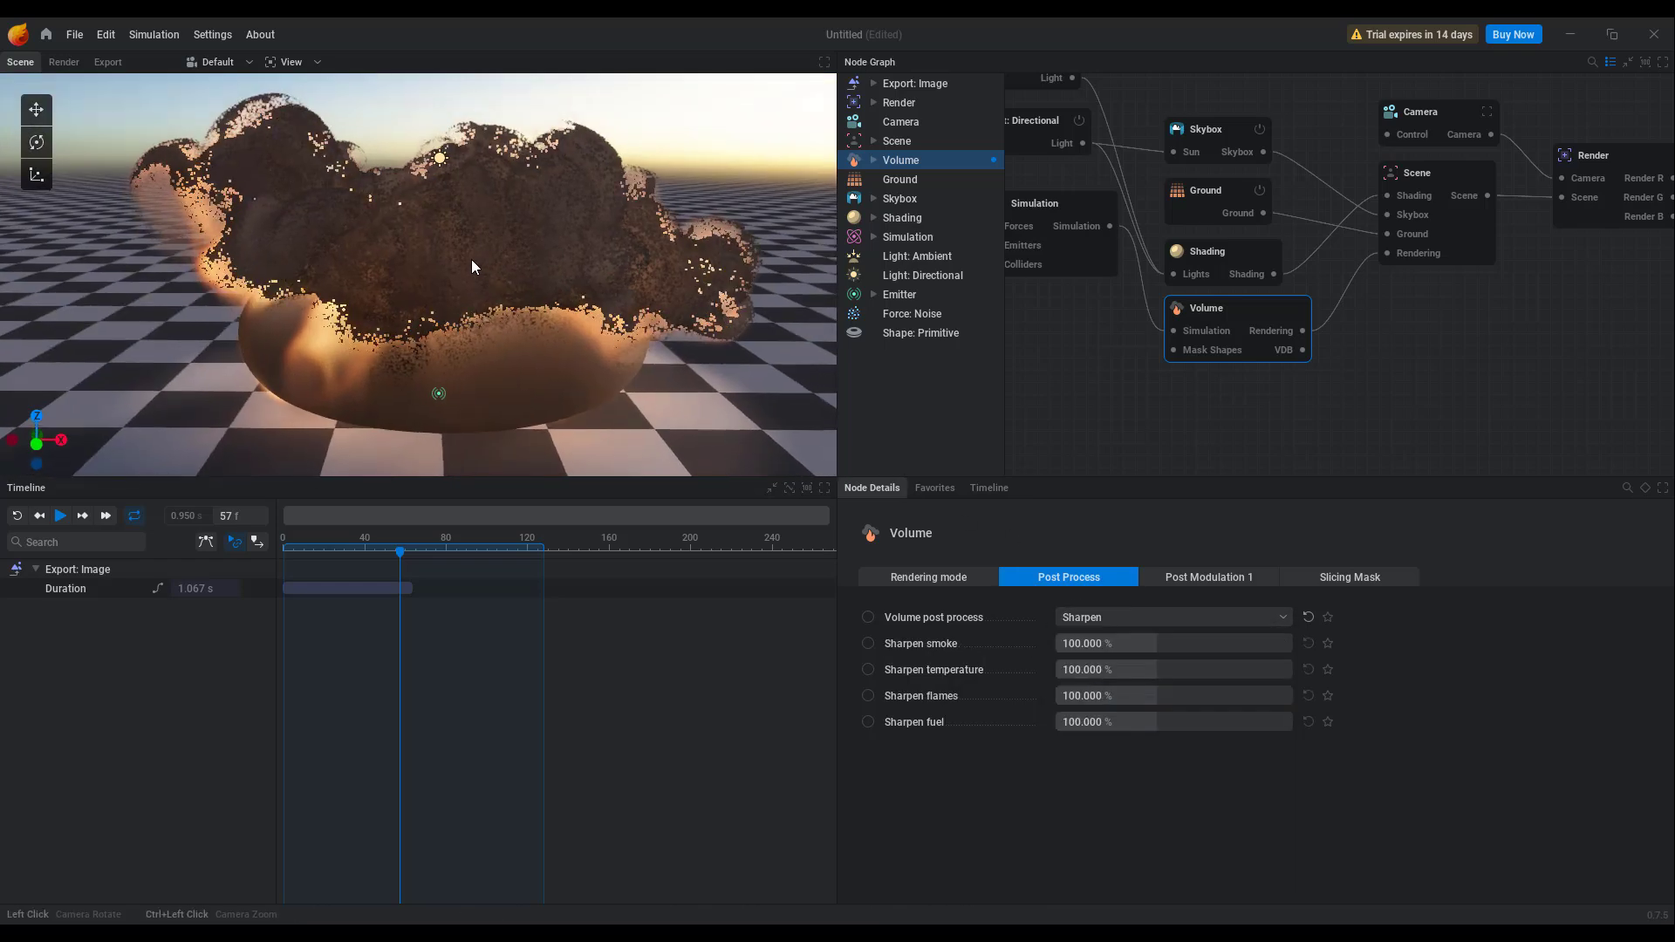
pyautogui.click(1117, 619)
pyautogui.click(1081, 706)
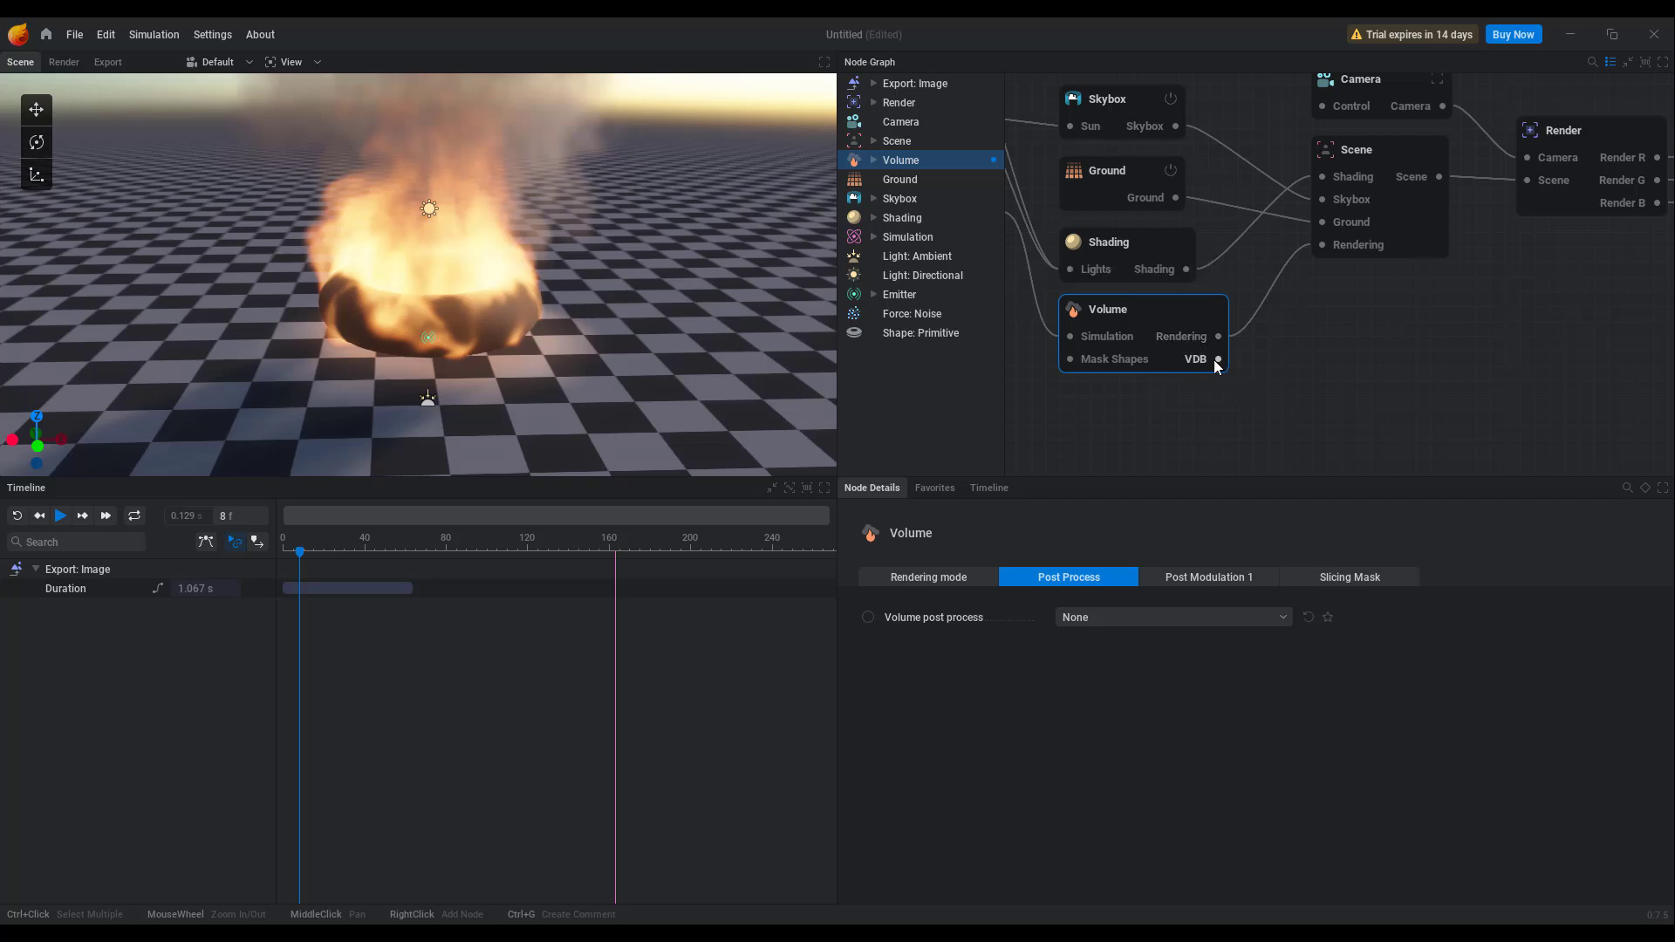
# - Connect a new Export: VDB node to the Volume node's VDB output
pyautogui.moveTo(1218, 358); pyautogui.dragTo(1368, 327)
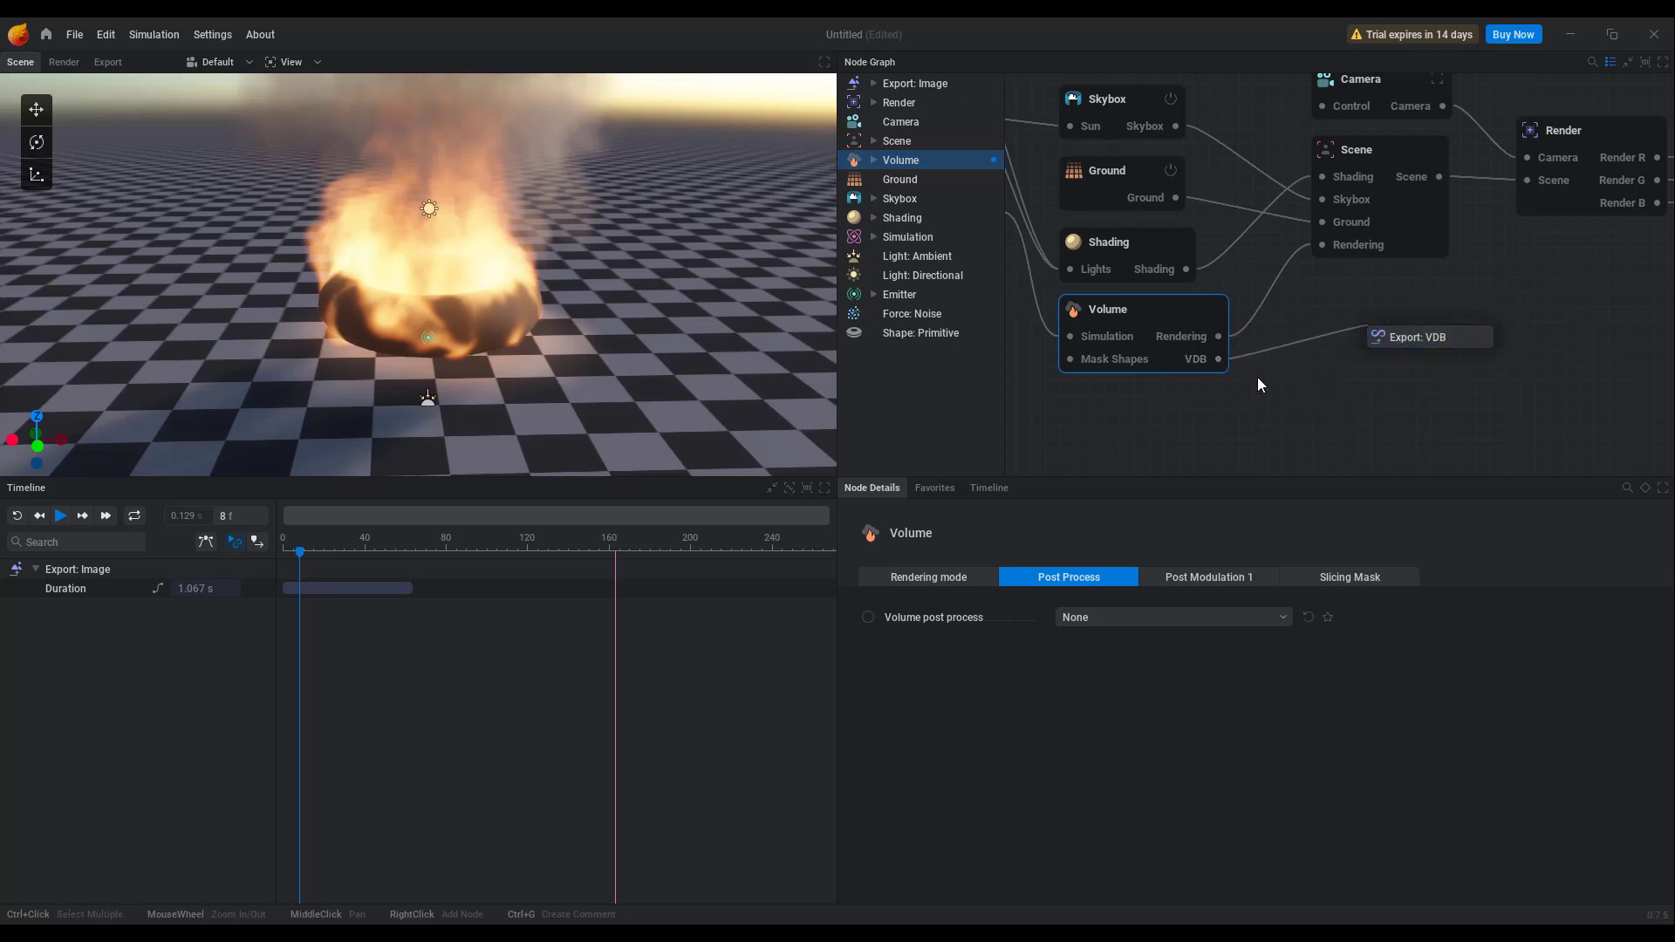
pyautogui.click(1419, 344)
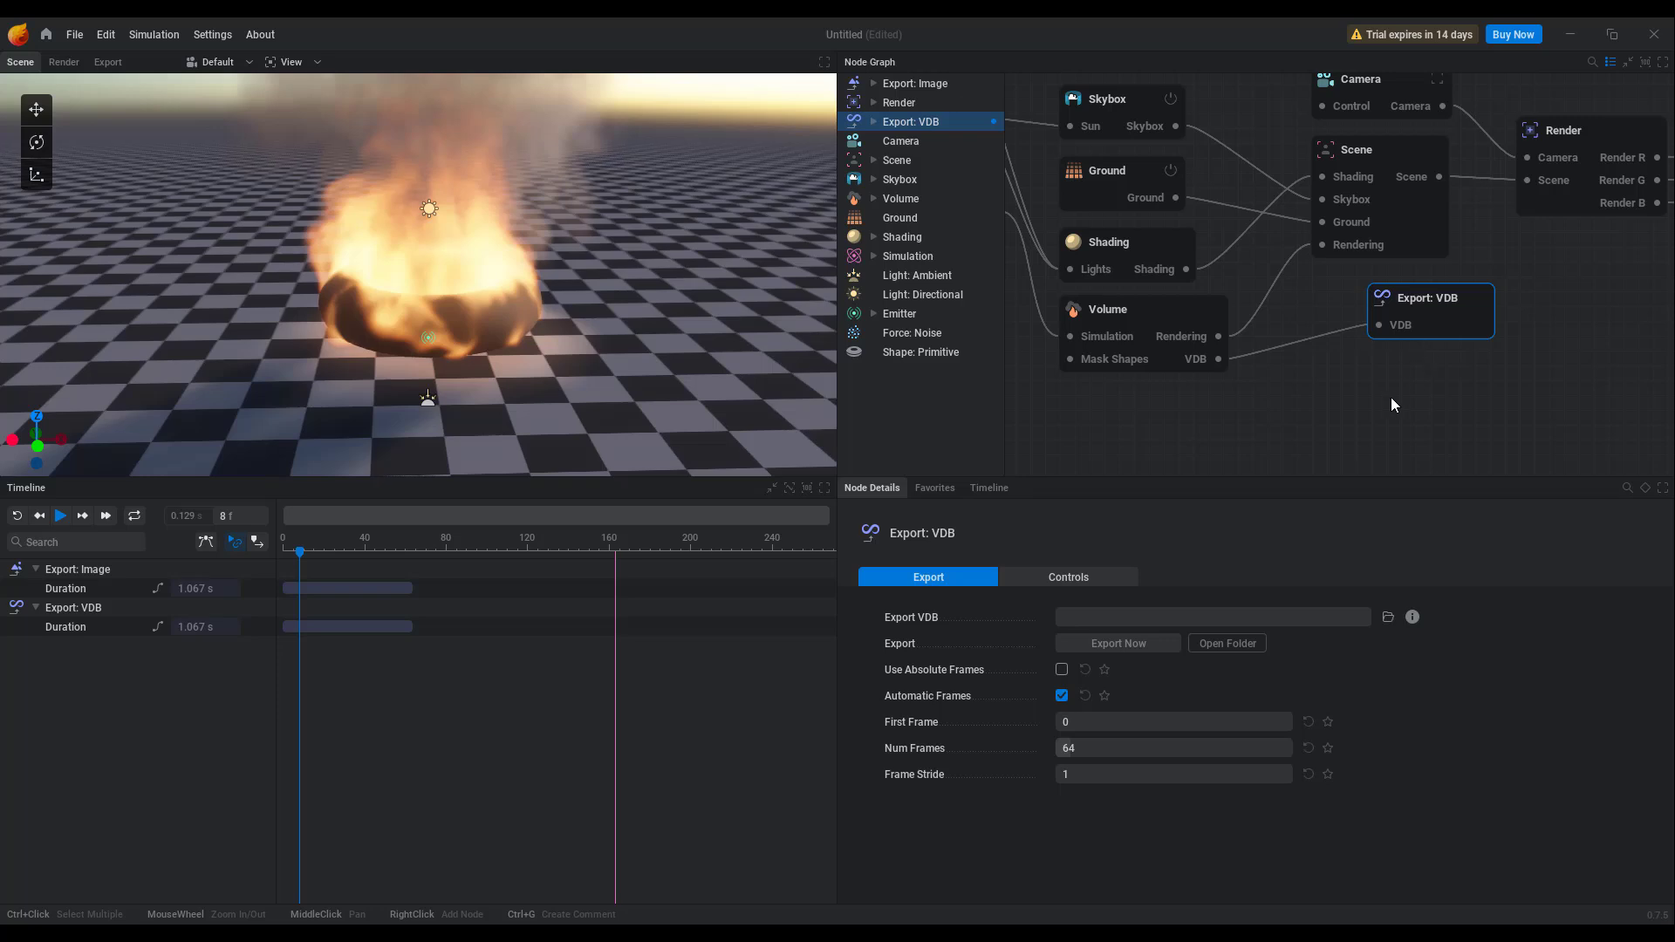
pyautogui.scroll(-5, 1387, 398)
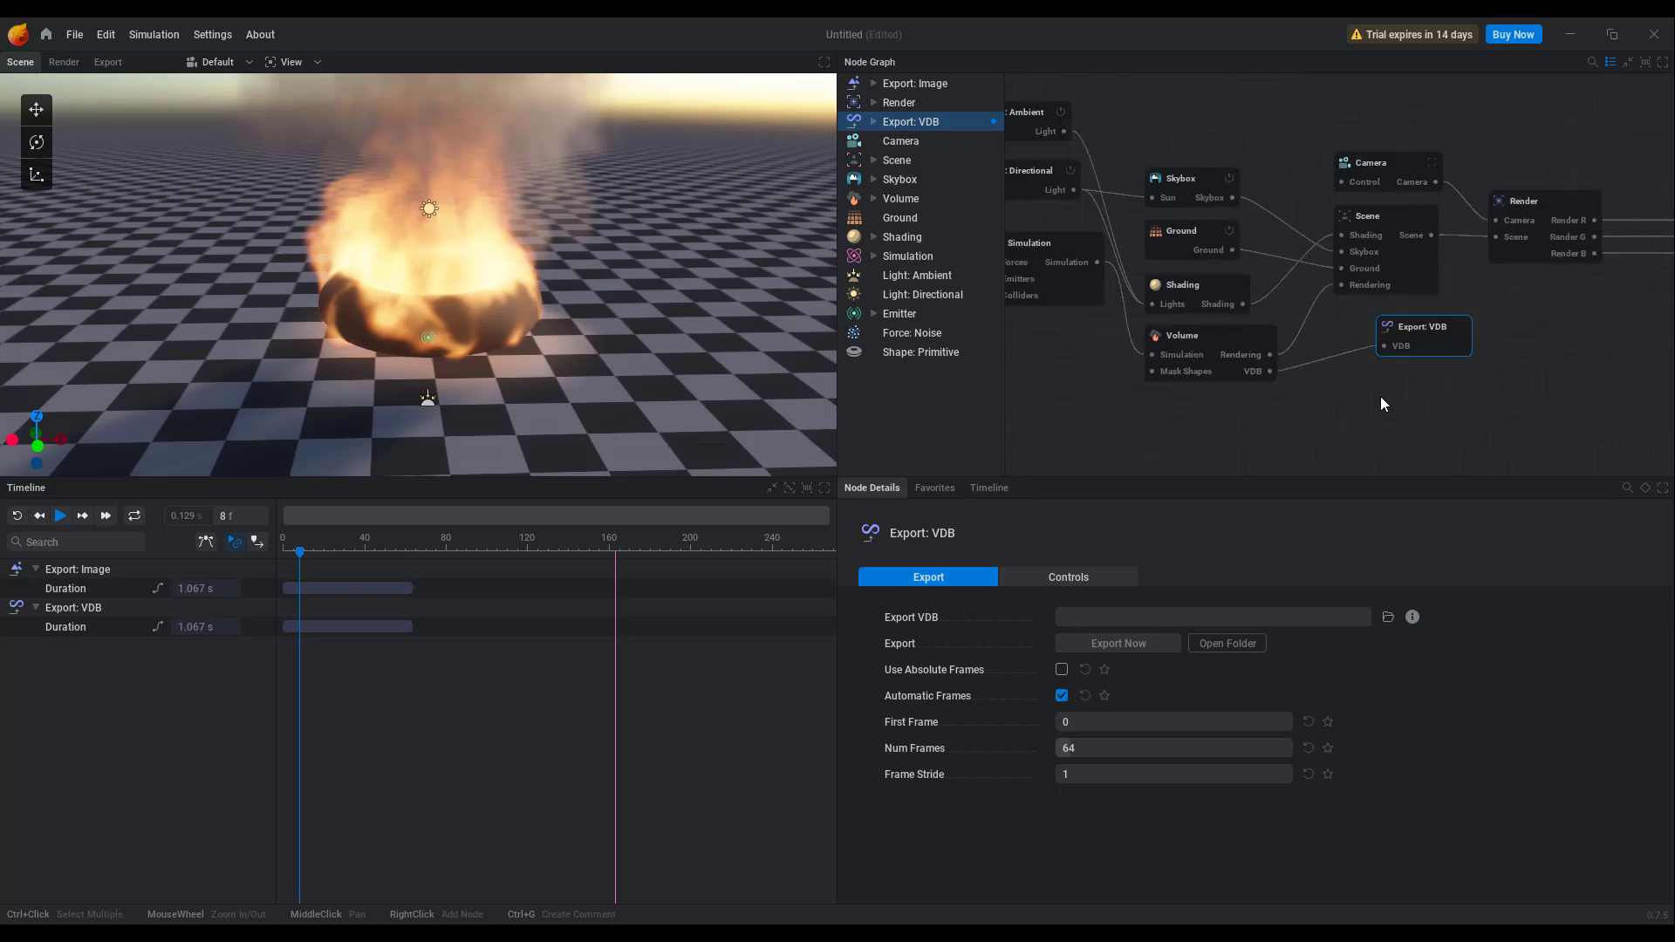
# - Wire a Collider node into the Simulation's Colliders input and give it a sphere Shape: Primitive
pyautogui.rightClick(1242, 145)
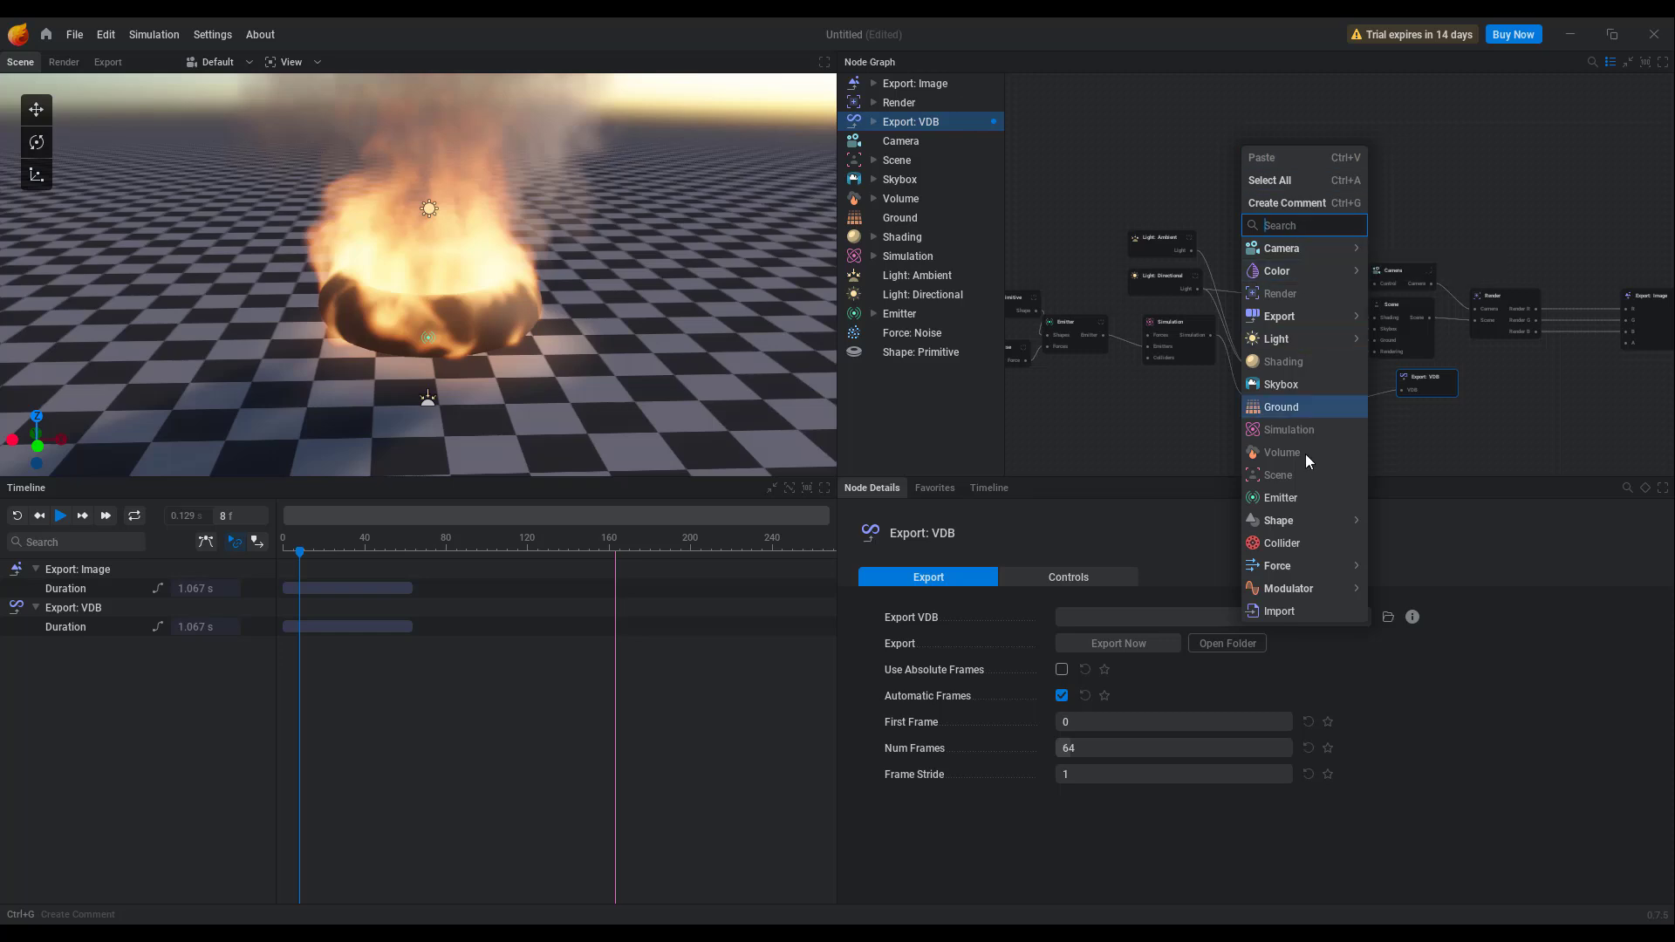
pyautogui.click(1267, 111)
pyautogui.scroll(4, 1165, 419)
pyautogui.moveTo(1165, 419); pyautogui.dragTo(1292, 456, button='middle')
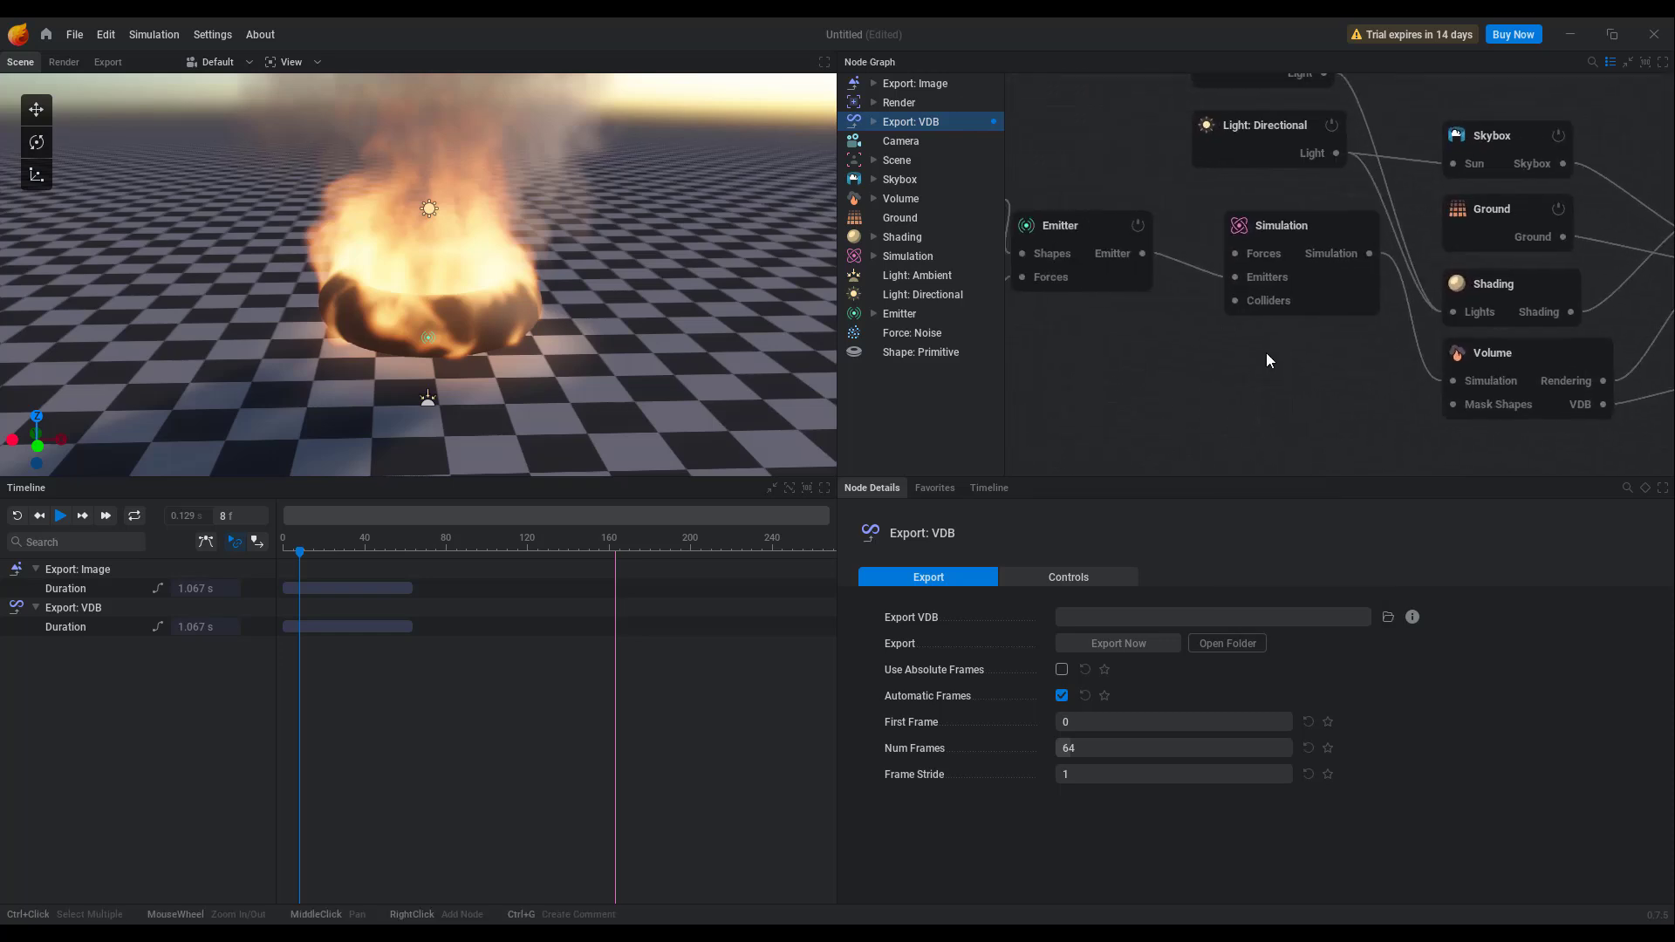
pyautogui.moveTo(1235, 302); pyautogui.dragTo(1336, 382)
pyautogui.click(1282, 345)
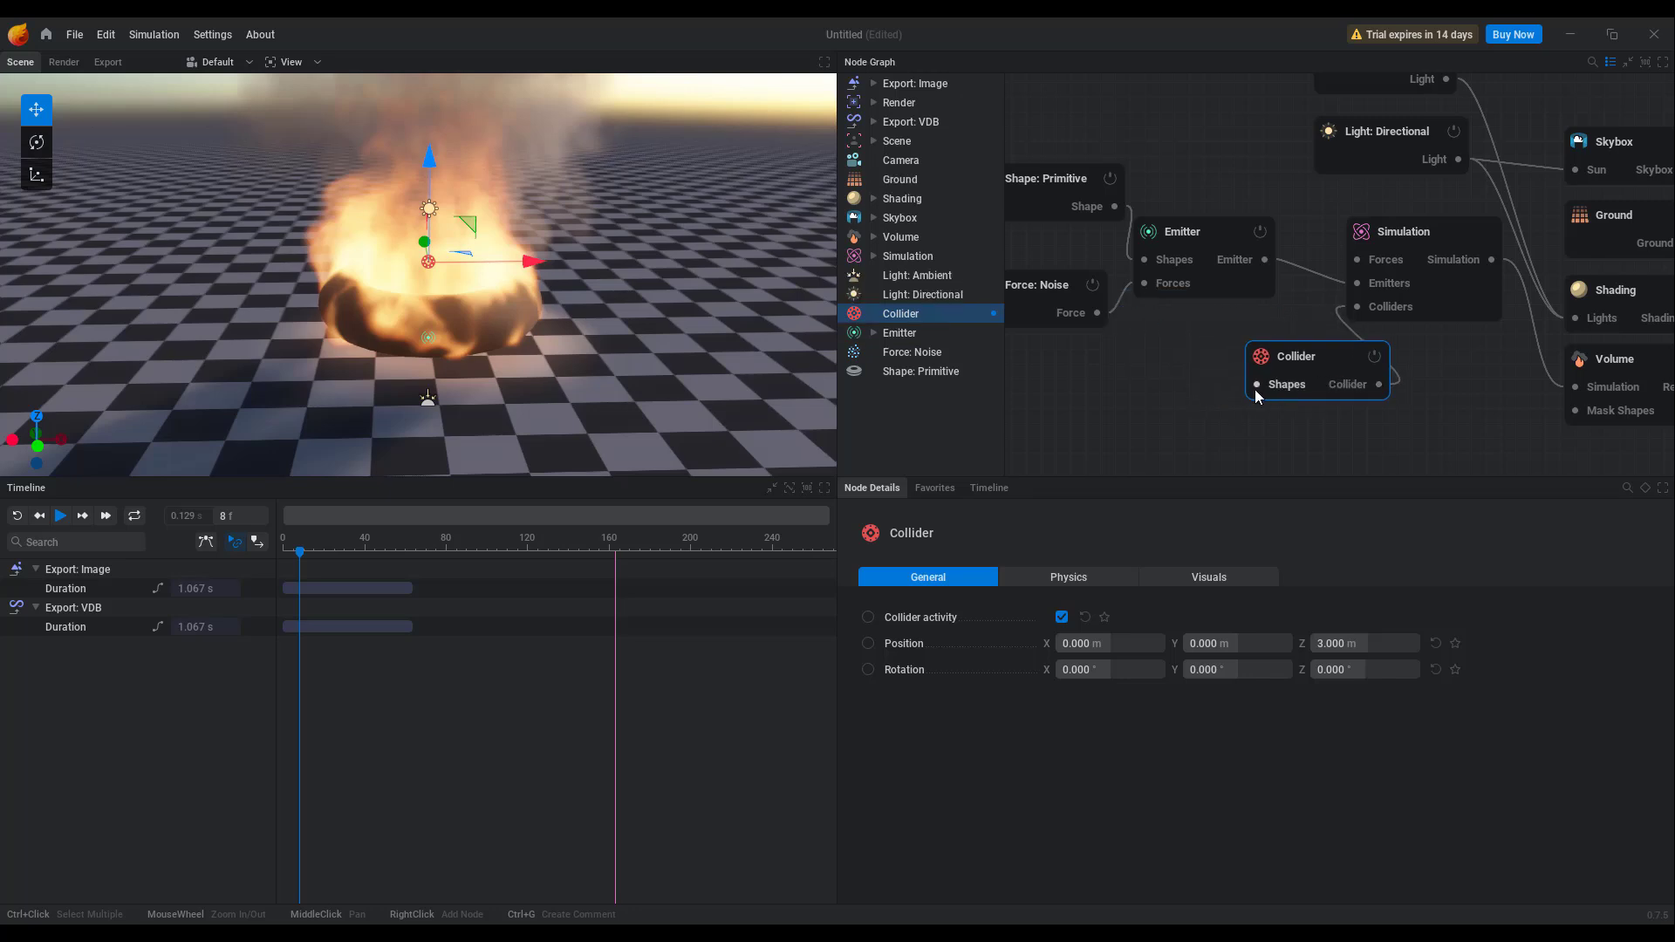
pyautogui.moveTo(1150, 373); pyautogui.dragTo(1150, 374)
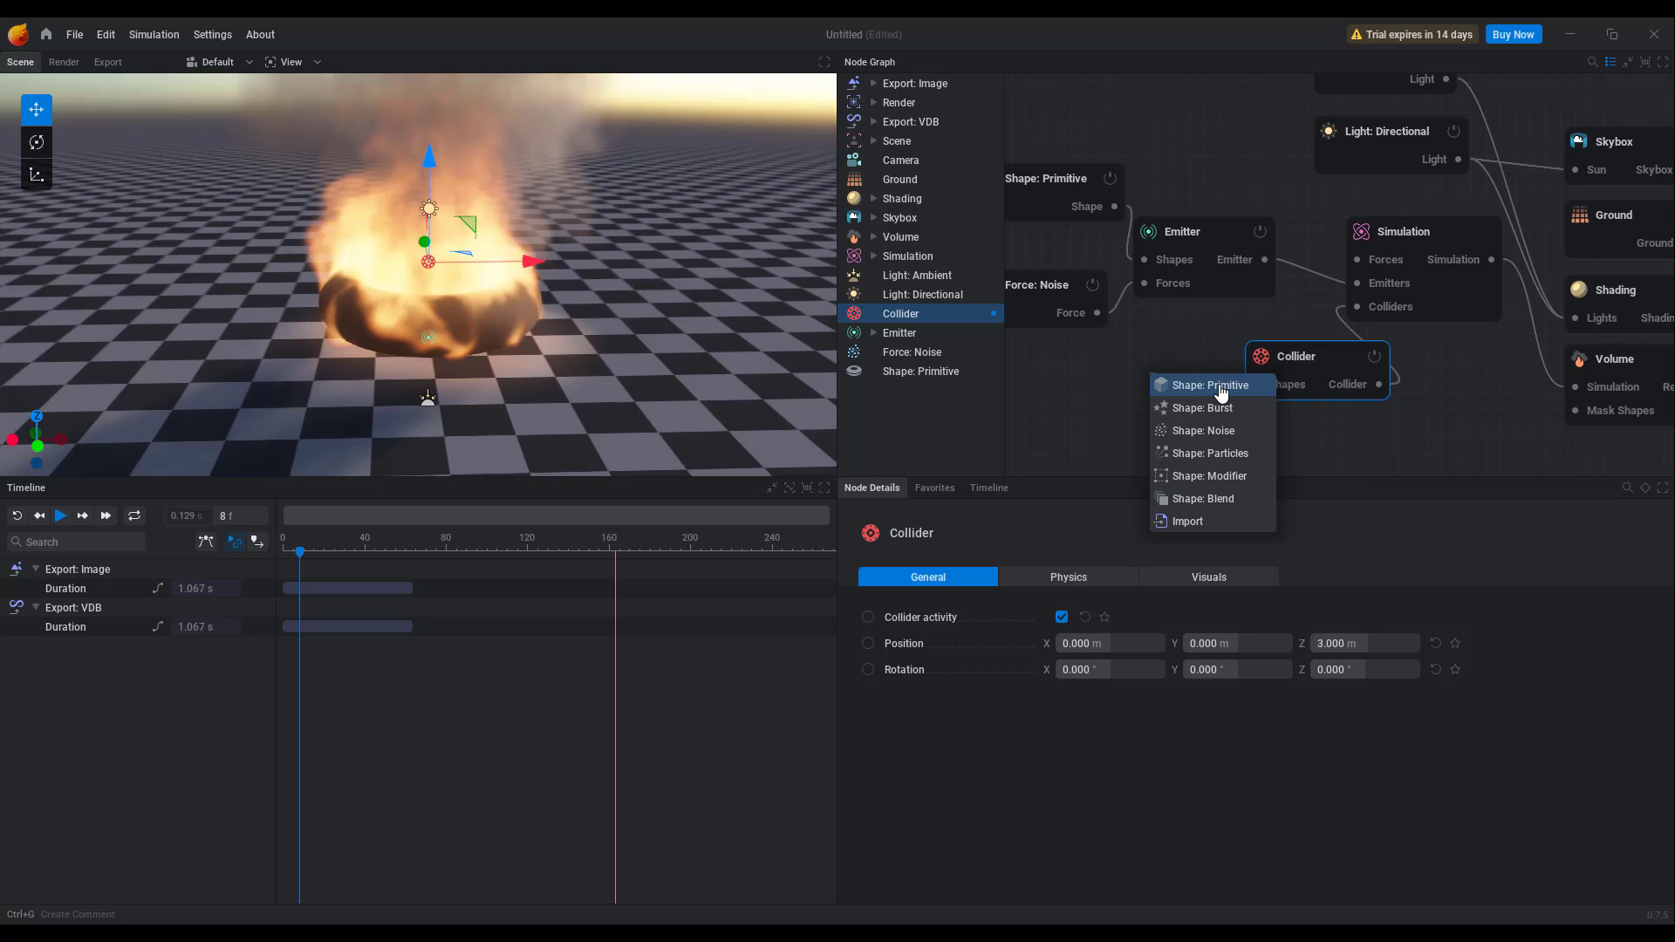
pyautogui.click(1195, 385)
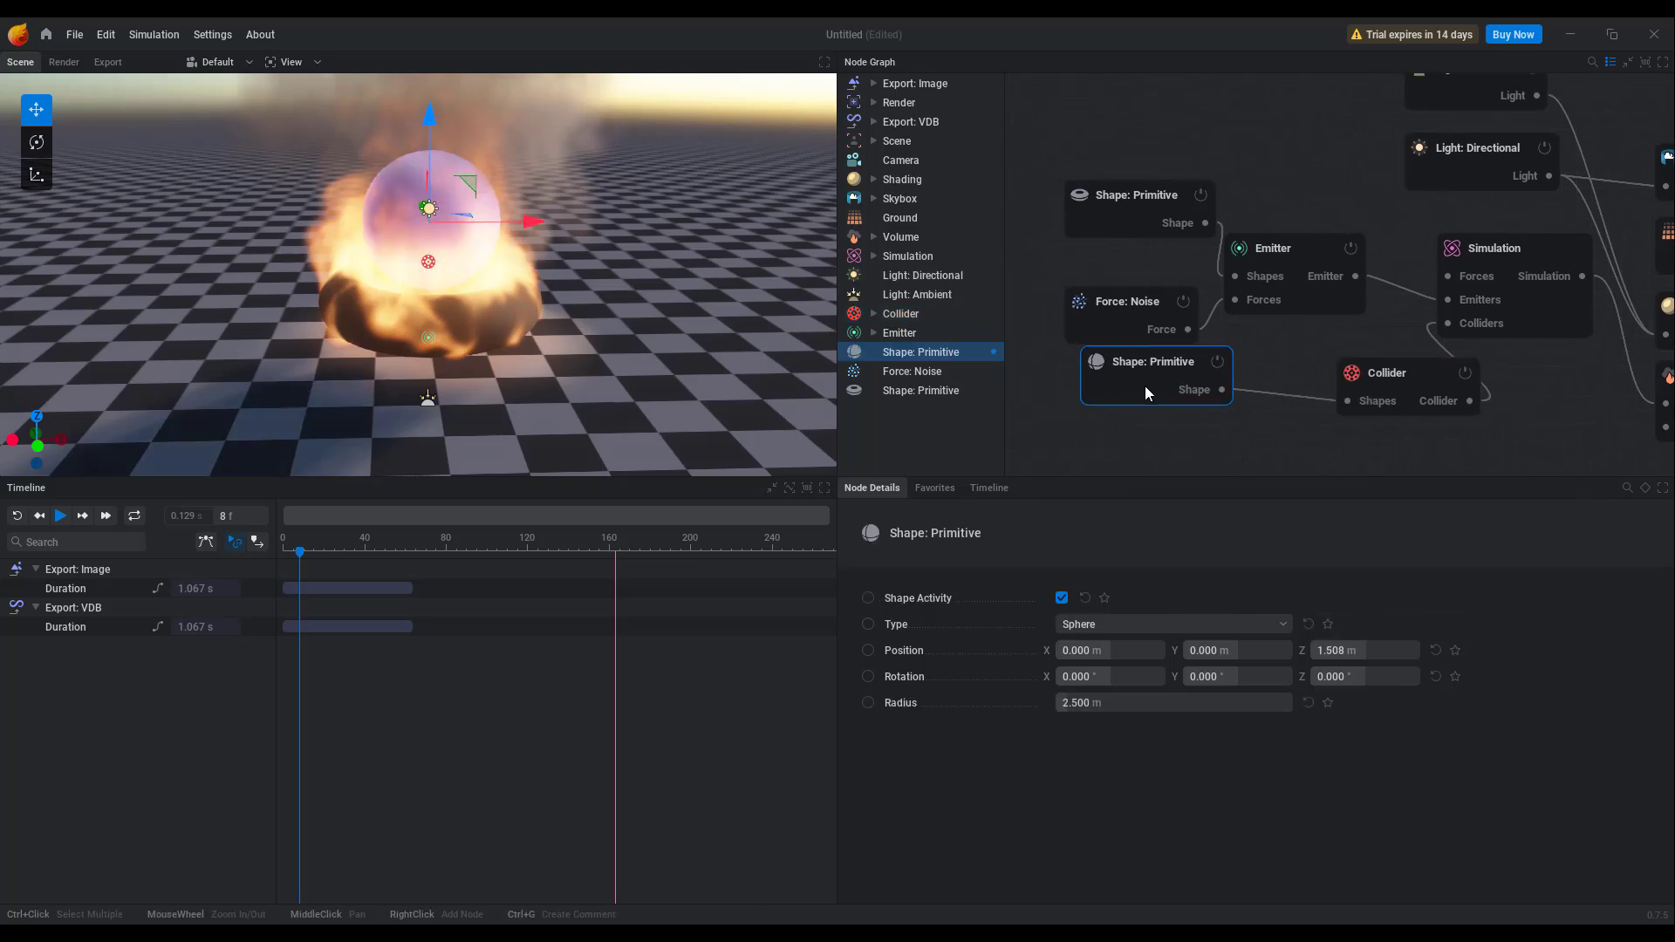
pyautogui.moveTo(1144, 385); pyautogui.dragTo(1164, 407)
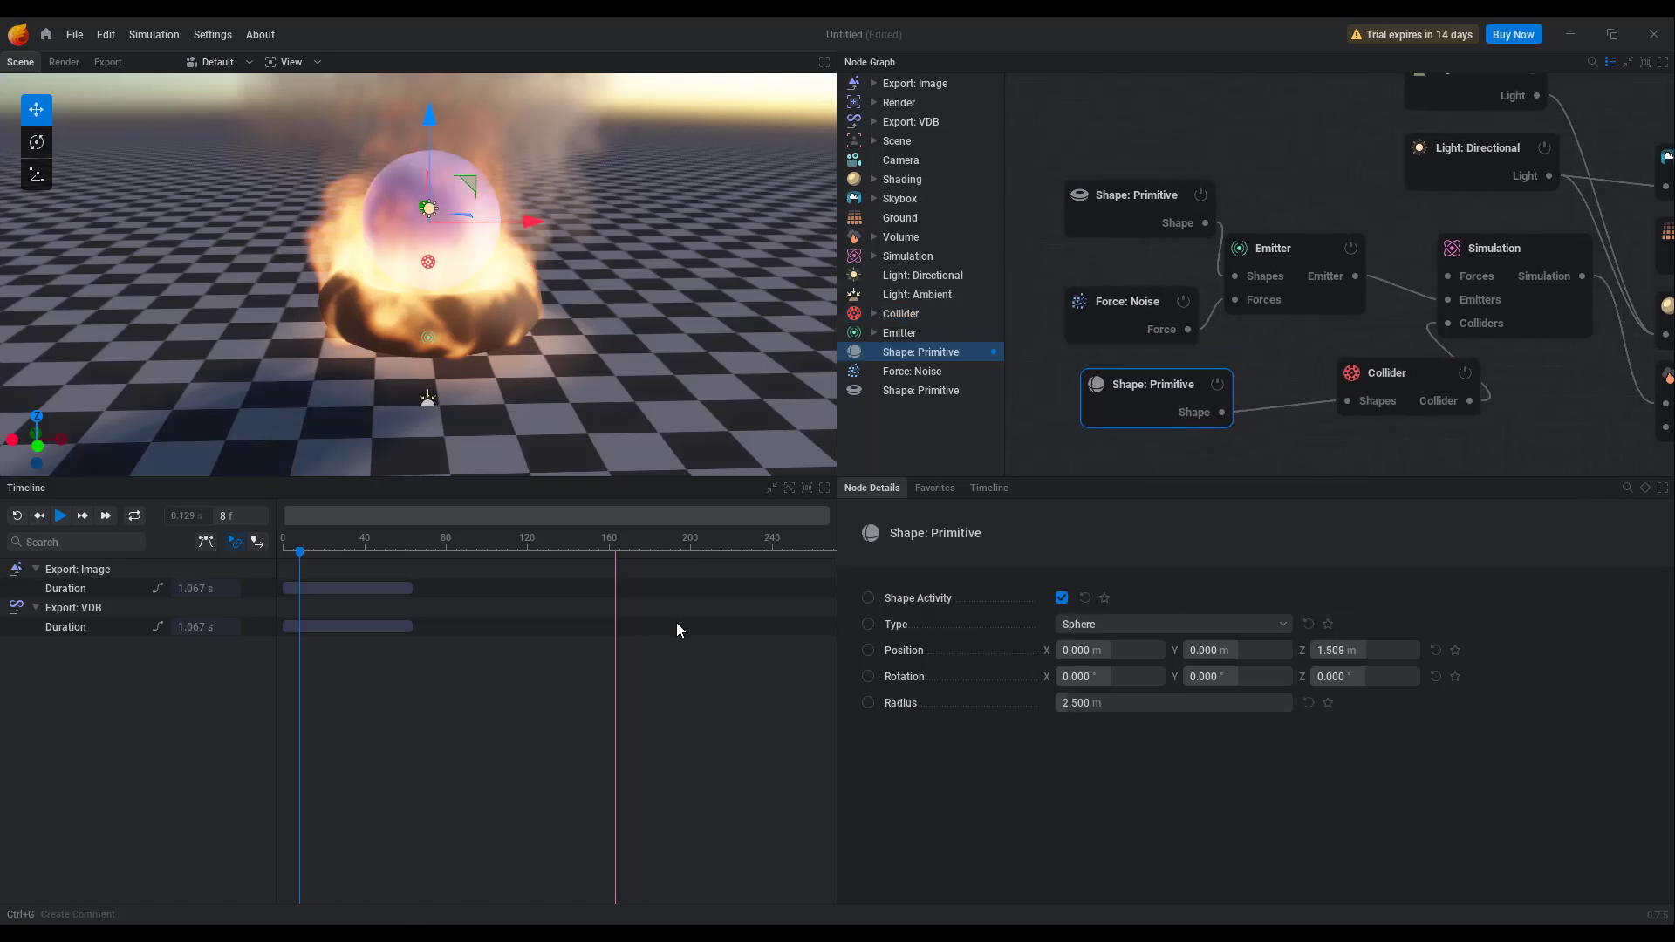
# - Reset, move the sphere 2.069 m along X, and raise it over the torus during playback
pyautogui.click(18, 517)
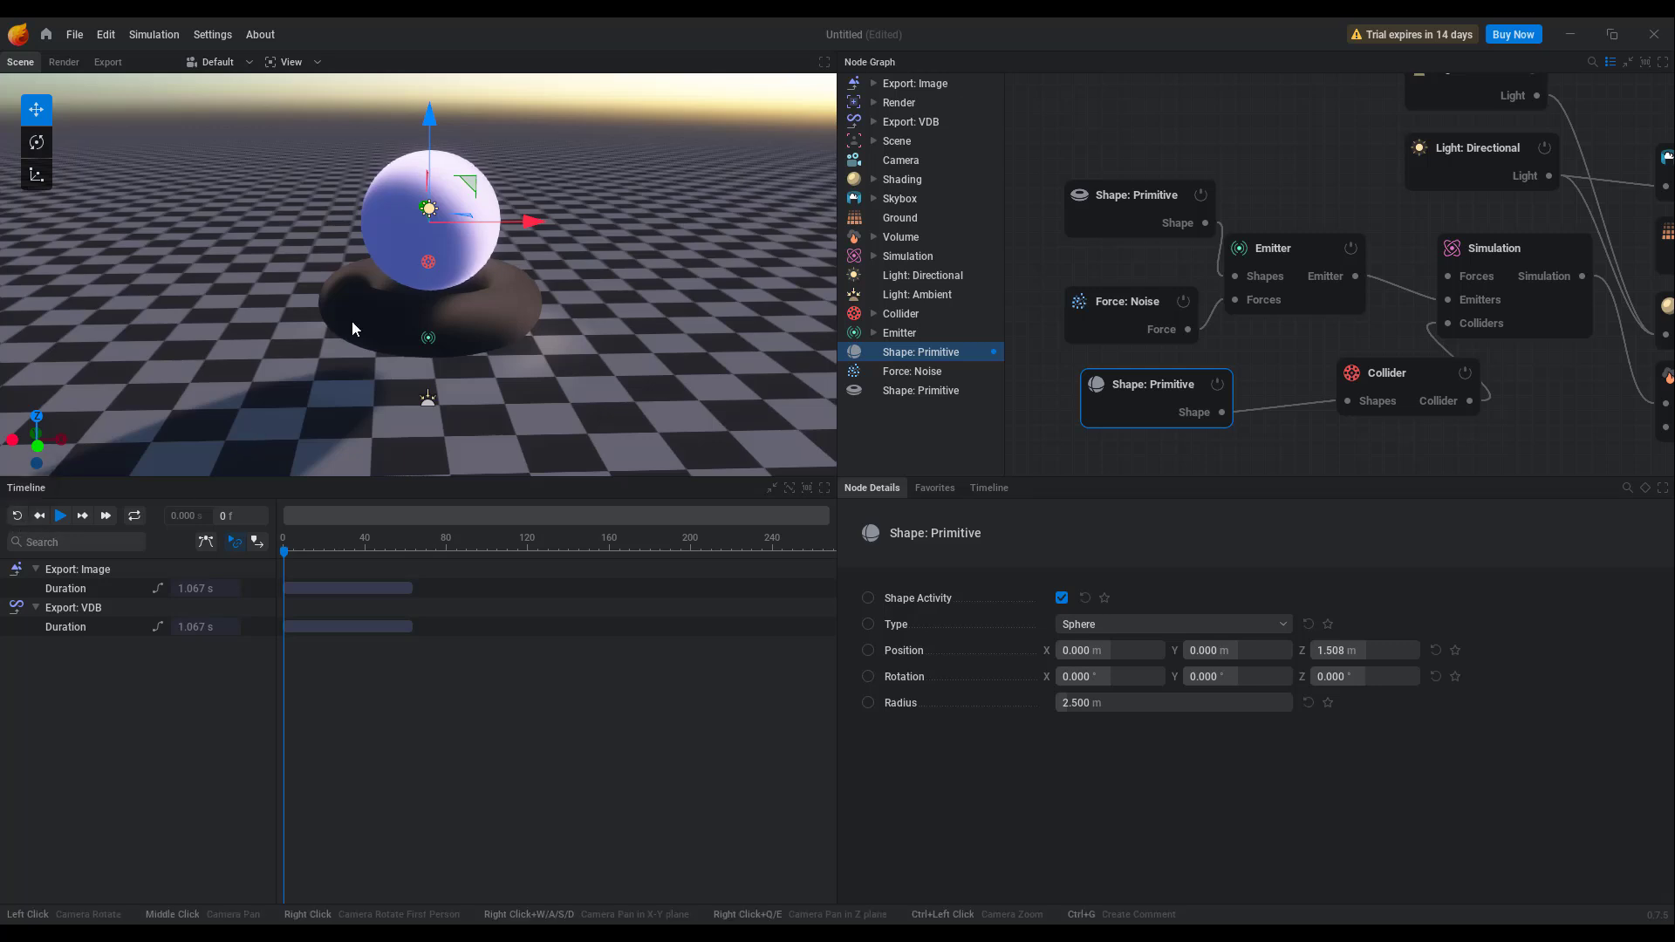
pyautogui.moveTo(520, 223); pyautogui.dragTo(577, 237)
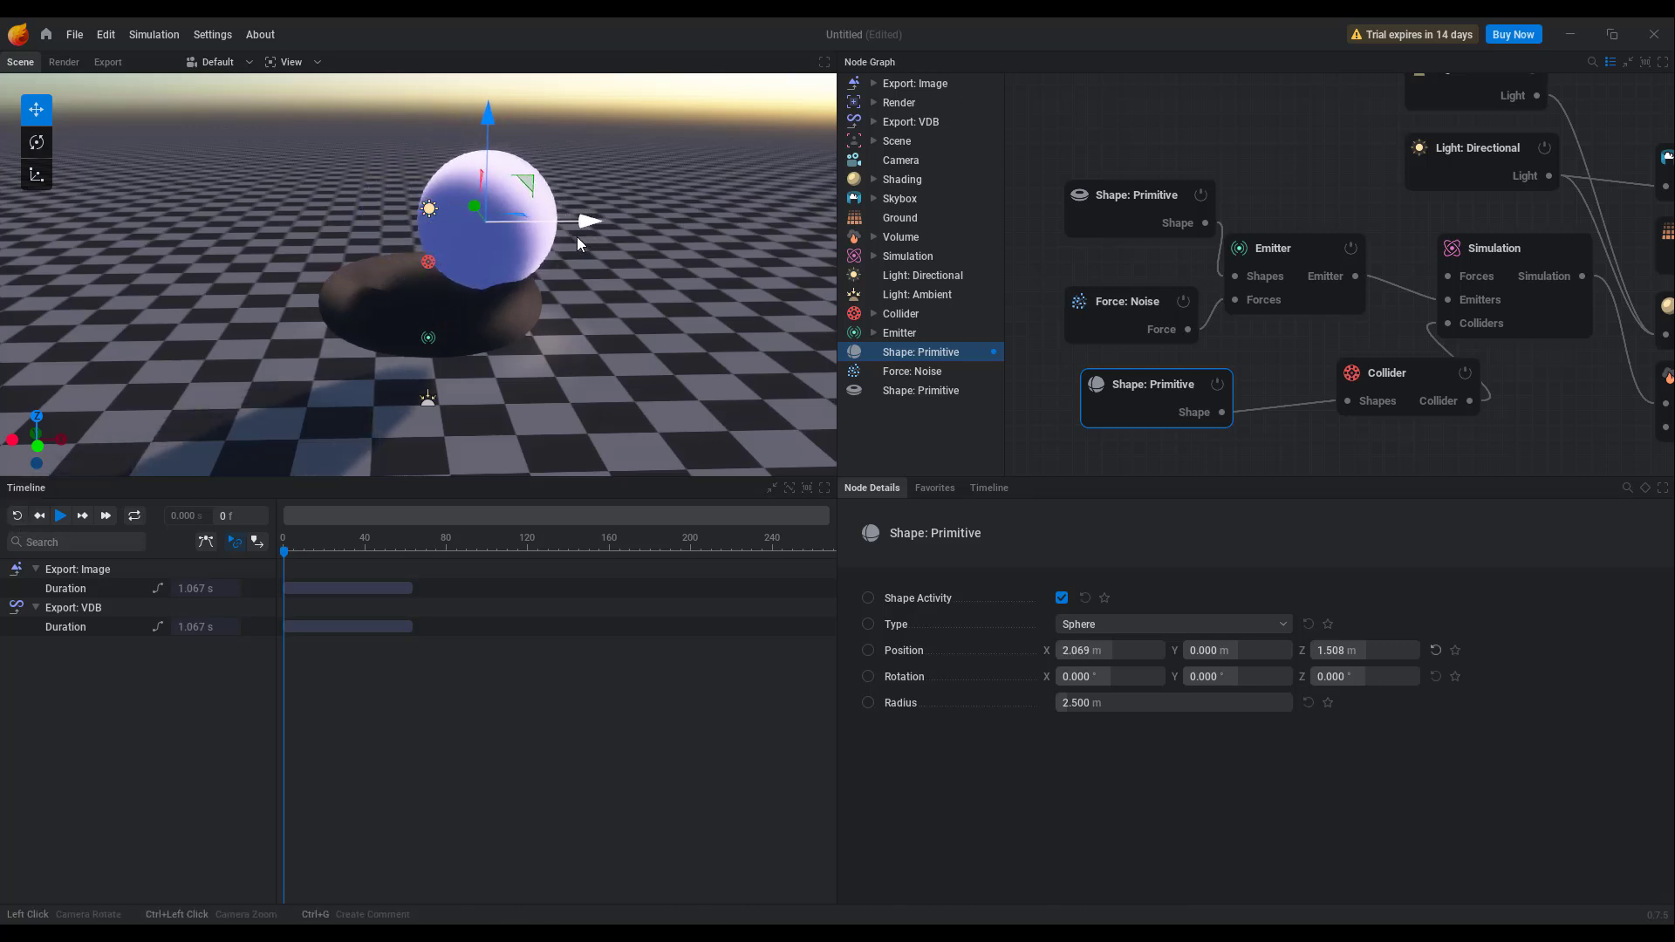
pyautogui.click(61, 516)
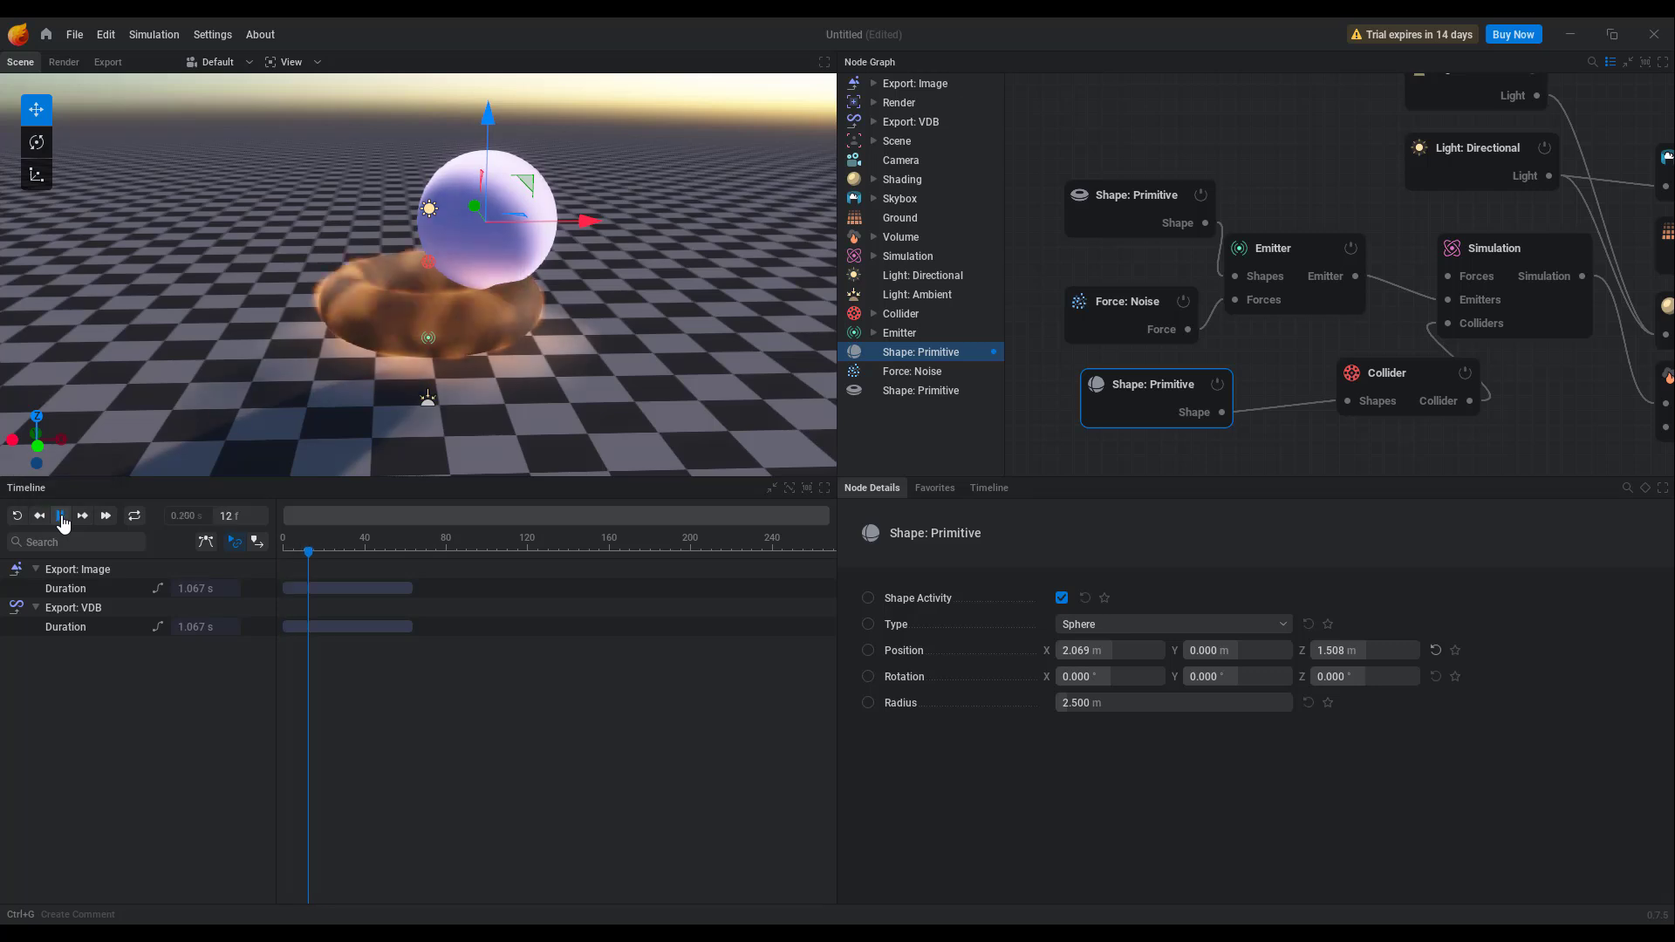
pyautogui.scroll(-3, 556, 245)
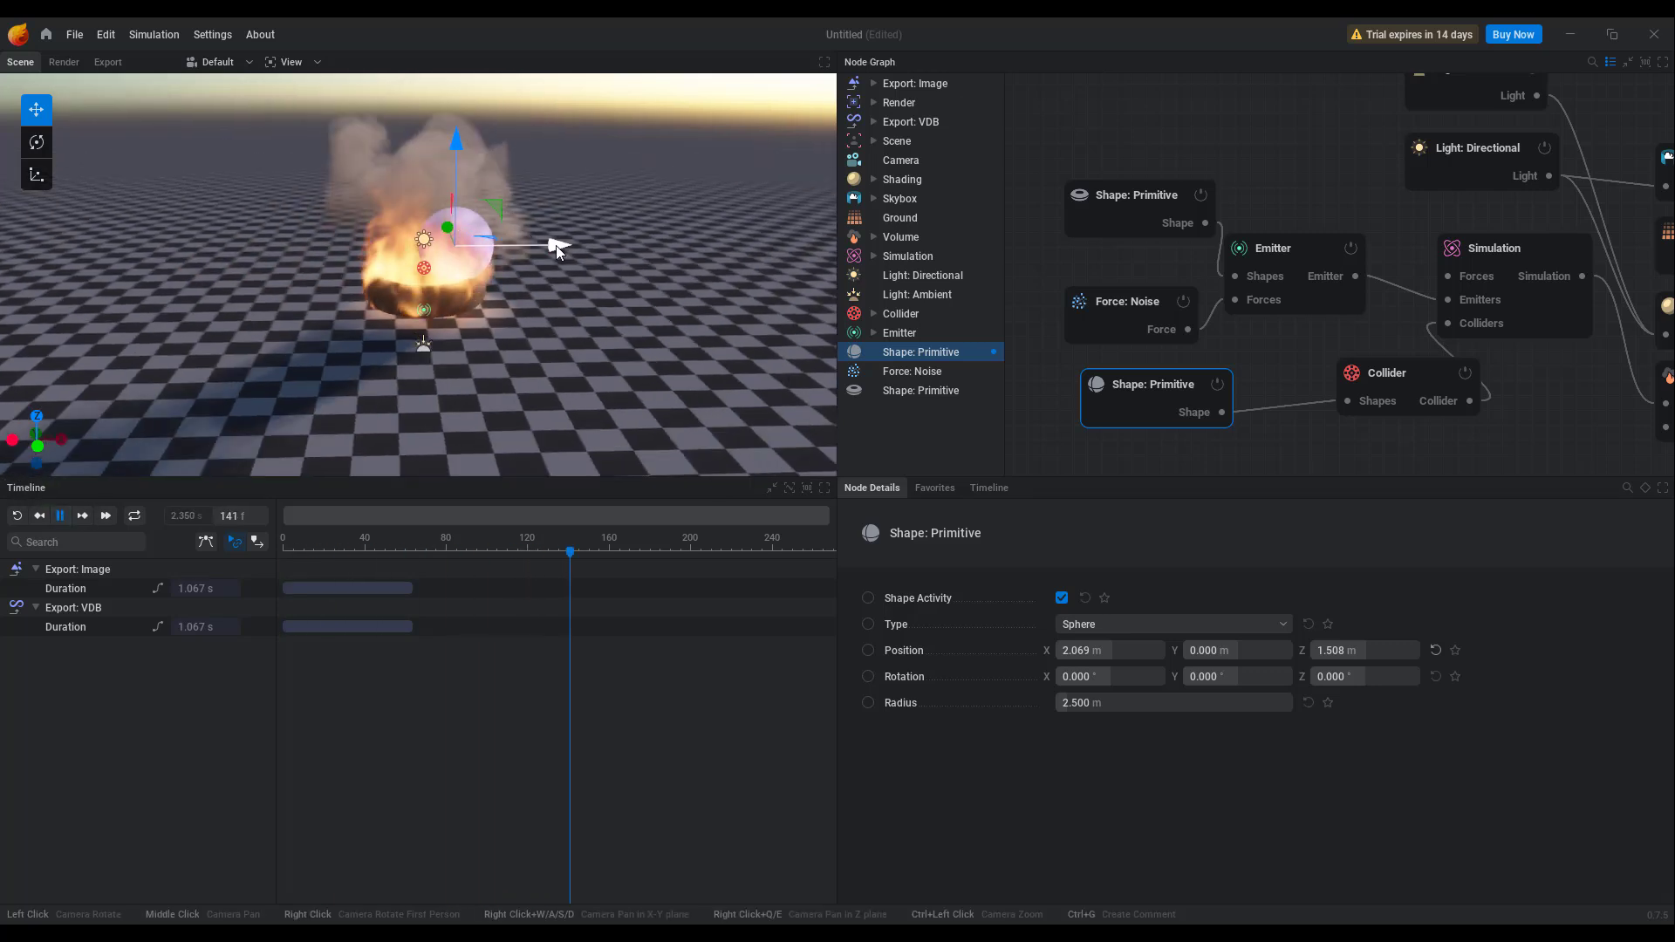
pyautogui.moveTo(509, 211); pyautogui.dragTo(467, 204)
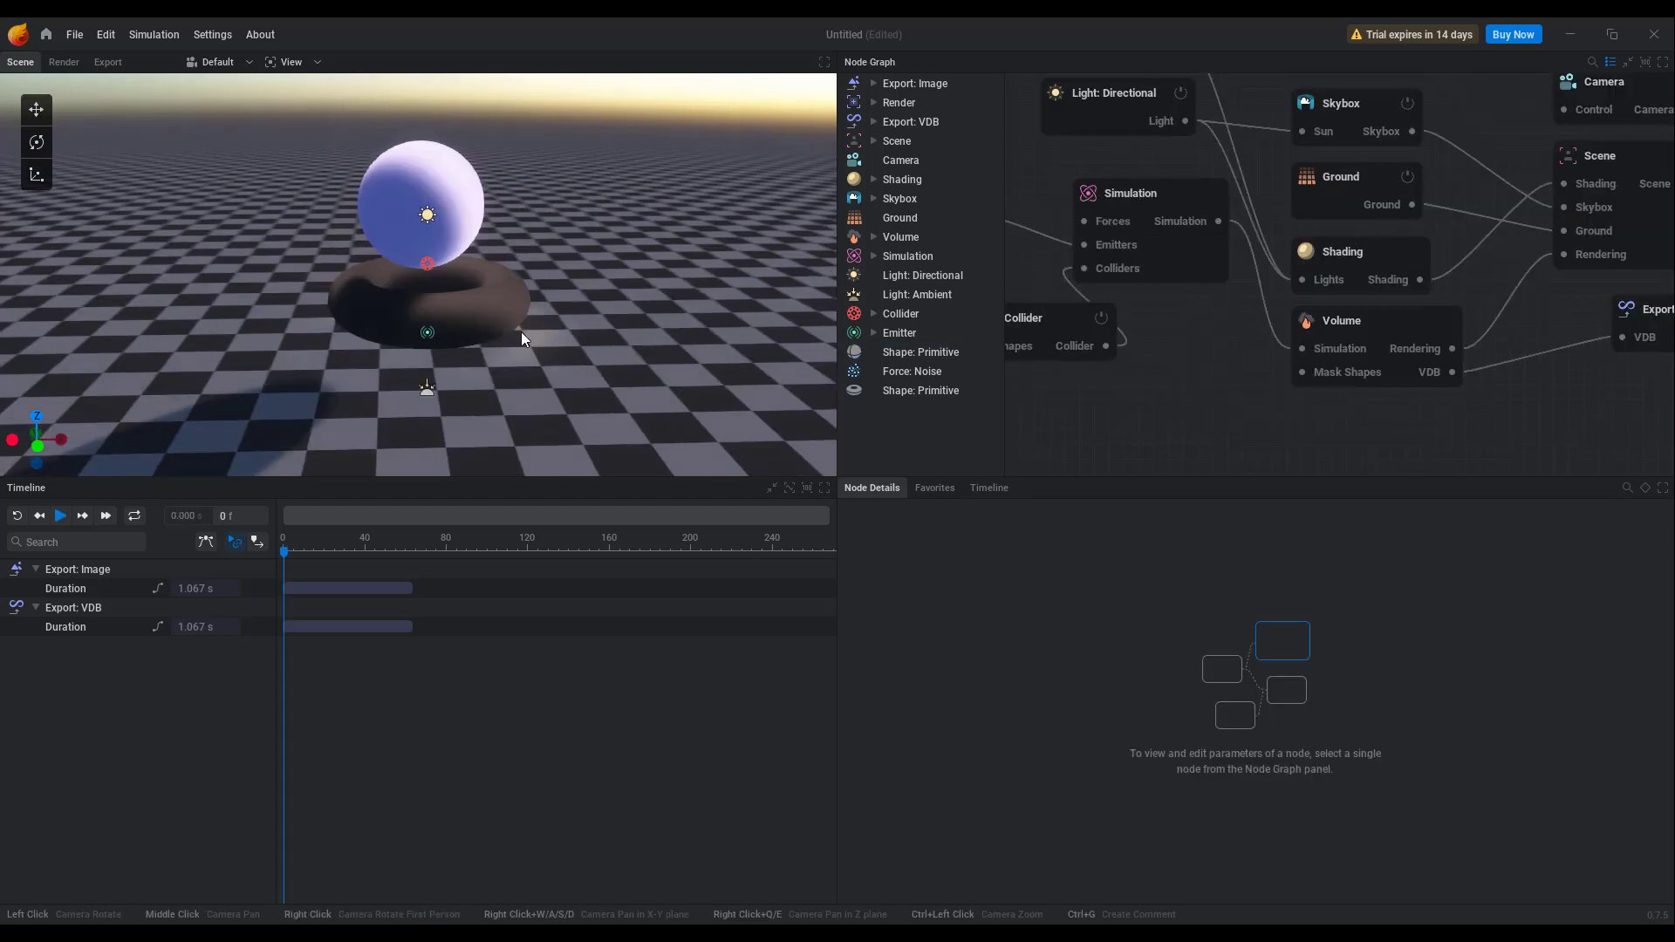
# - Cancel the mask-shape connection and move the Collider node left in the graph
pyautogui.moveTo(1311, 373); pyautogui.dragTo(1157, 402)
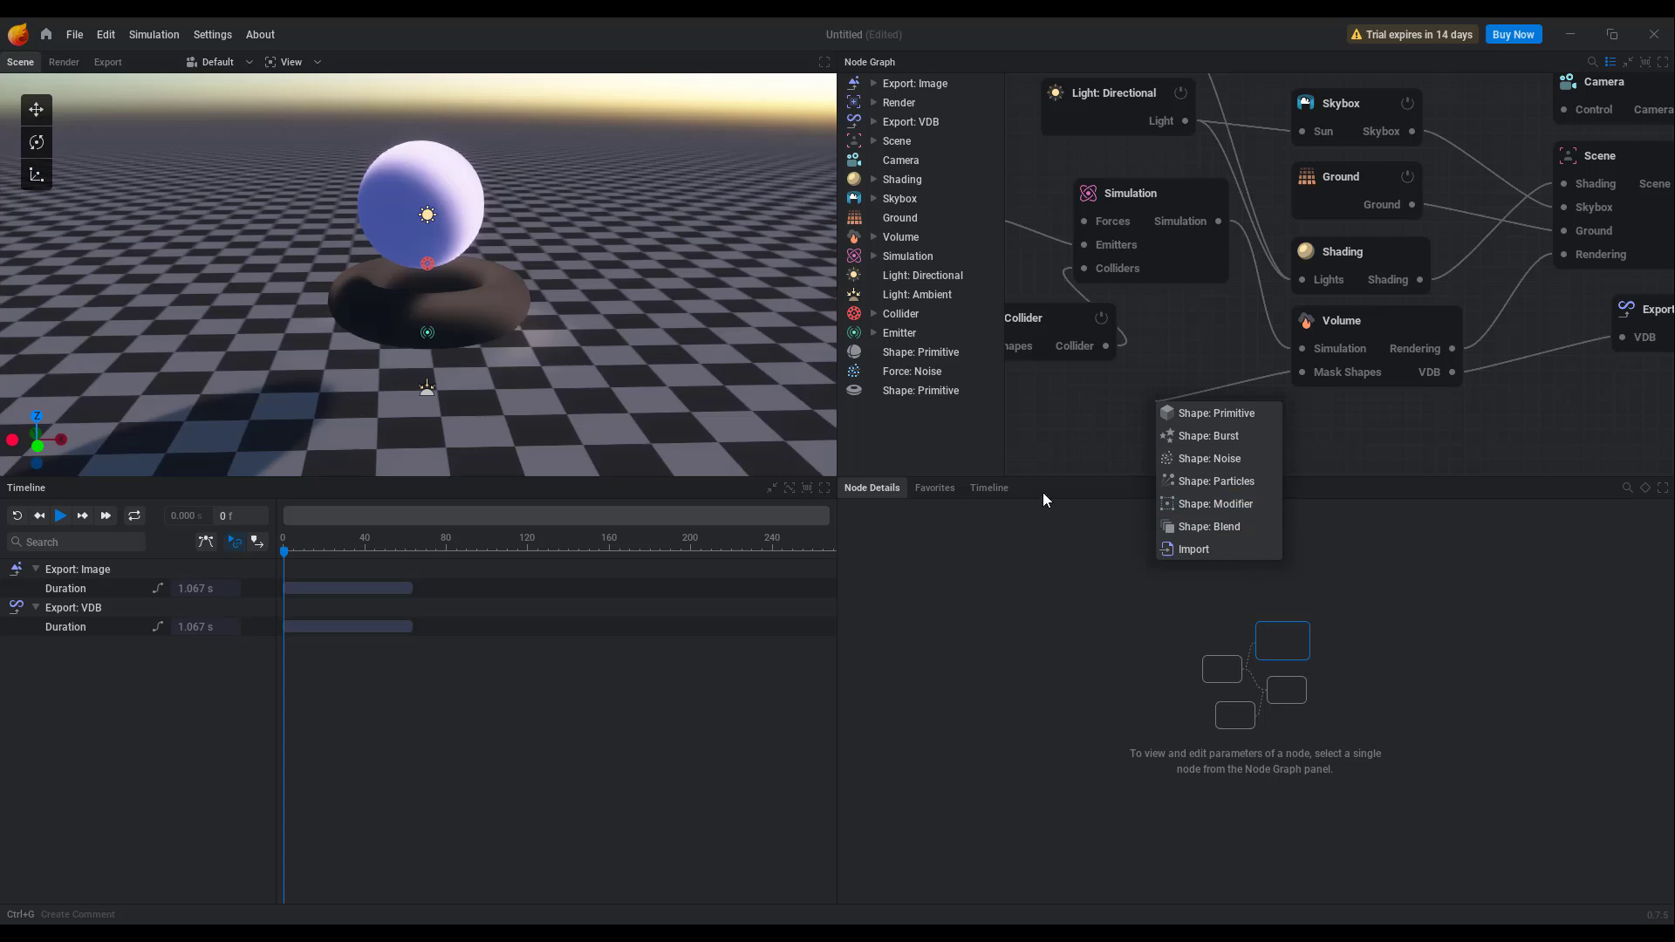
pyautogui.click(1077, 428)
pyautogui.moveTo(1076, 428); pyautogui.dragTo(1361, 458, button='middle')
pyautogui.moveTo(1319, 354); pyautogui.dragTo(1260, 352)
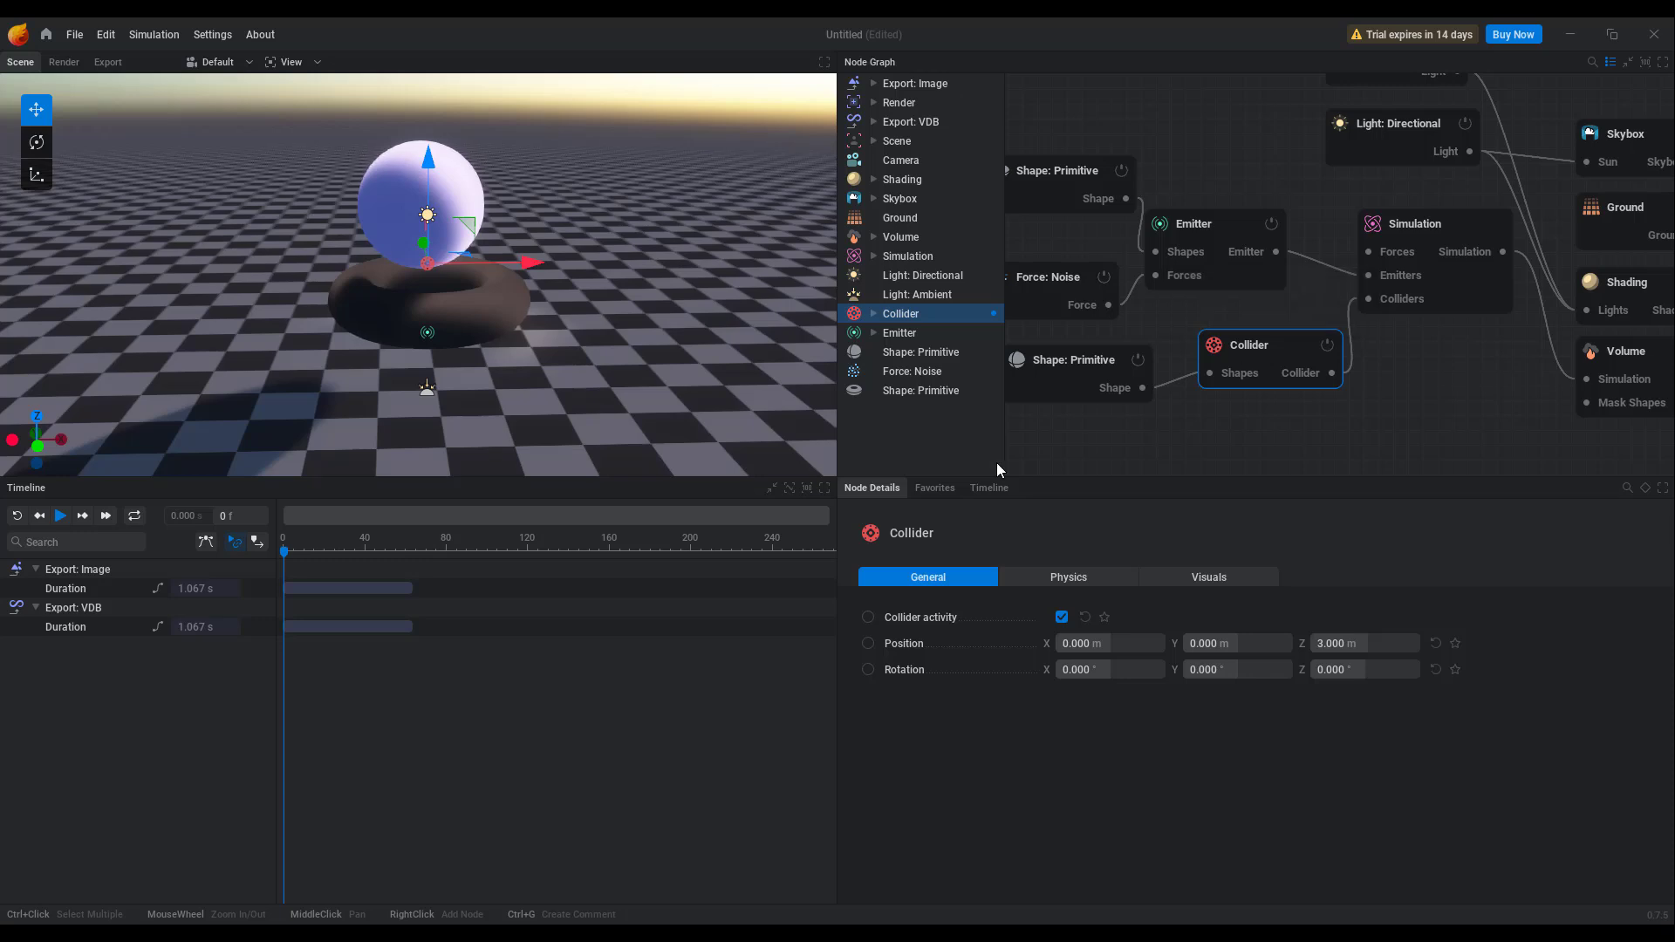
# - Sweep the sphere through the playing flames, toggling the collider off and back on
pyautogui.click(60, 516)
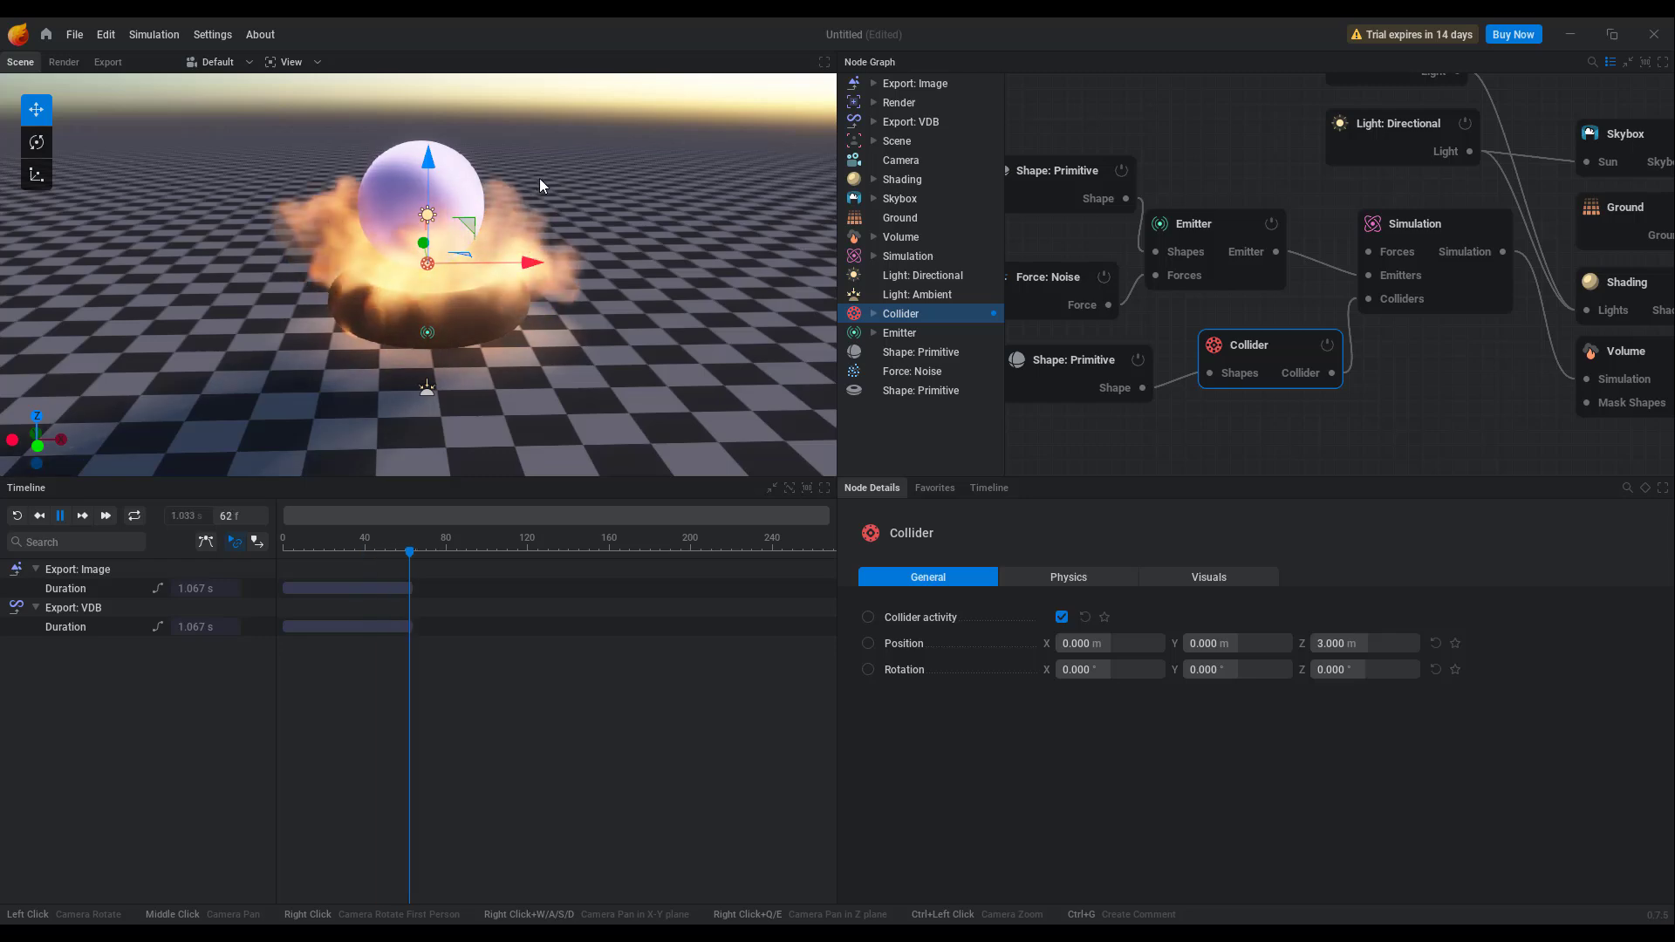
pyautogui.moveTo(458, 227); pyautogui.dragTo(527, 221)
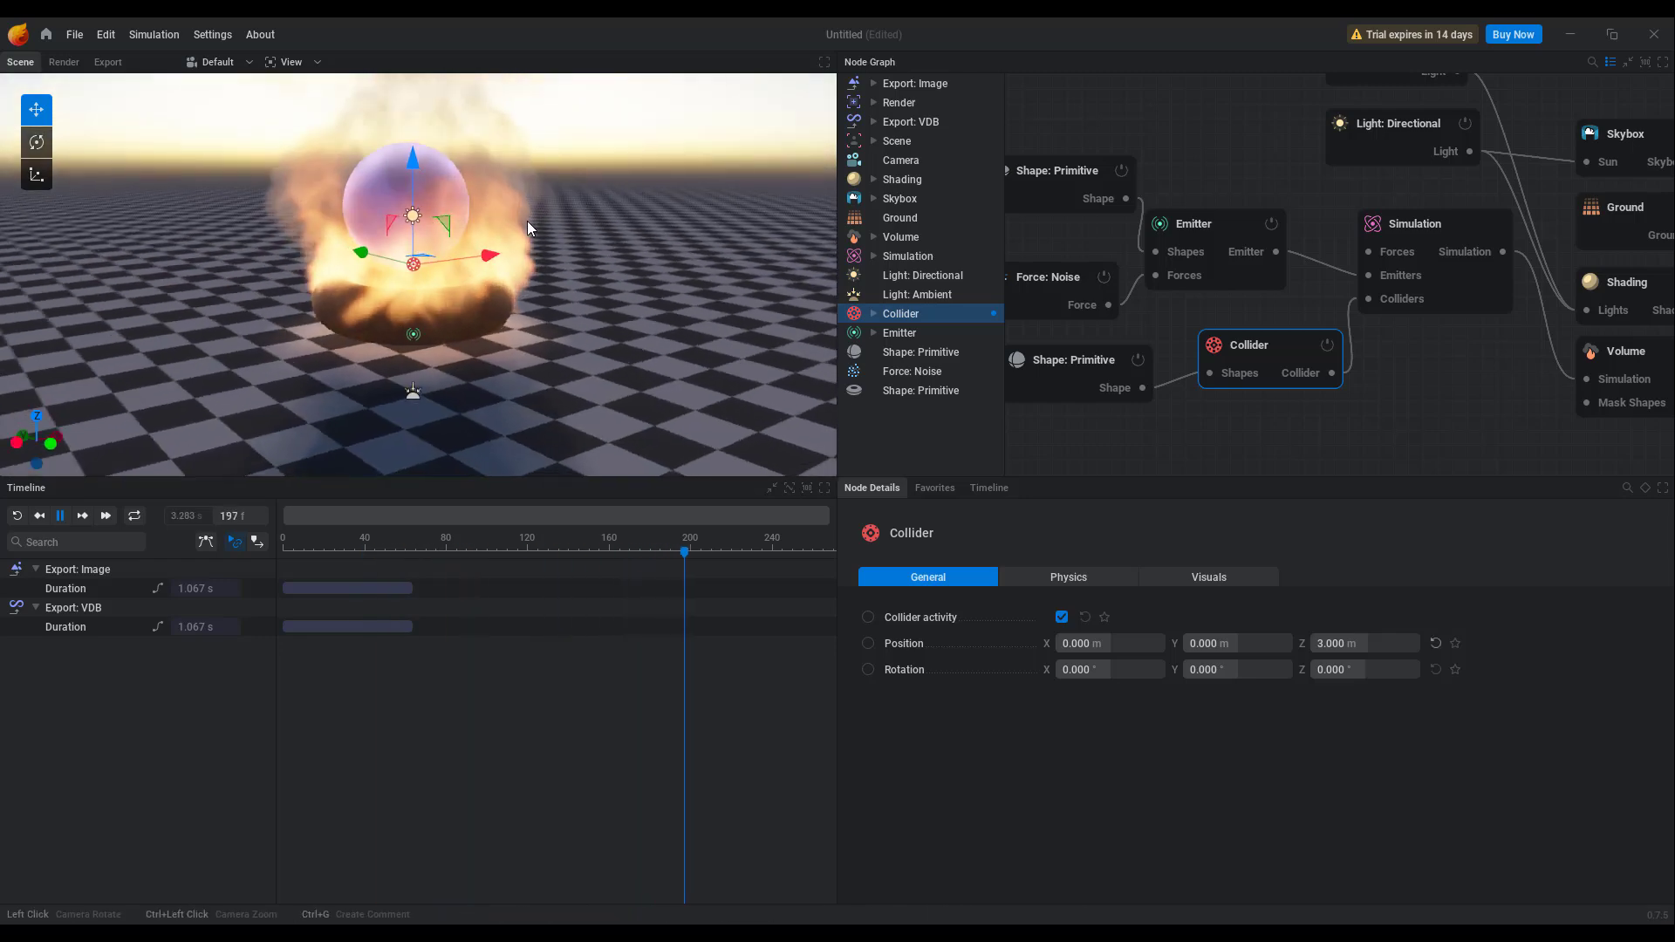
pyautogui.click(1053, 370)
pyautogui.moveTo(447, 164); pyautogui.dragTo(431, 131)
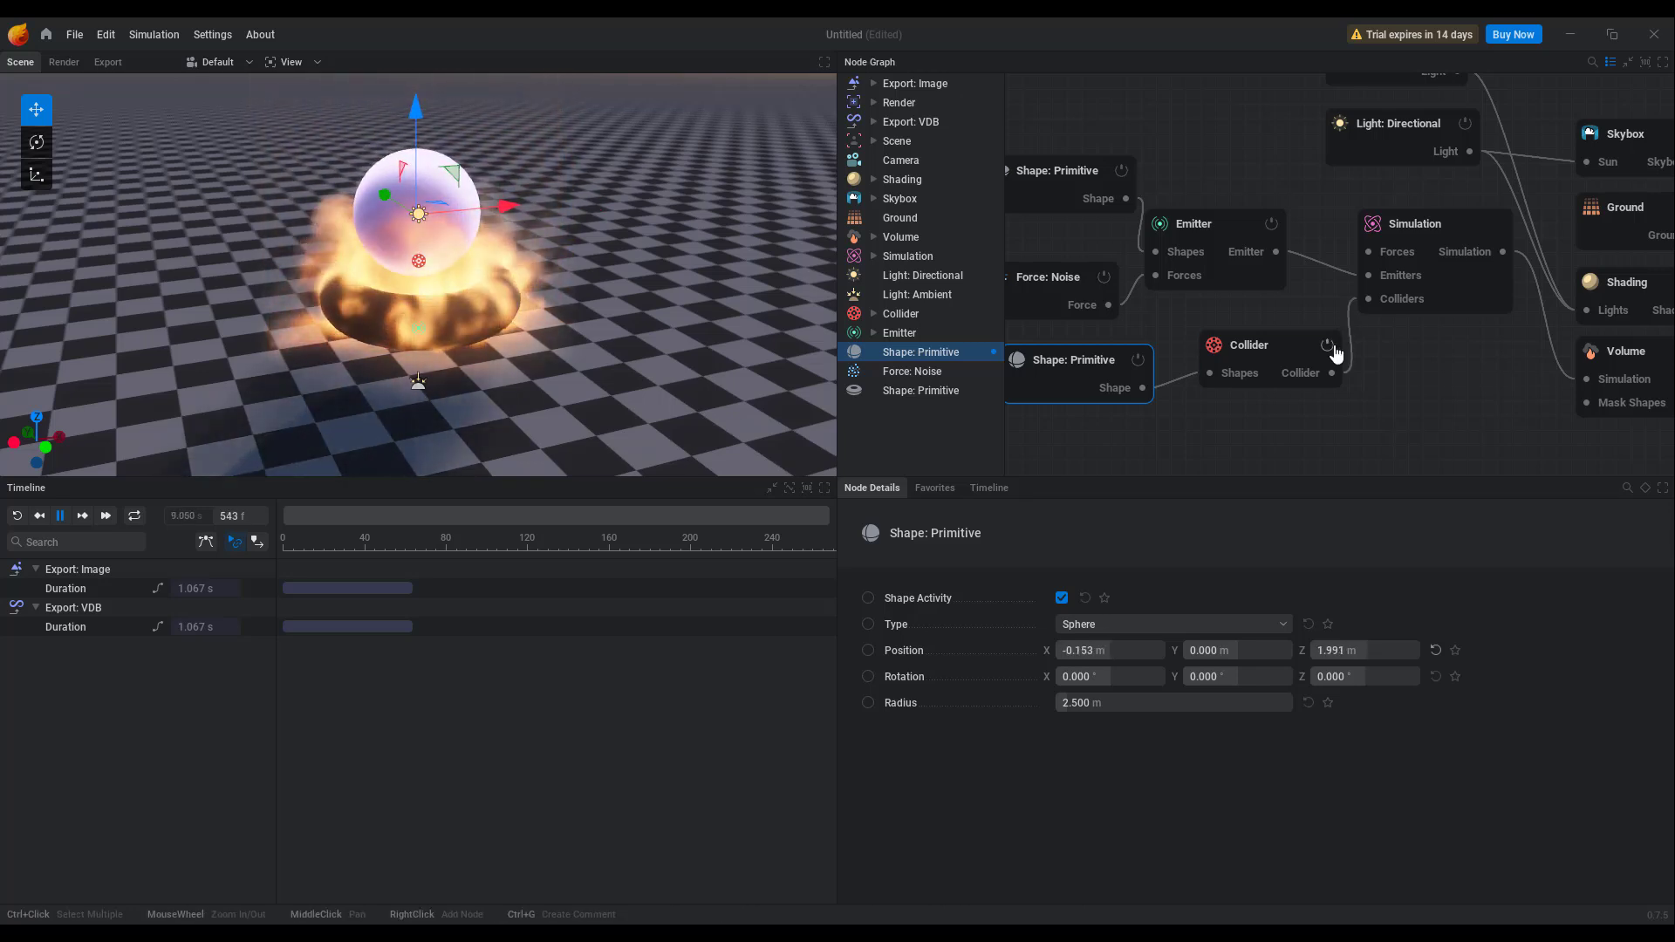
pyautogui.click(1326, 345)
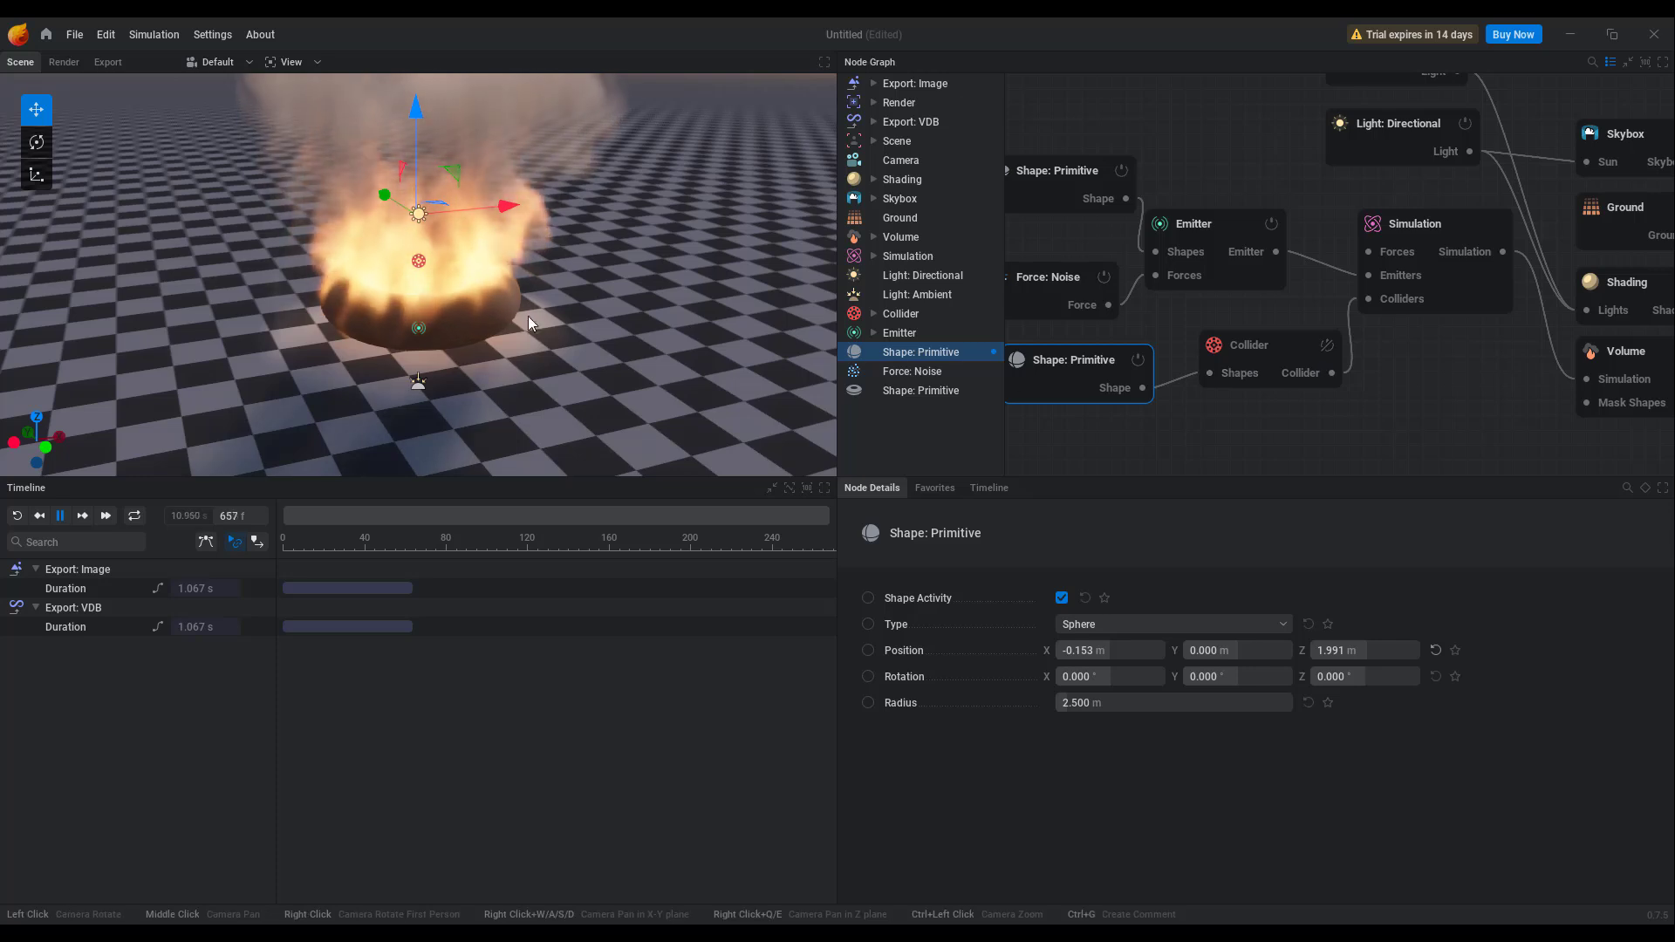
pyautogui.moveTo(464, 185); pyautogui.dragTo(500, 232)
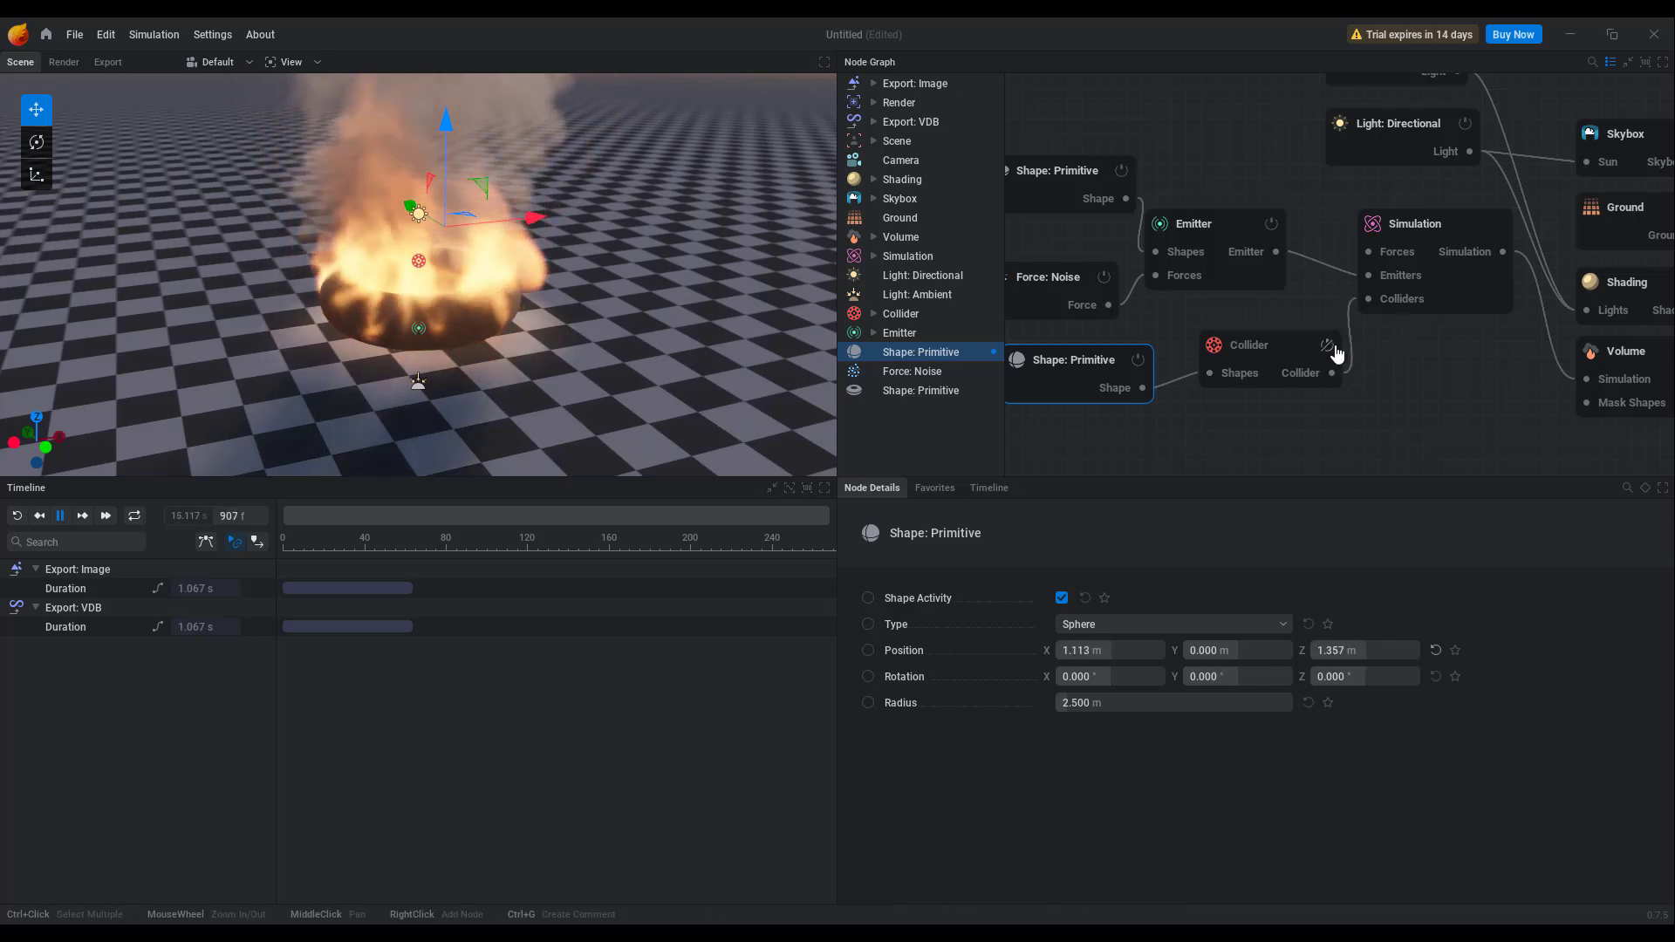
pyautogui.click(1327, 345)
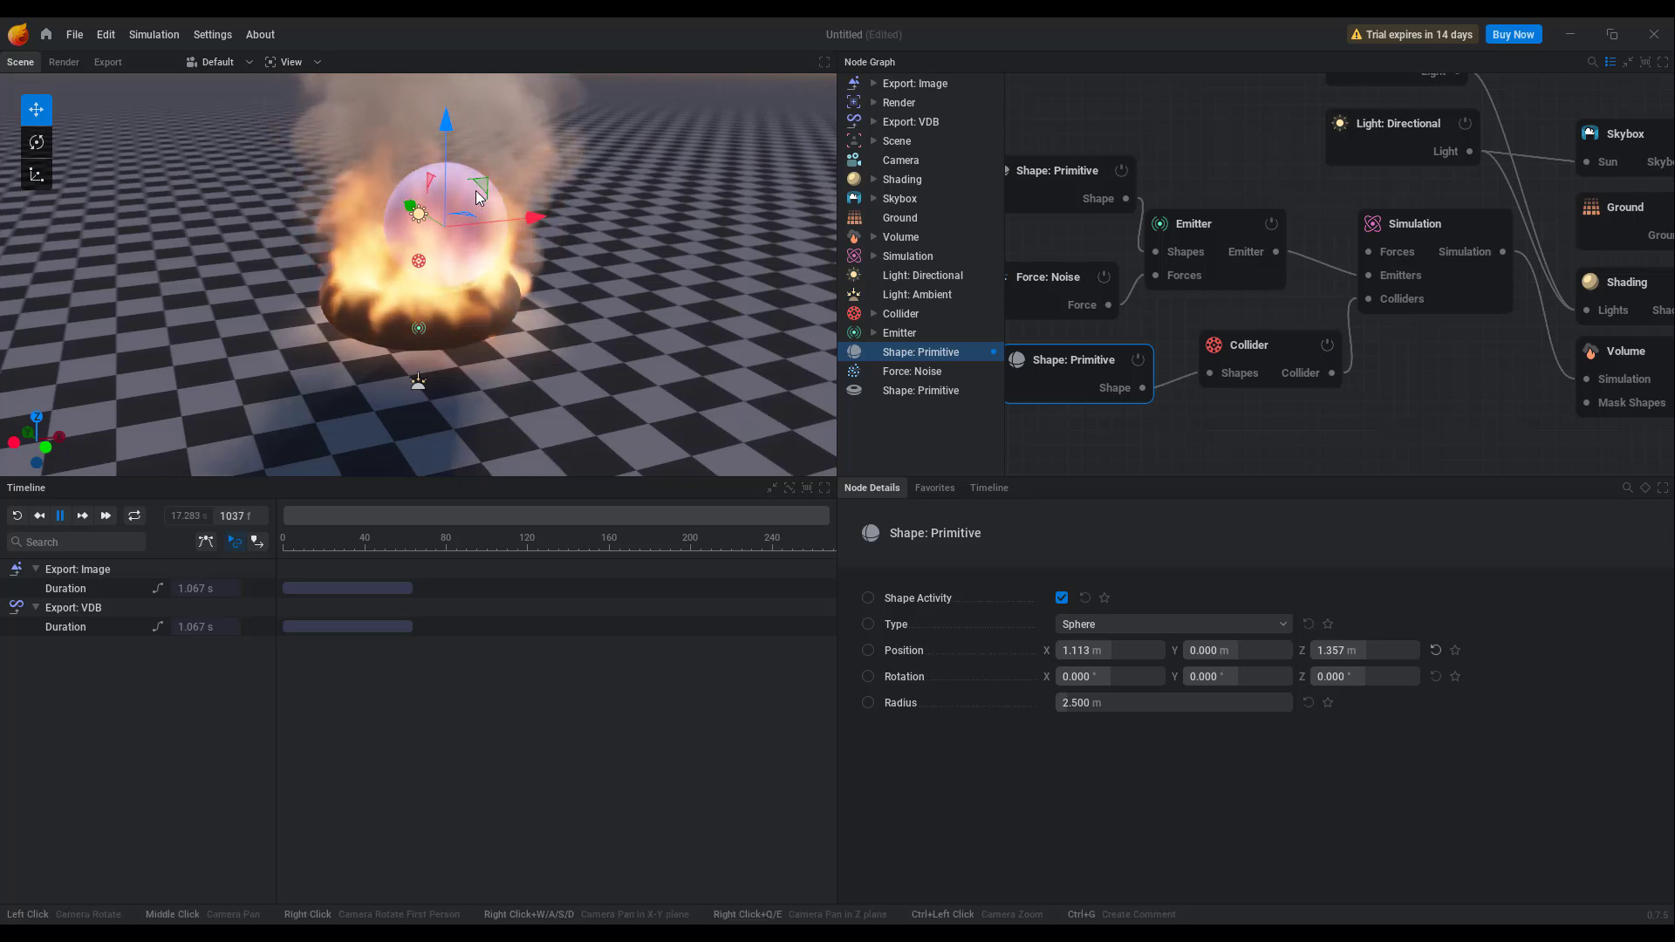
pyautogui.moveTo(485, 225); pyautogui.dragTo(381, 196)
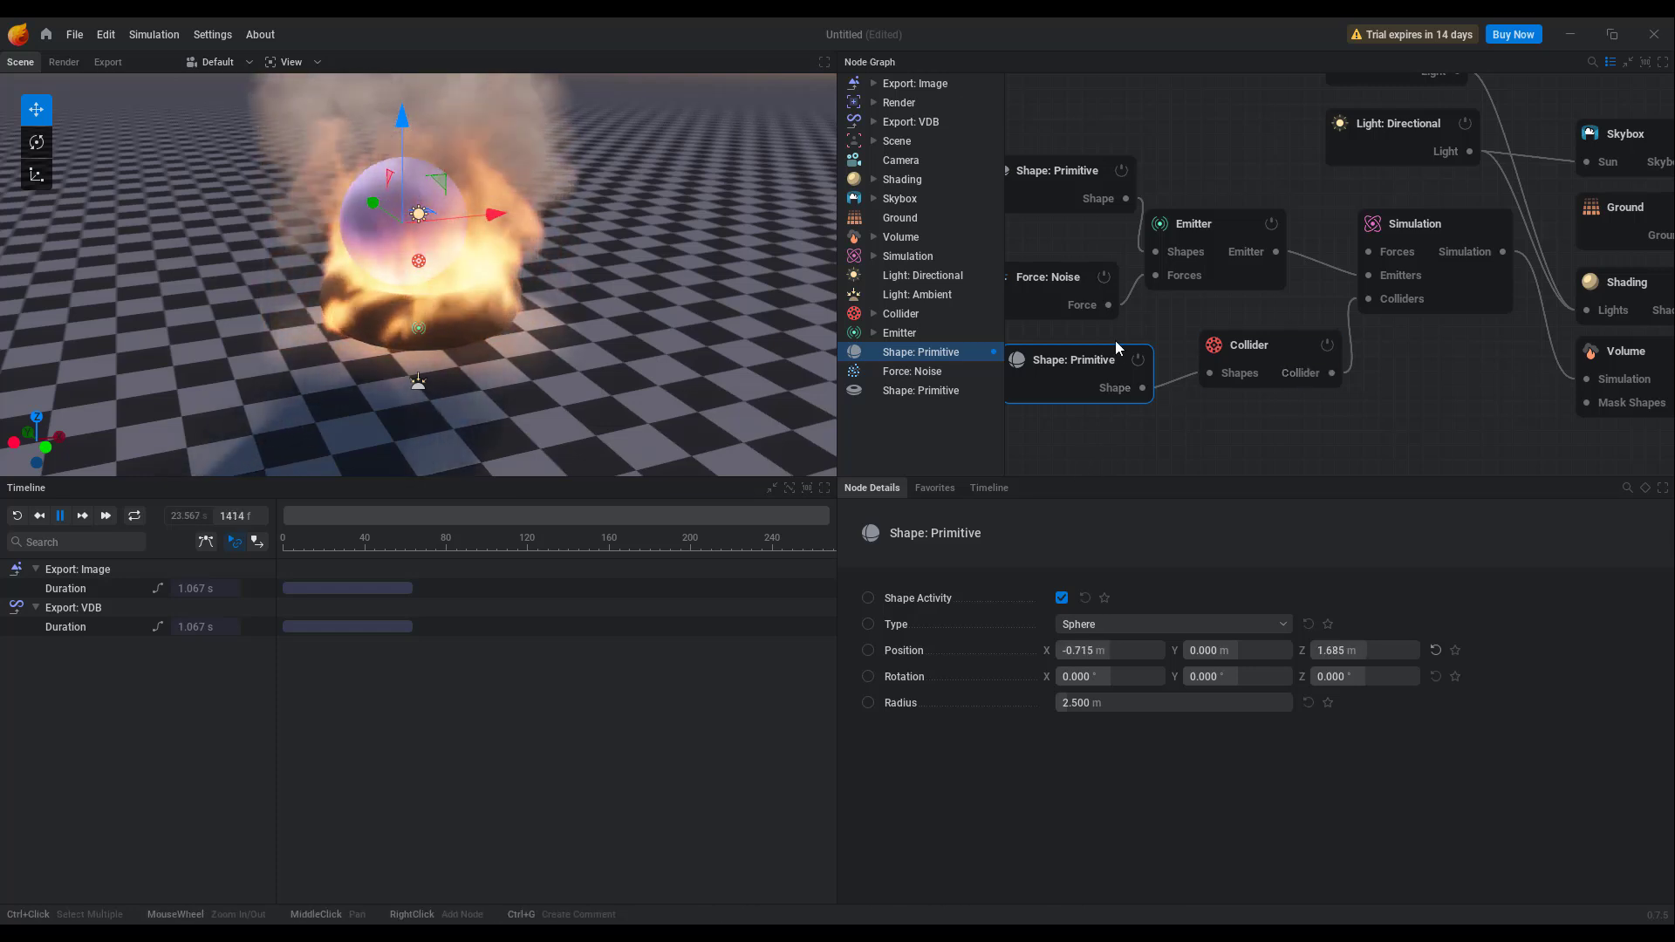
pyautogui.moveTo(1177, 452); pyautogui.dragTo(1304, 421, button='middle')
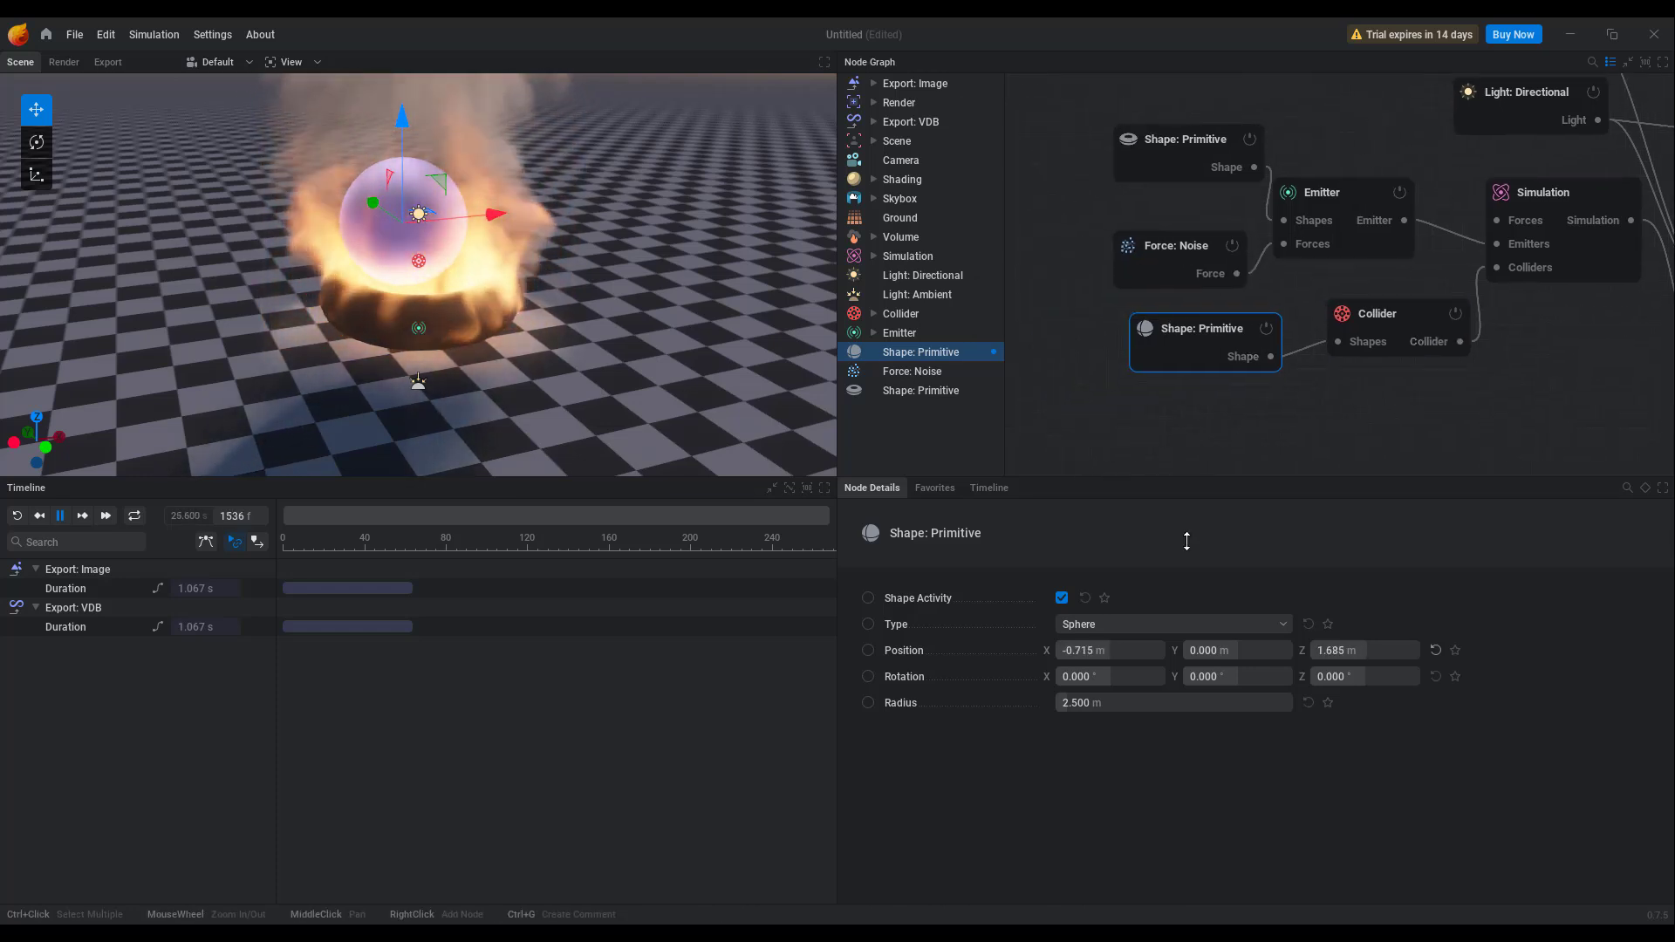
# - Keyframe the sphere's X position at -1.382 m at the start and 5.376 m at frame 160
pyautogui.click(17, 516)
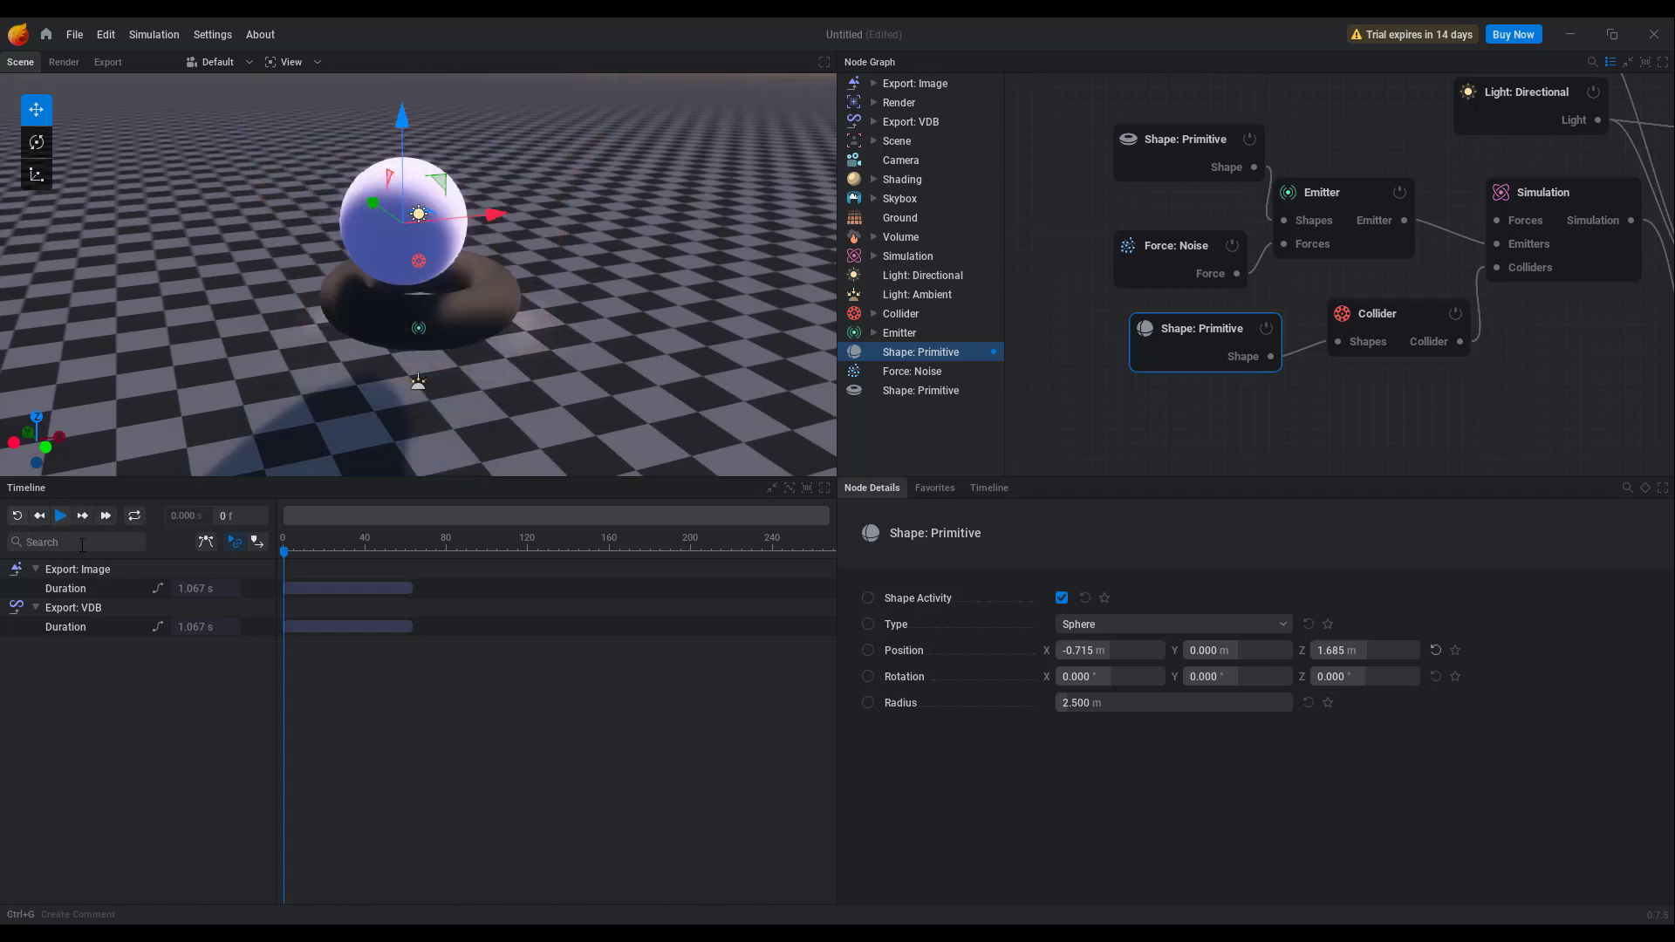
pyautogui.click(868, 651)
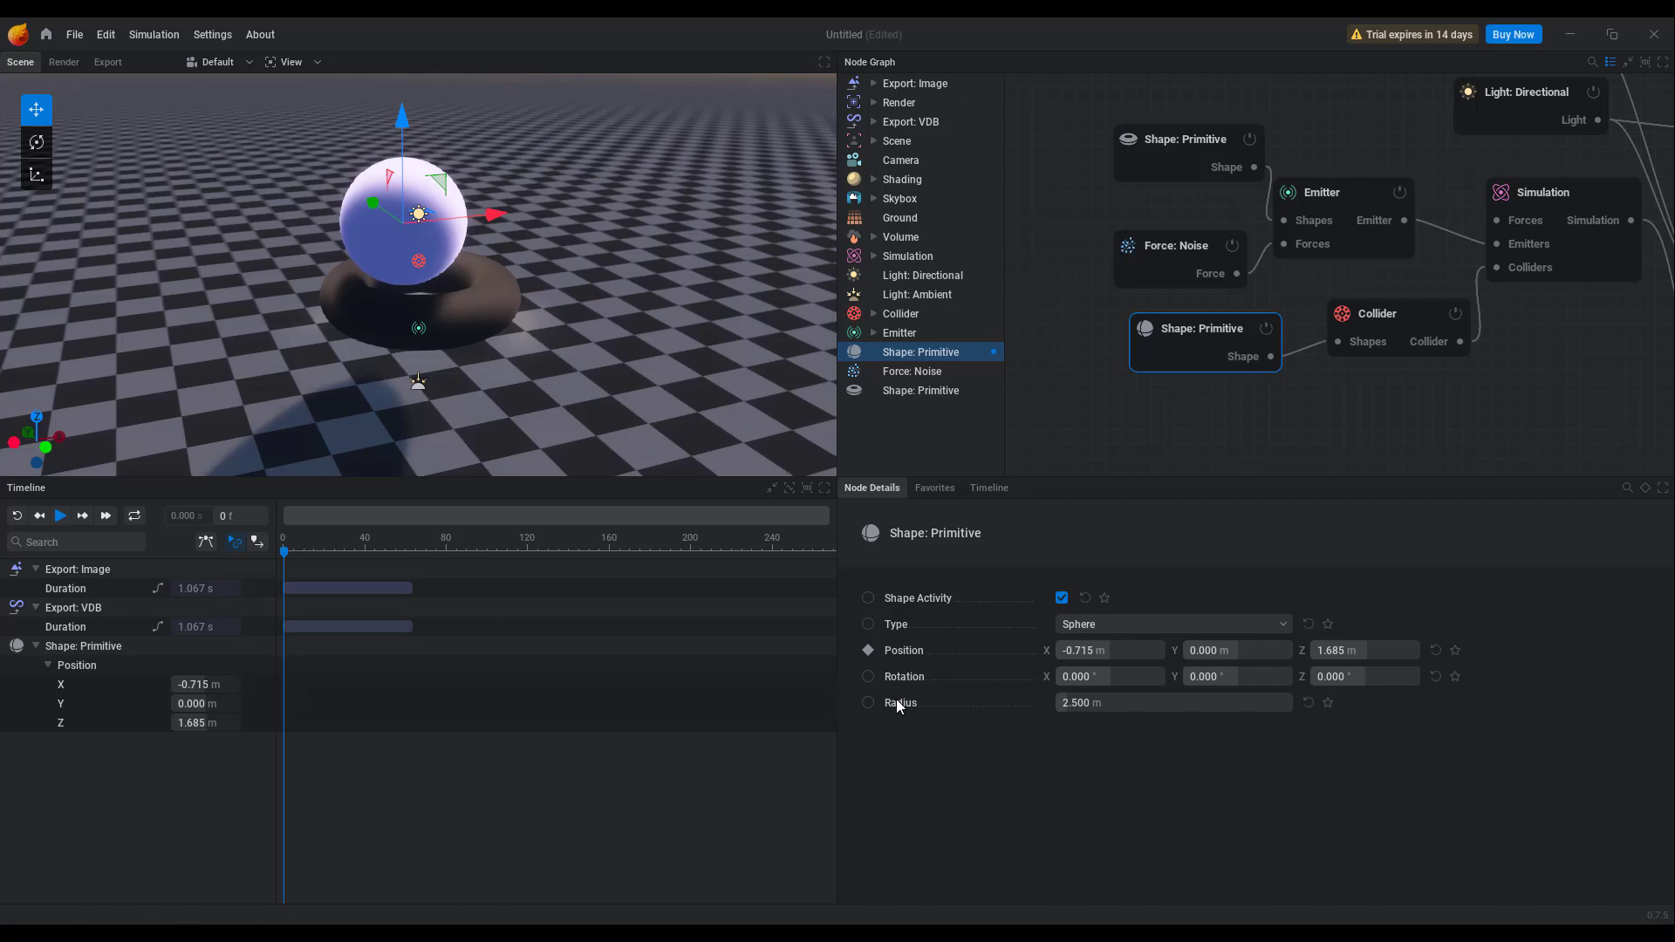
pyautogui.moveTo(1101, 651); pyautogui.dragTo(1046, 650)
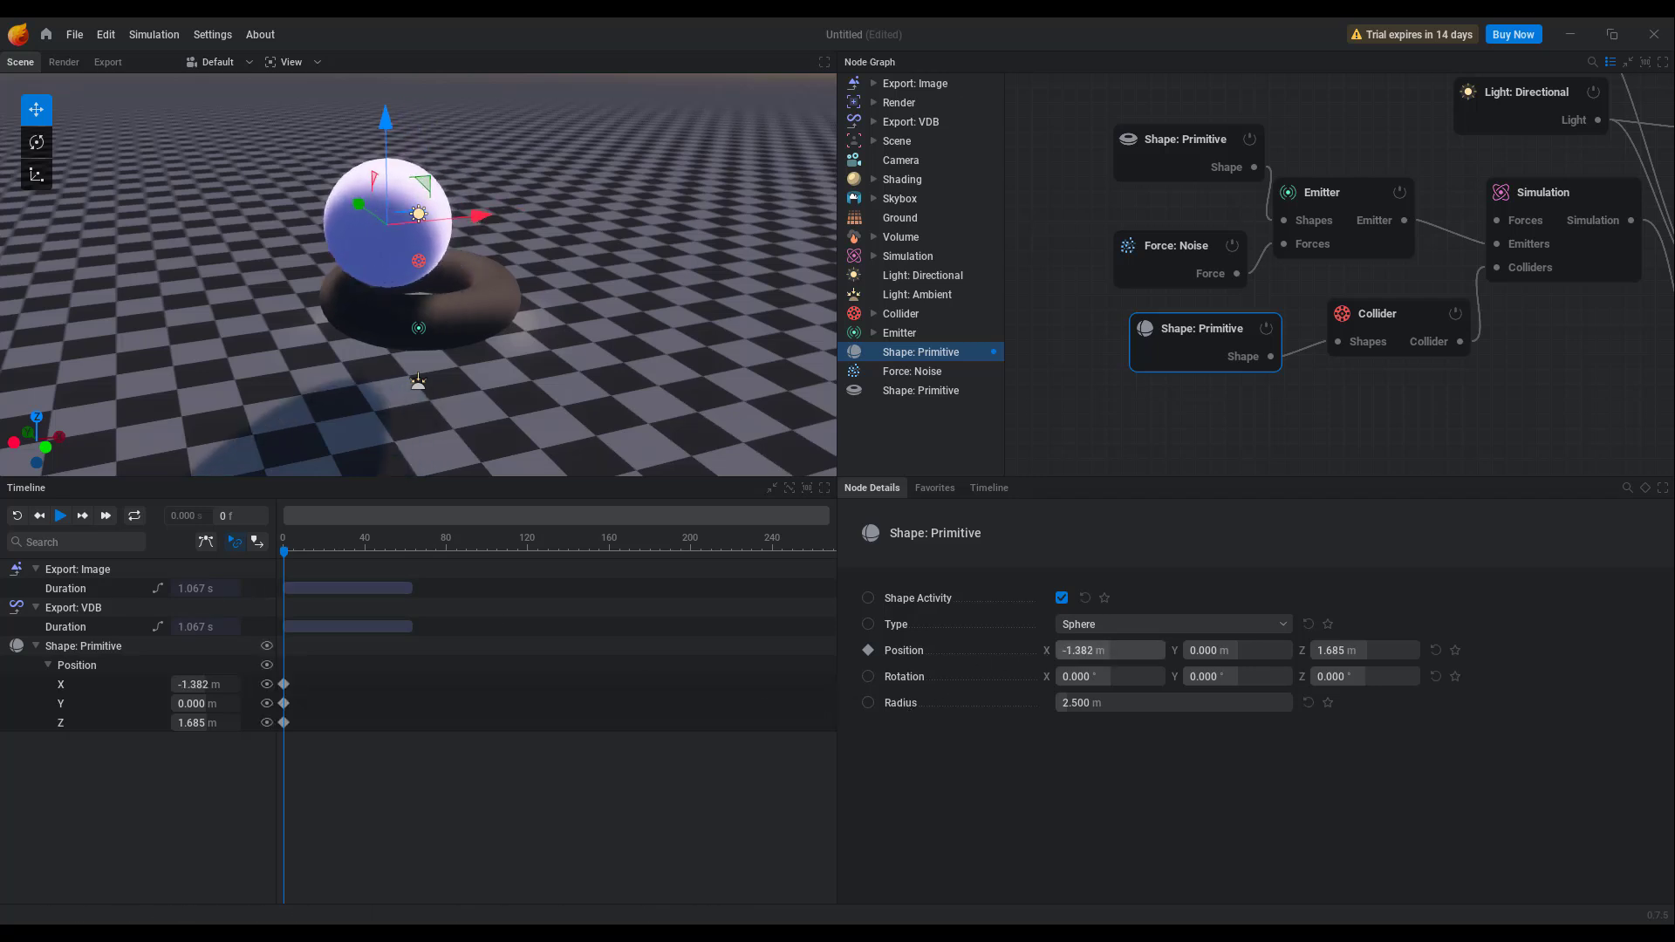
pyautogui.moveTo(292, 555); pyautogui.dragTo(610, 583)
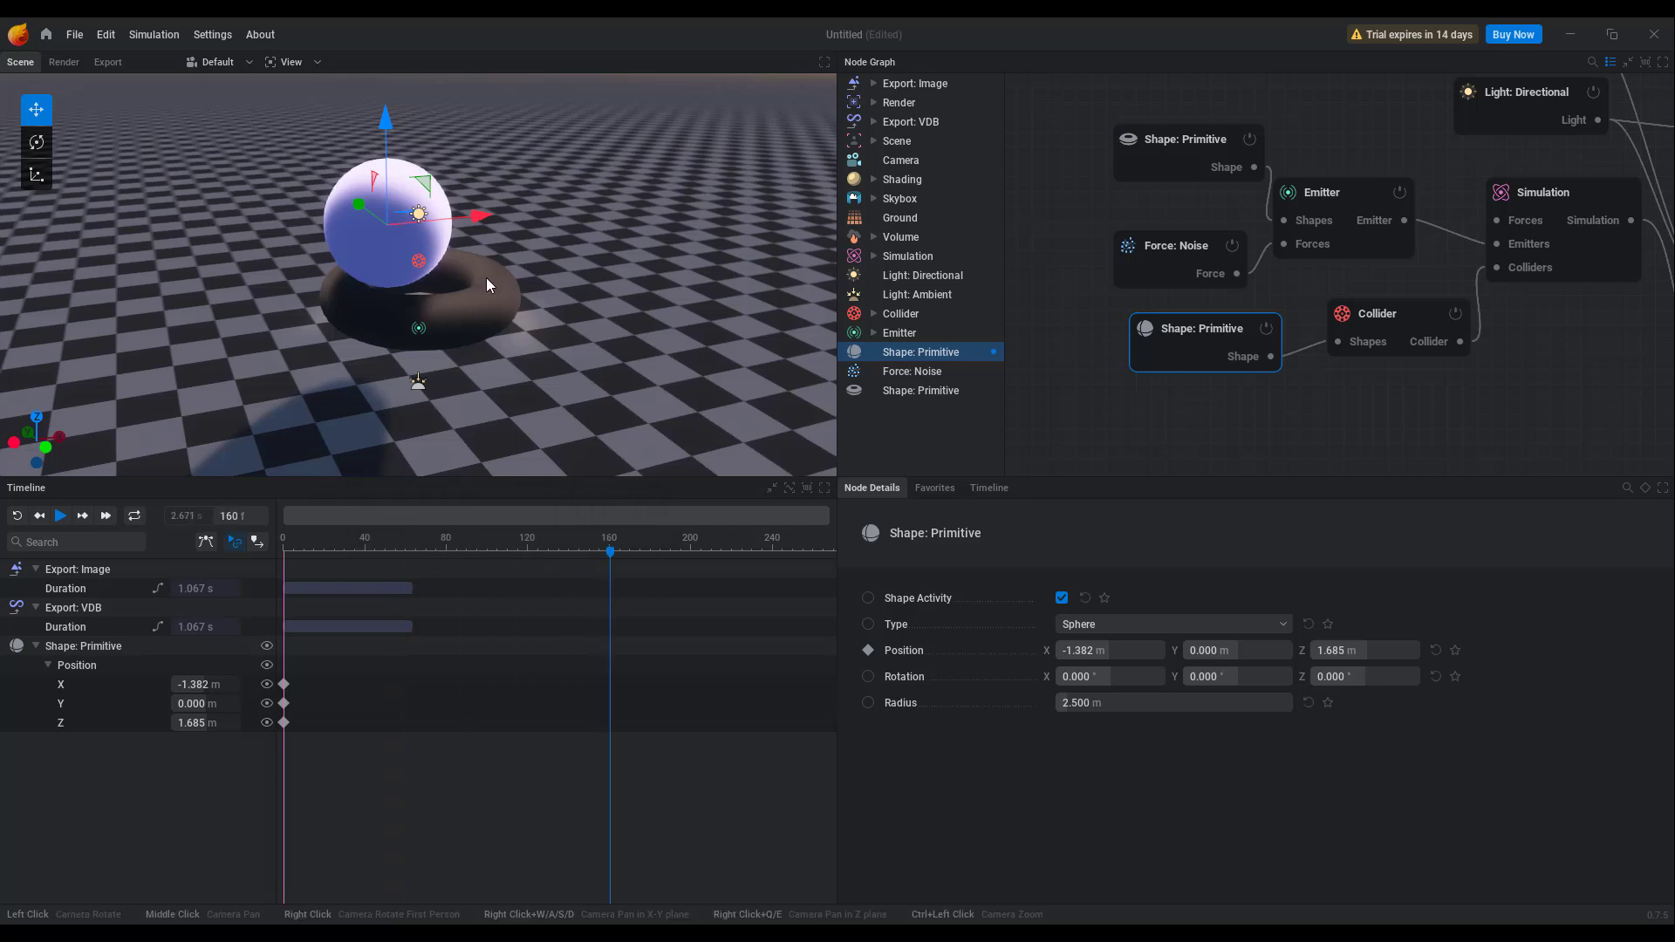
pyautogui.moveTo(478, 226); pyautogui.dragTo(635, 213)
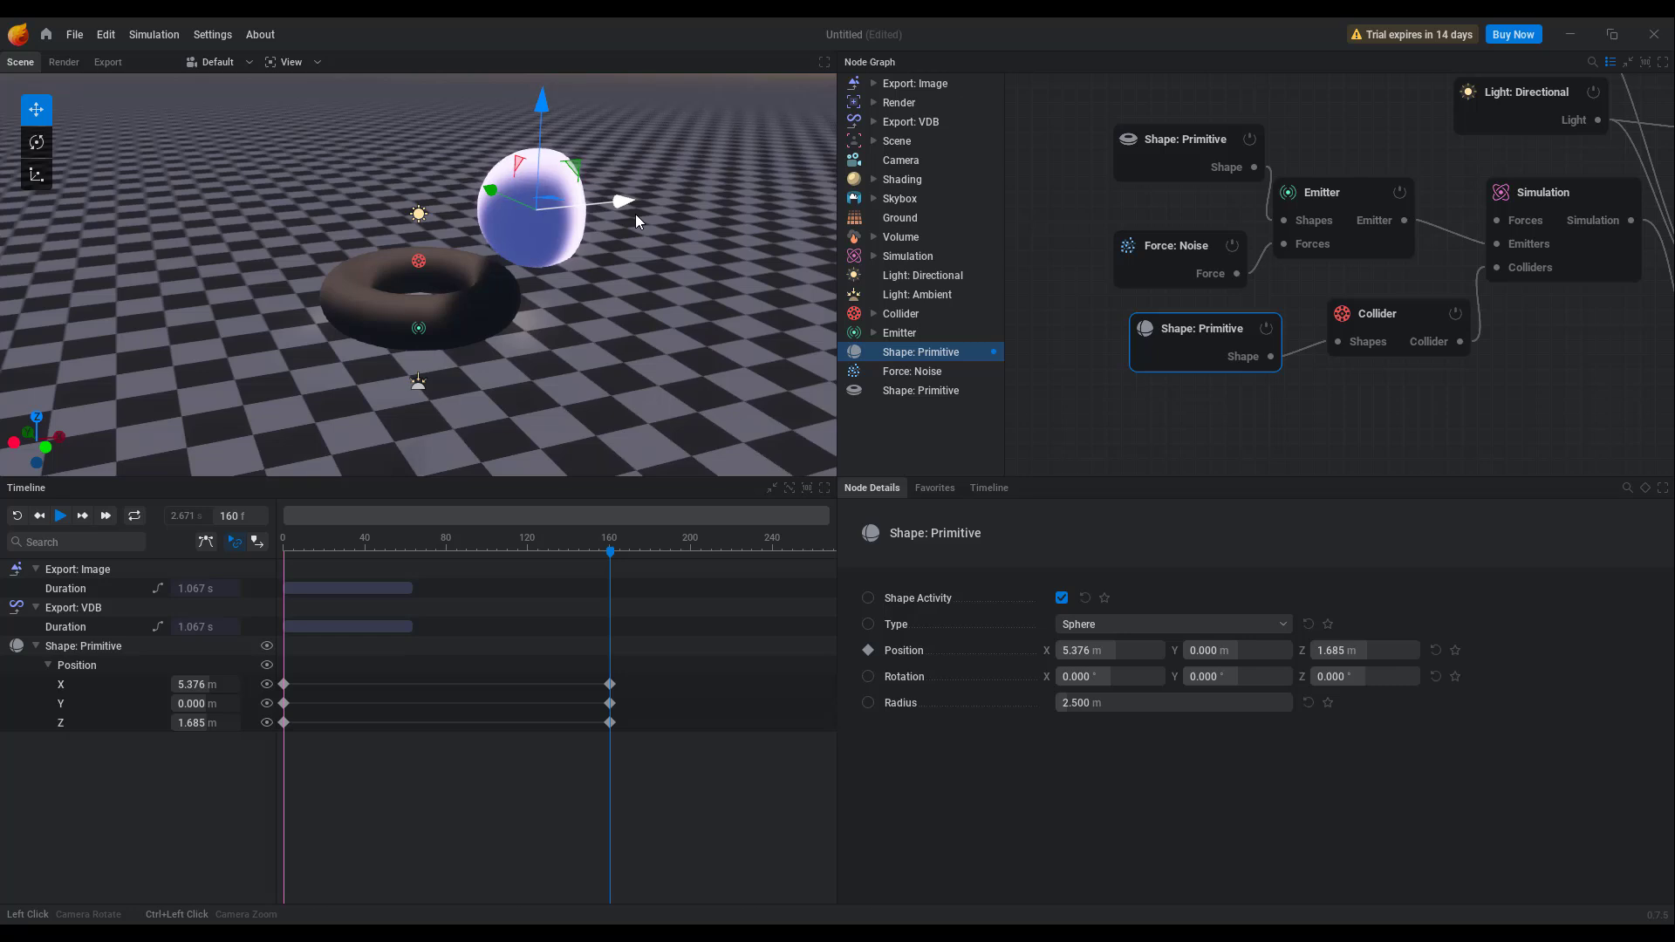
pyautogui.moveTo(610, 550); pyautogui.dragTo(26, 558)
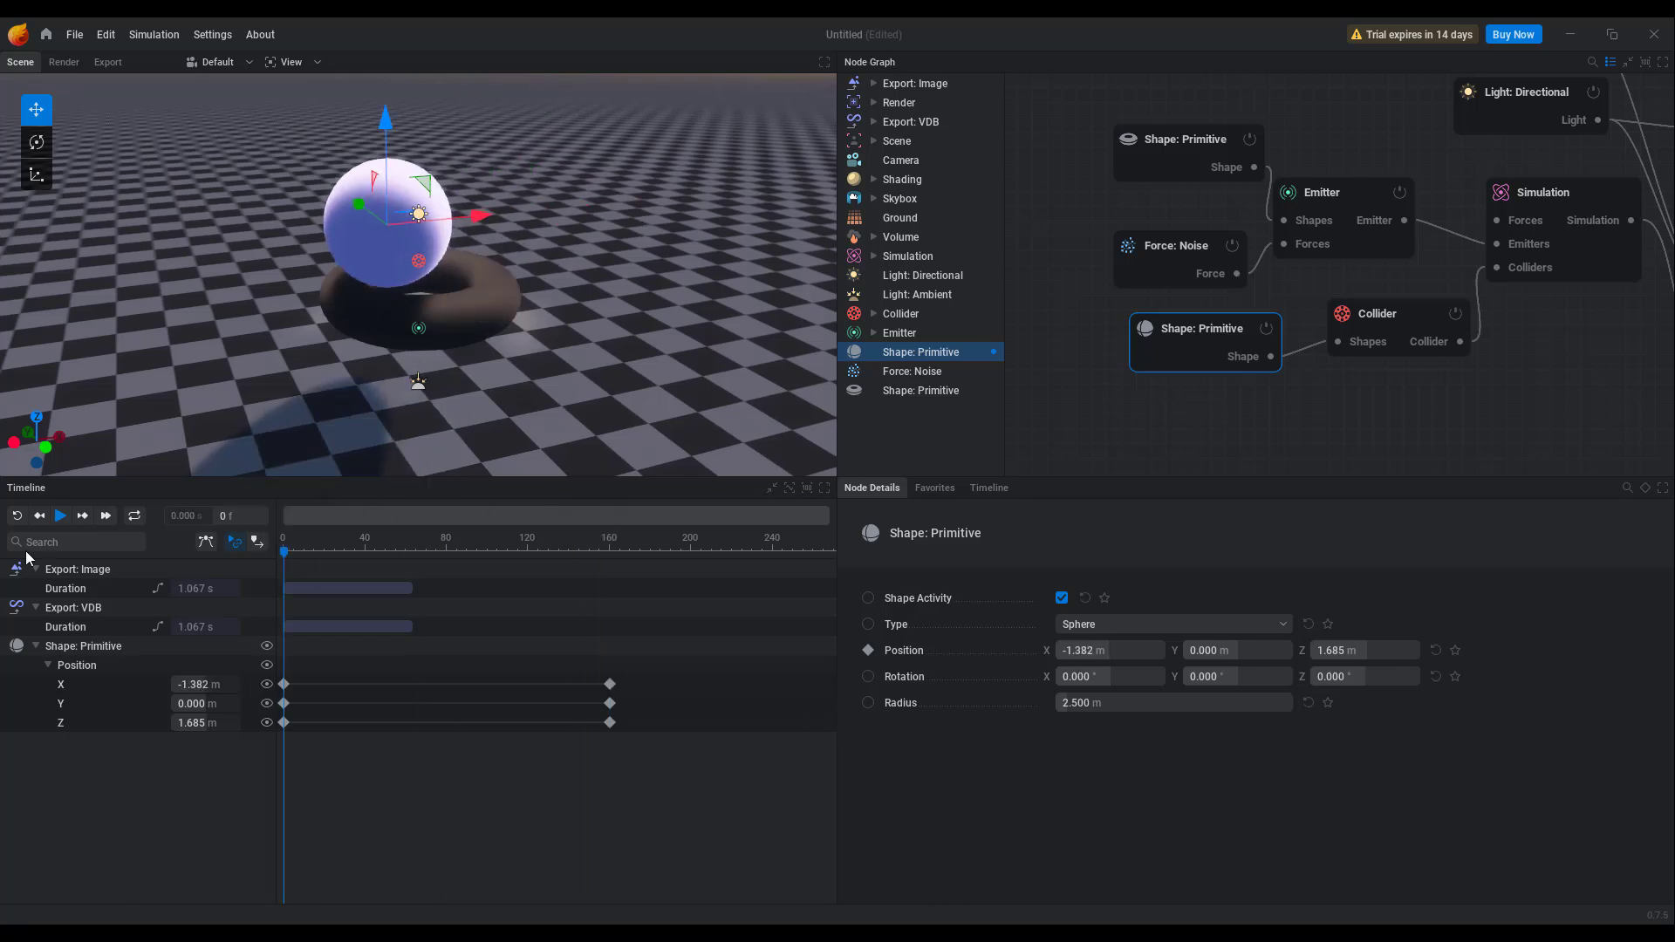
# - Add a sphere key further left at frame 80 and retime the position keys
pyautogui.click(61, 516)
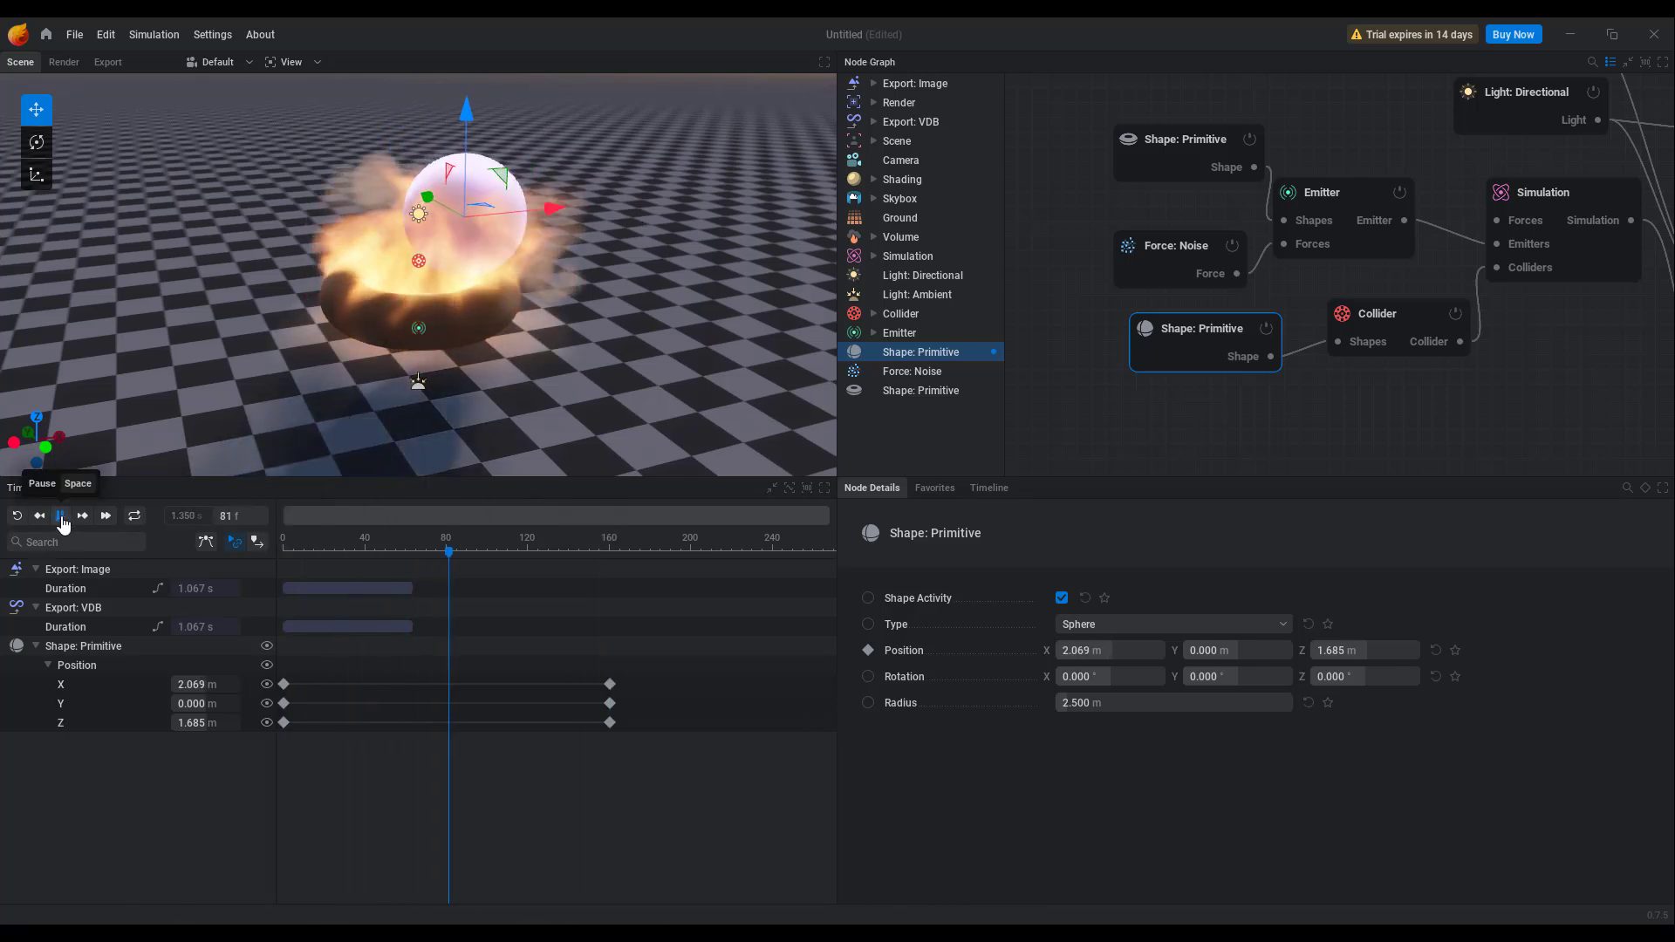
pyautogui.click(60, 516)
pyautogui.click(438, 552)
pyautogui.moveTo(438, 552); pyautogui.dragTo(447, 551)
pyautogui.moveTo(553, 215); pyautogui.dragTo(348, 244)
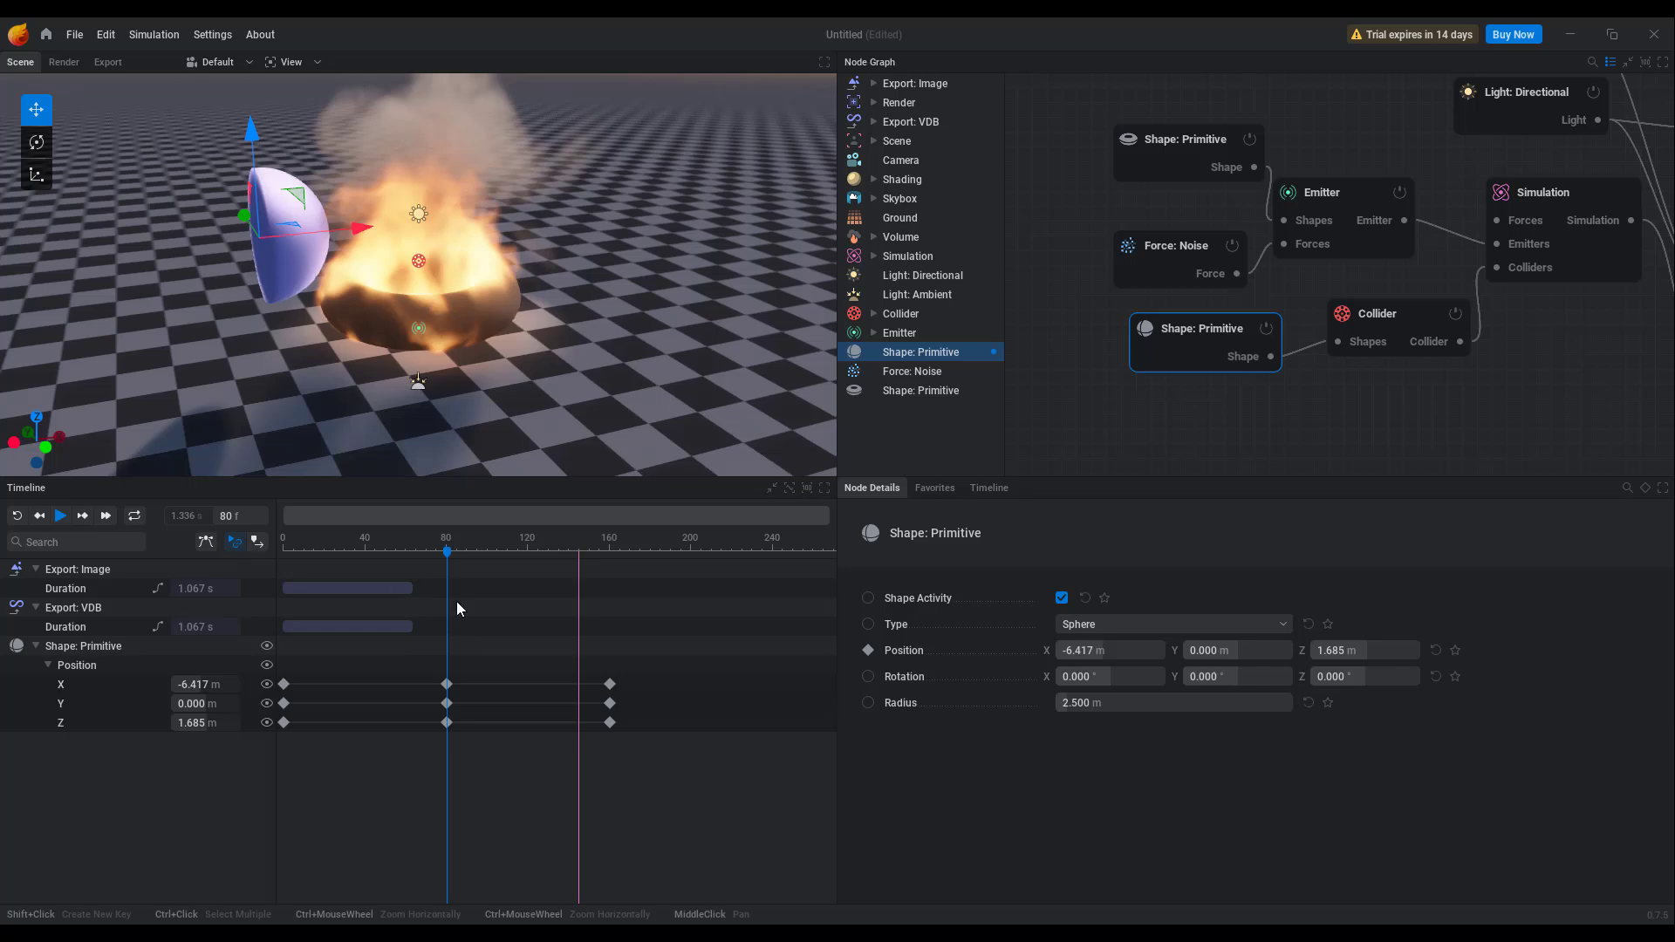
pyautogui.moveTo(474, 665); pyautogui.dragTo(574, 738)
pyautogui.moveTo(632, 652); pyautogui.dragTo(432, 721)
pyautogui.moveTo(641, 643); pyautogui.dragTo(609, 726)
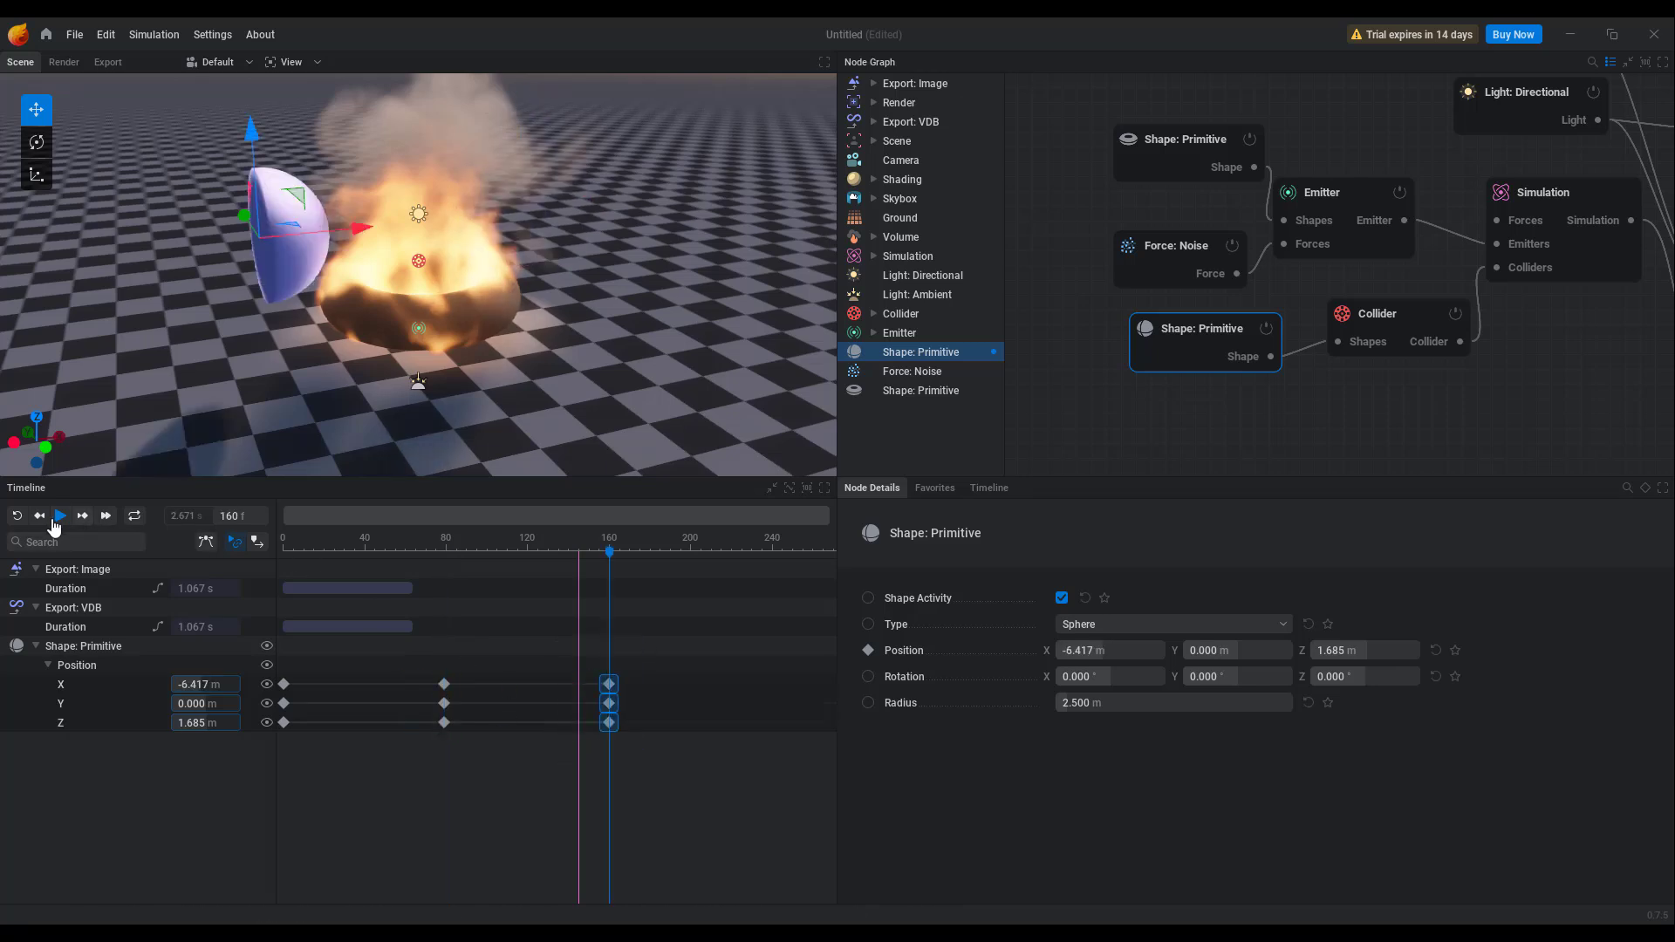
# - Replay from frame 0 to watch the sphere push the flames, then show the Export: VDB node
pyautogui.click(18, 516)
pyautogui.click(62, 515)
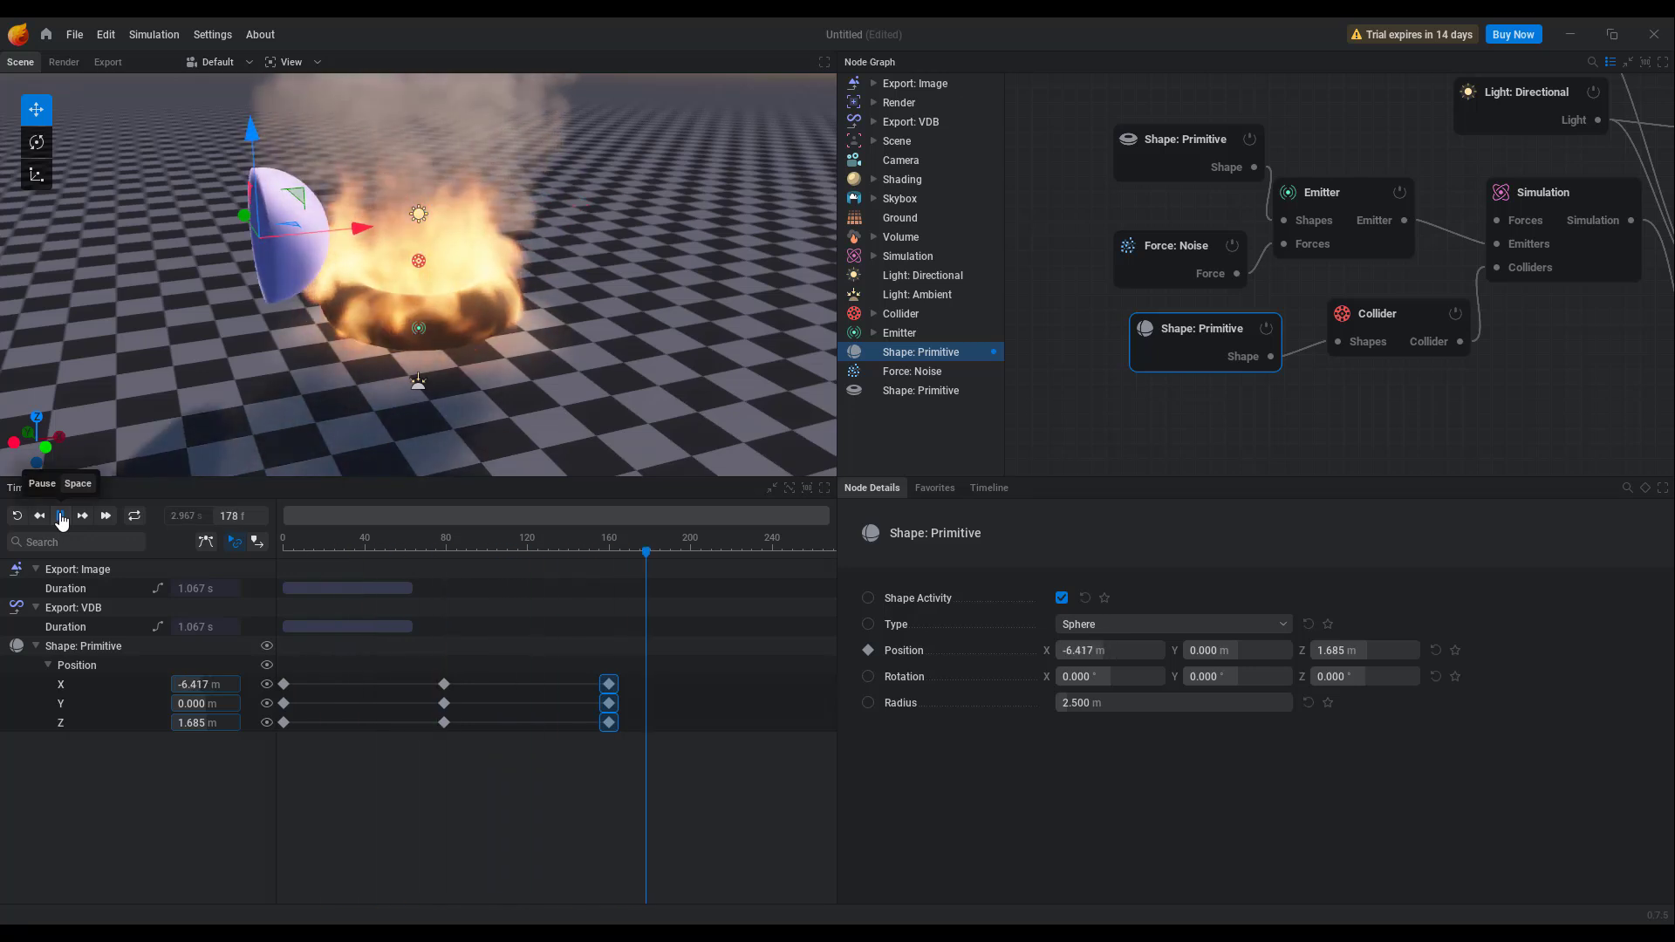
pyautogui.moveTo(1605, 397)
pyautogui.mouseDown(button='middle')
pyautogui.moveTo(1296, 444)
pyautogui.moveTo(992, 381)
pyautogui.mouseUp(button='middle')
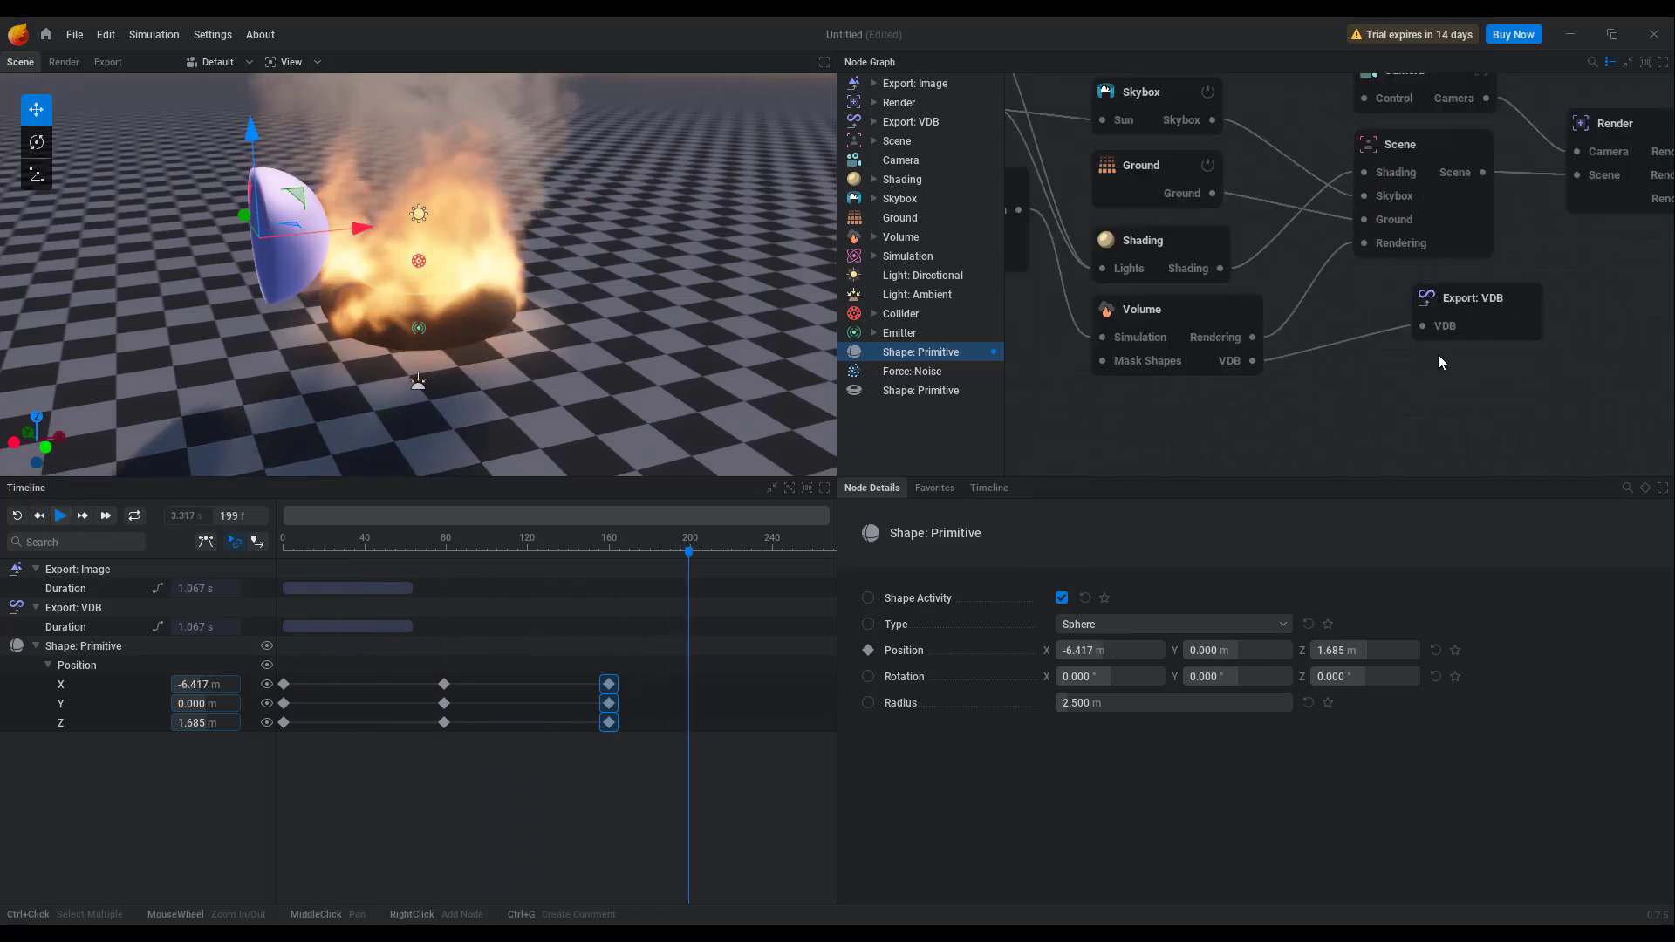
# - Set Export: VDB to 259 frames, review its Controls options, and view the Timeline position tracks
pyautogui.click(1465, 319)
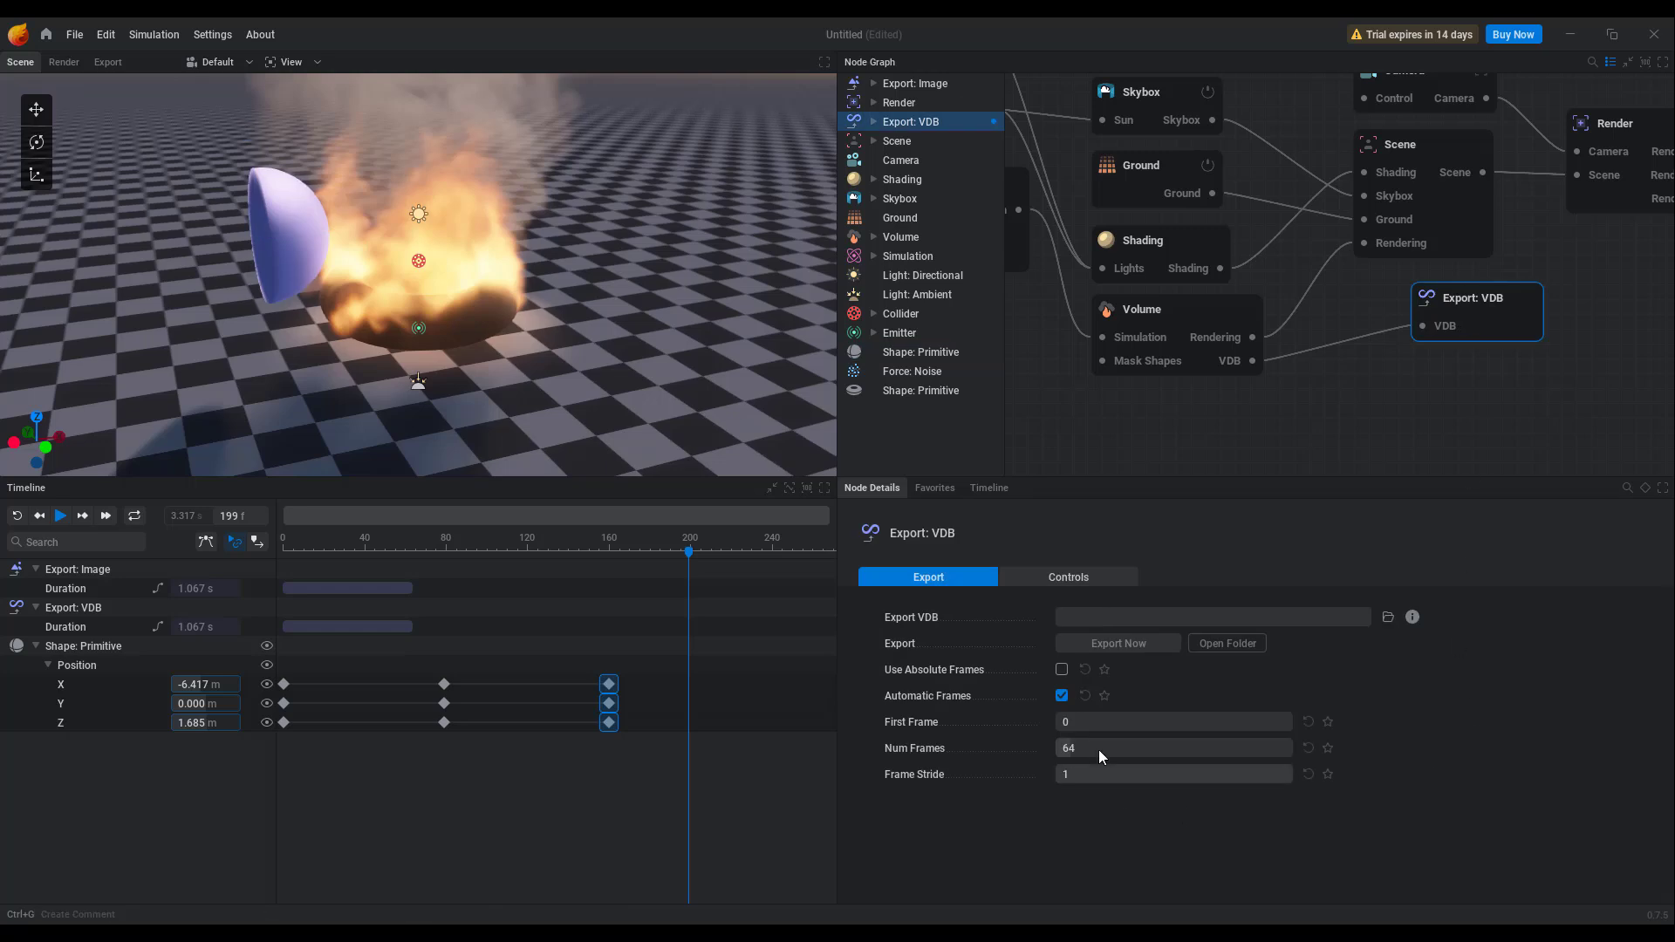
pyautogui.moveTo(1073, 752); pyautogui.dragTo(1142, 752)
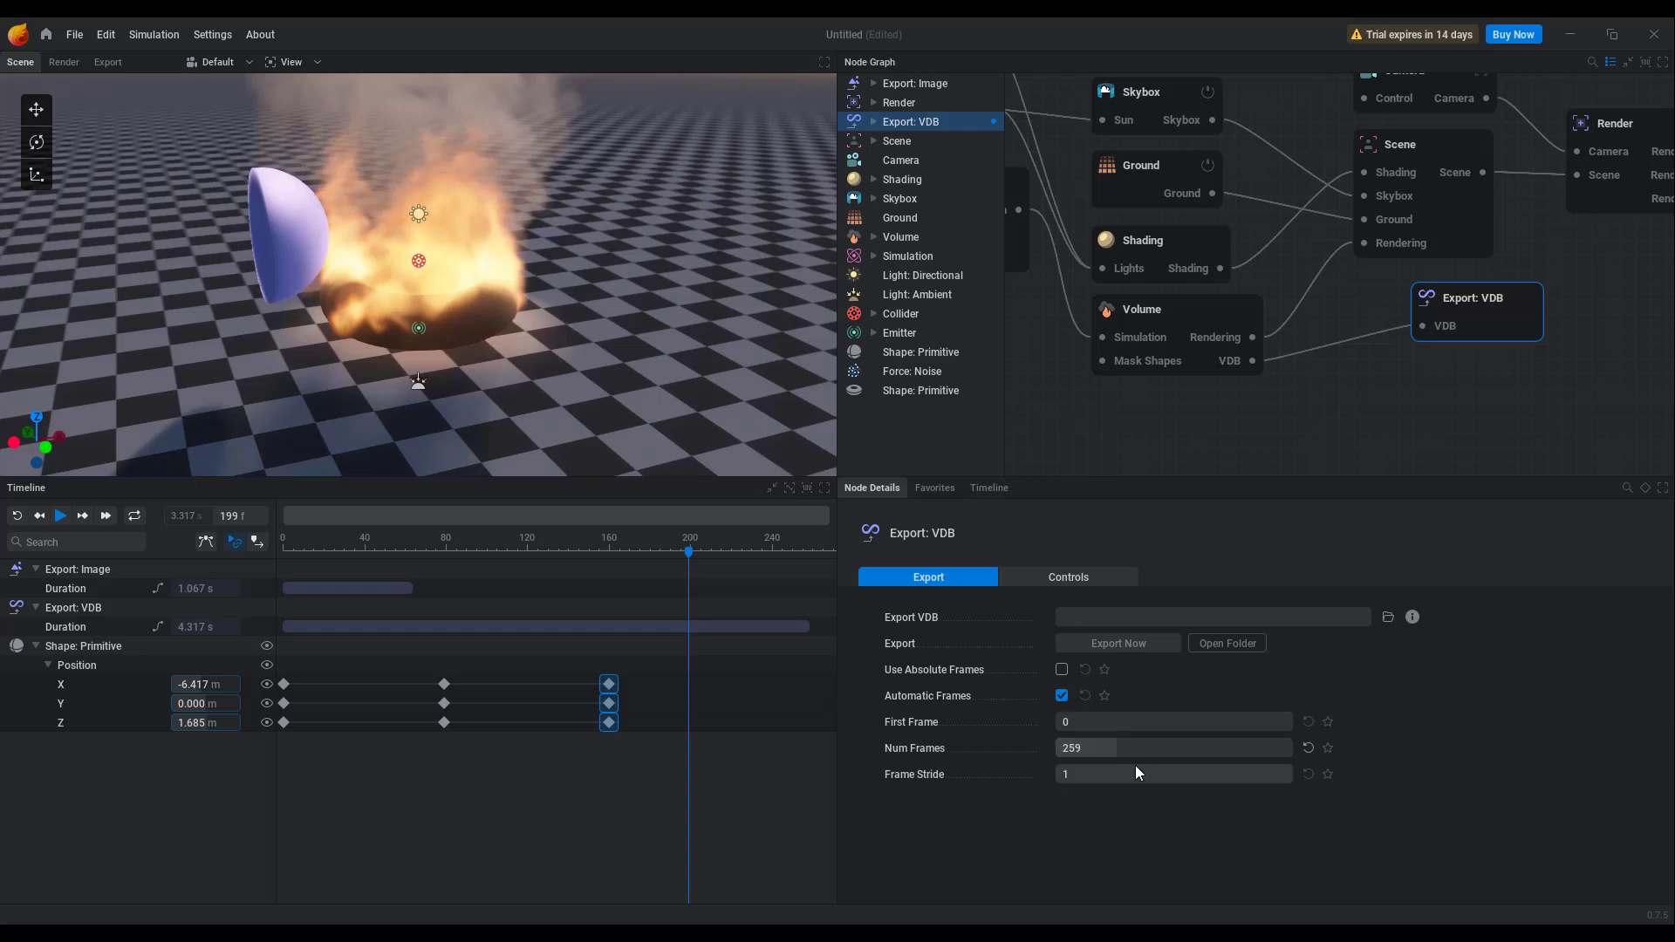
pyautogui.click(1068, 575)
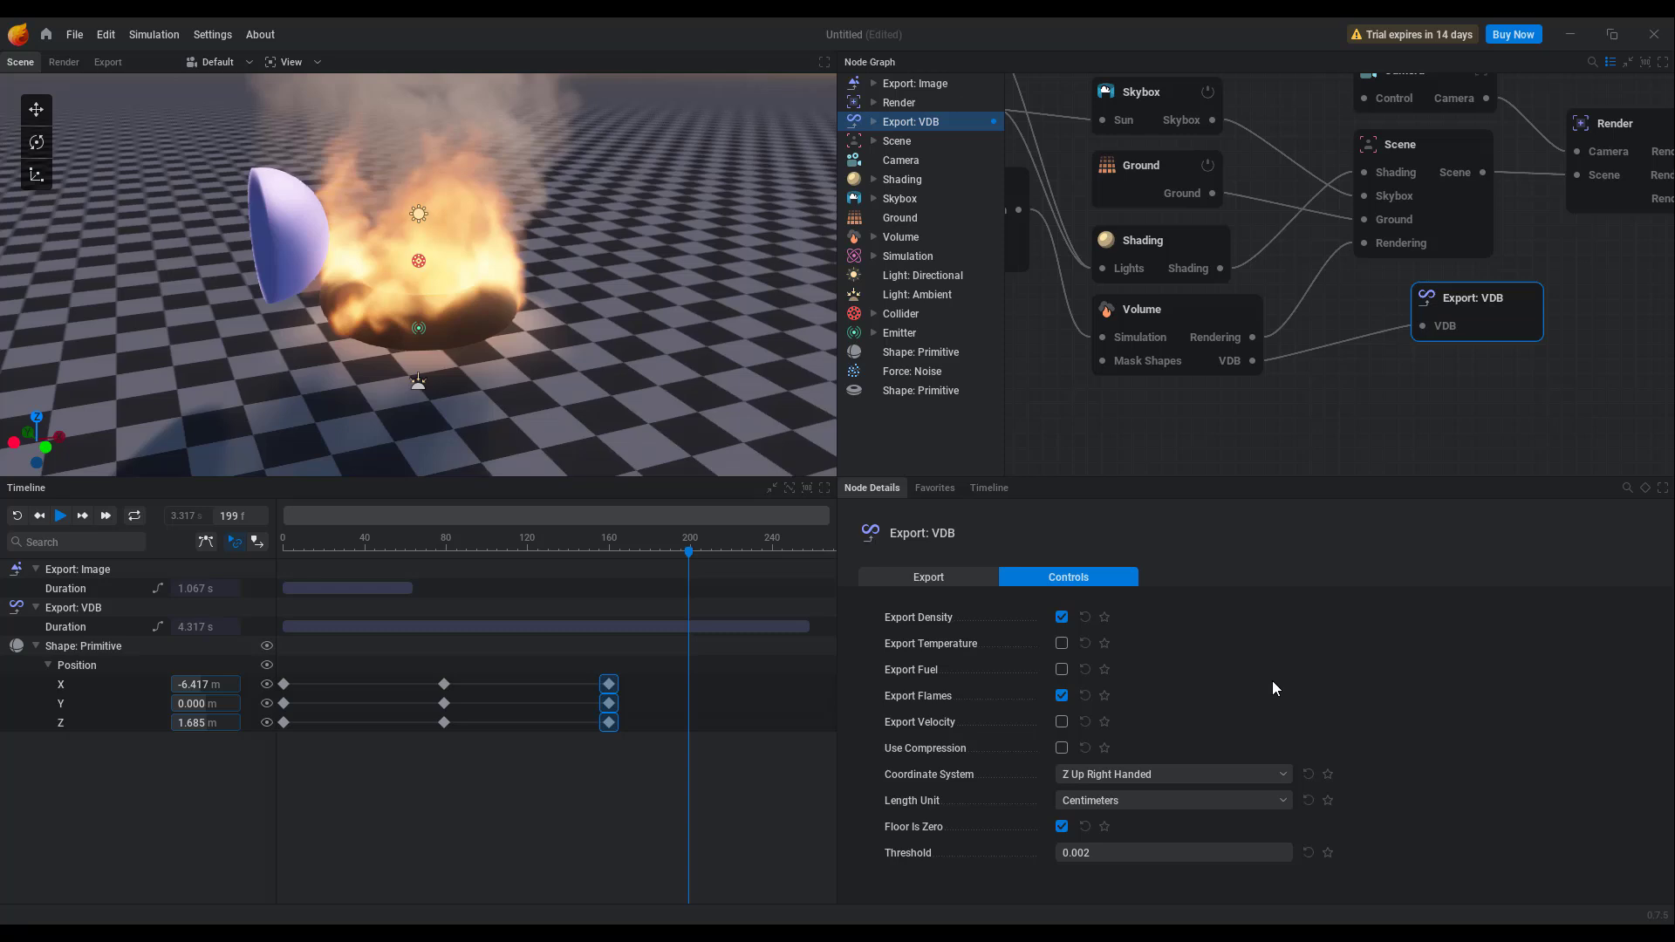
pyautogui.click(957, 582)
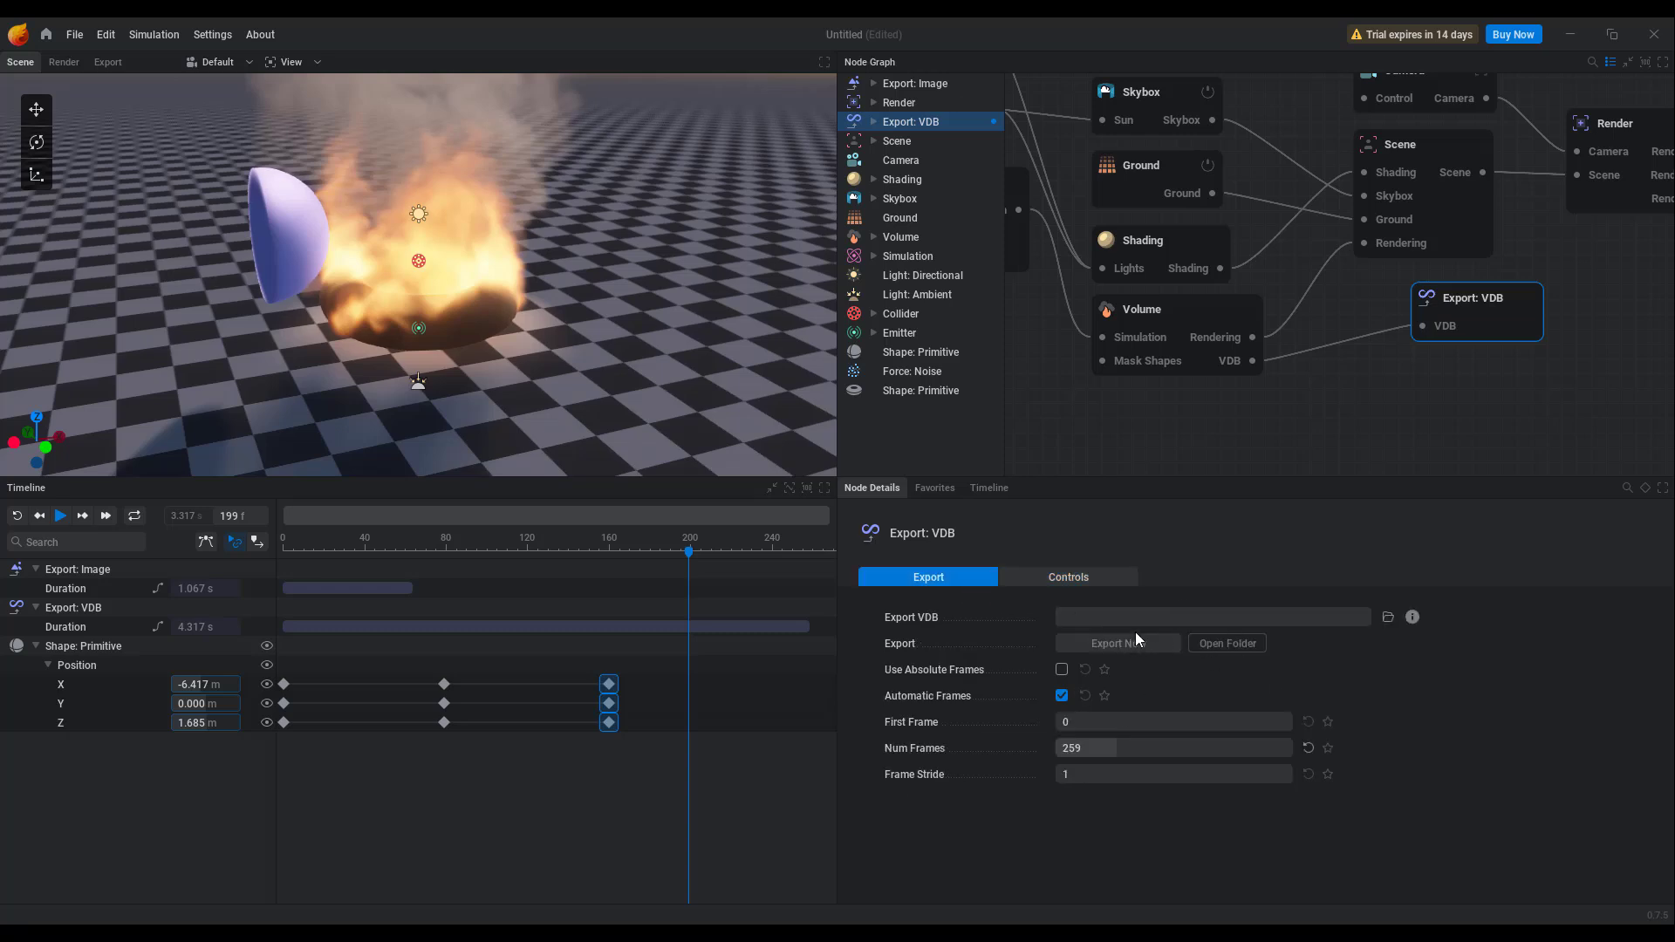
pyautogui.click(996, 488)
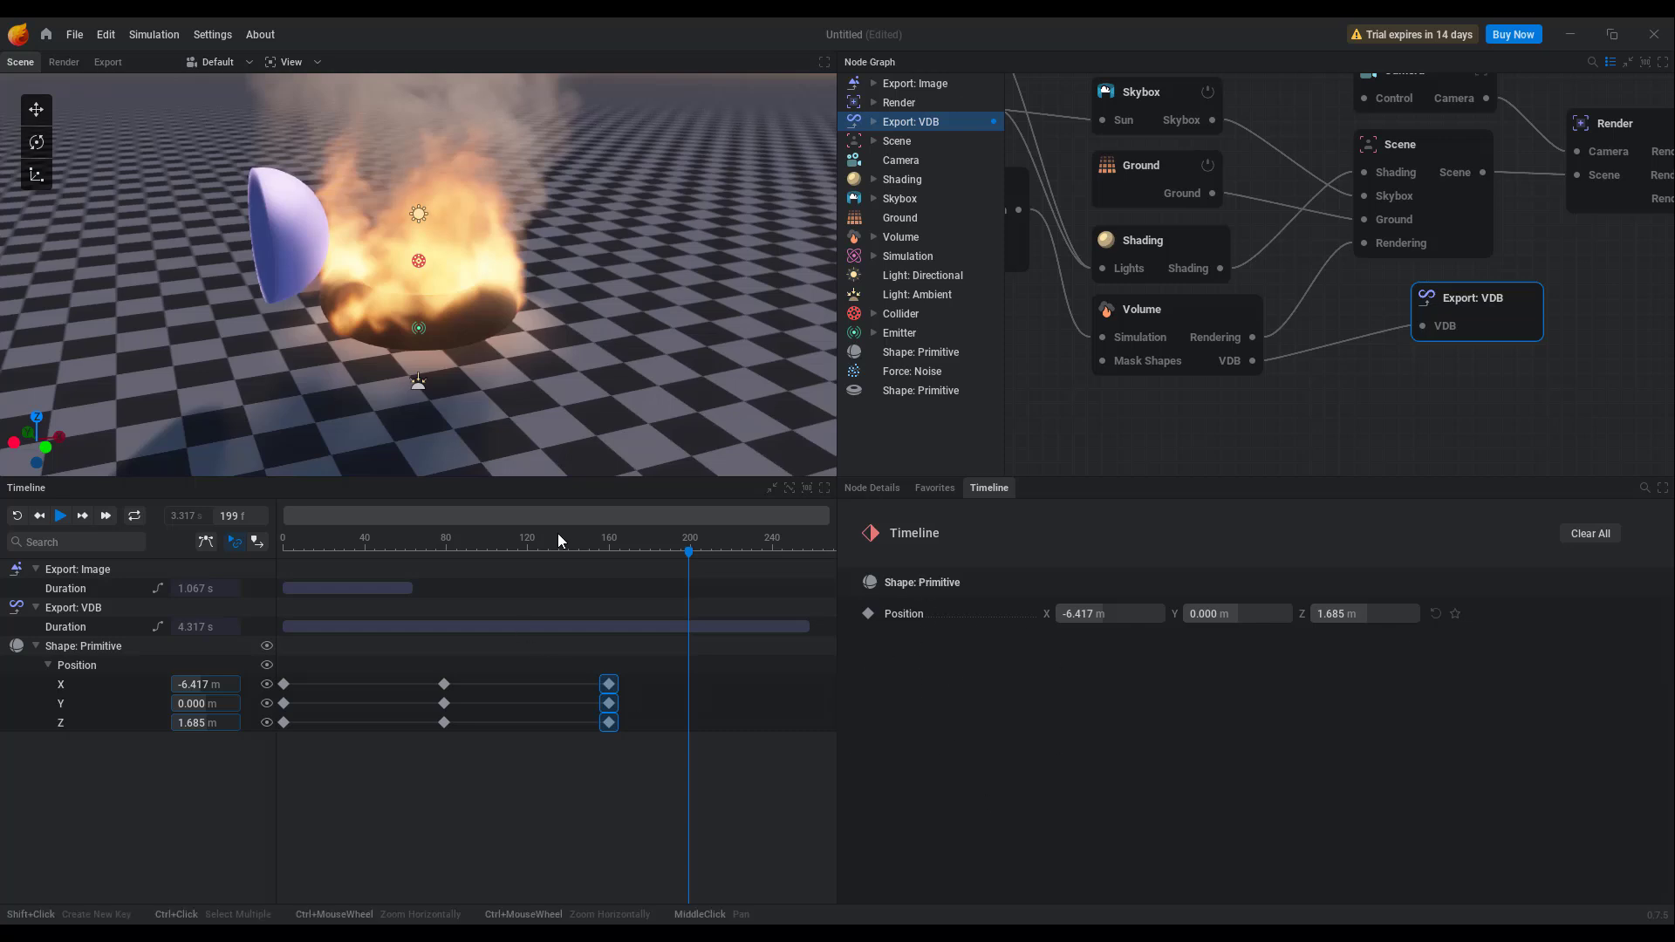
pyautogui.moveTo(278, 737)
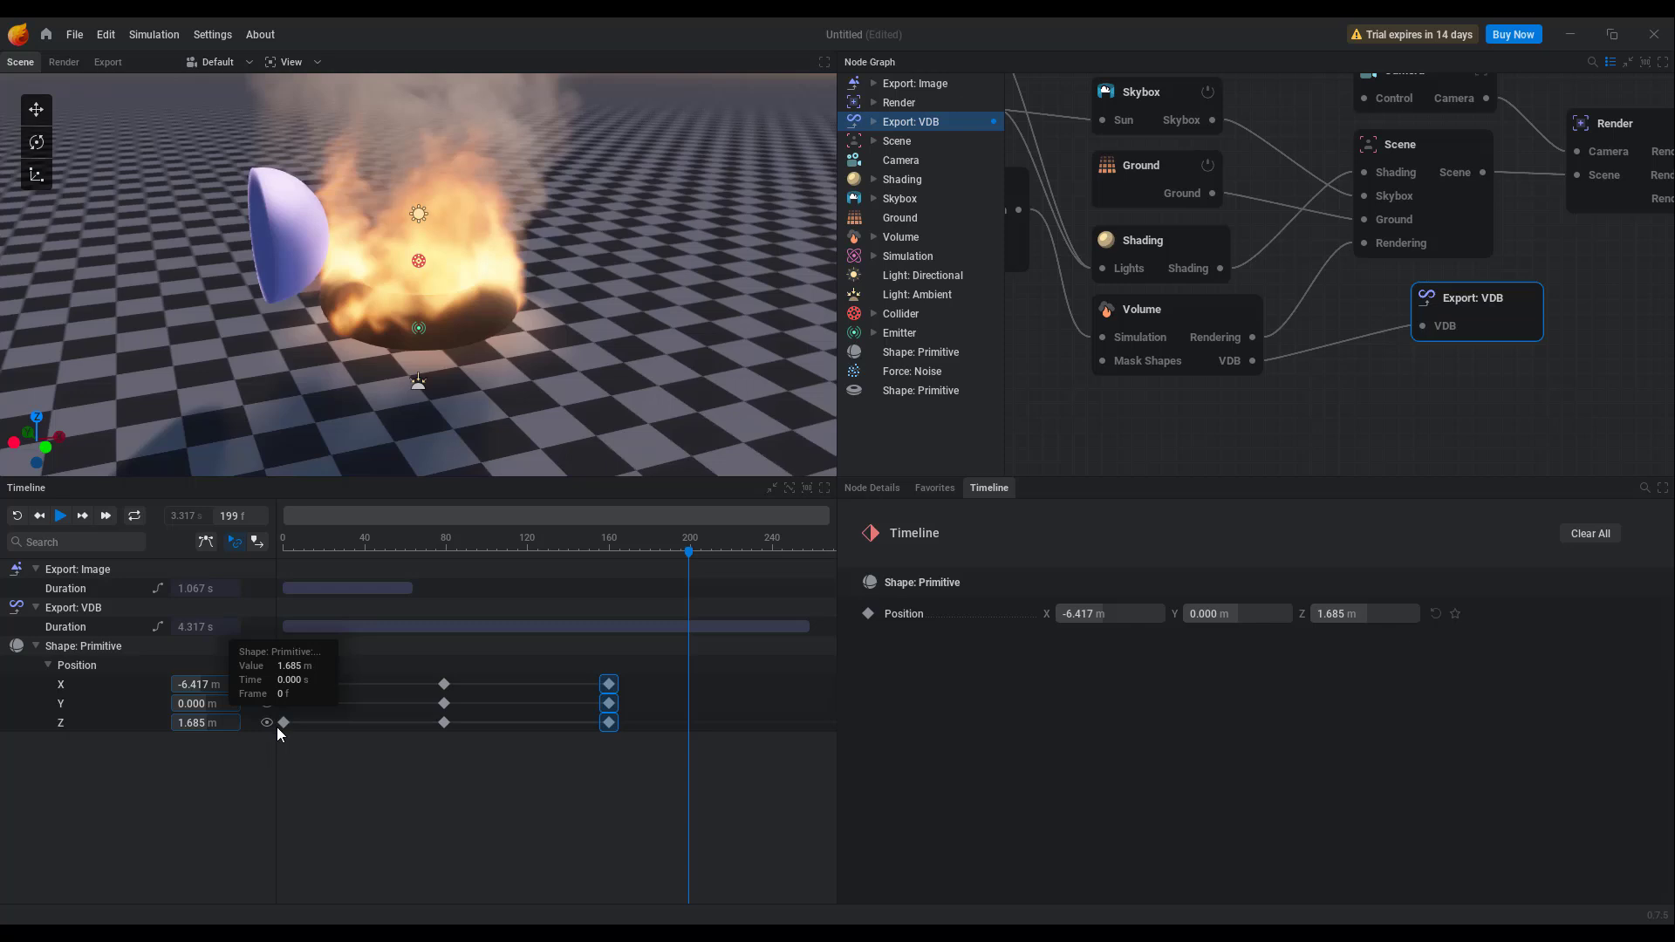
# - In the Render view, preview the Direct Light, Render Shapes, Scattering, Depth and Temperature passes
pyautogui.hotkey('ctrl', '2')
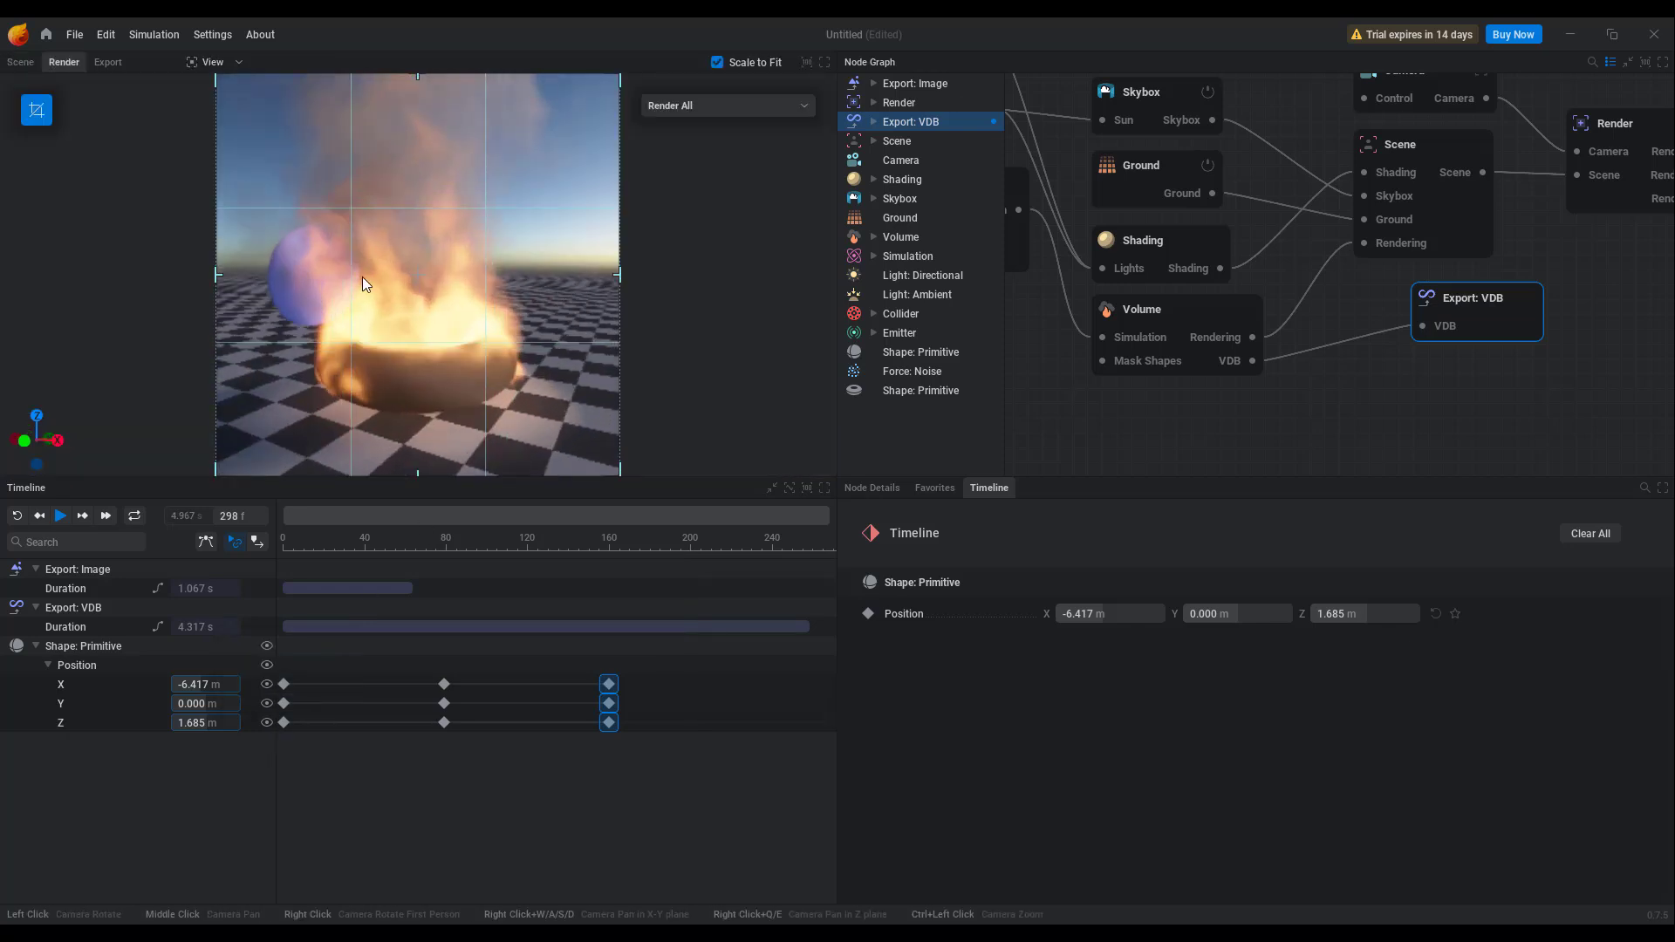
pyautogui.click(746, 119)
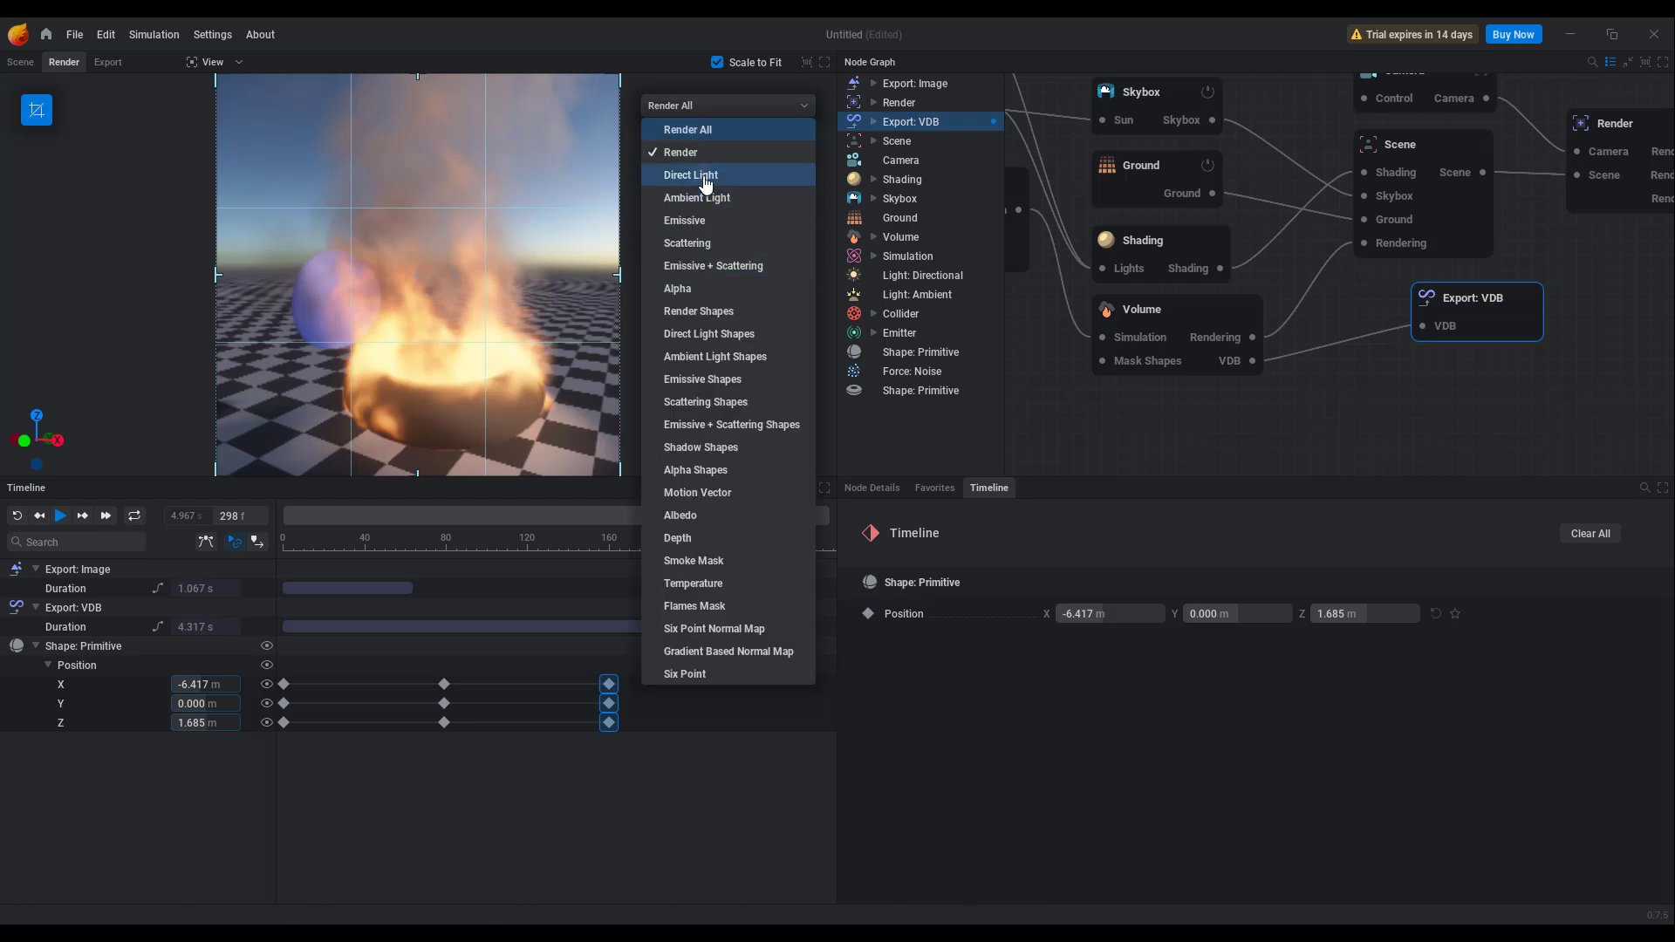
pyautogui.click(702, 175)
pyautogui.click(728, 106)
pyautogui.click(706, 286)
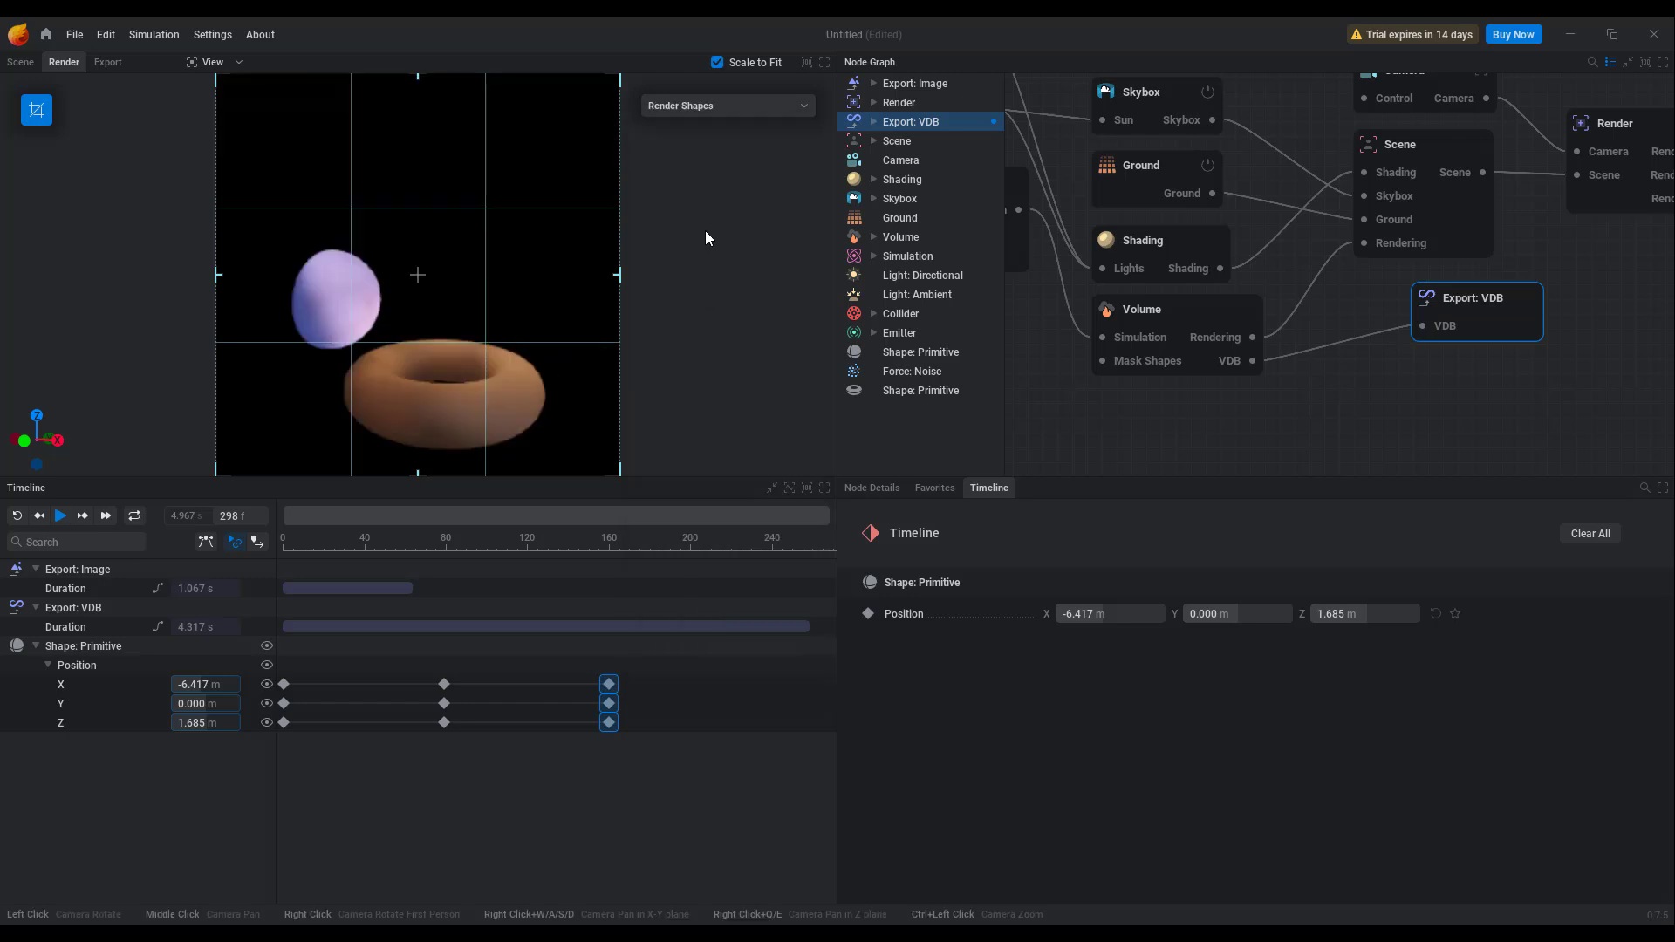
pyautogui.click(721, 107)
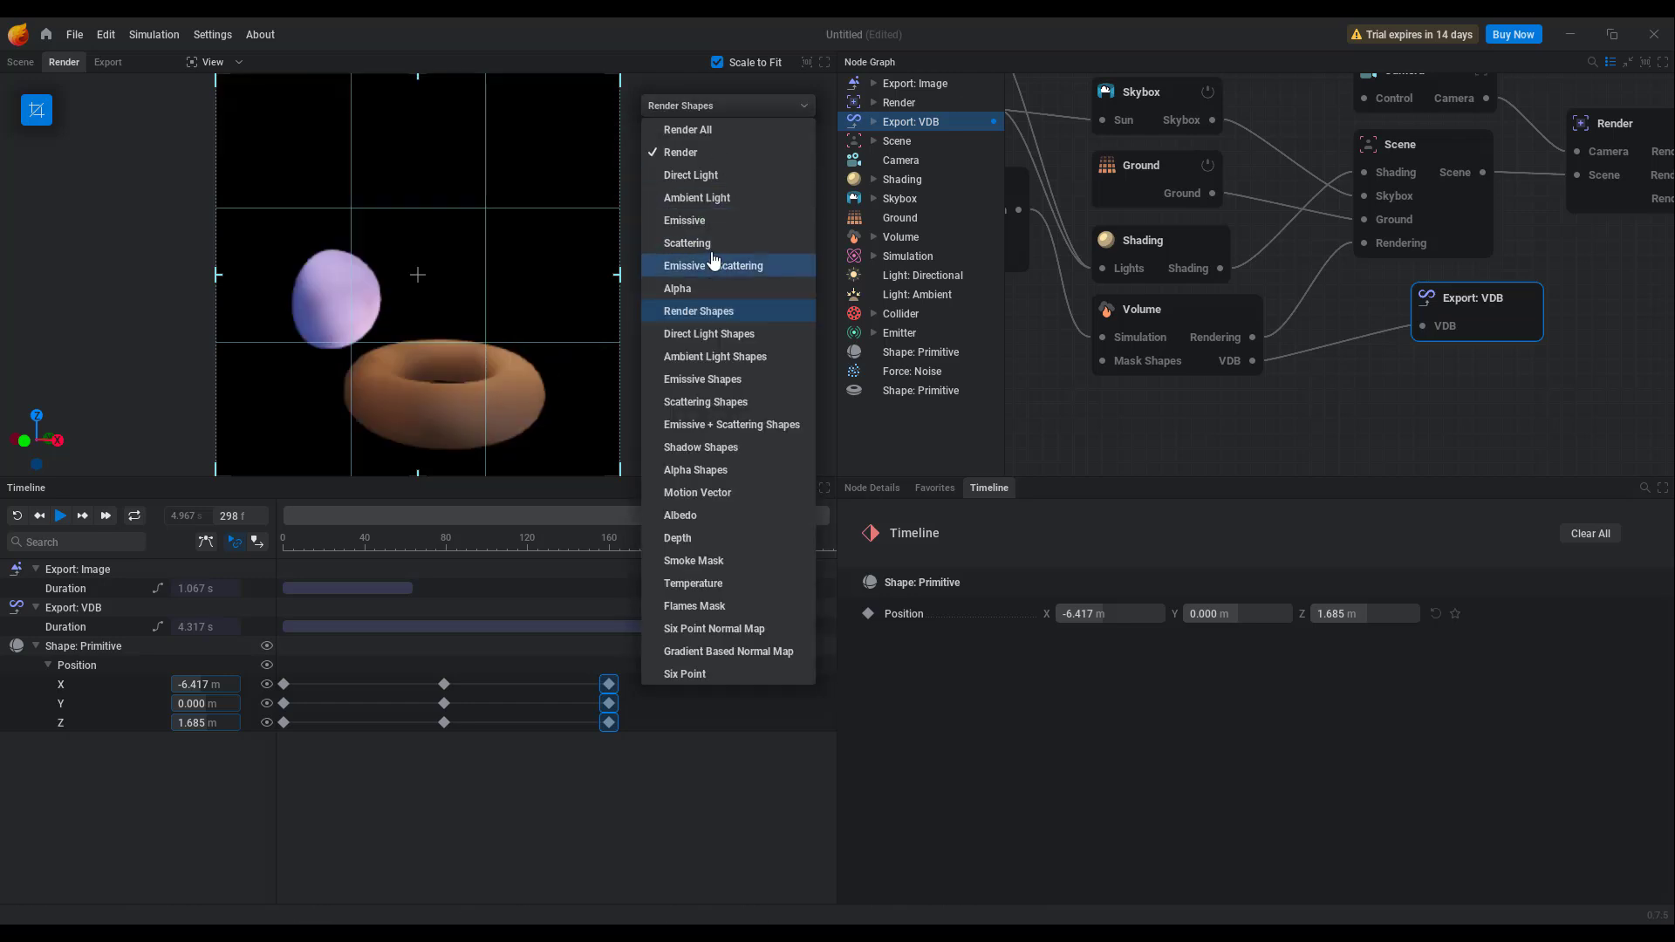
pyautogui.click(712, 244)
pyautogui.click(731, 106)
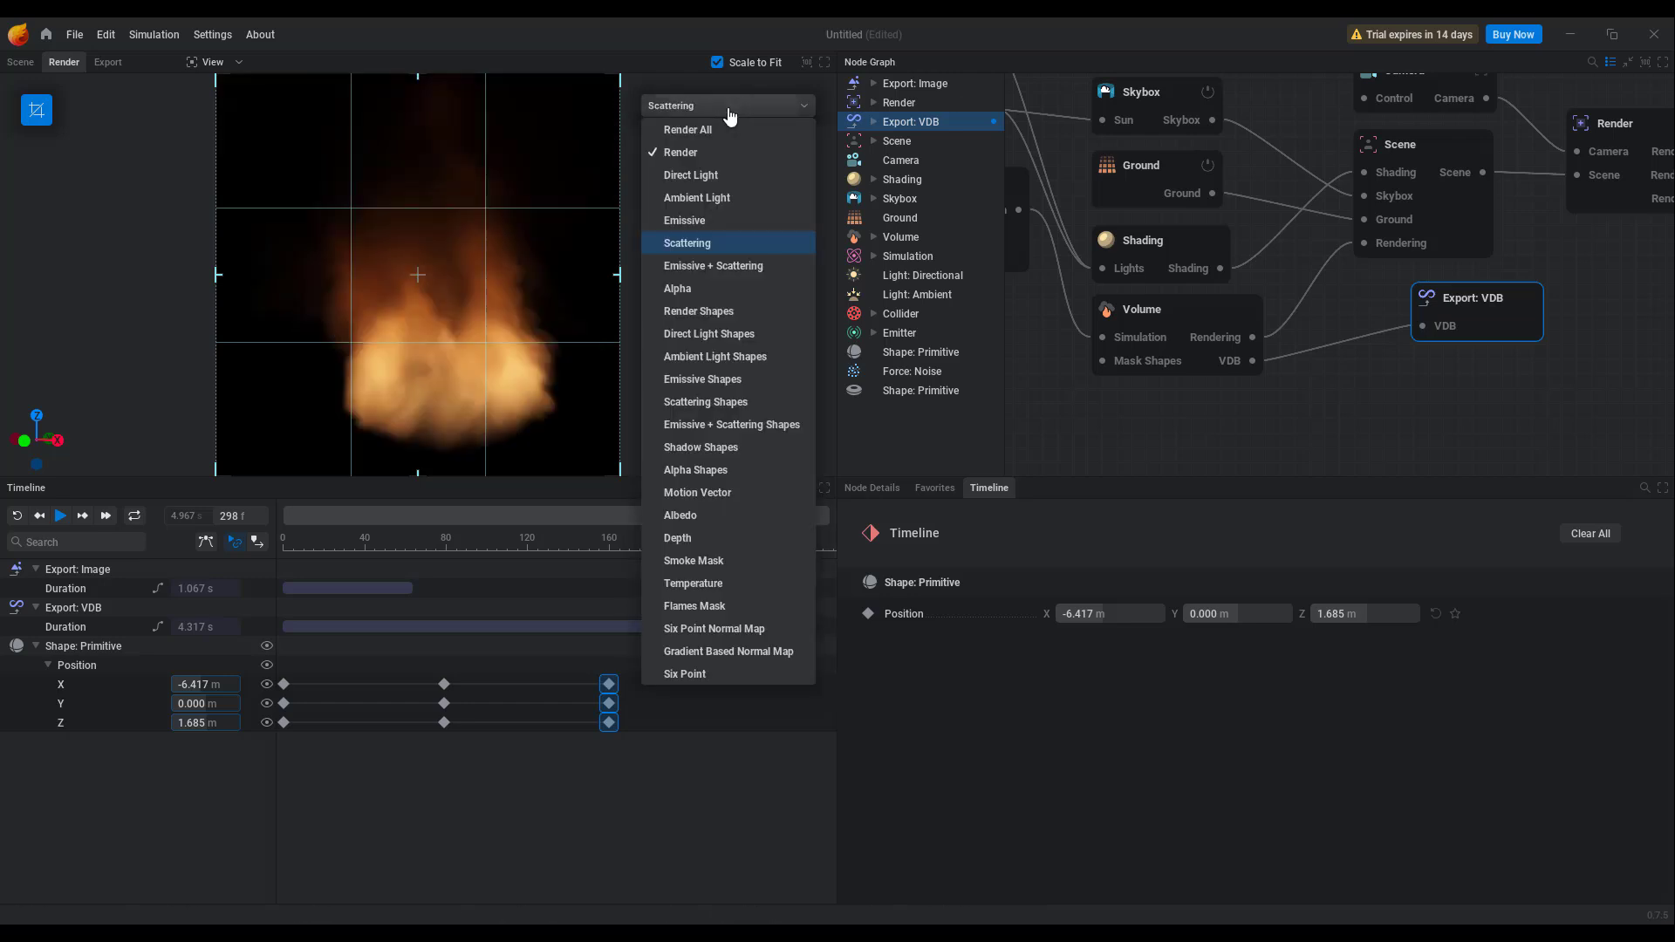
pyautogui.click(696, 539)
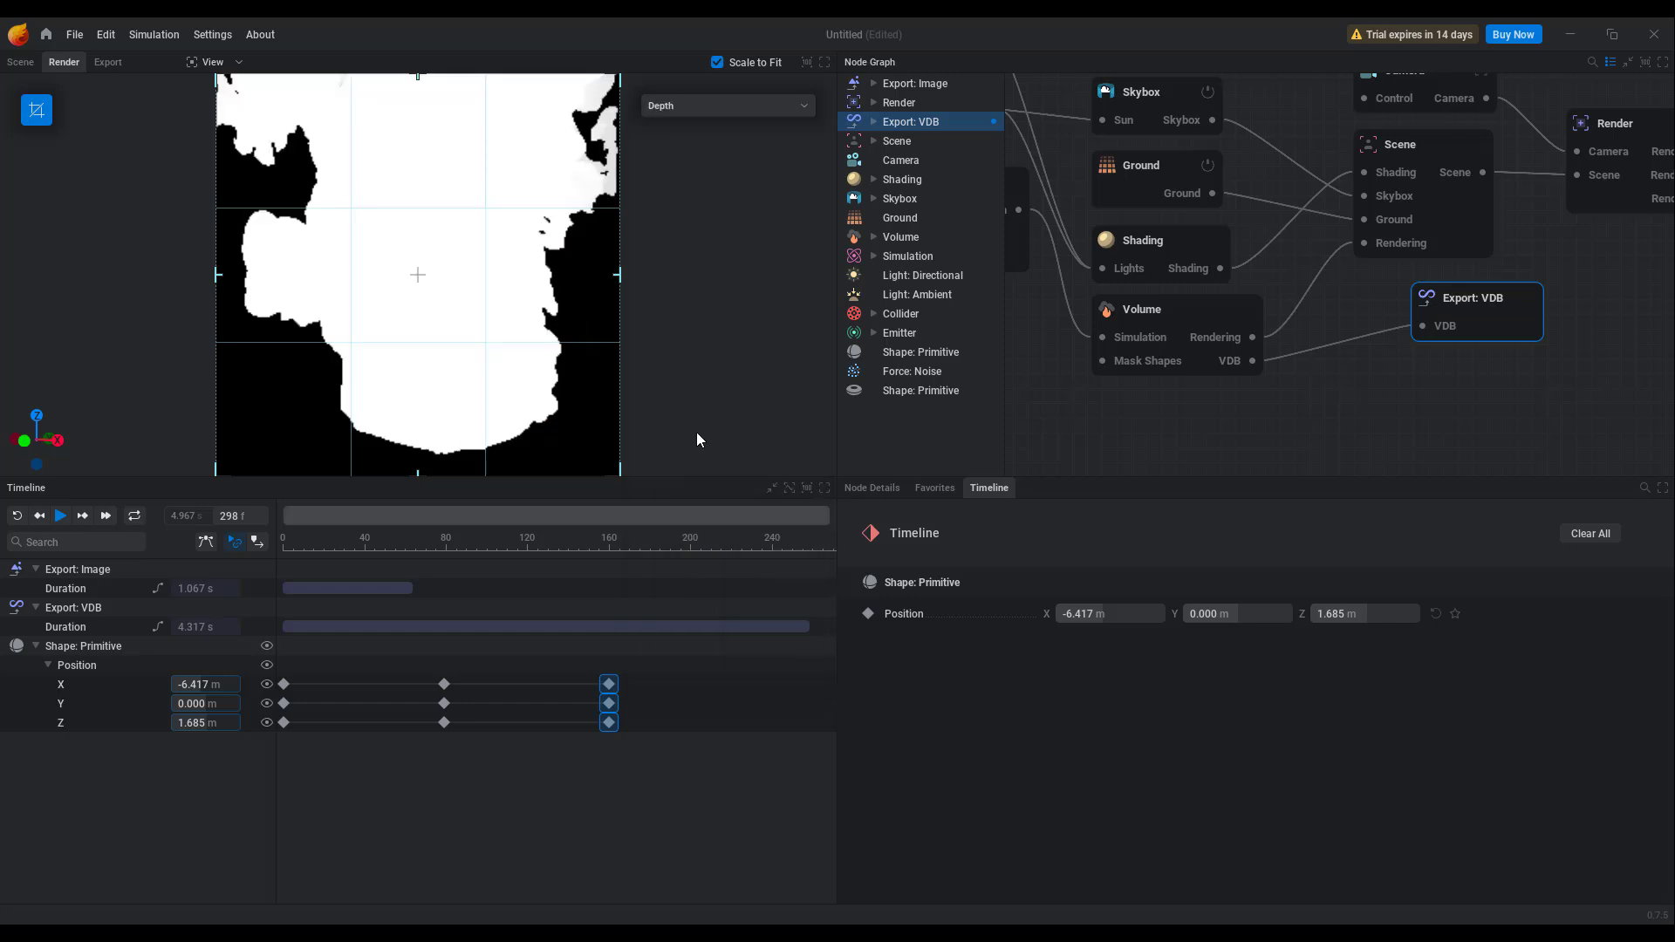
pyautogui.click(719, 107)
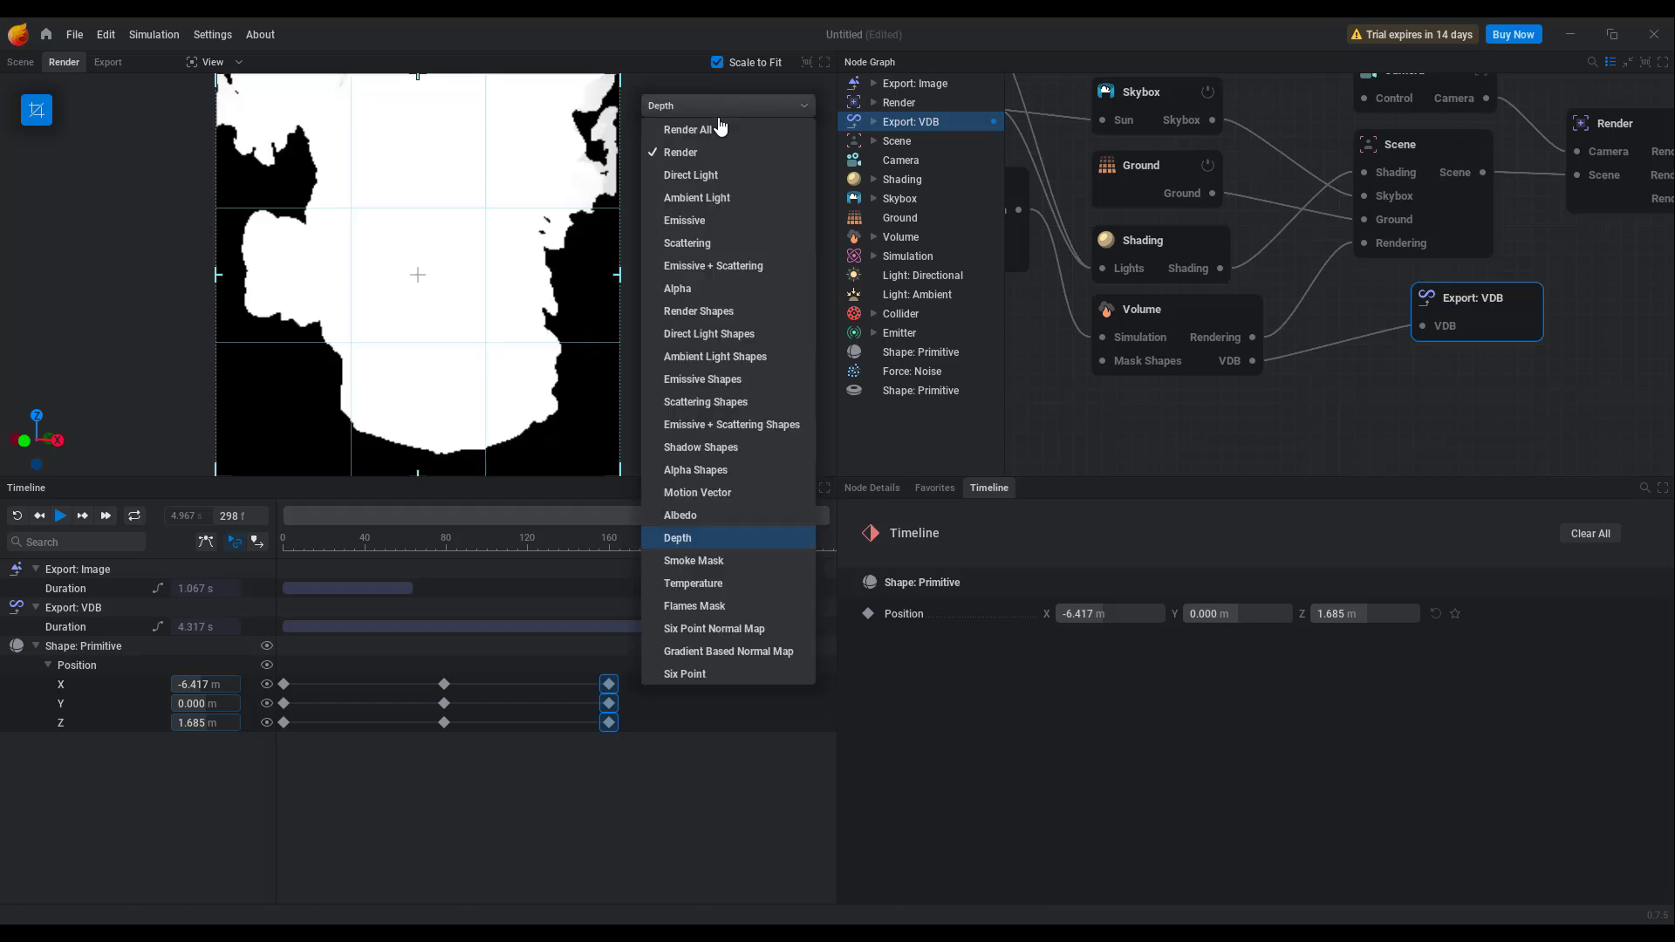
pyautogui.click(695, 581)
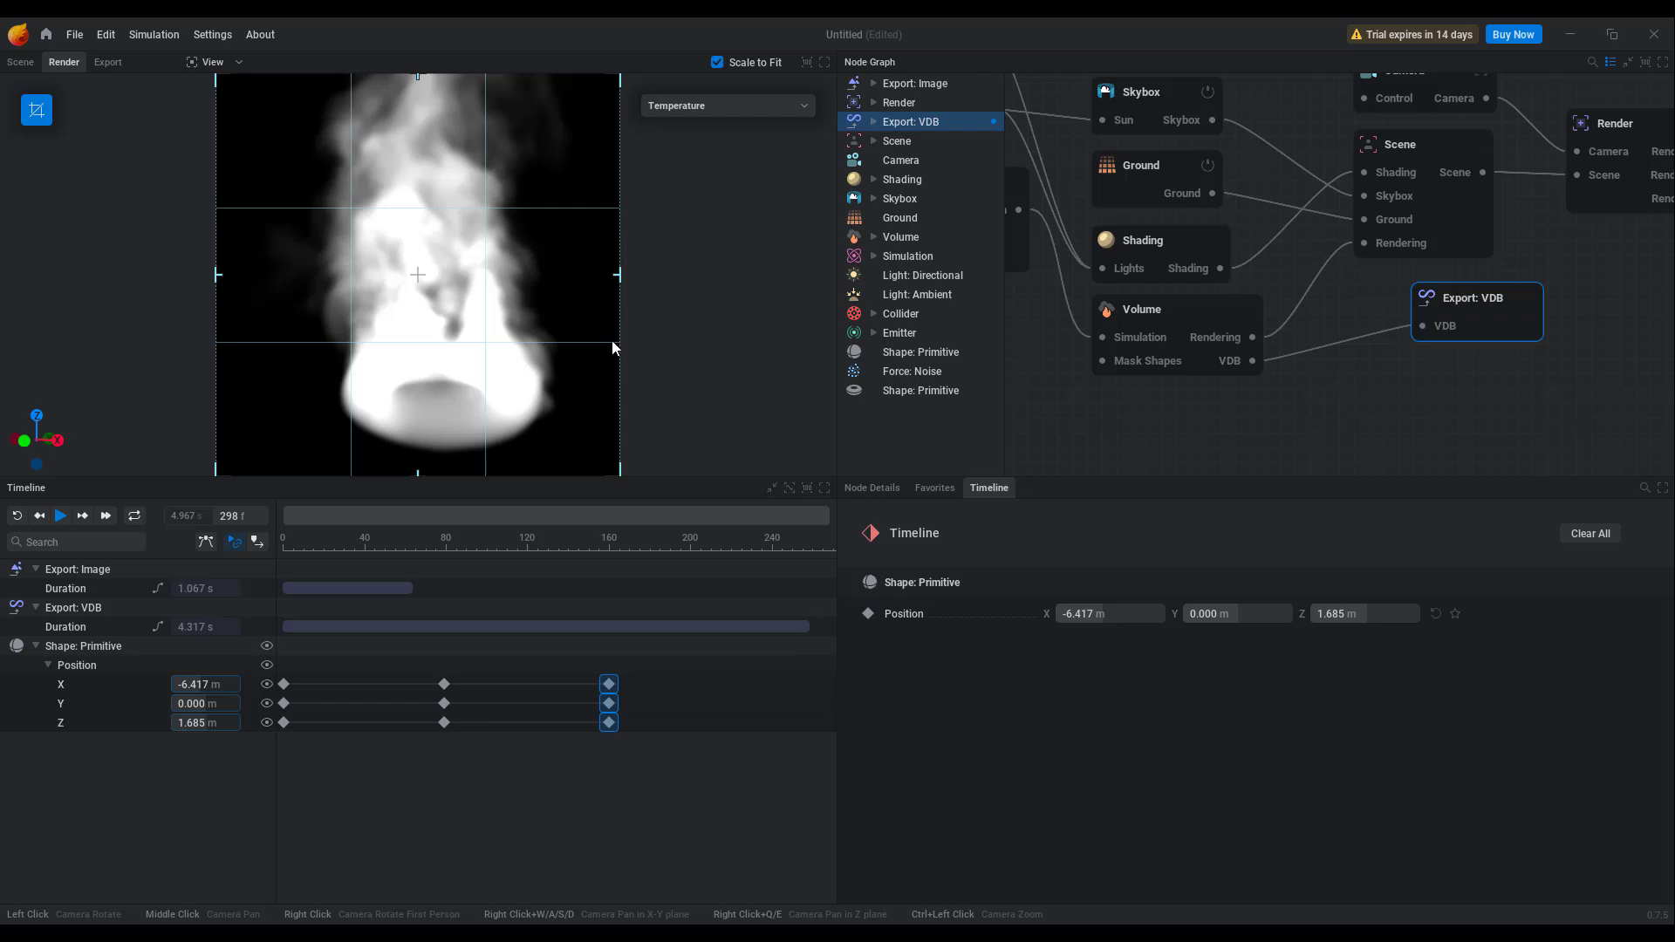
# - Inspect the Export: Image node's settings, then return to the My Projects home screen
pyautogui.moveTo(1303, 384)
pyautogui.mouseDown(button='middle')
pyautogui.moveTo(1162, 436)
pyautogui.moveTo(1364, 389)
pyautogui.moveTo(1290, 407)
pyautogui.mouseUp(button='middle')
pyautogui.click(1560, 237)
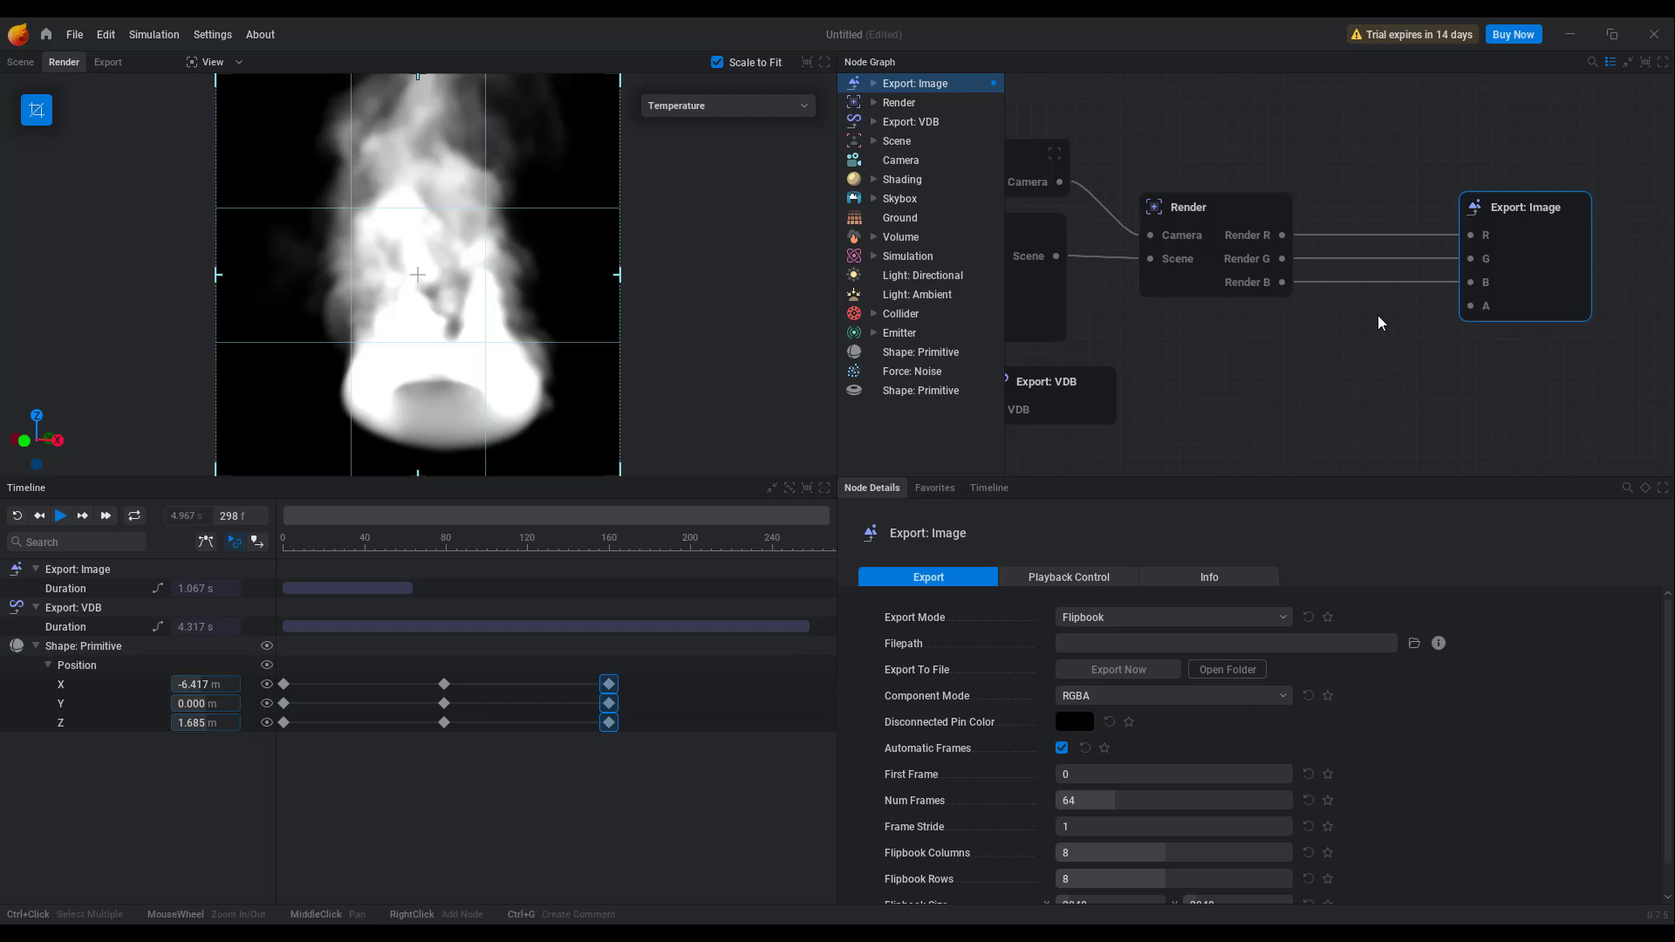
pyautogui.scroll(-2, 1378, 316)
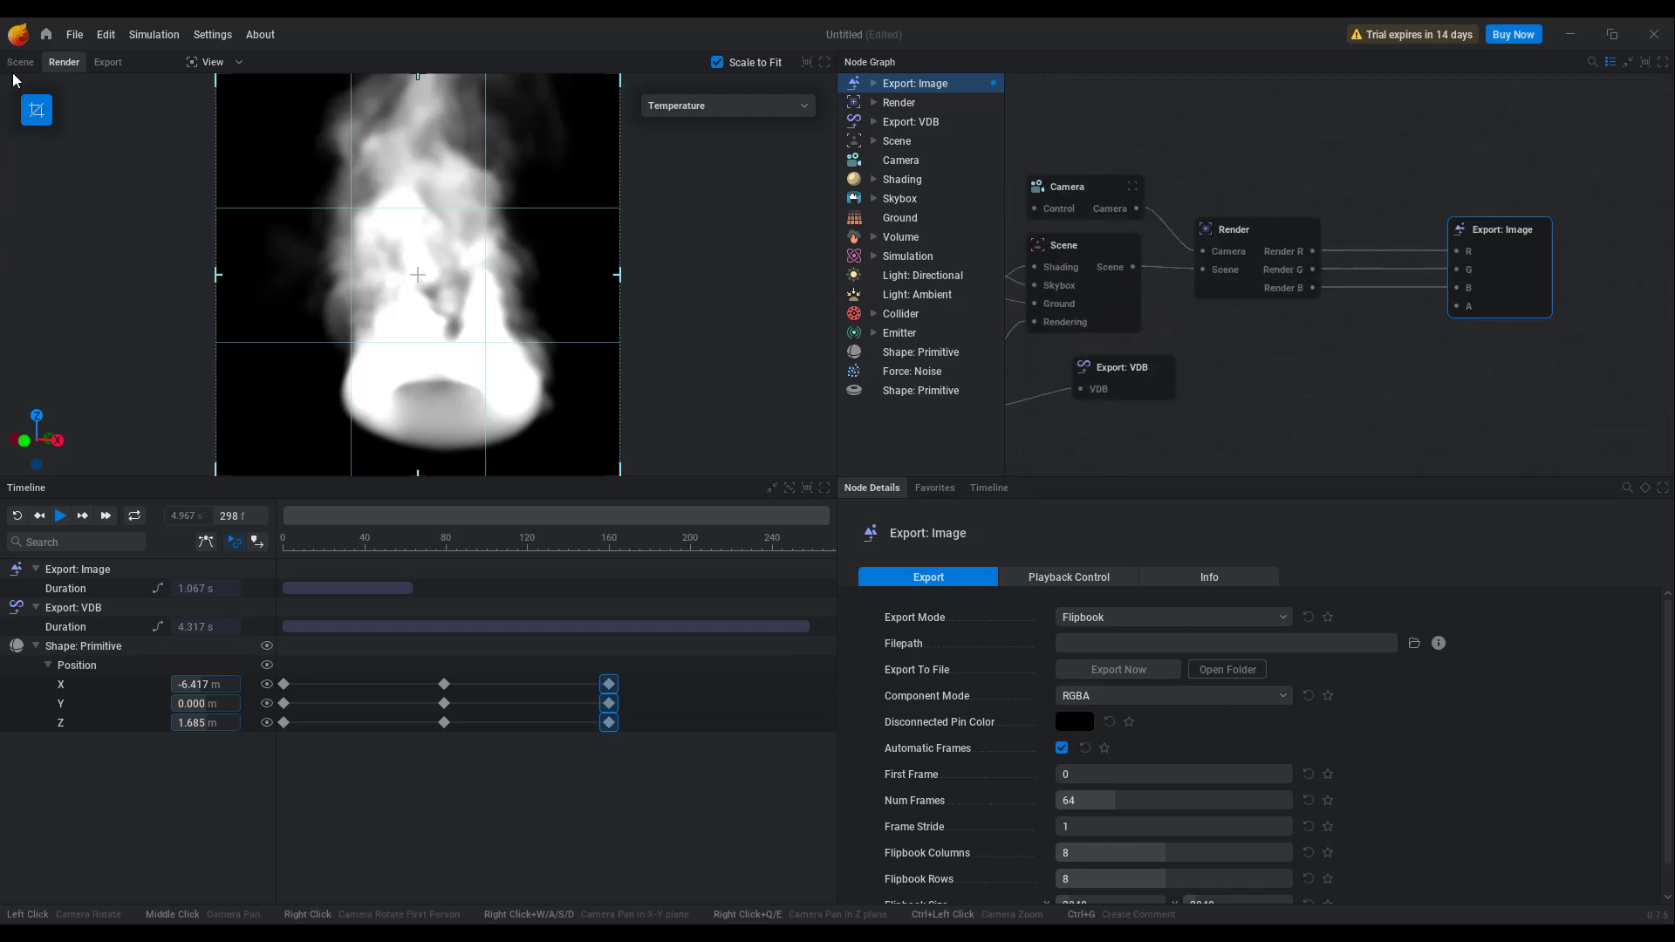
pyautogui.click(47, 36)
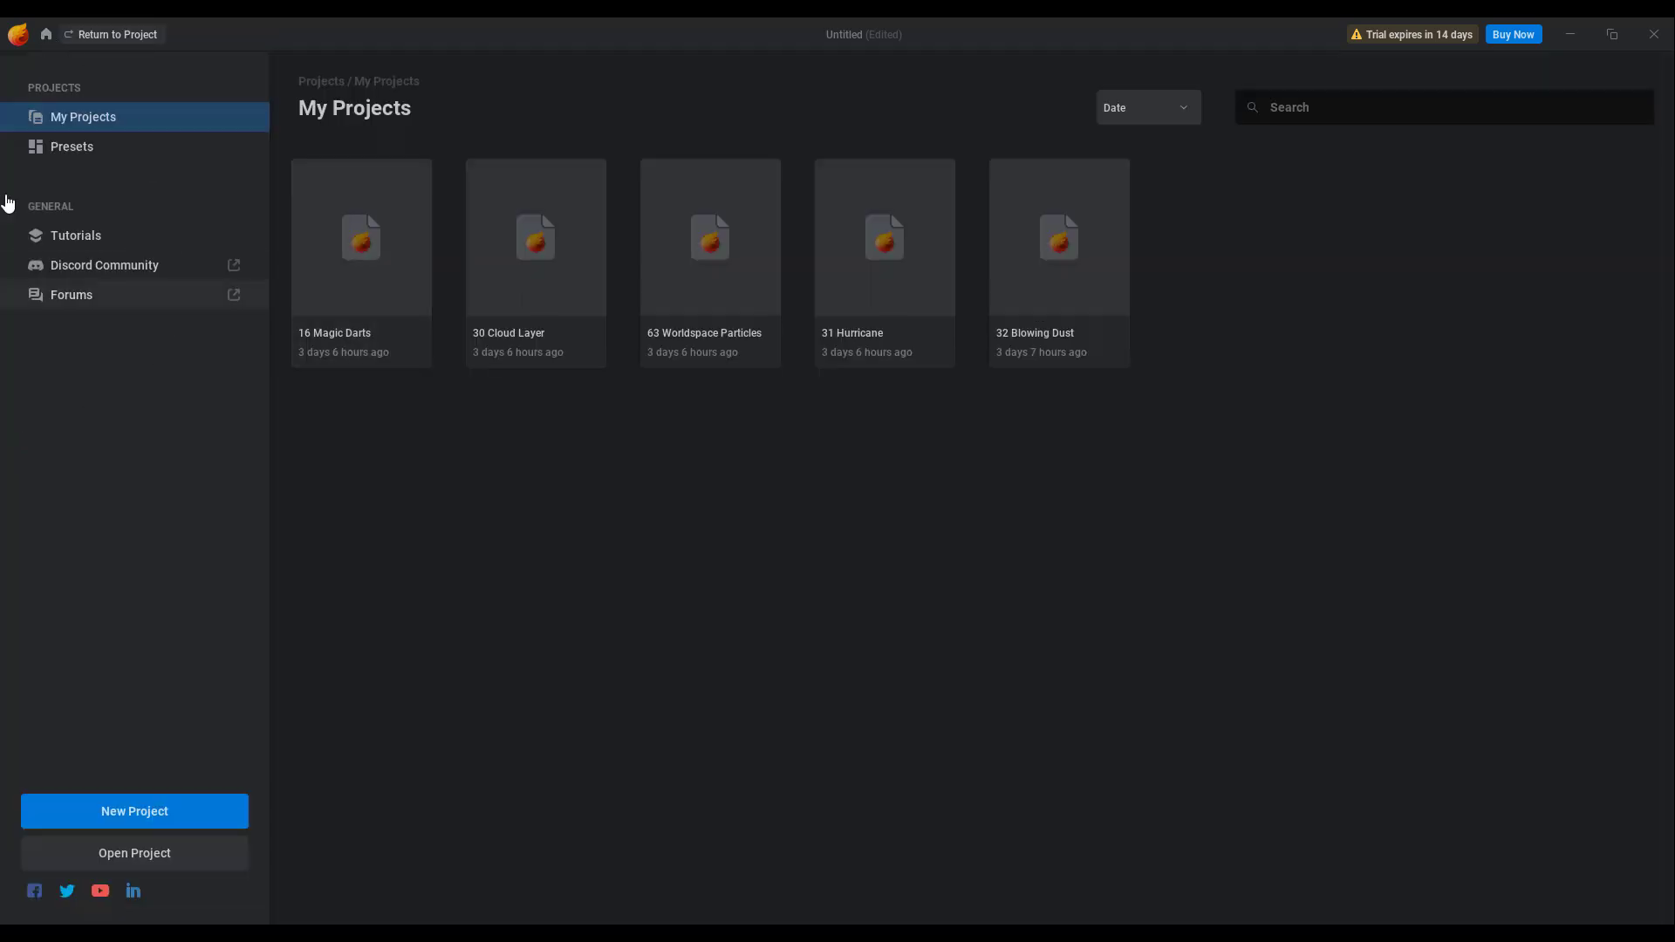
# - Open the 02 Torch Flame preset from Presets, discarding the unsaved torus fire project
pyautogui.click(70, 150)
pyautogui.scroll(-15, 644, 531)
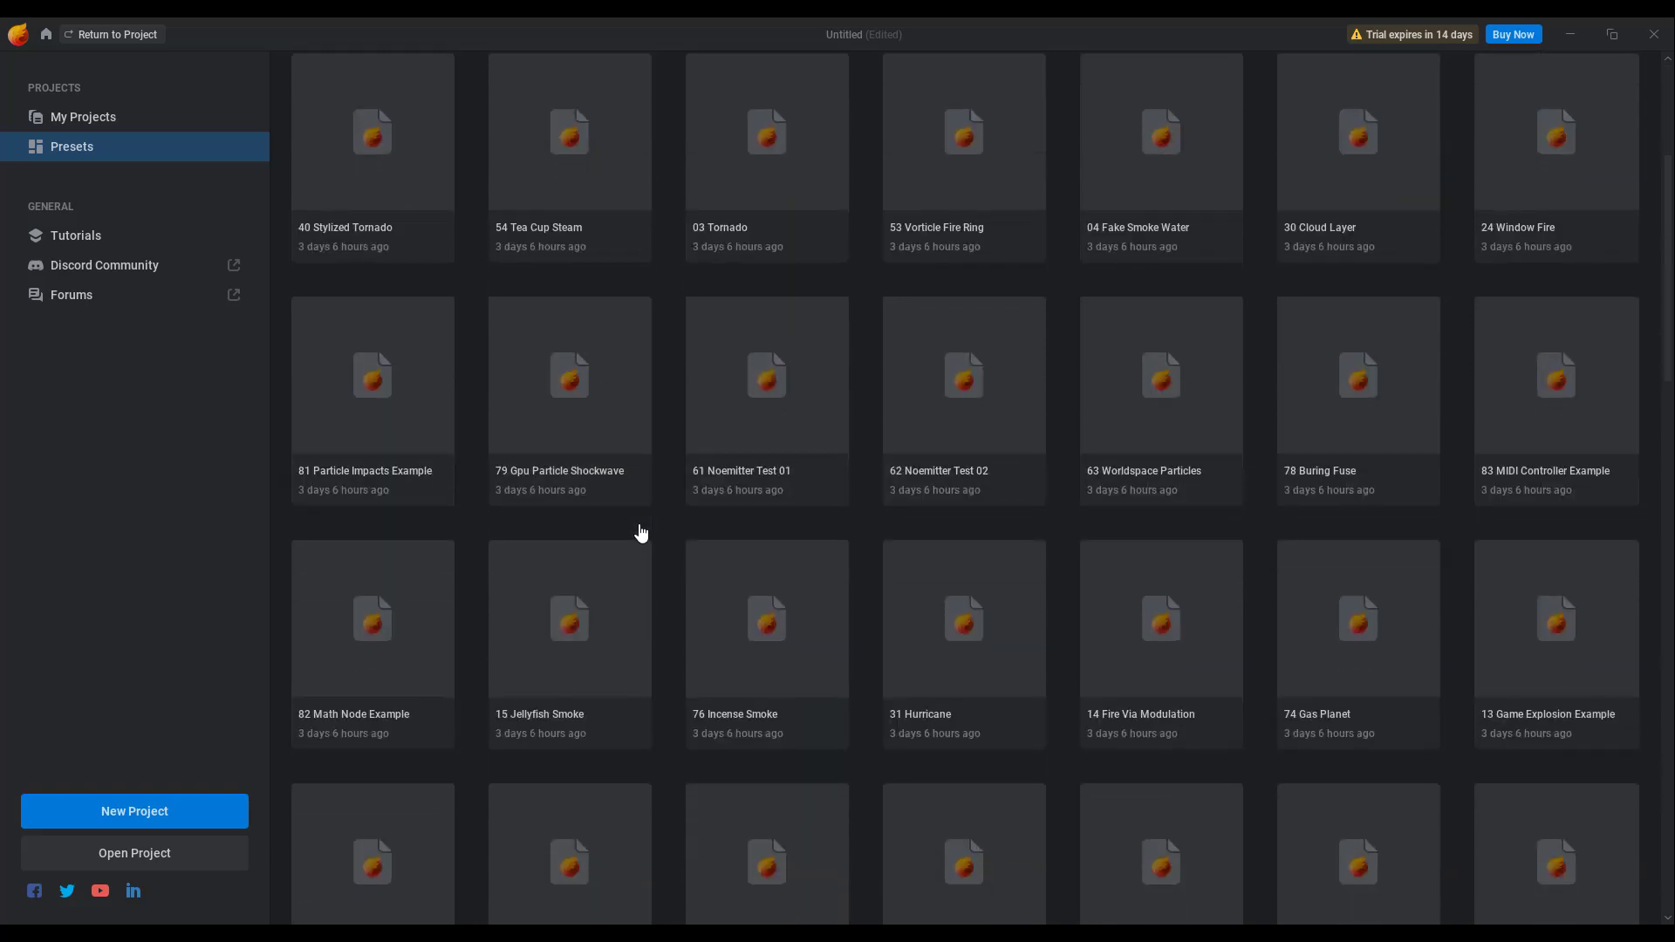
pyautogui.scroll(-10, 640, 535)
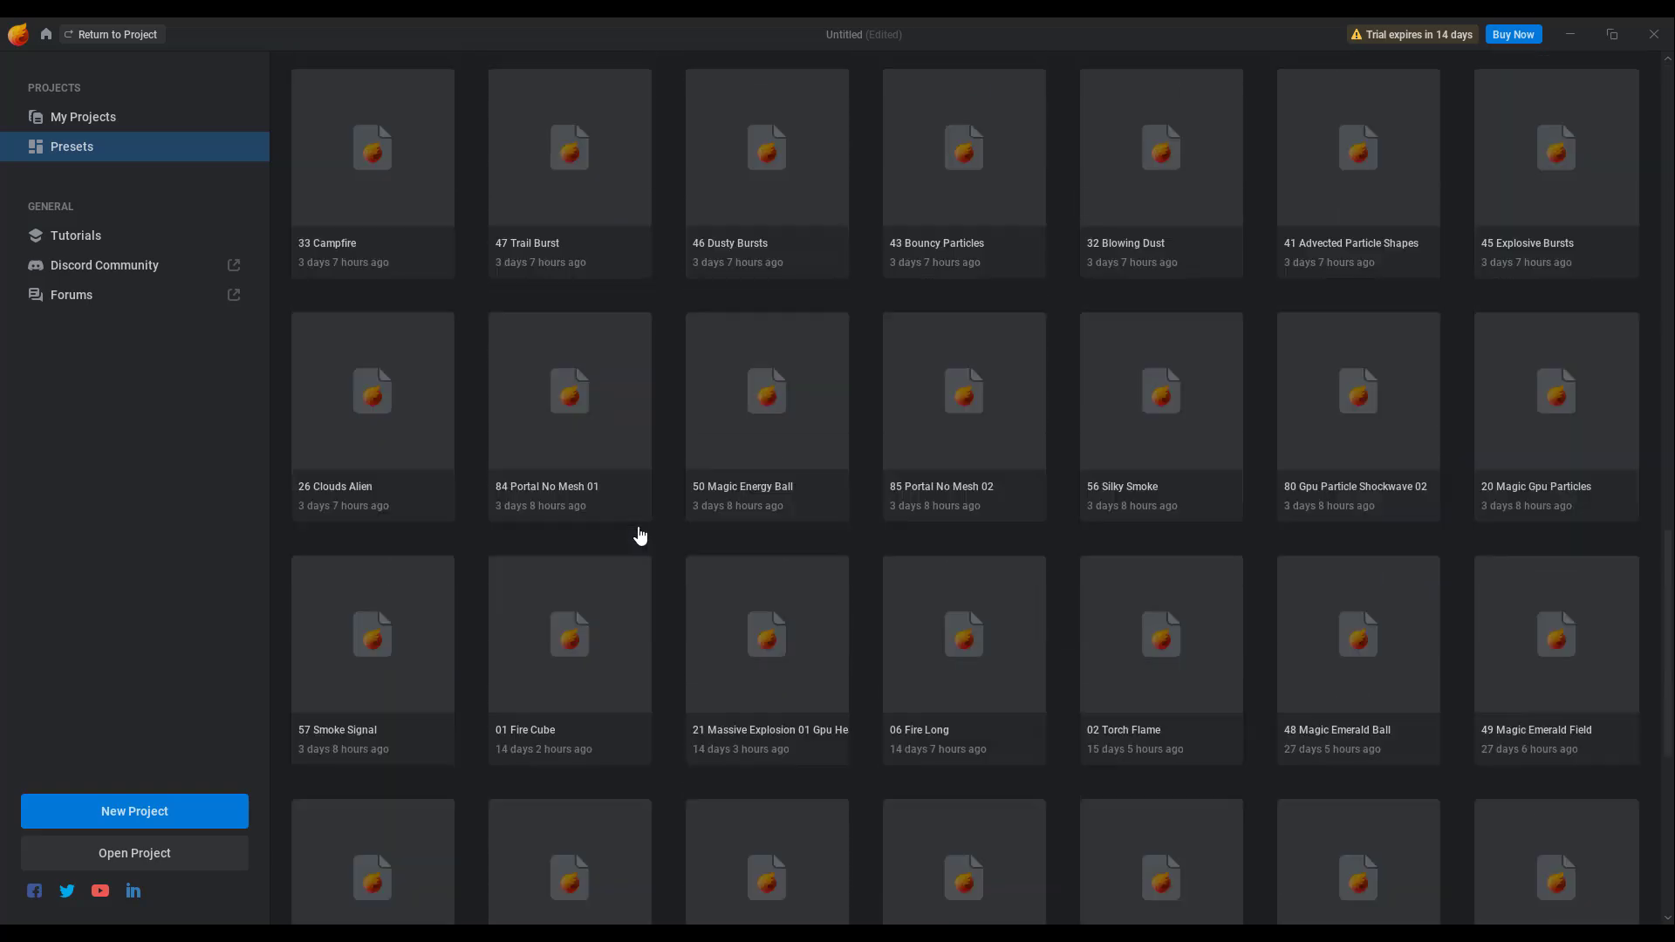
pyautogui.click(1170, 494)
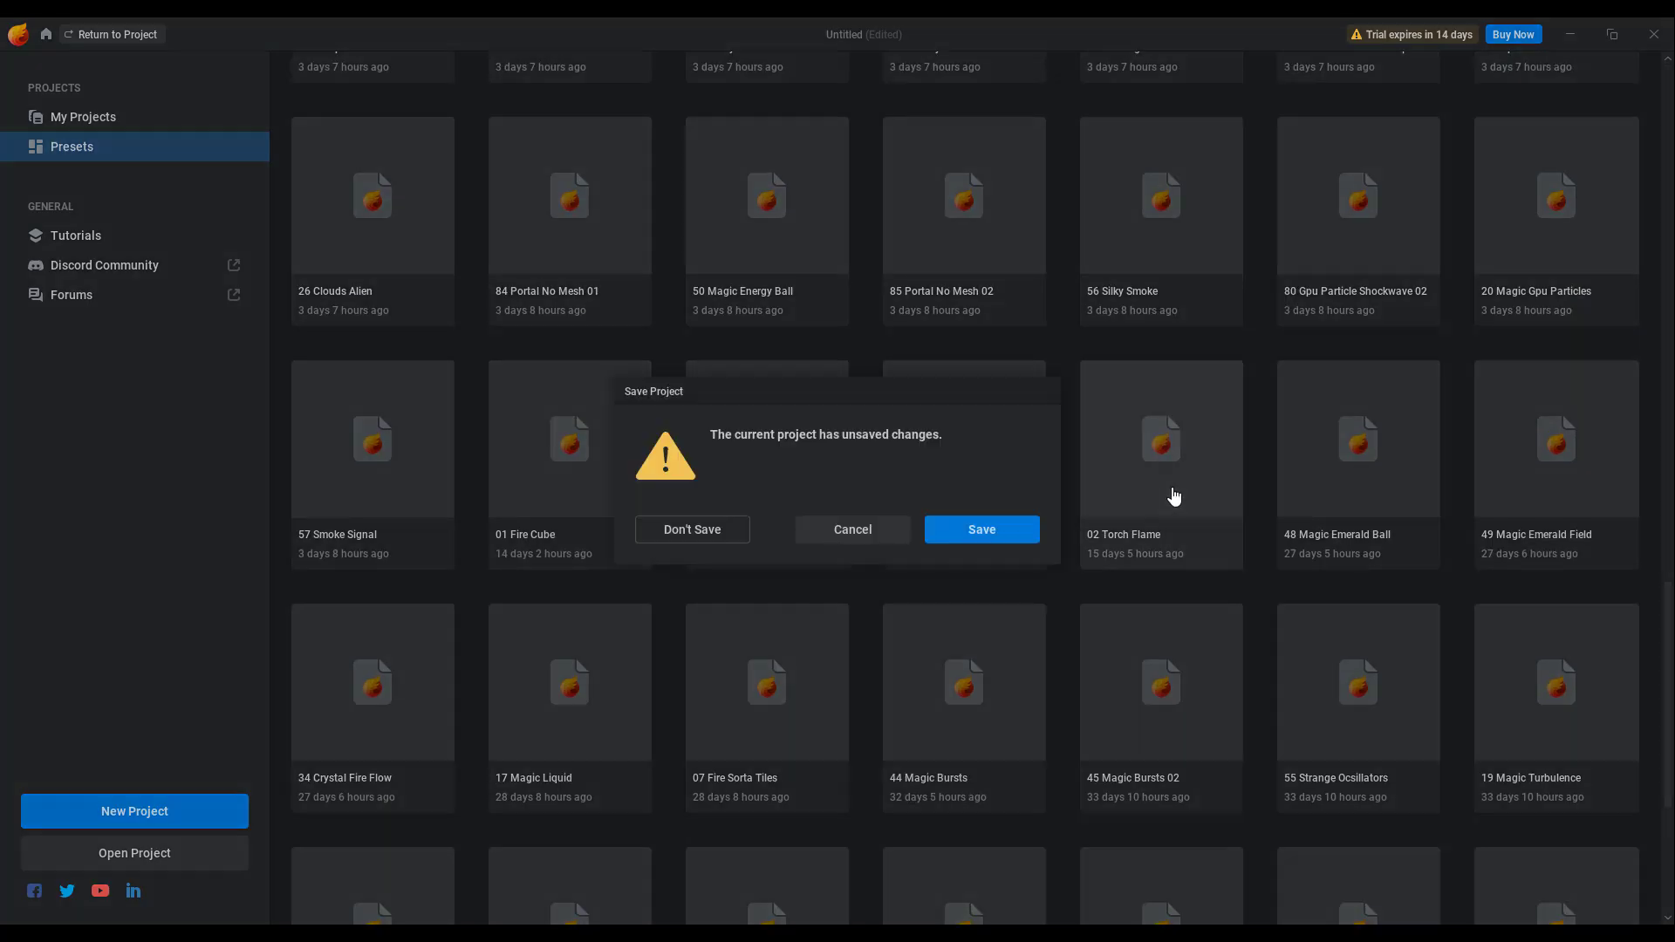
pyautogui.click(694, 529)
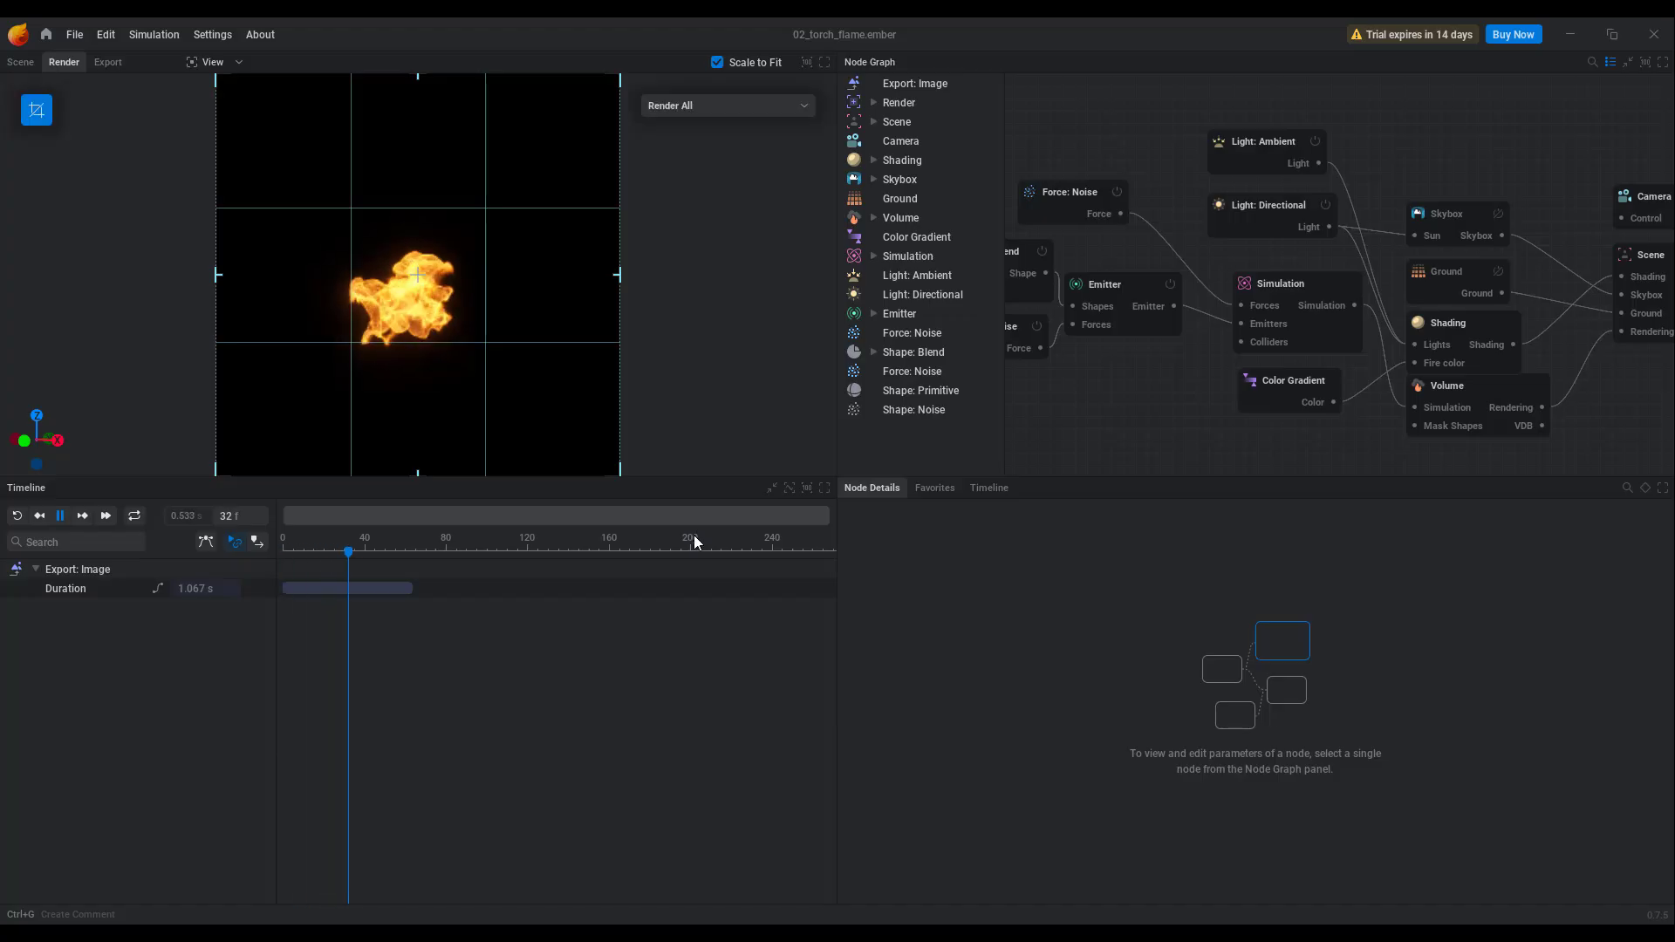
# - Check the torch flame's Export: VDB node settings in the Scene view, then go back to the Presets library
pyautogui.click(19, 62)
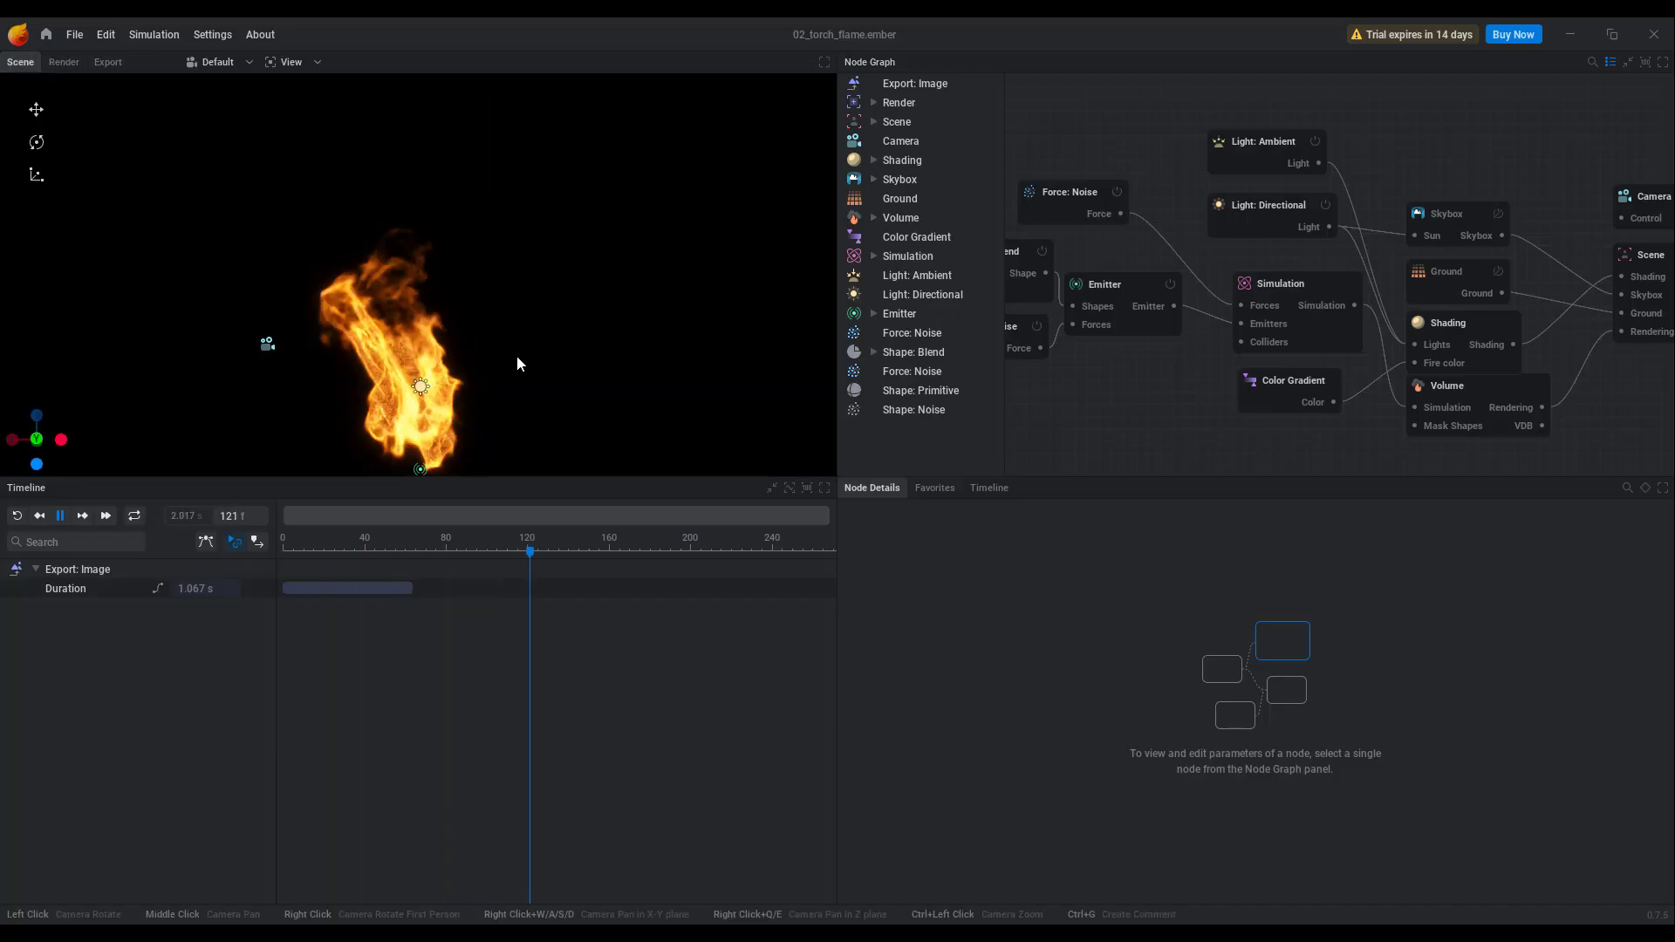
pyautogui.moveTo(1217, 402); pyautogui.dragTo(1387, 389)
pyautogui.click(1412, 404)
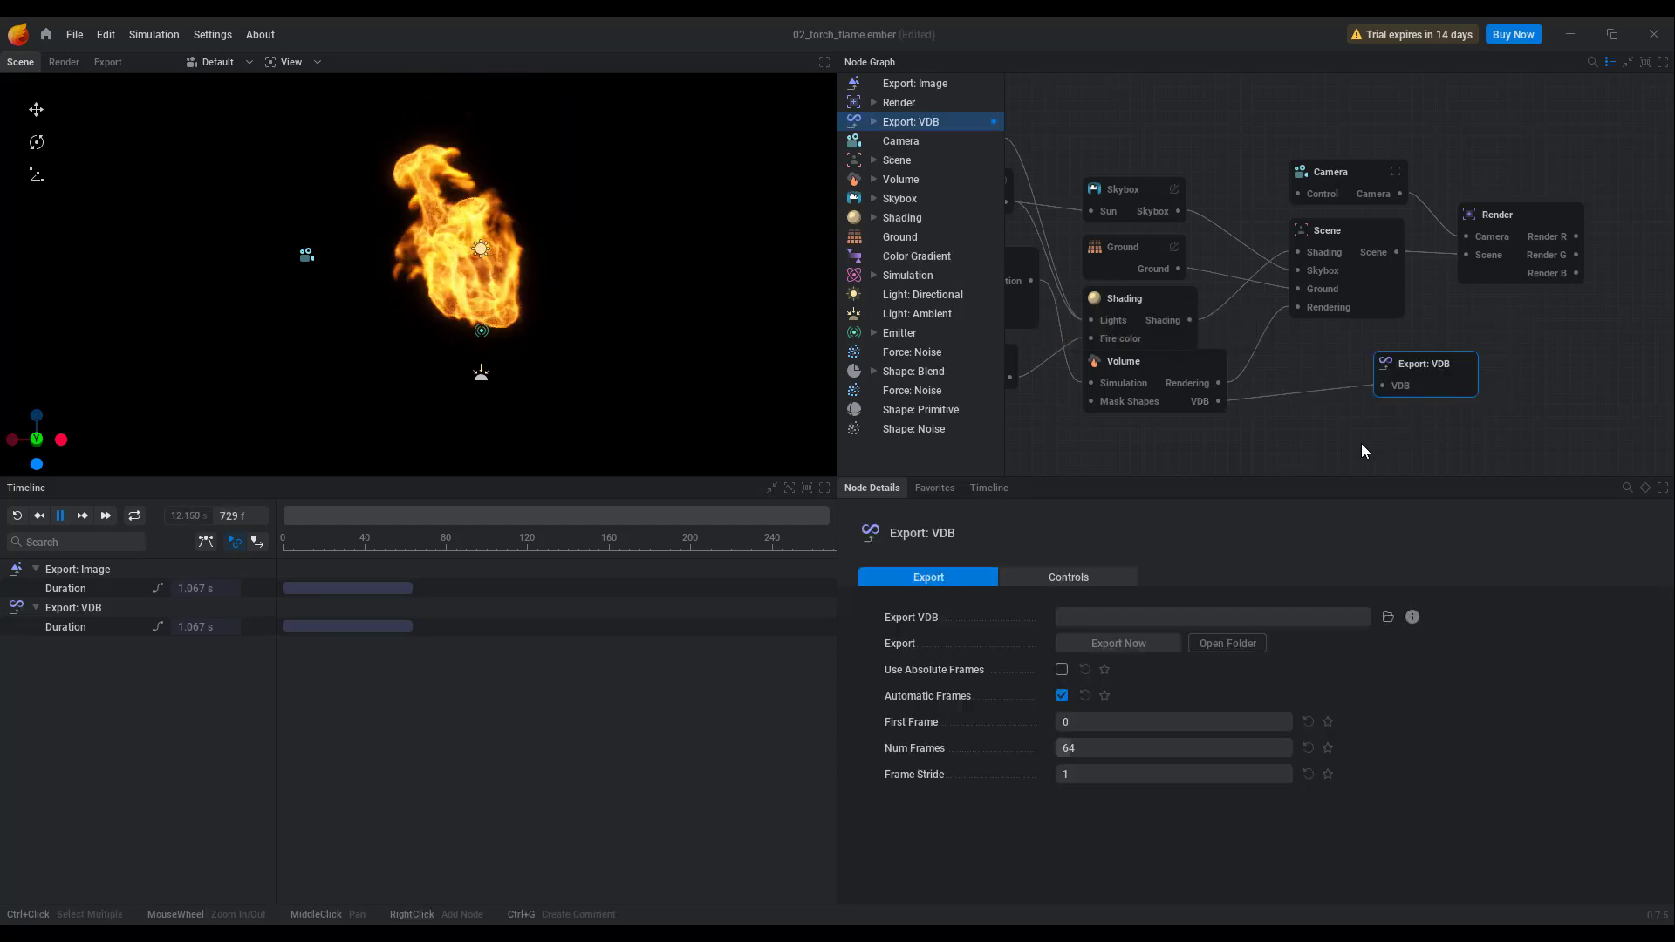
pyautogui.click(46, 36)
pyautogui.scroll(-5, 803, 593)
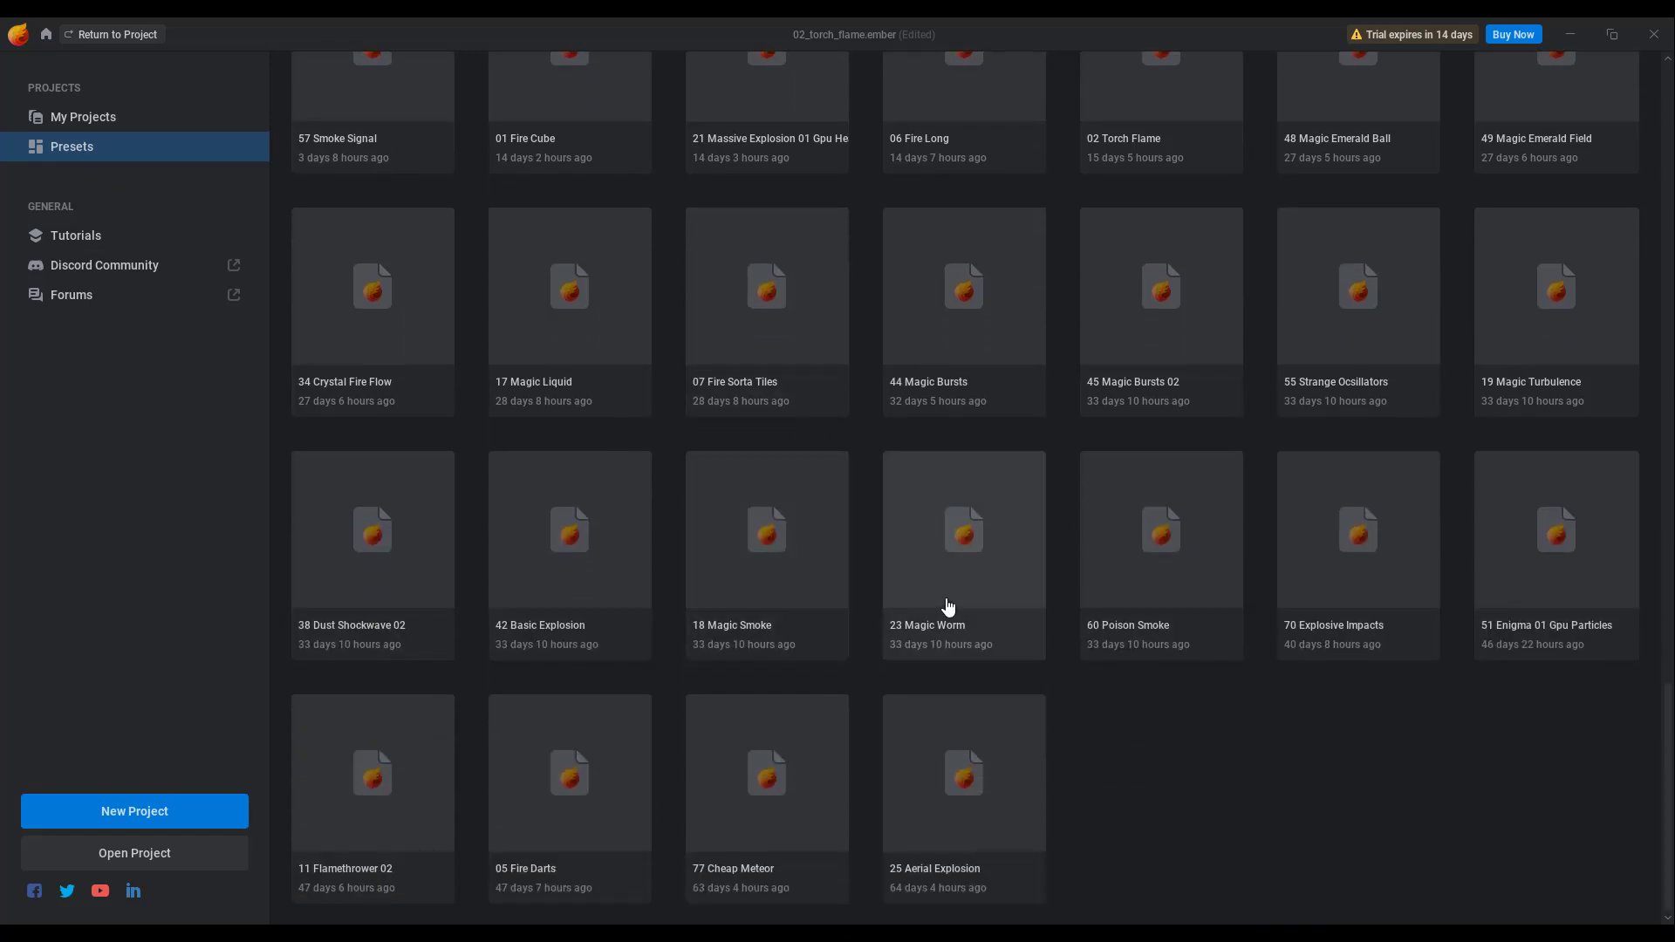
# - Load the 60 Poison Smoke preset, discarding the torch flame project's unsaved changes
pyautogui.click(1127, 593)
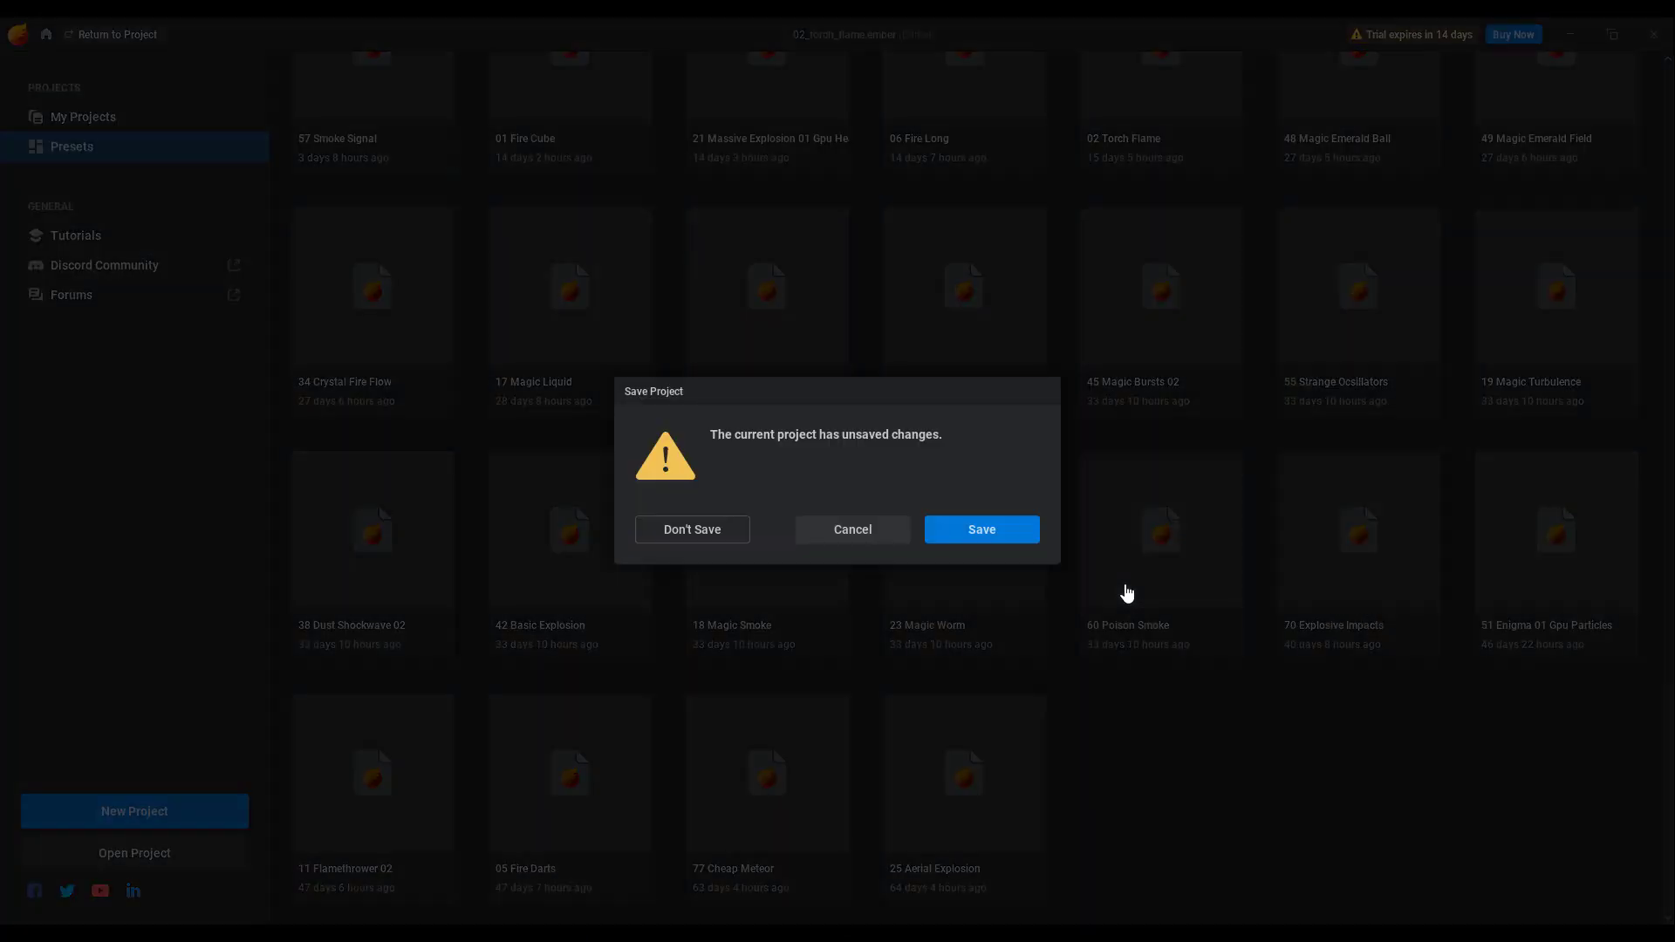
pyautogui.click(729, 533)
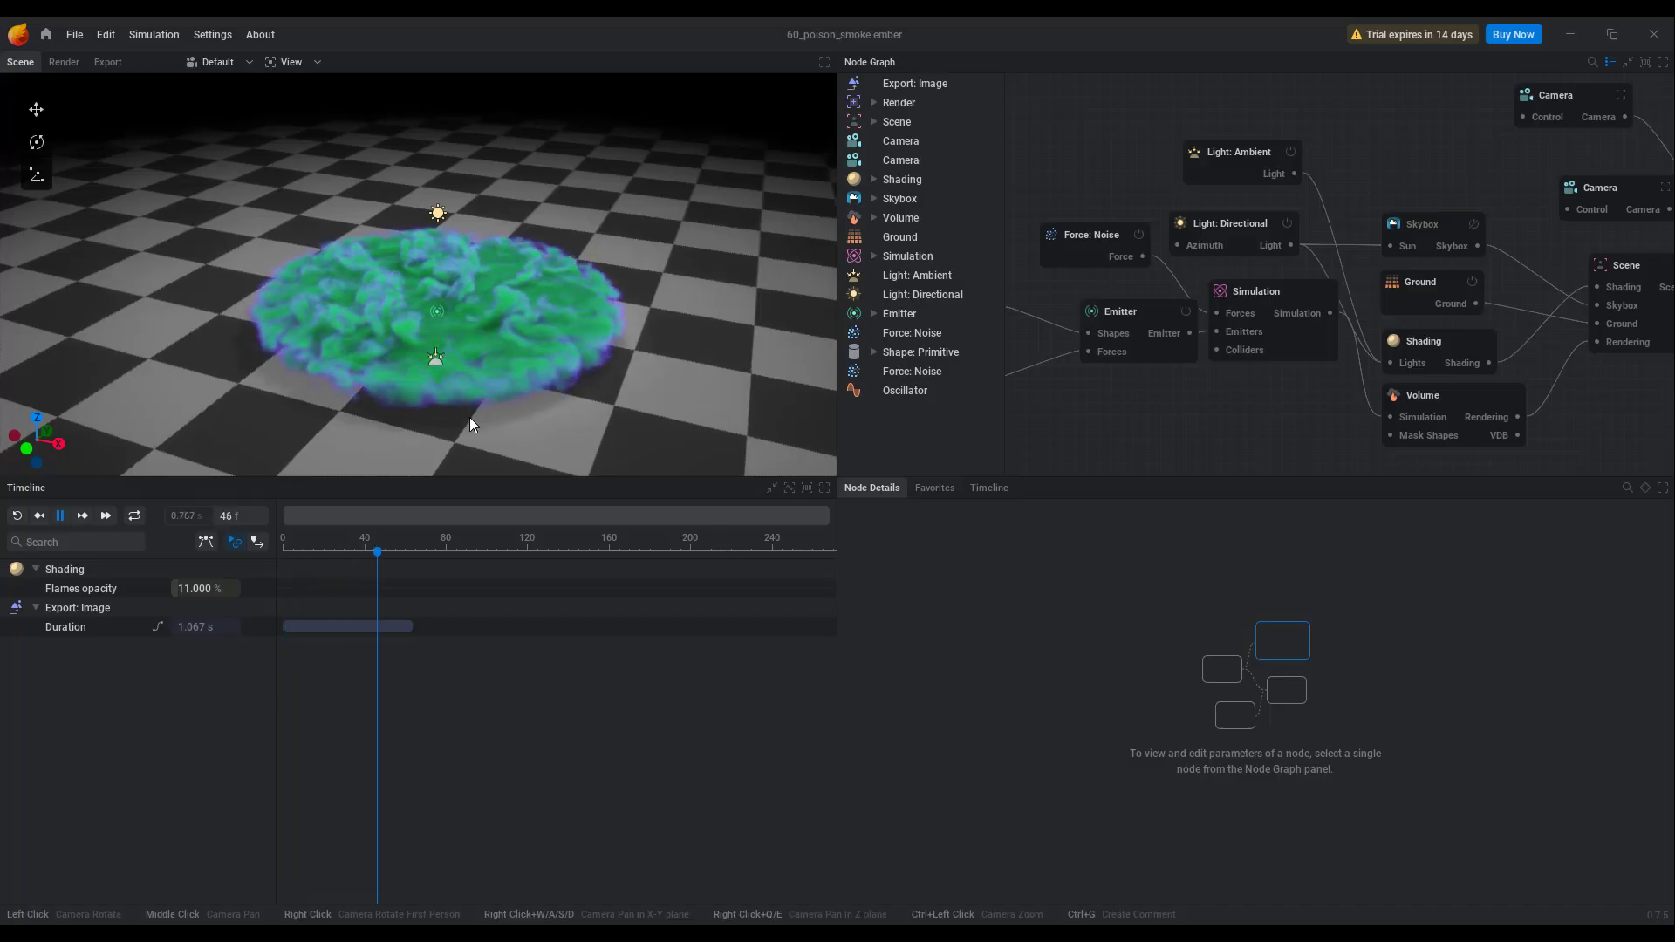